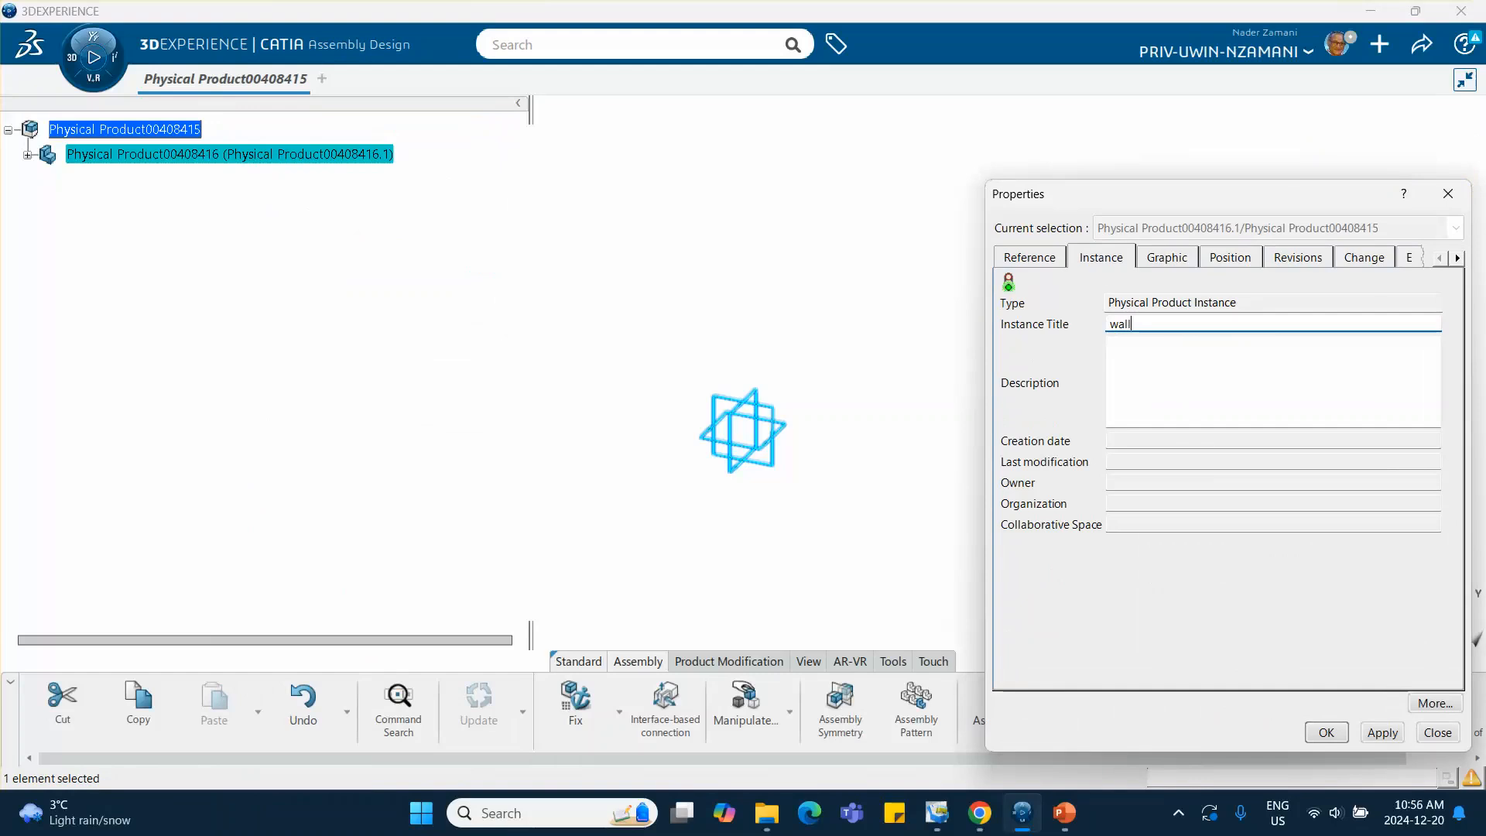
Step: Finish titling the part instance "wall" and open a sketch on the yz plane of its 3D shape
left_click(1327, 732)
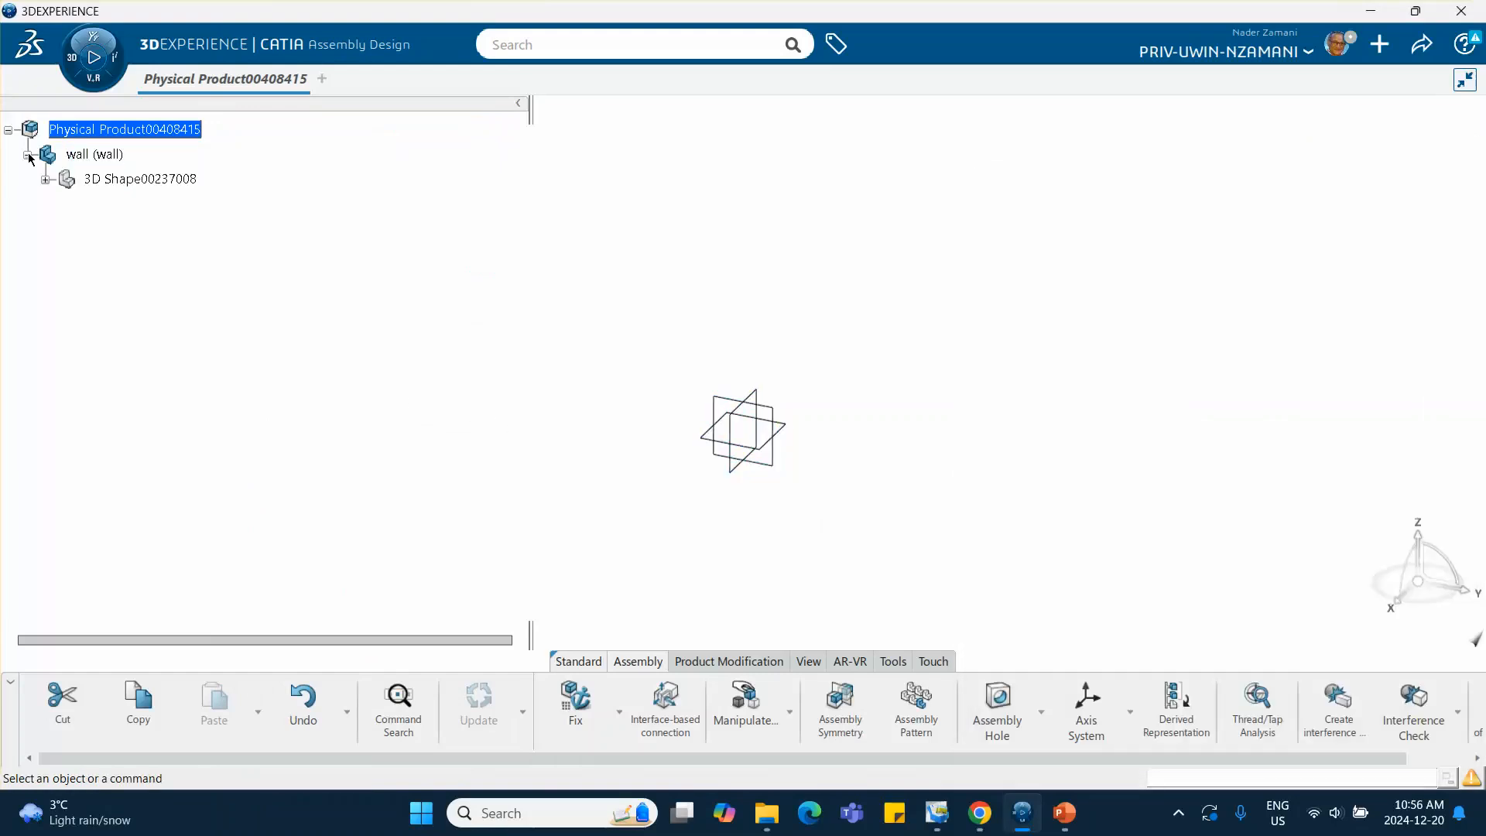
double_click(140, 178)
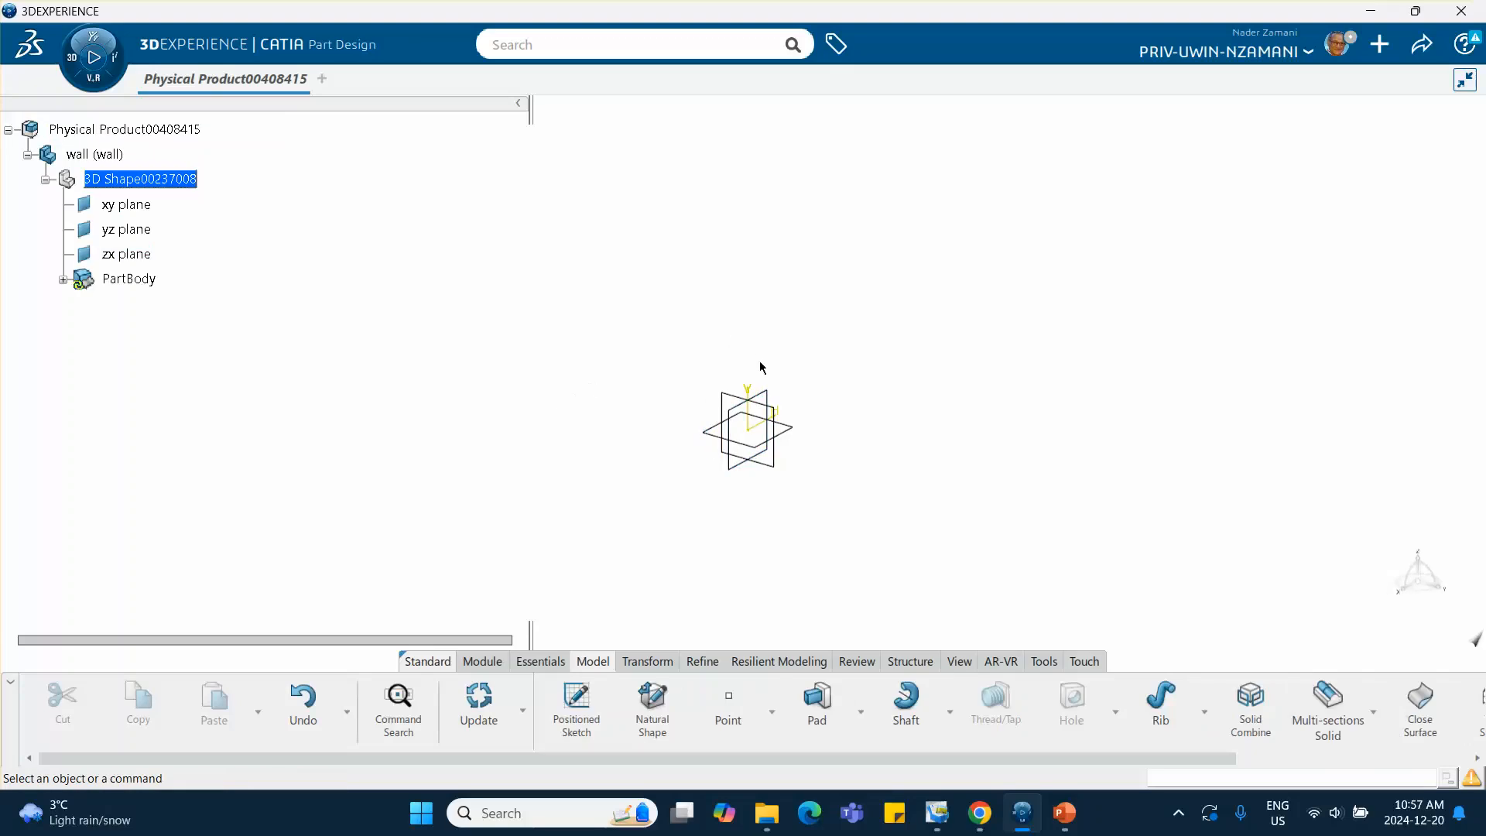
mouse_move(789, 422)
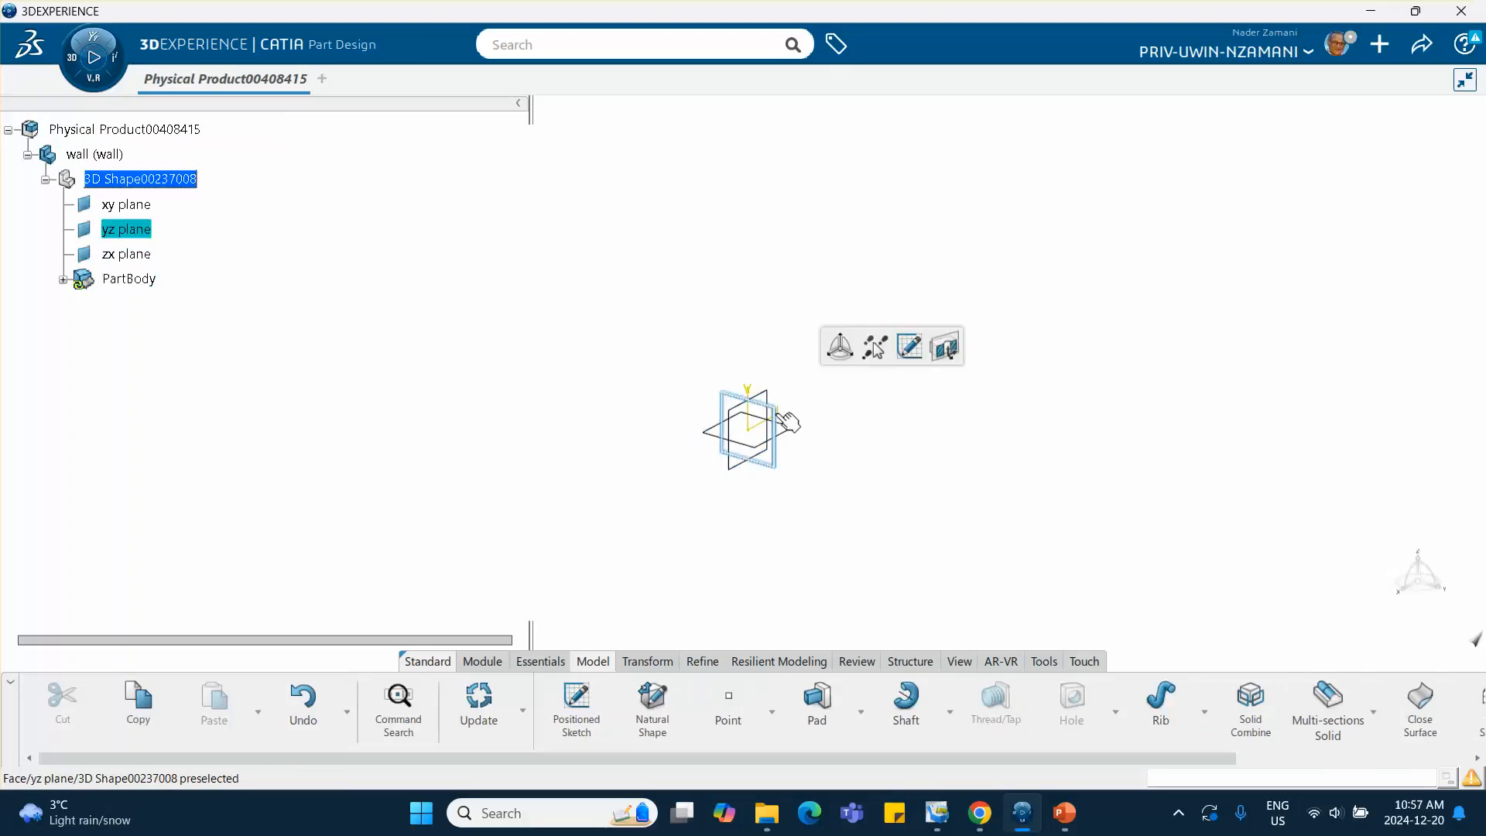
left_click(909, 347)
Step: Sketch a rectangle from the origin toward negative H and positive V, about 0.042 m wide and 0.103 m high
left_click(720, 701)
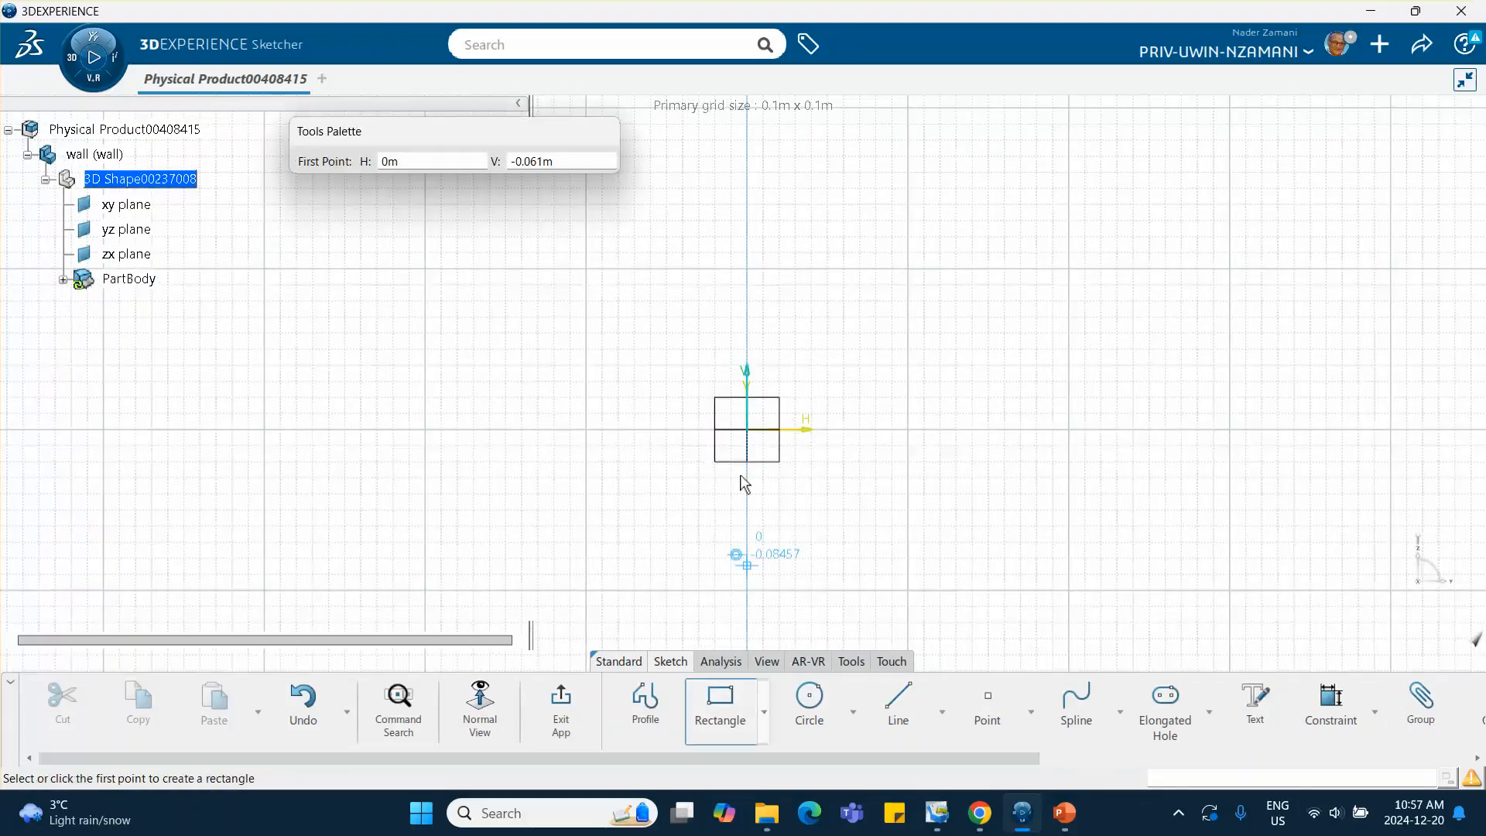
left_click(757, 434)
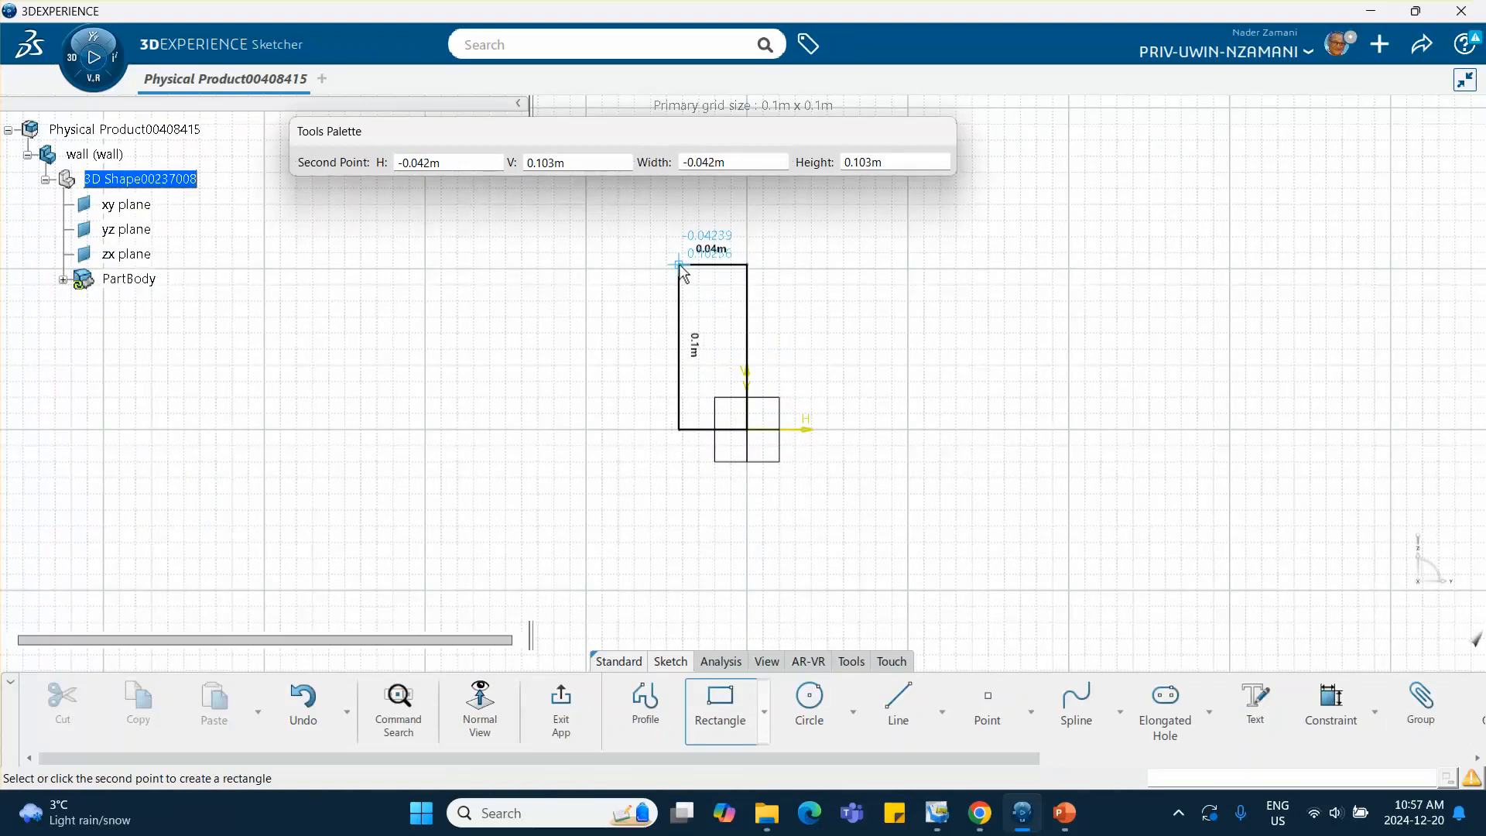
left_click(680, 265)
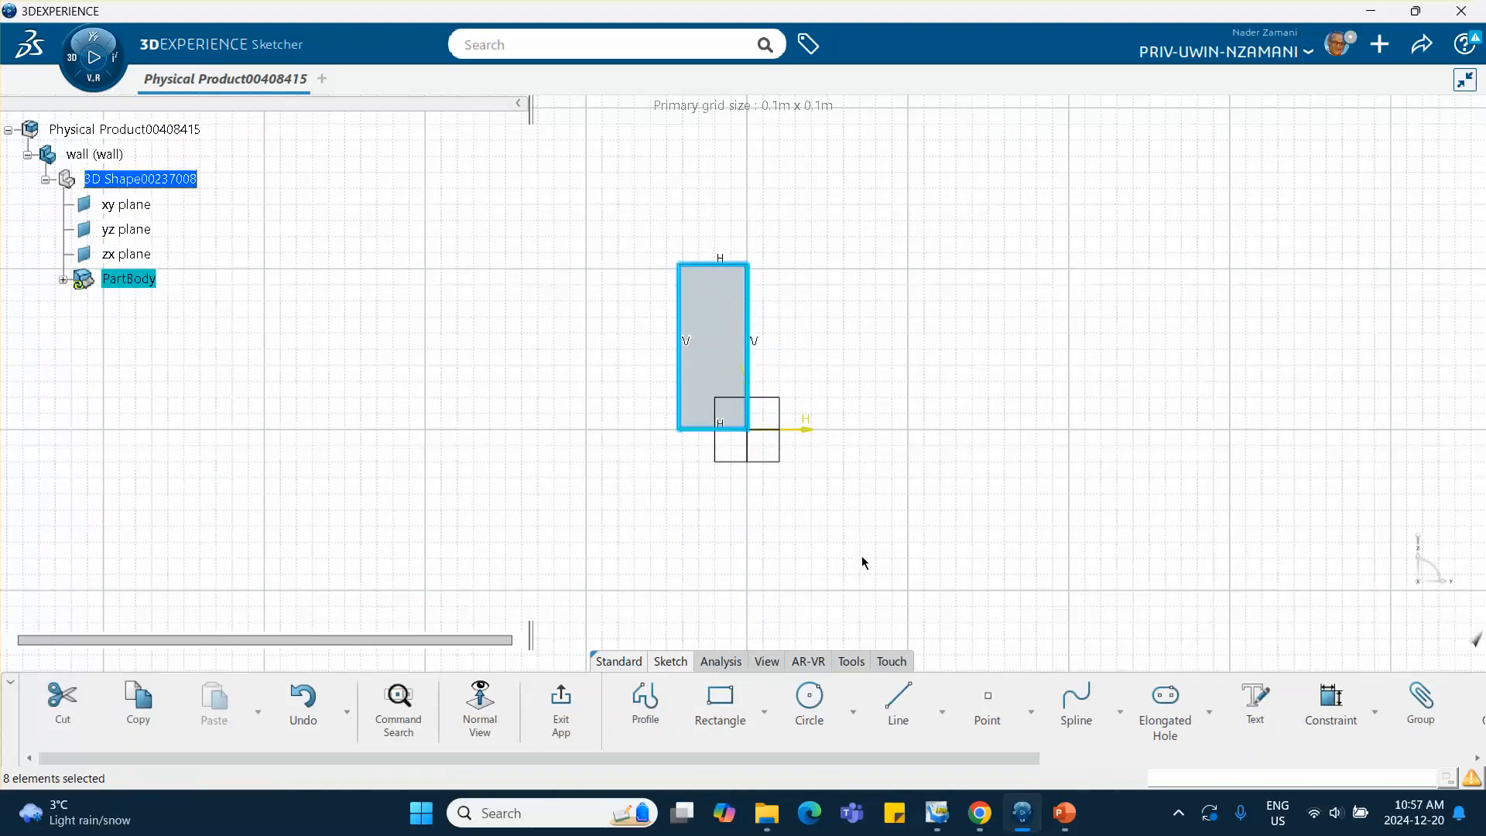
Step: Constrain the length of the rectangle's outer vertical side to 0.1 m and scale all sketch elements accordingly
left_click(1331, 700)
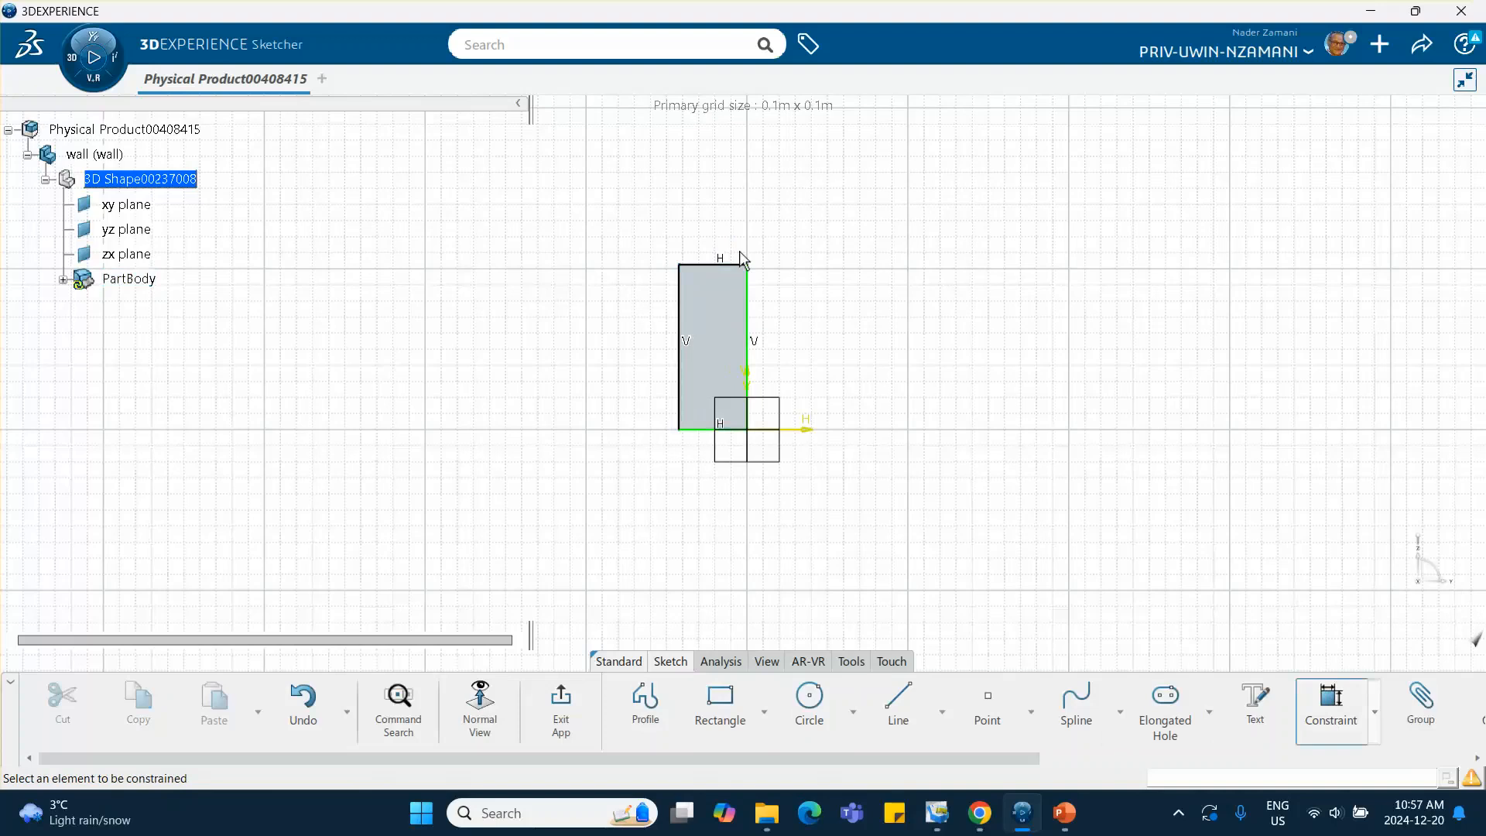
left_click(680, 329)
left_click(630, 344)
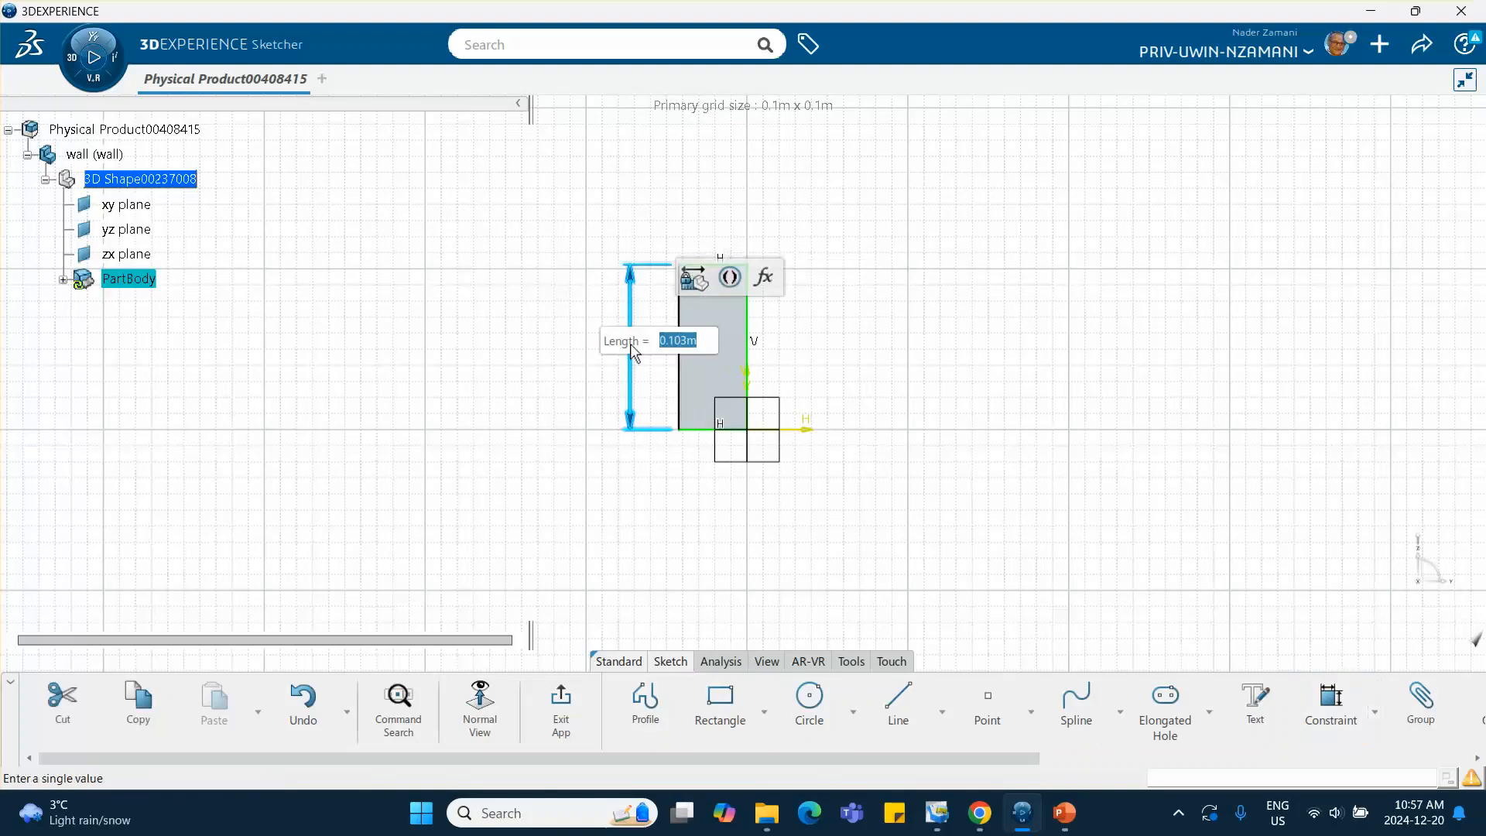
type("100mm")
key("Return")
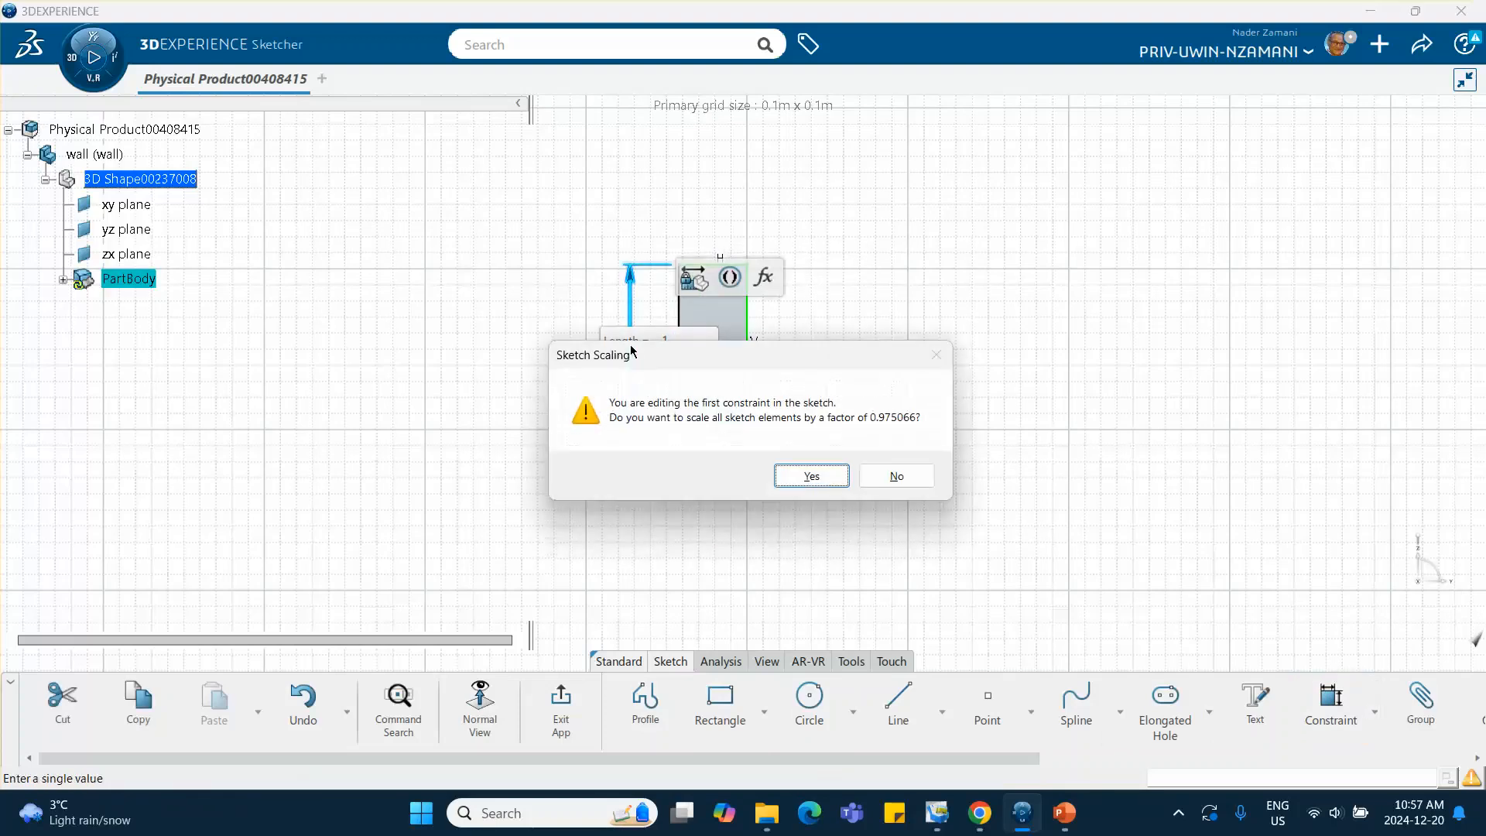
left_click(825, 479)
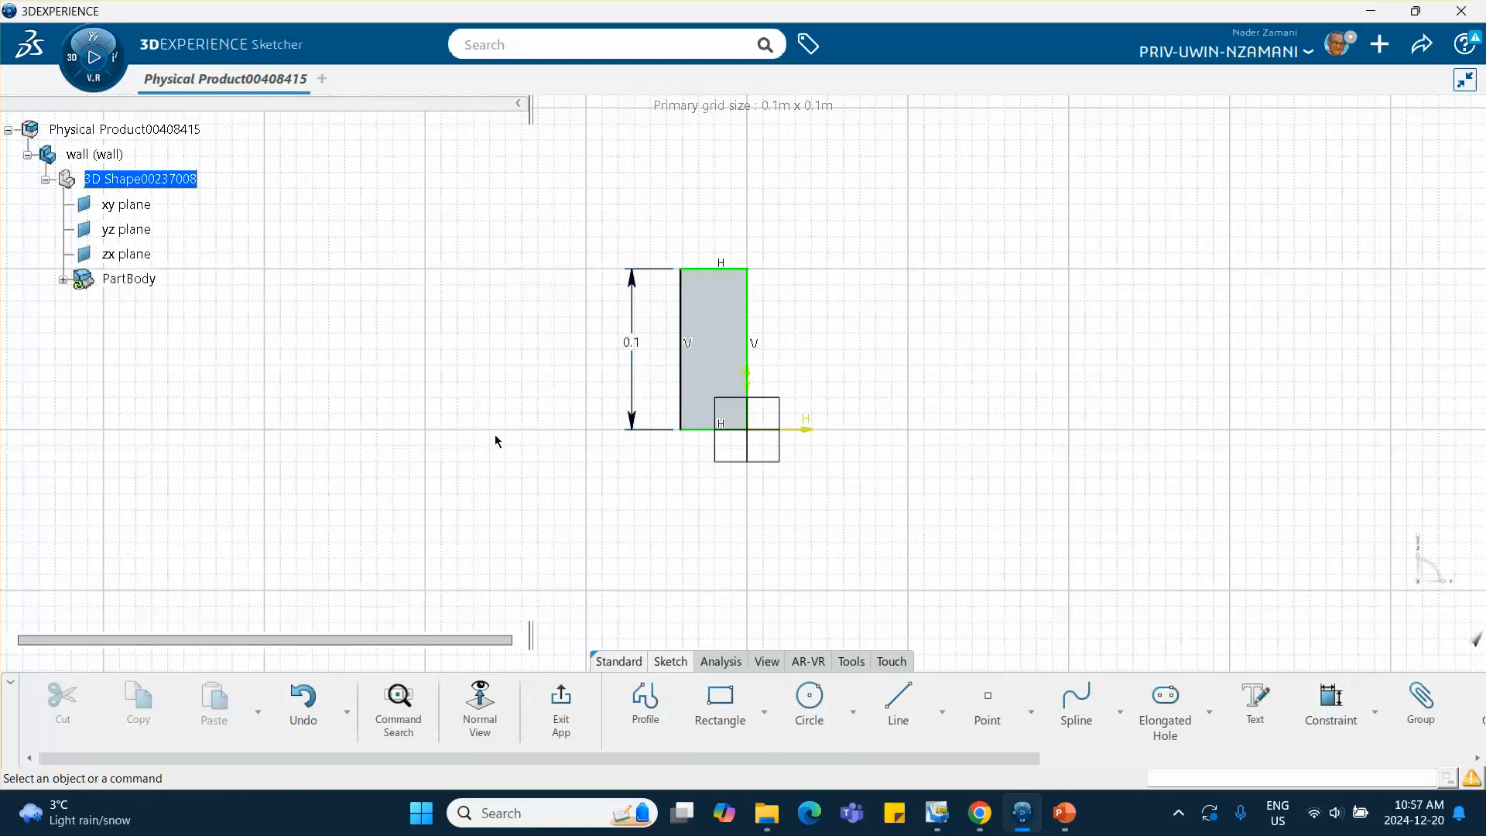
Step: Exit the sketch and pad the rectangular profile in the default direction to form the wall solid
left_click(561, 708)
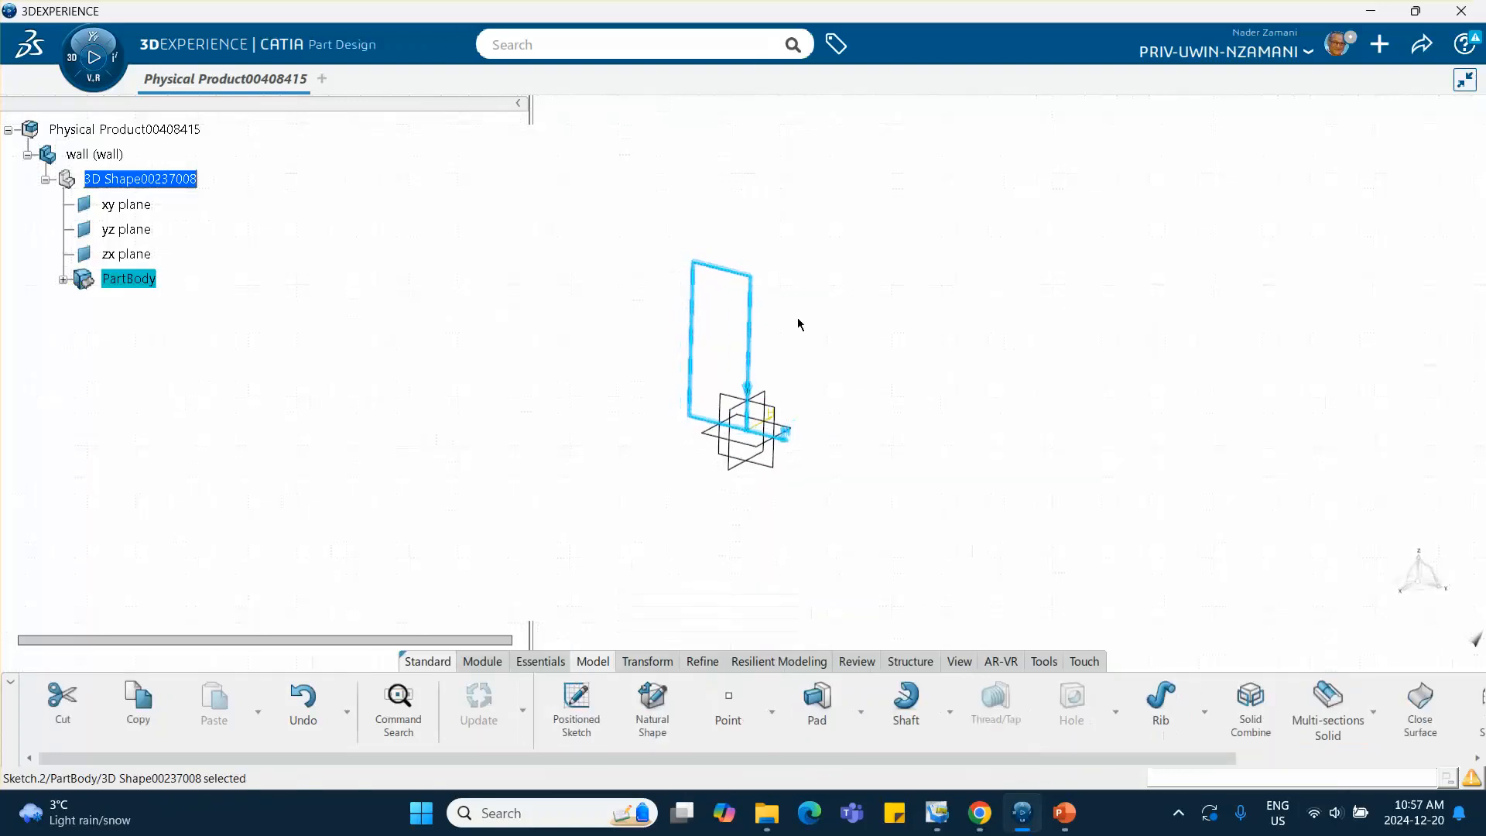
left_click(817, 701)
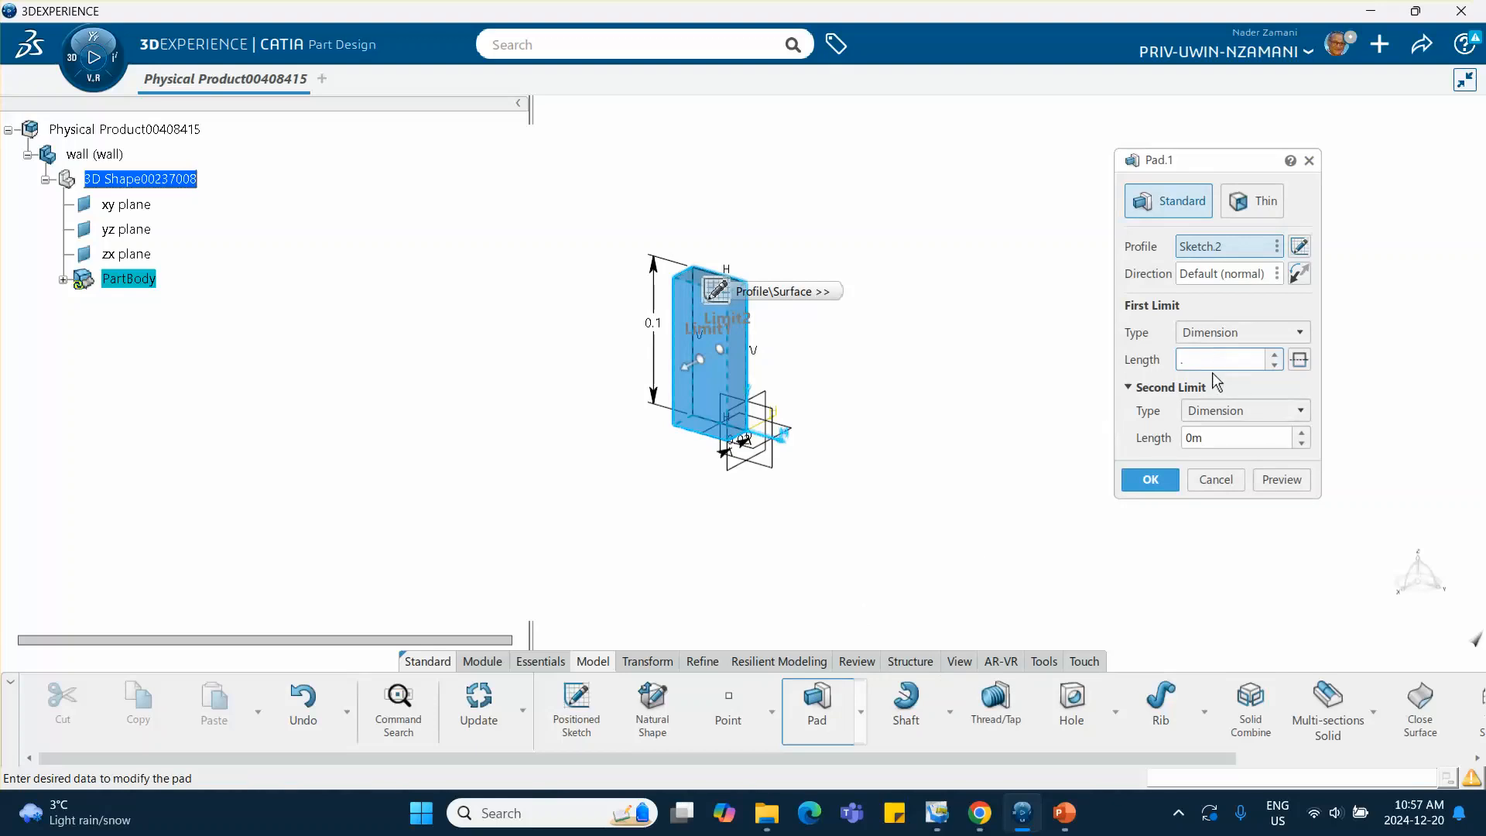
key("Return")
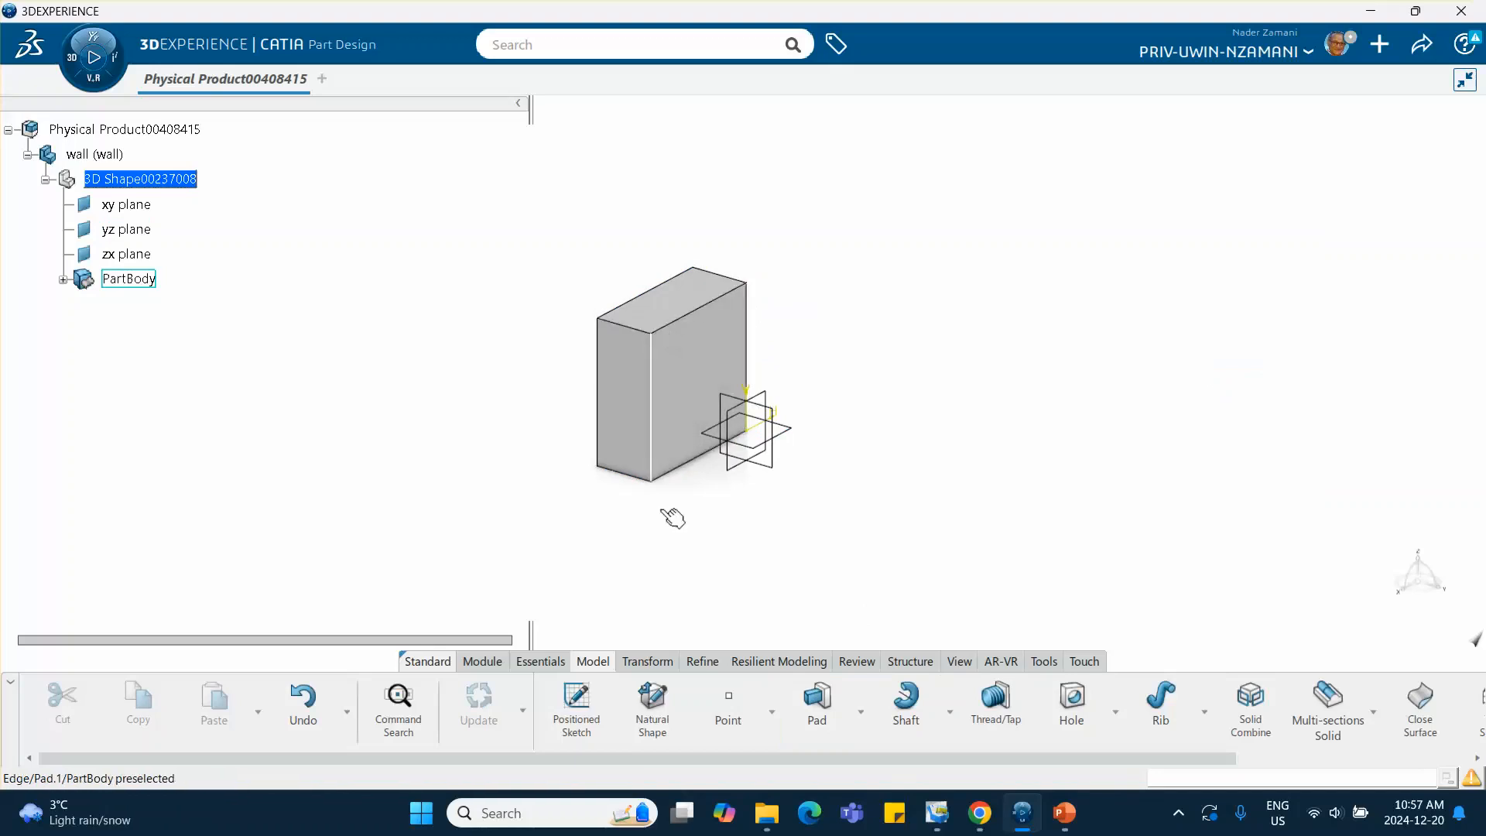
Step: Create a center of gravity point on the wall's large side face that touches the origin
left_click(729, 702)
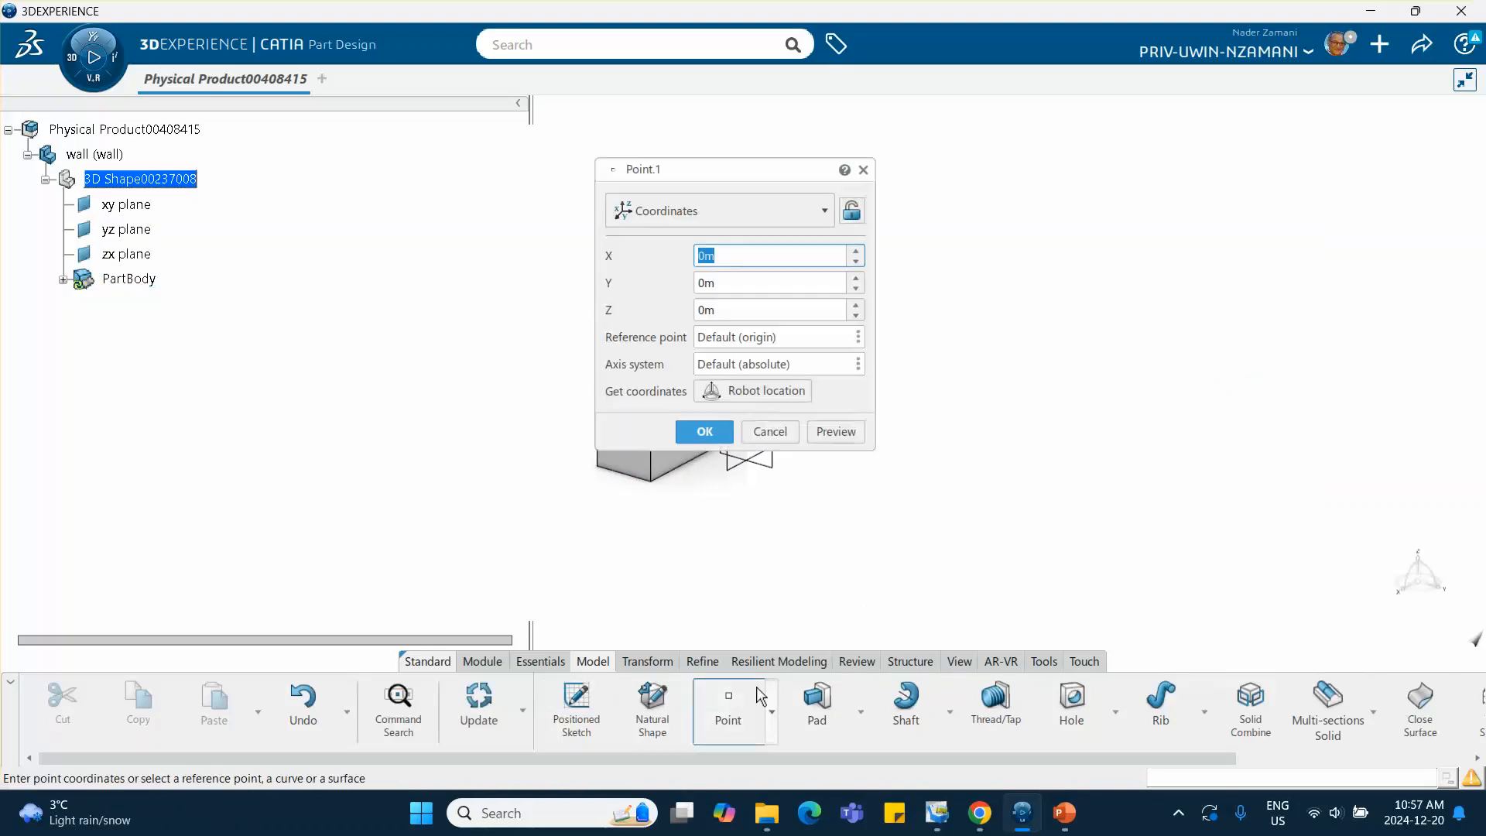
left_click_drag(786, 169, 1231, 201)
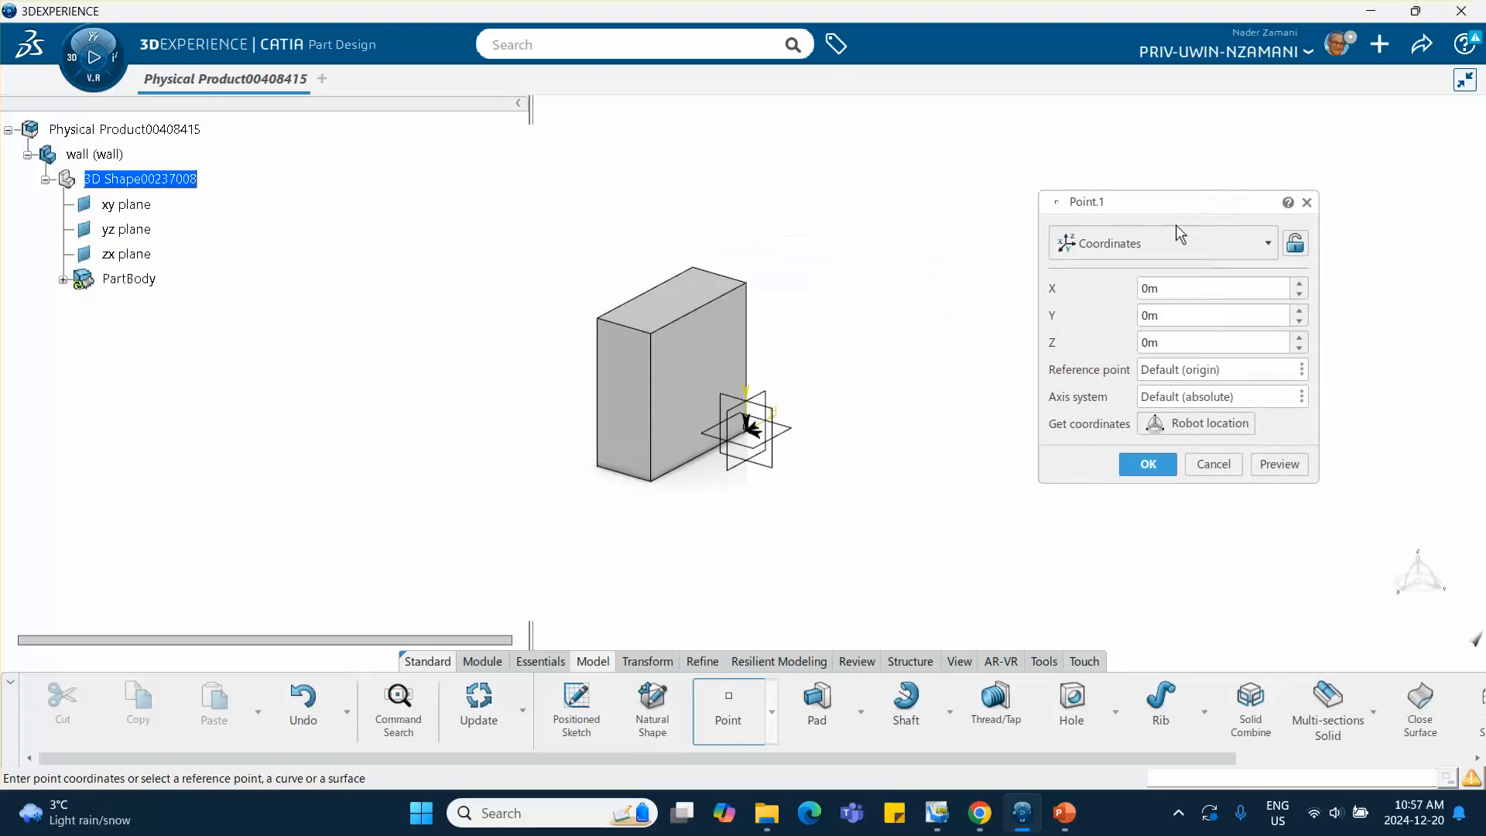
left_click(1164, 244)
left_click(1129, 449)
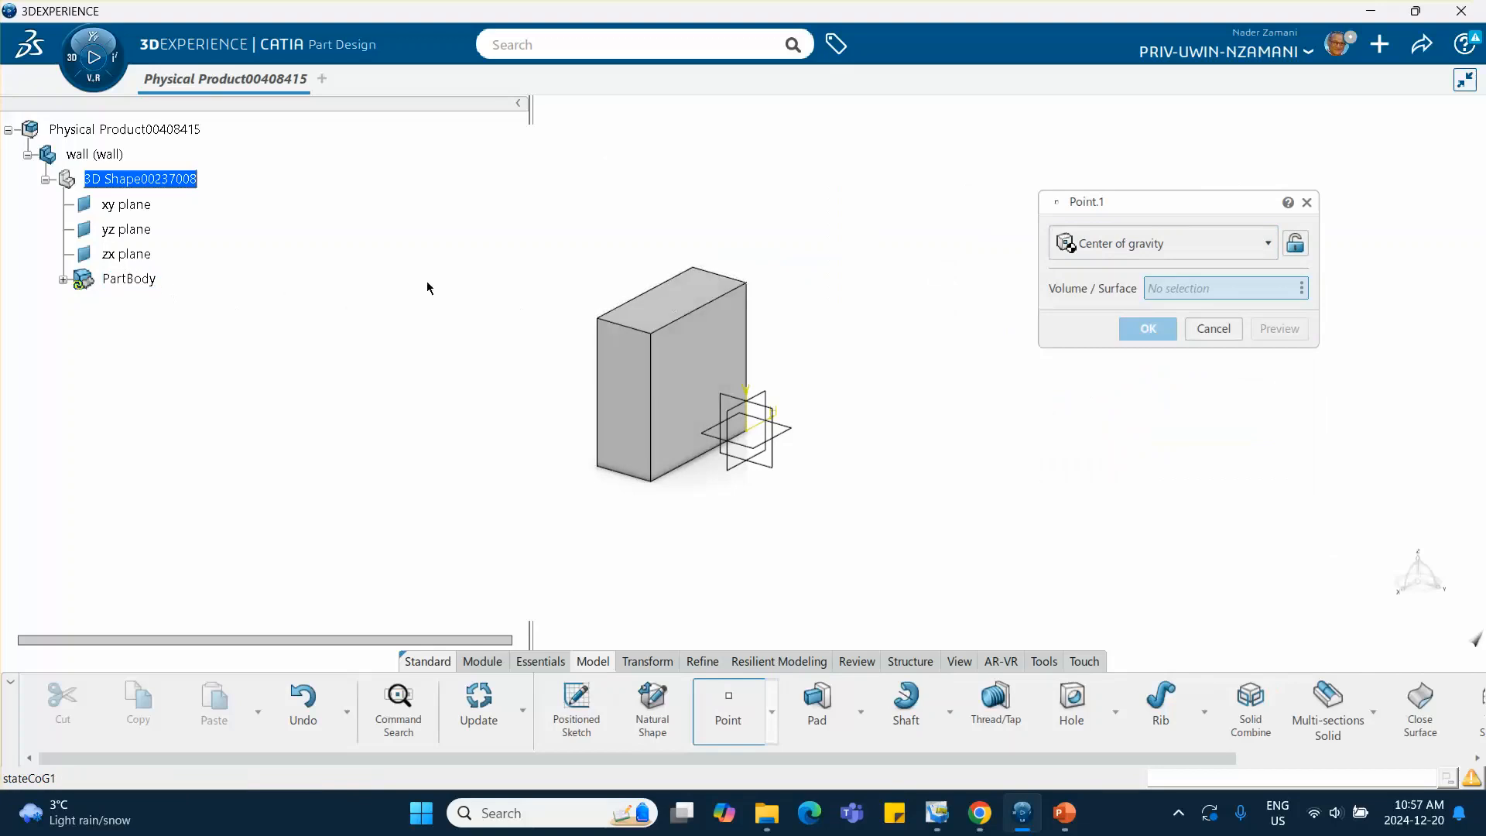
left_click(710, 383)
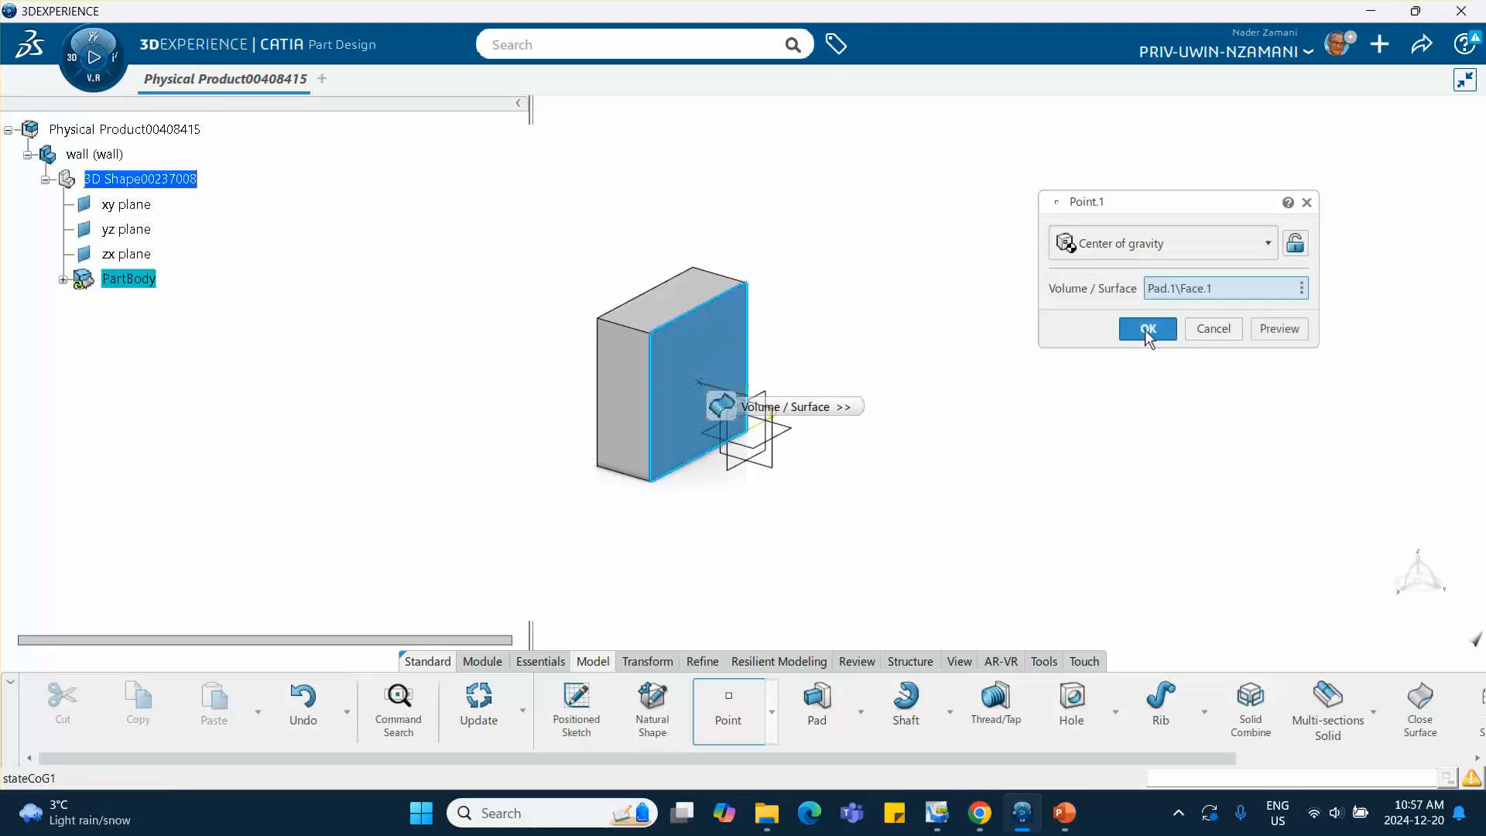
left_click(1148, 330)
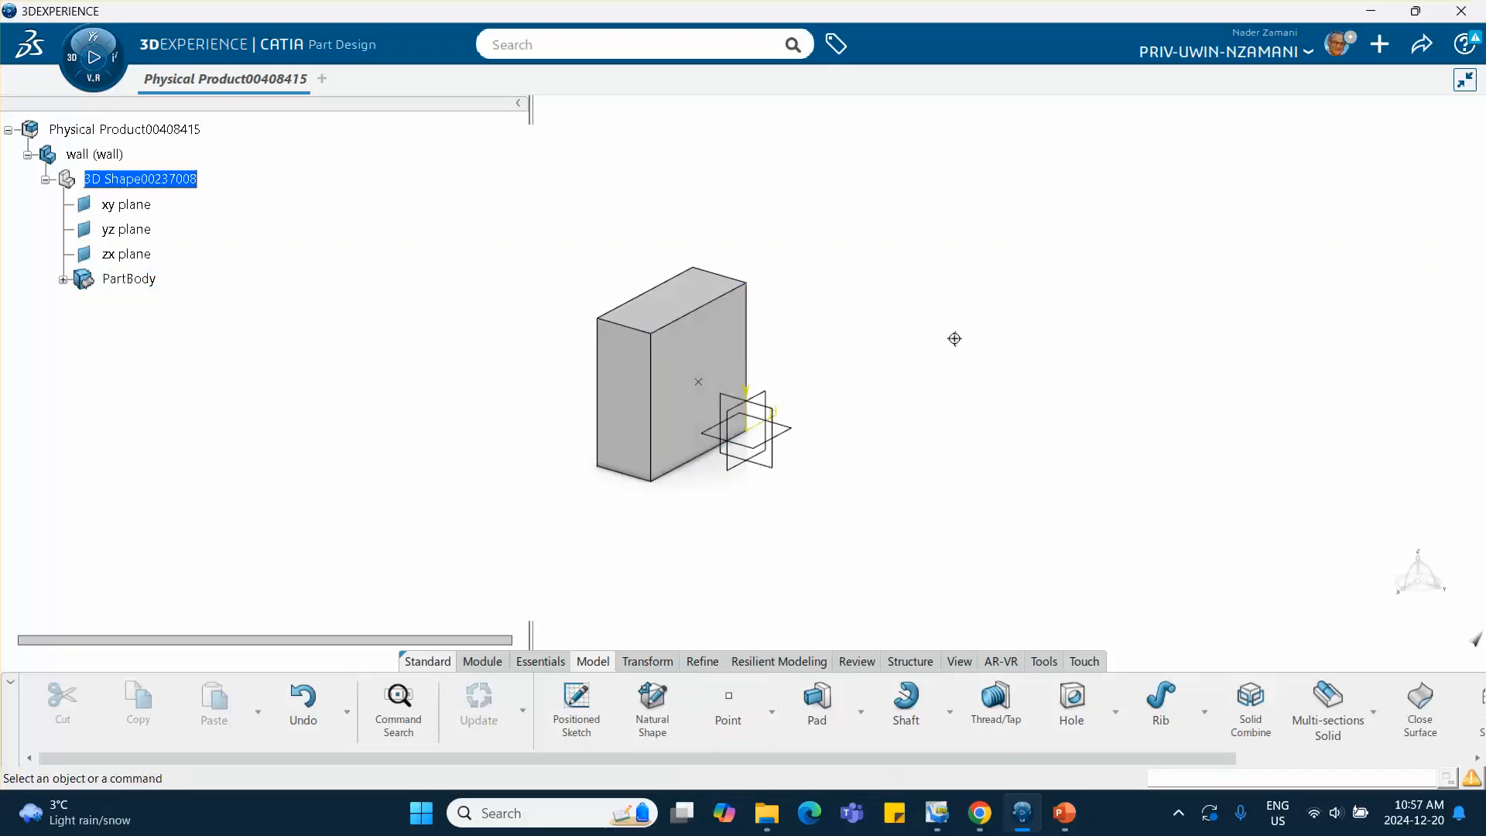
Step: Activate the root product to return to Assembly Design
middle_click_drag(954, 339, 813, 313)
left_click(163, 131)
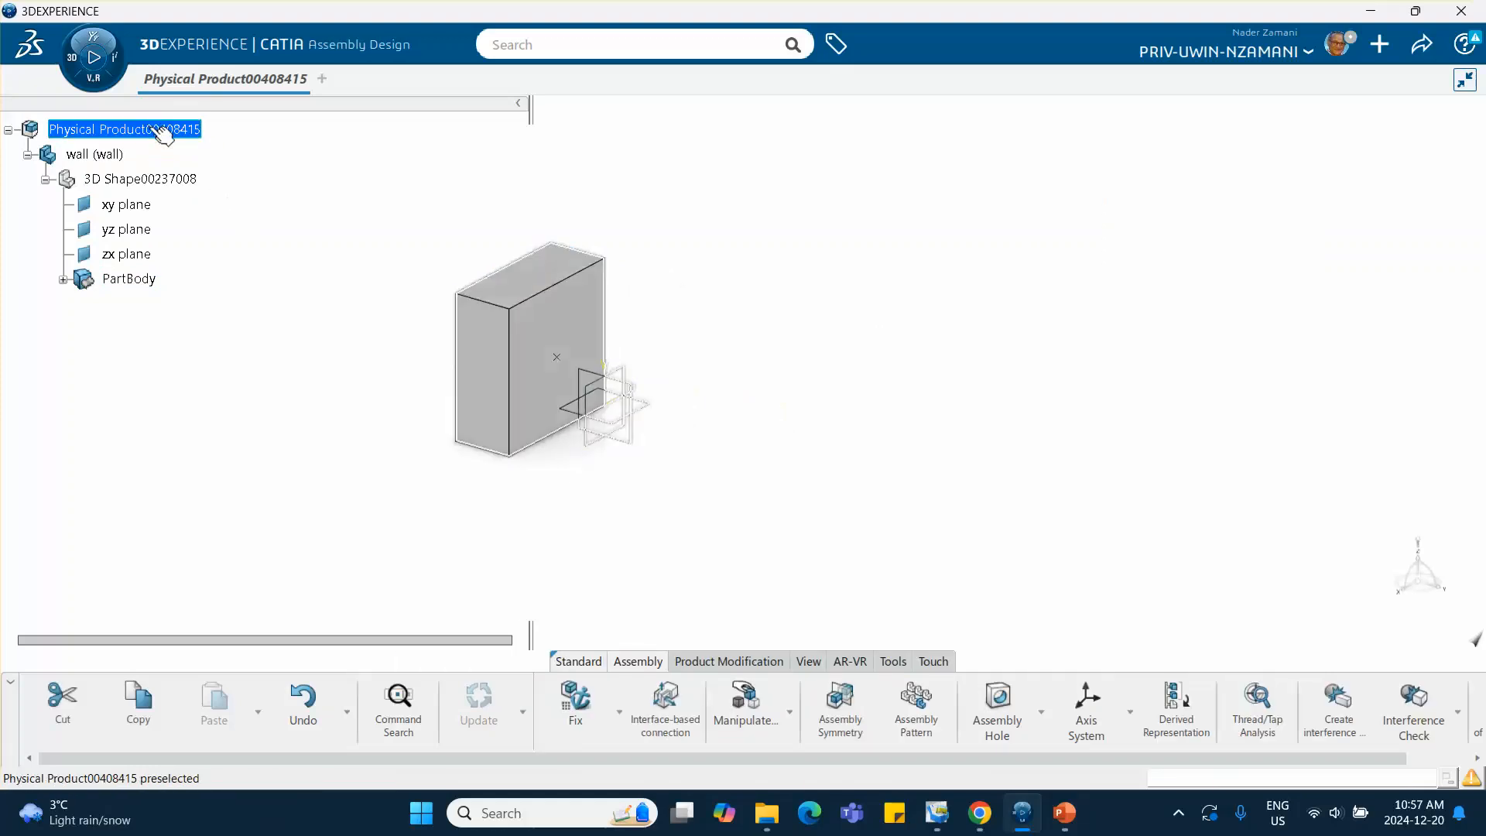
right_click(162, 131)
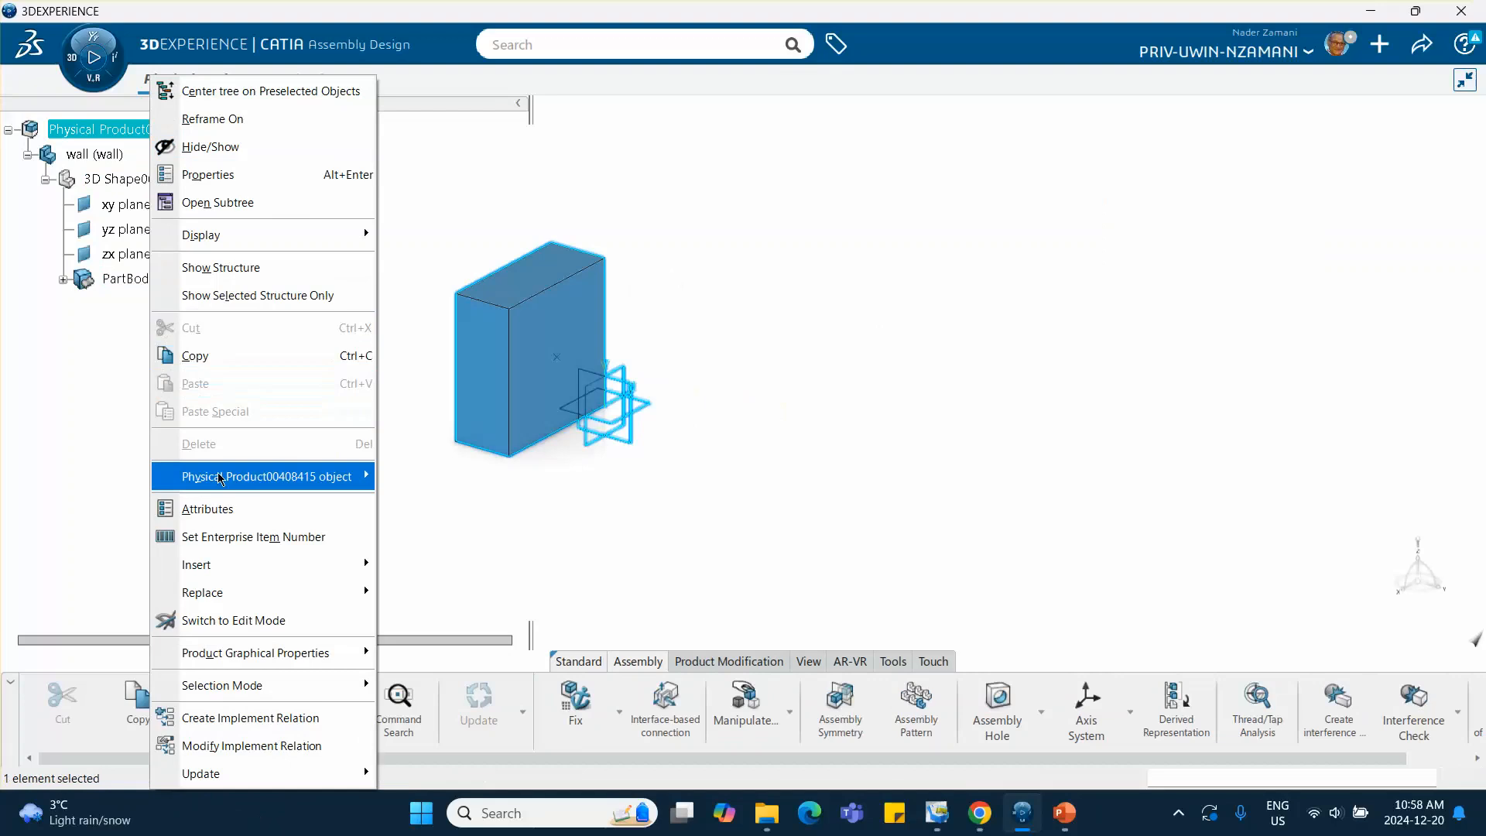
mouse_move(290, 565)
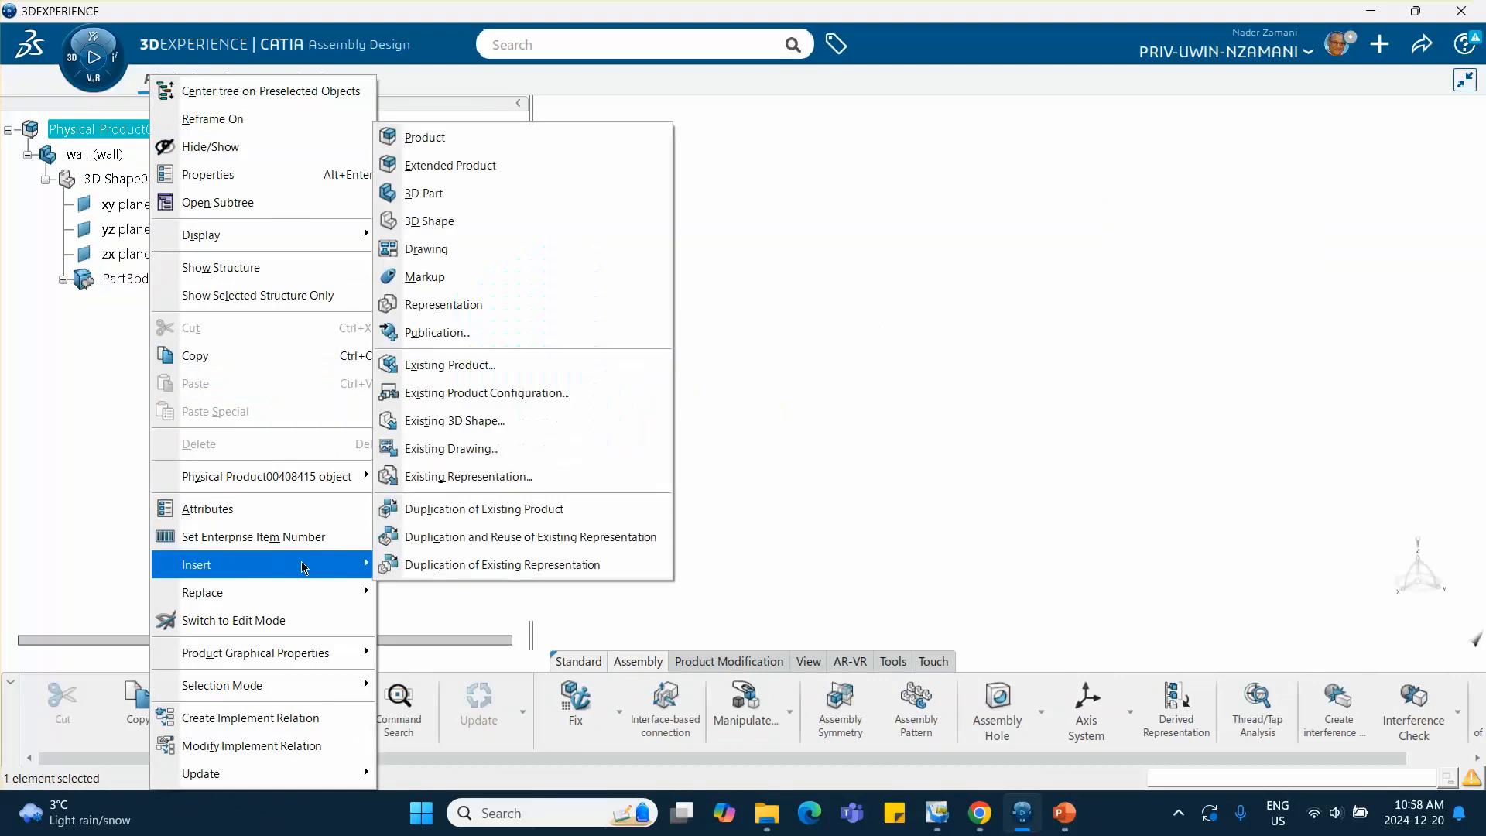
left_click(518, 220)
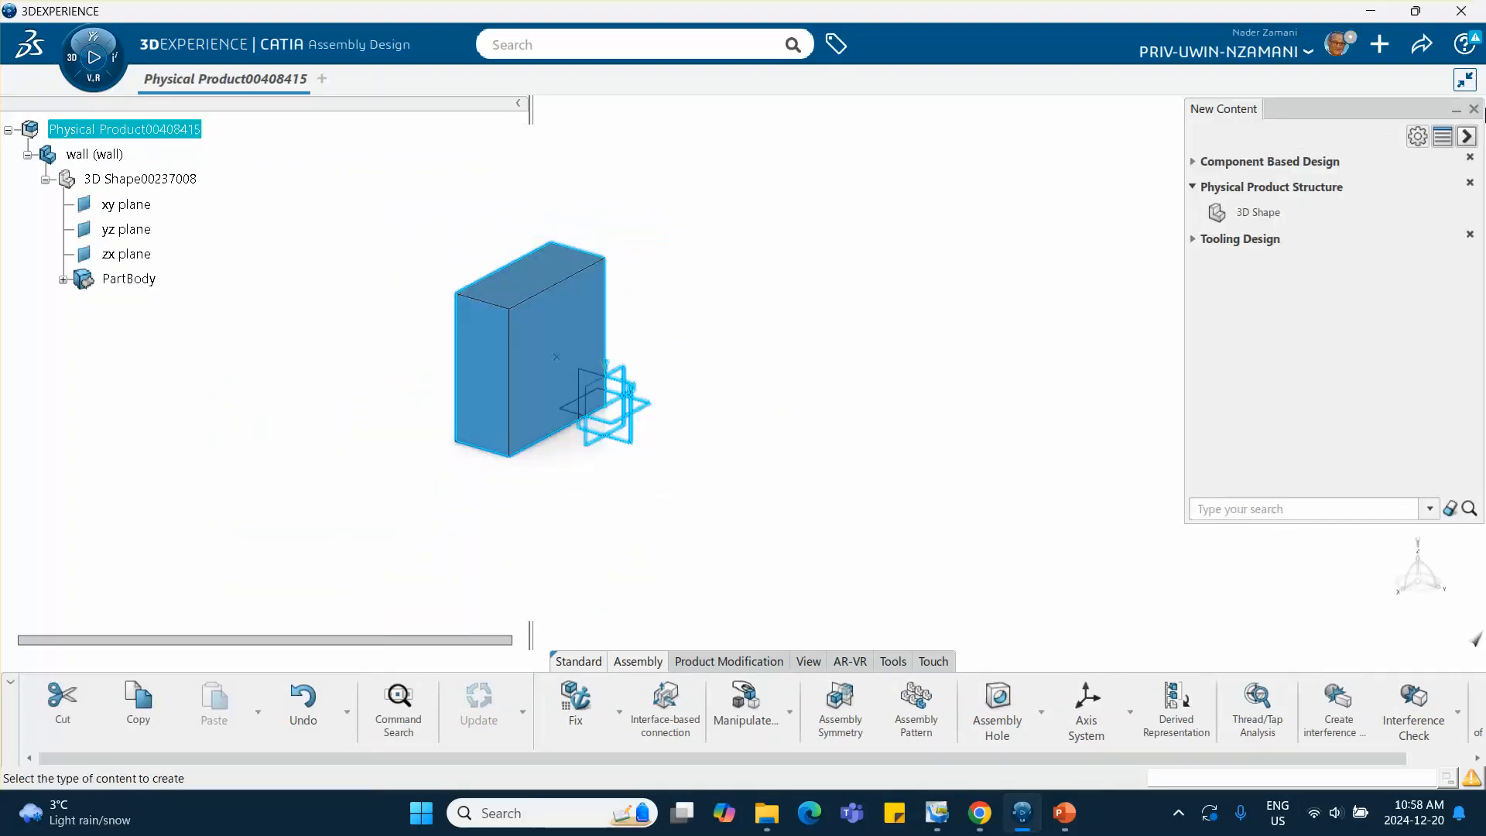
left_click(1475, 109)
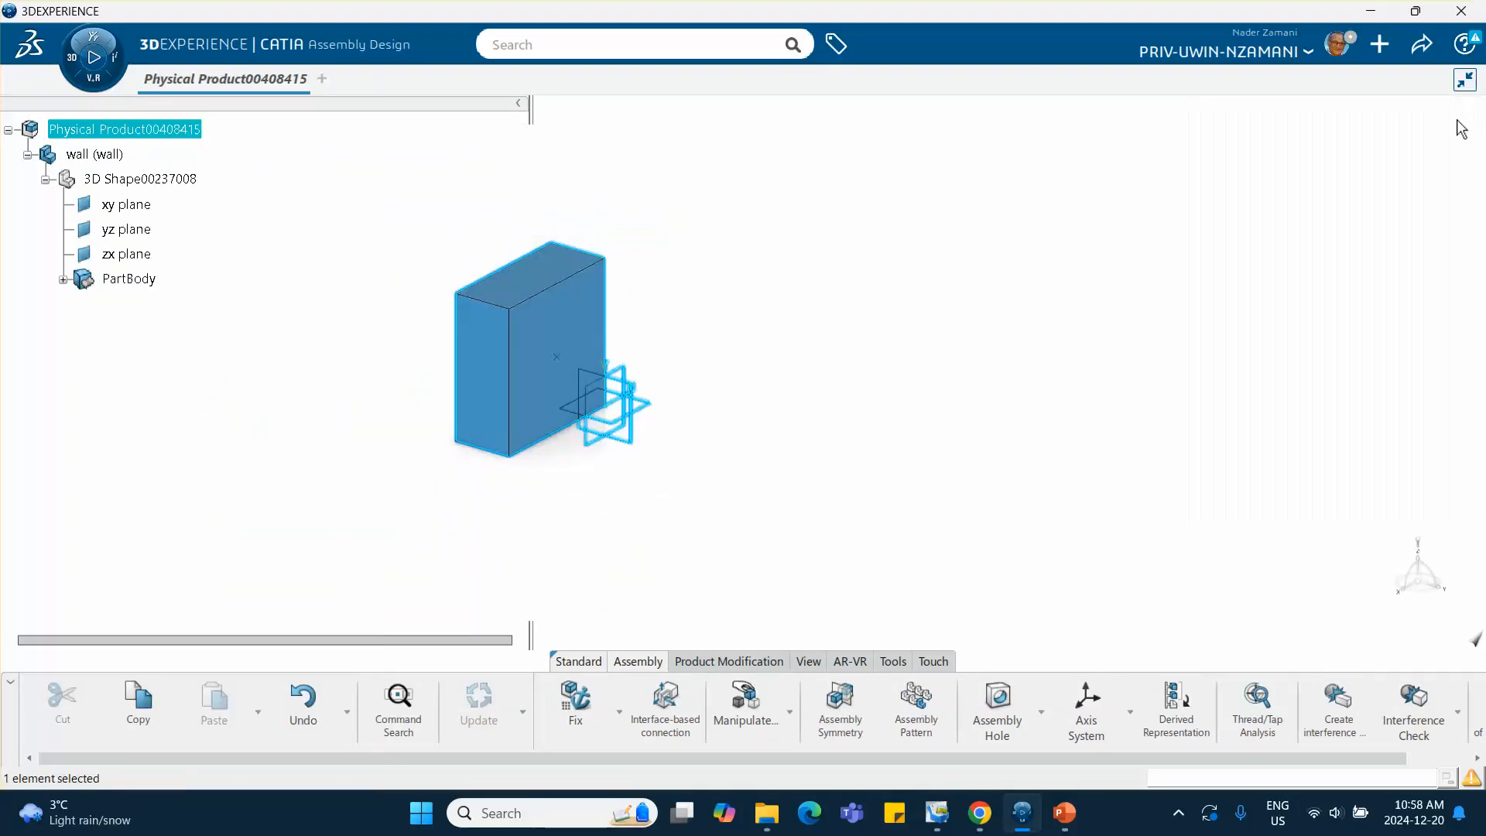
Step: Insert a new 3D Part under the root product
right_click(159, 134)
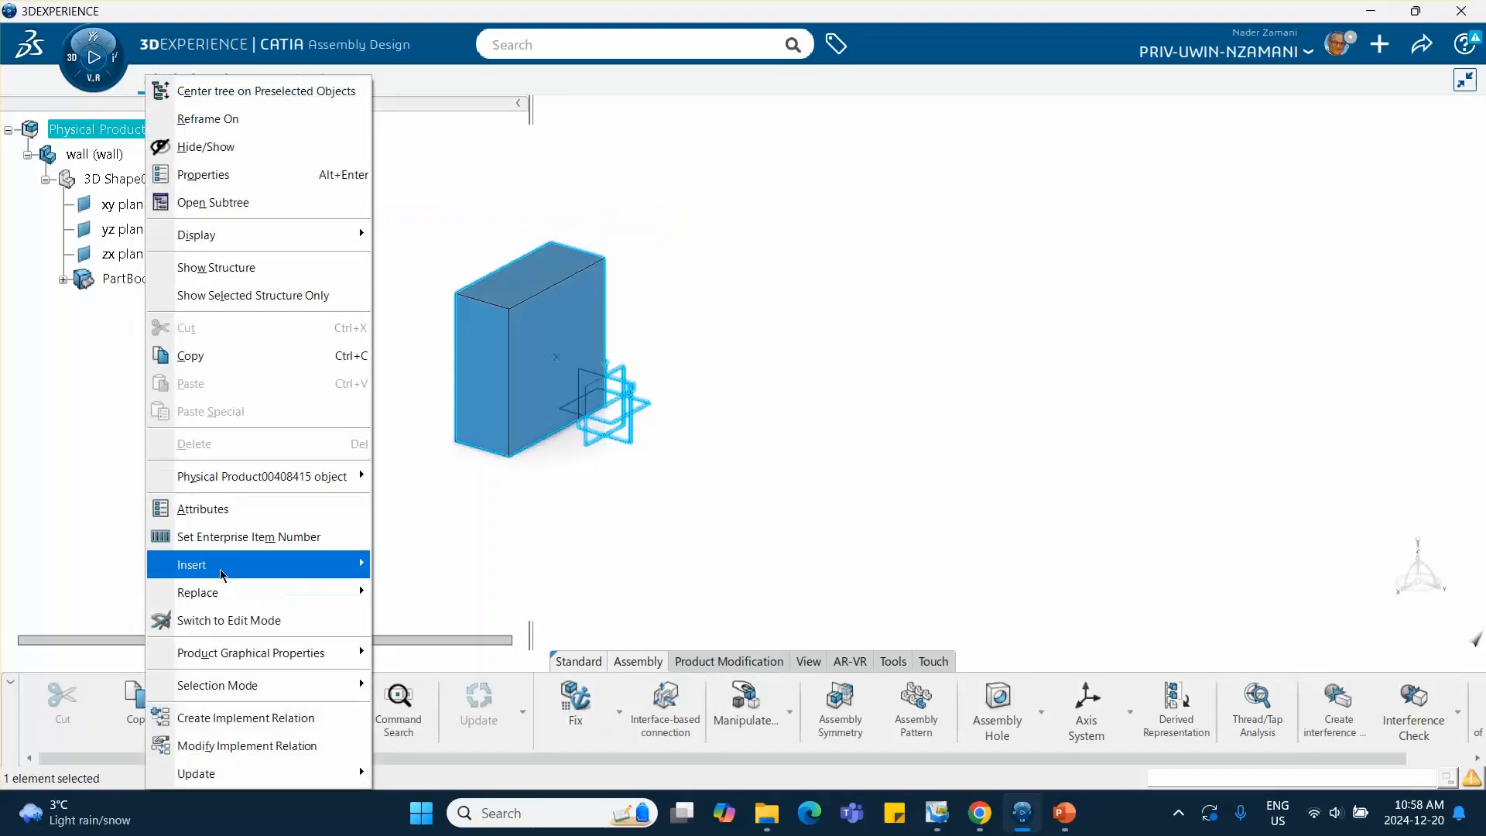
mouse_move(223, 573)
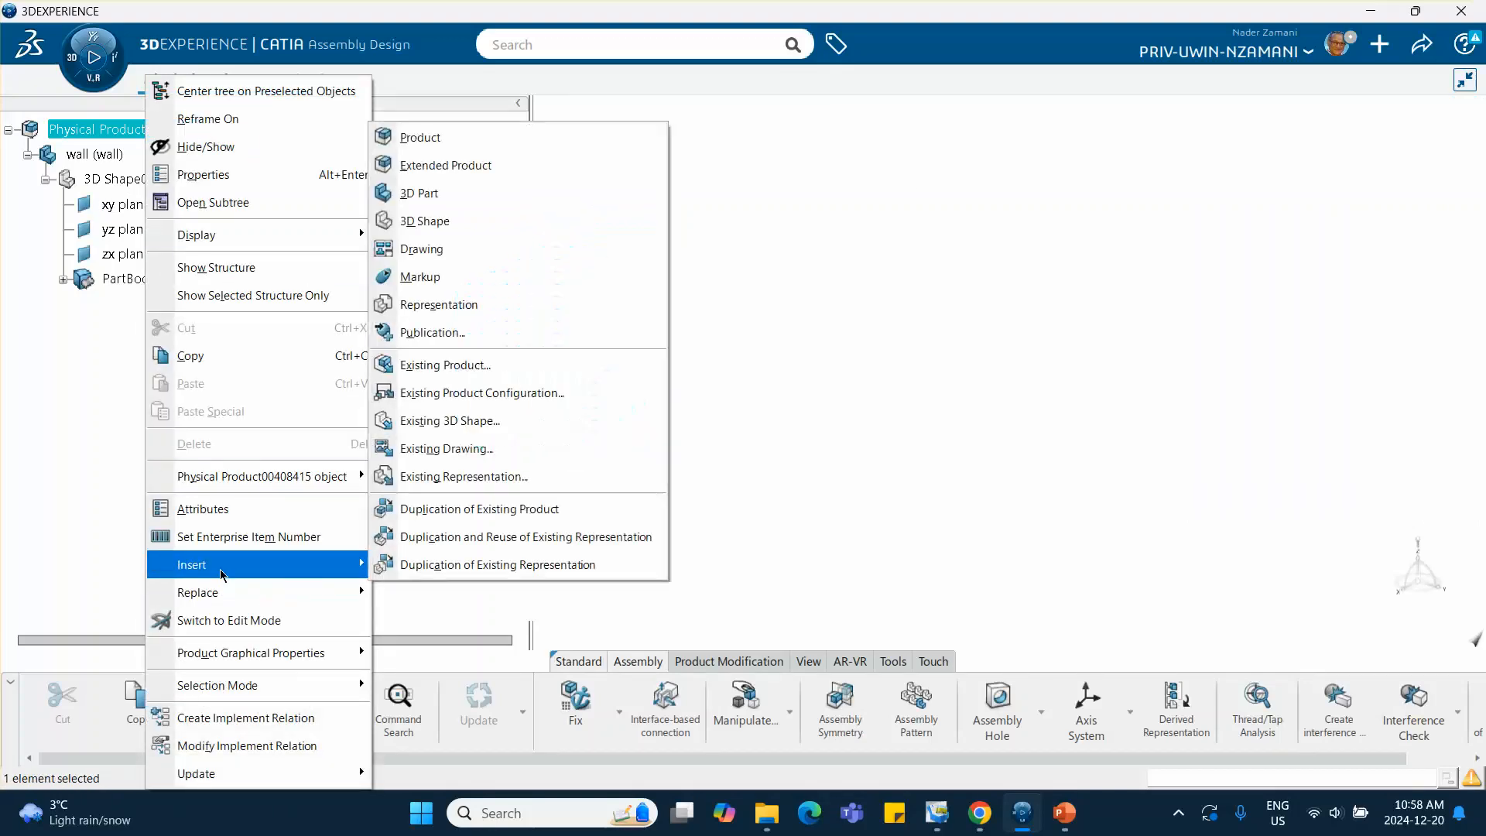
left_click(439, 195)
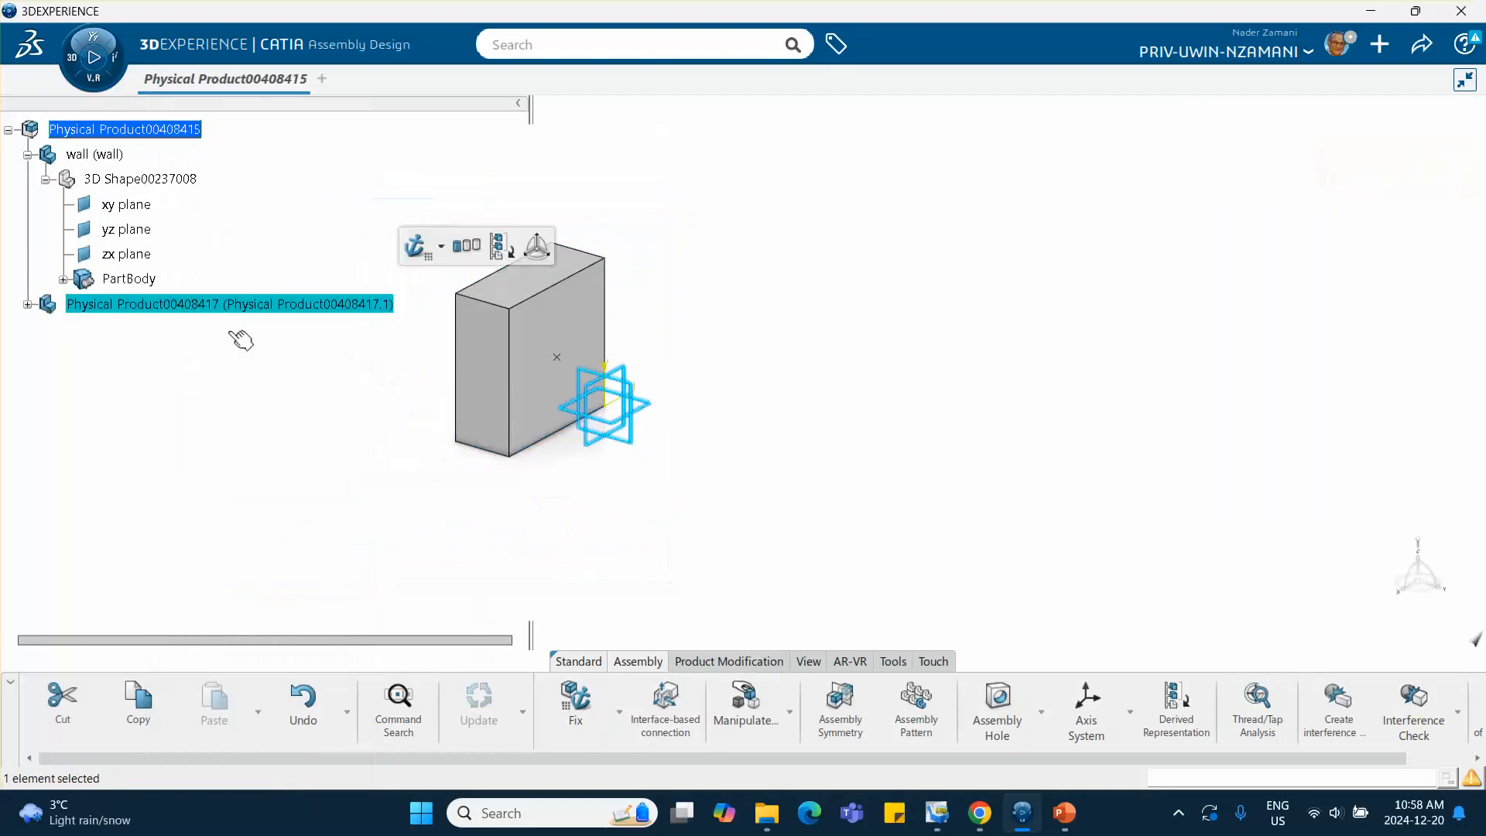
Step: Set both the instance title and the reference title of the newly inserted part to "block"
right_click(165, 308)
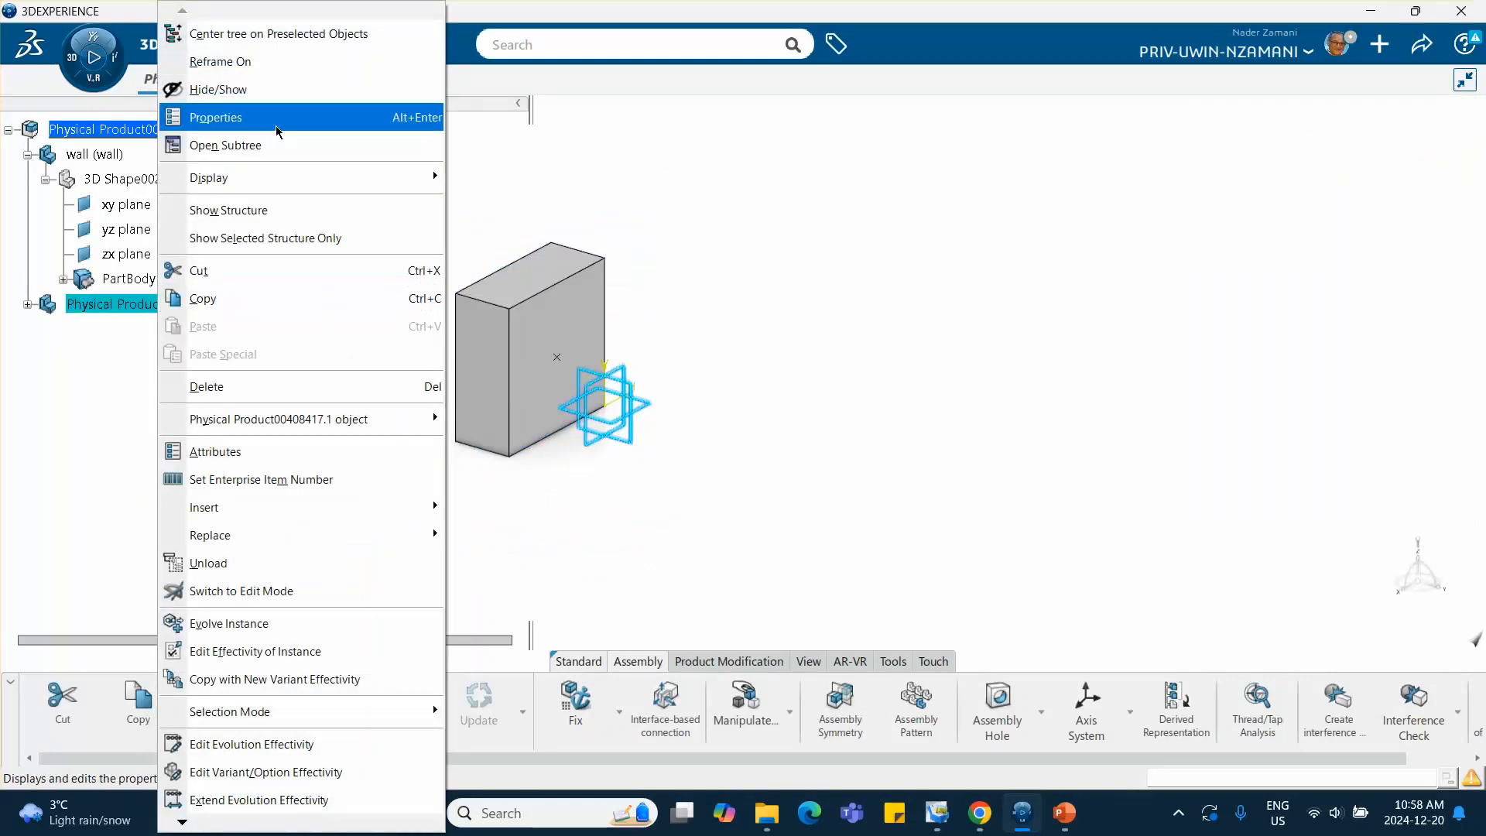
left_click(216, 118)
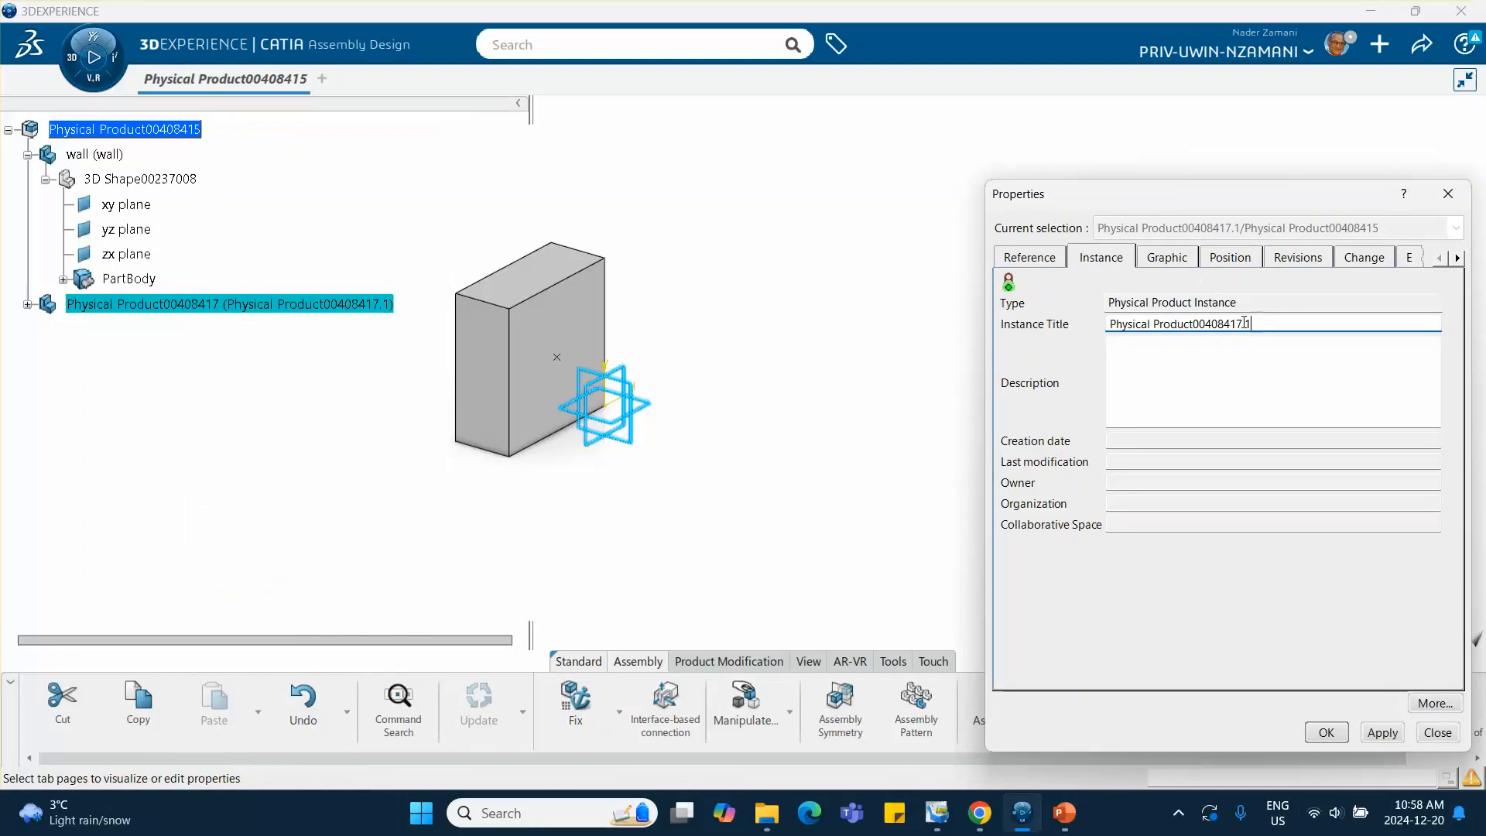
left_click_drag(1248, 323, 975, 305)
type("block")
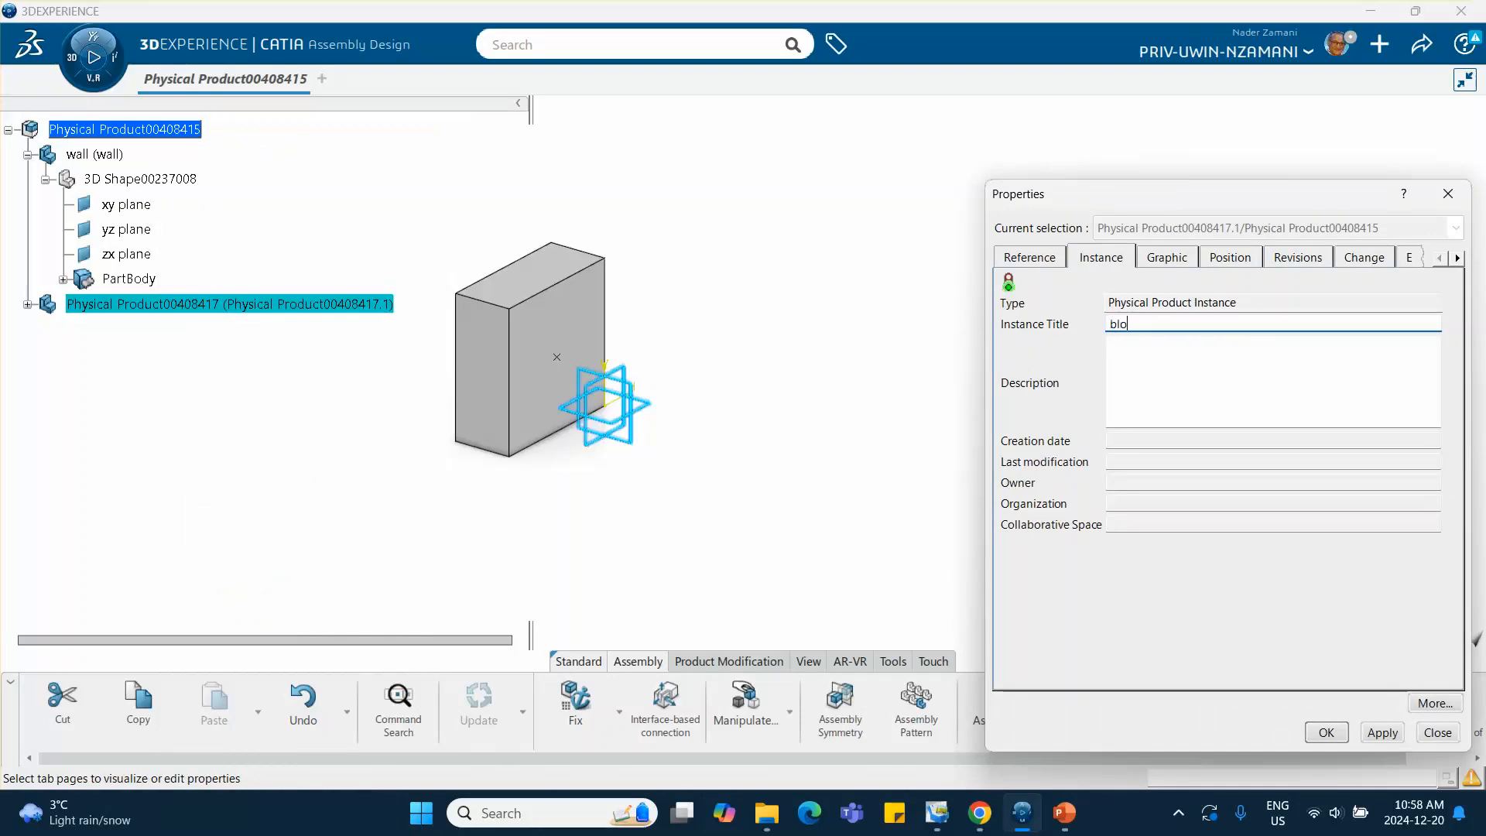
left_click(1031, 259)
left_click_drag(1302, 323, 1007, 325)
type("block")
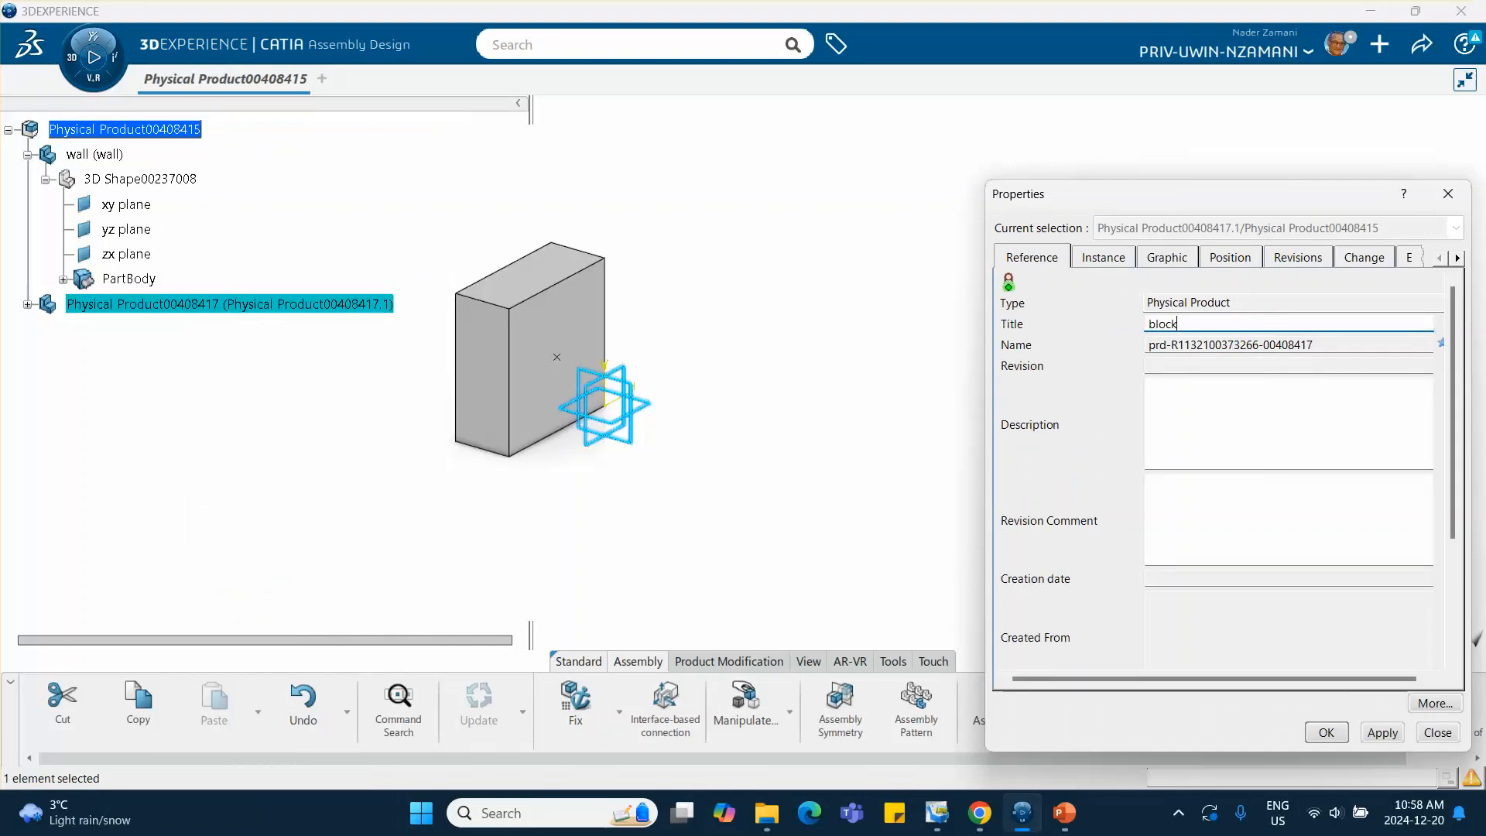
left_click(1326, 732)
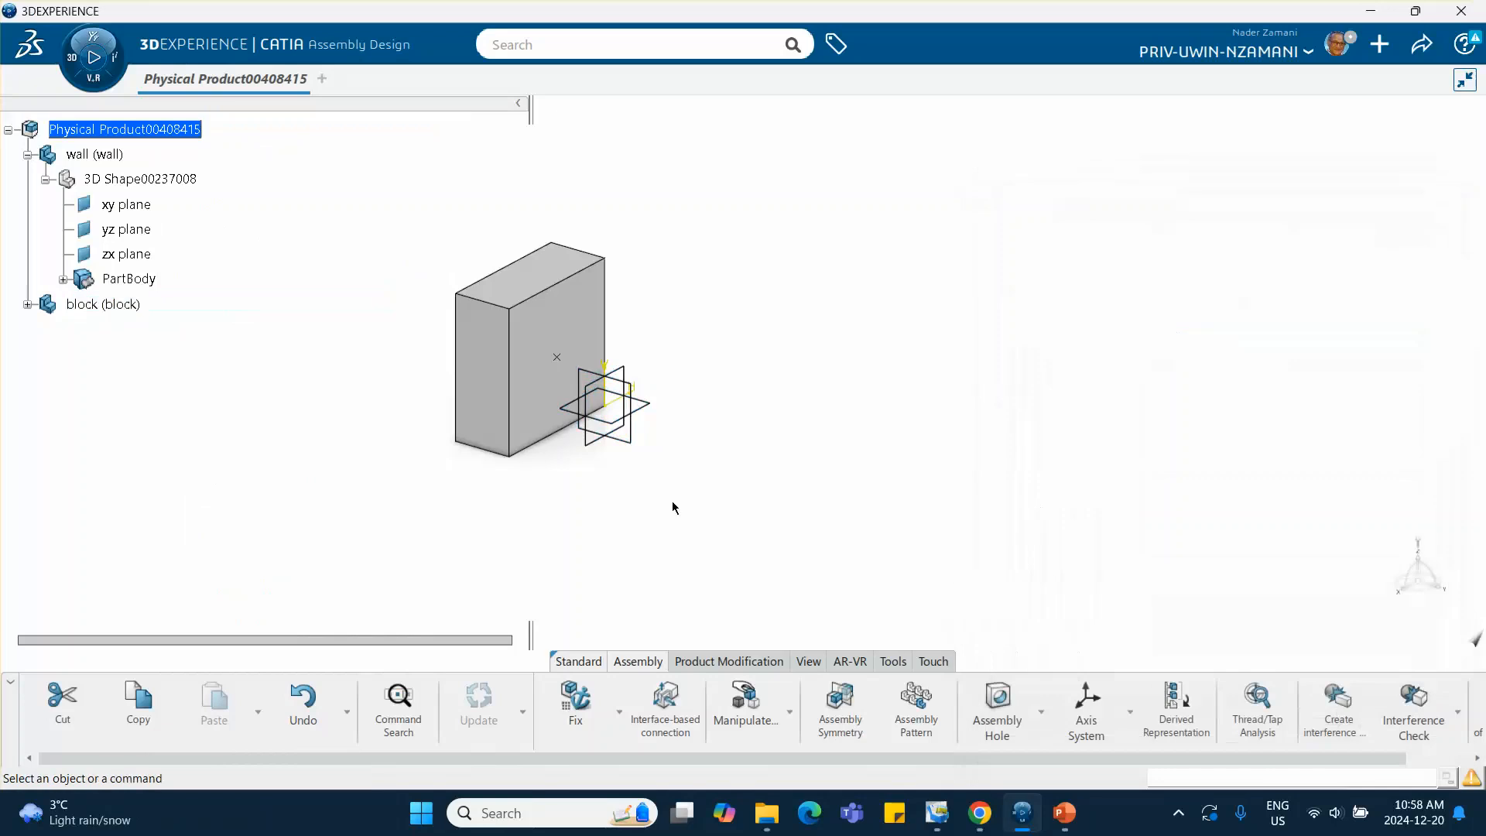
Step: Activate the block's 3D shape for part editing and open a sketch on its yz plane
left_click(120, 306)
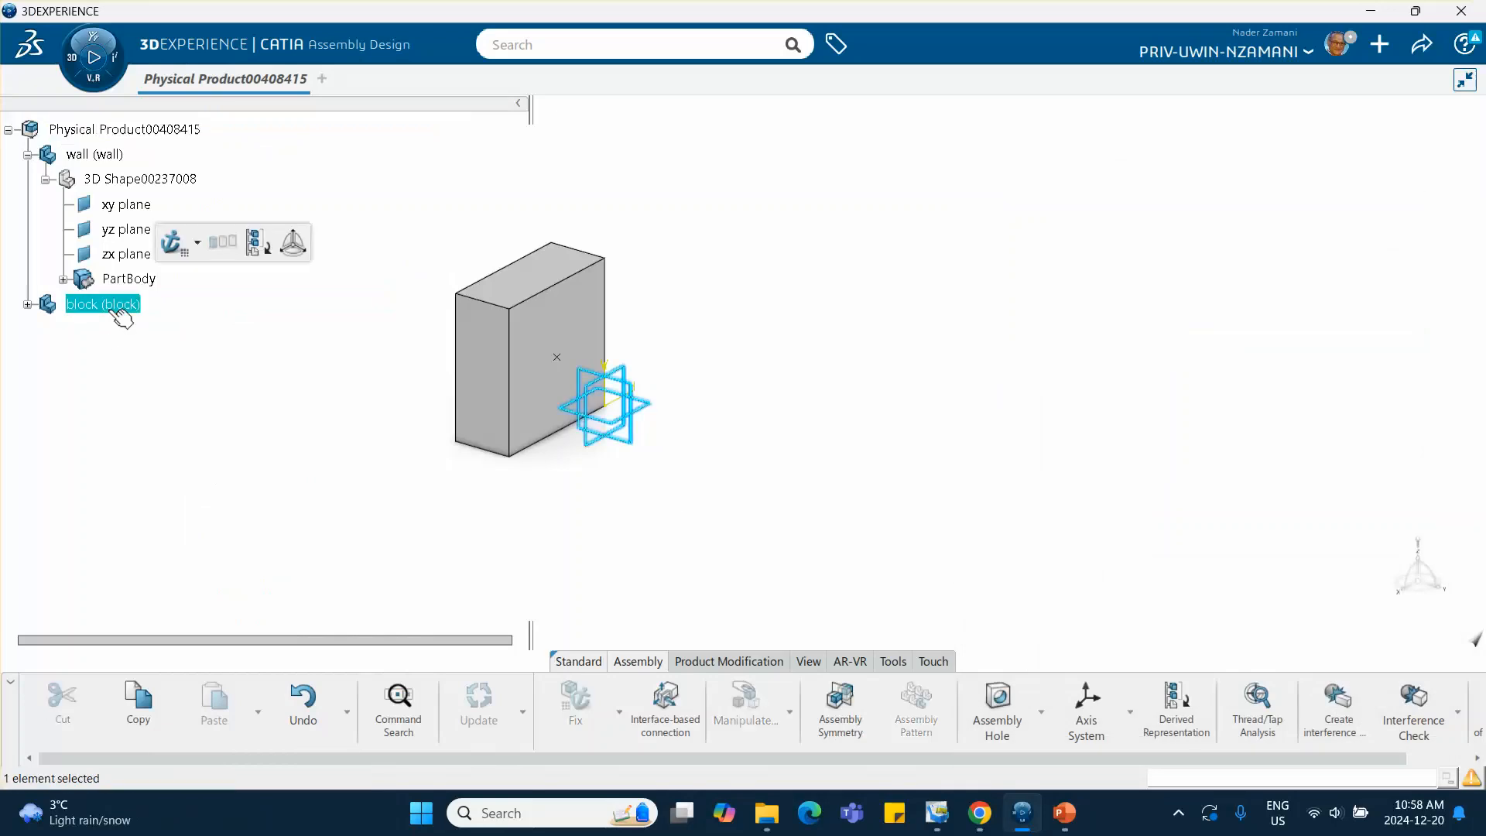
left_click(28, 305)
left_click(101, 331)
double_click(109, 332)
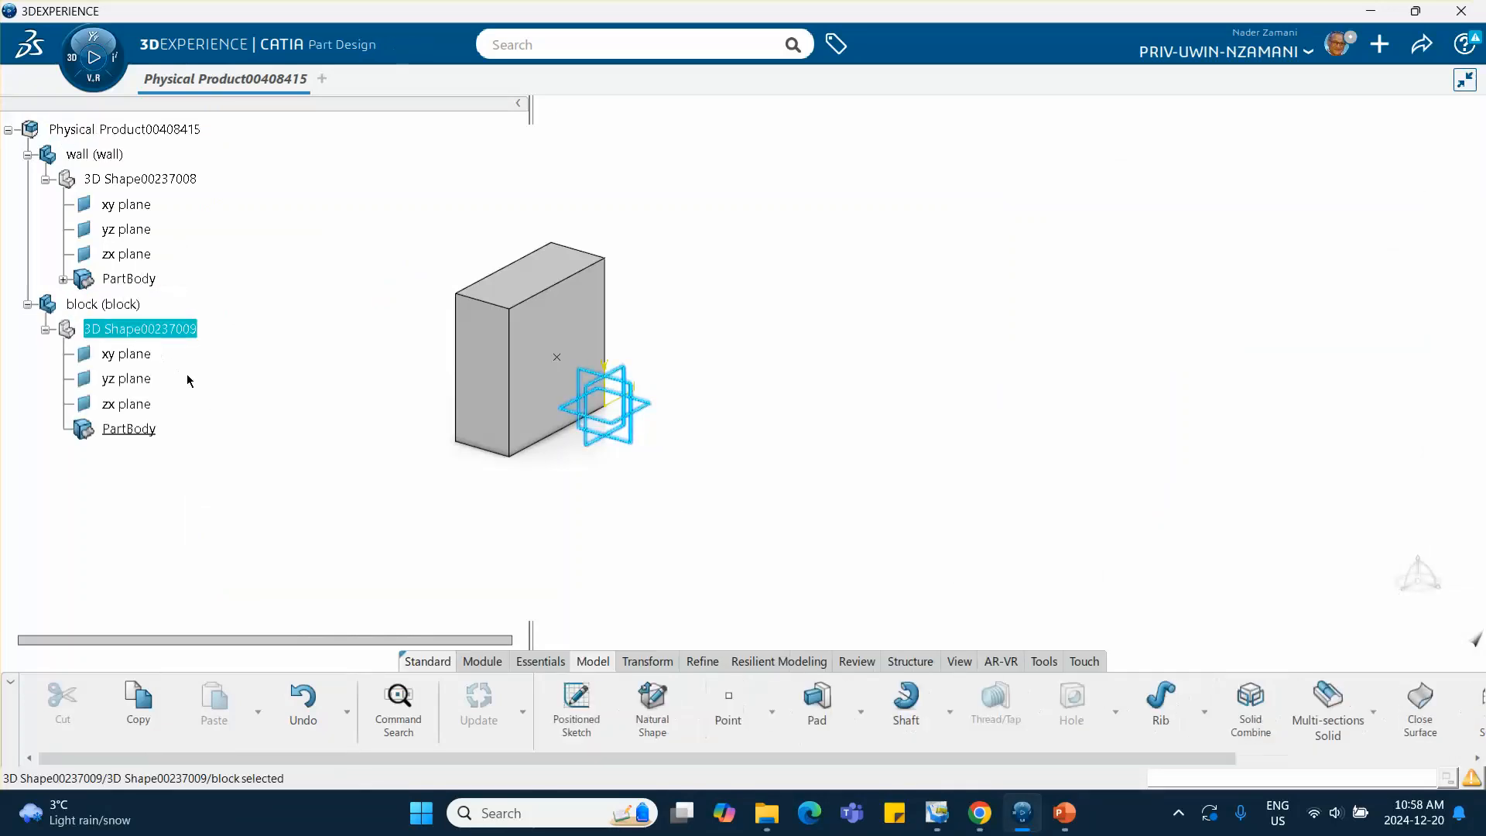
left_click(631, 395)
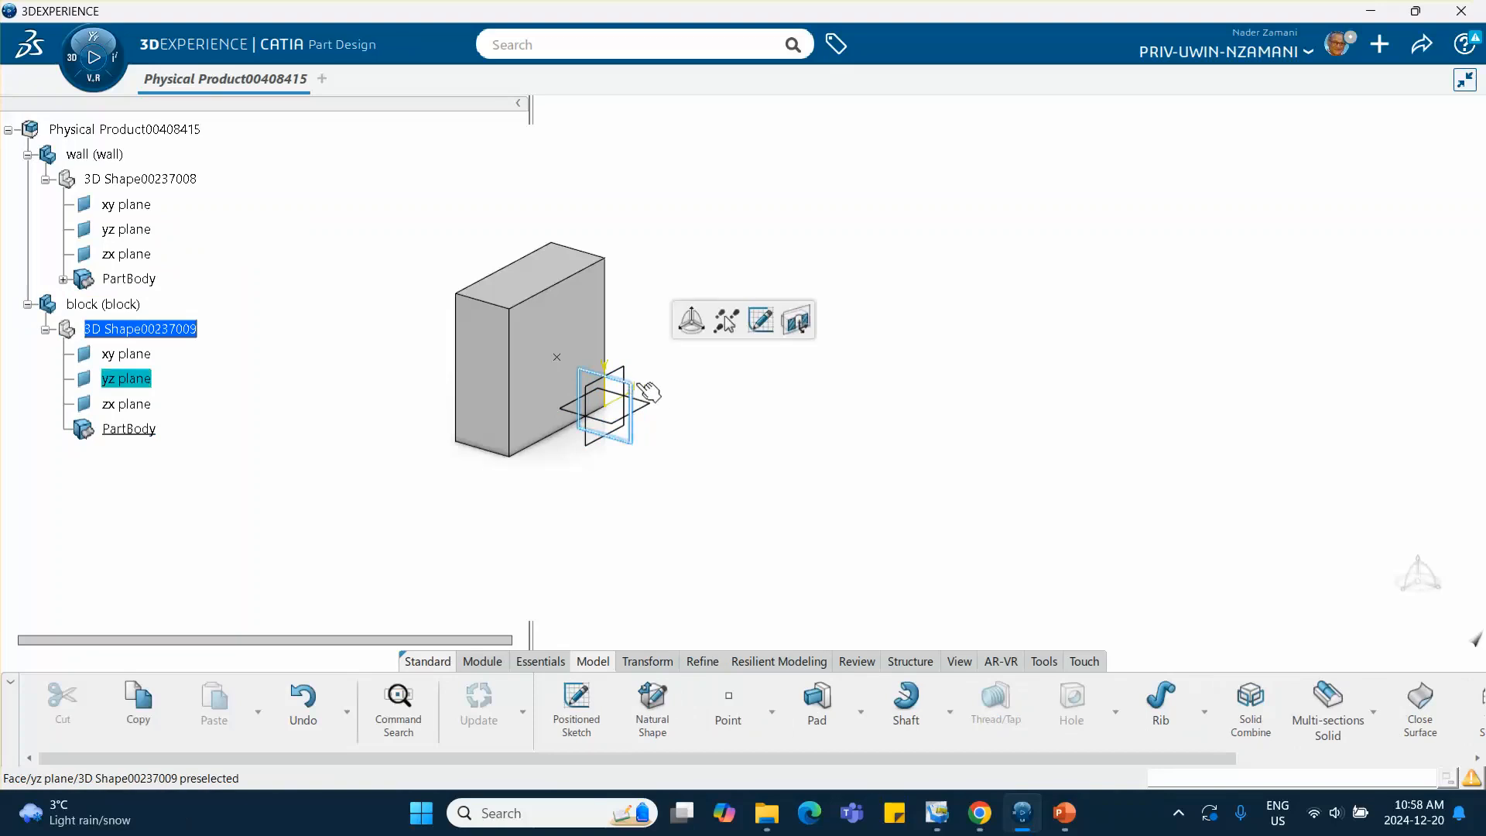
left_click(747, 331)
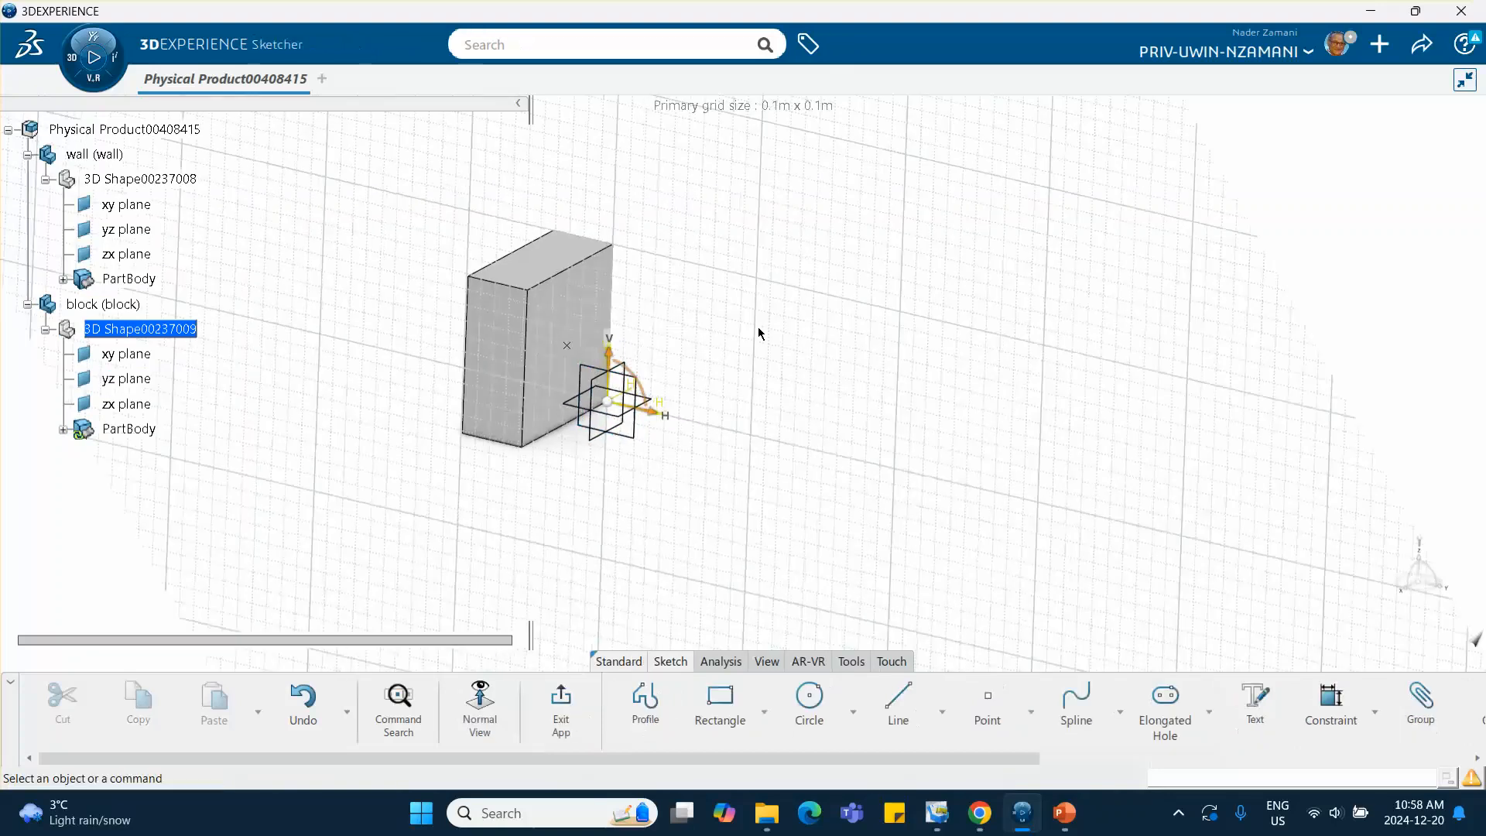
Step: Sketch a rectangle about 0.12 m wide and 0.124 m high, with its base on the horizontal axis, away from the wall
left_click(720, 700)
left_click(896, 438)
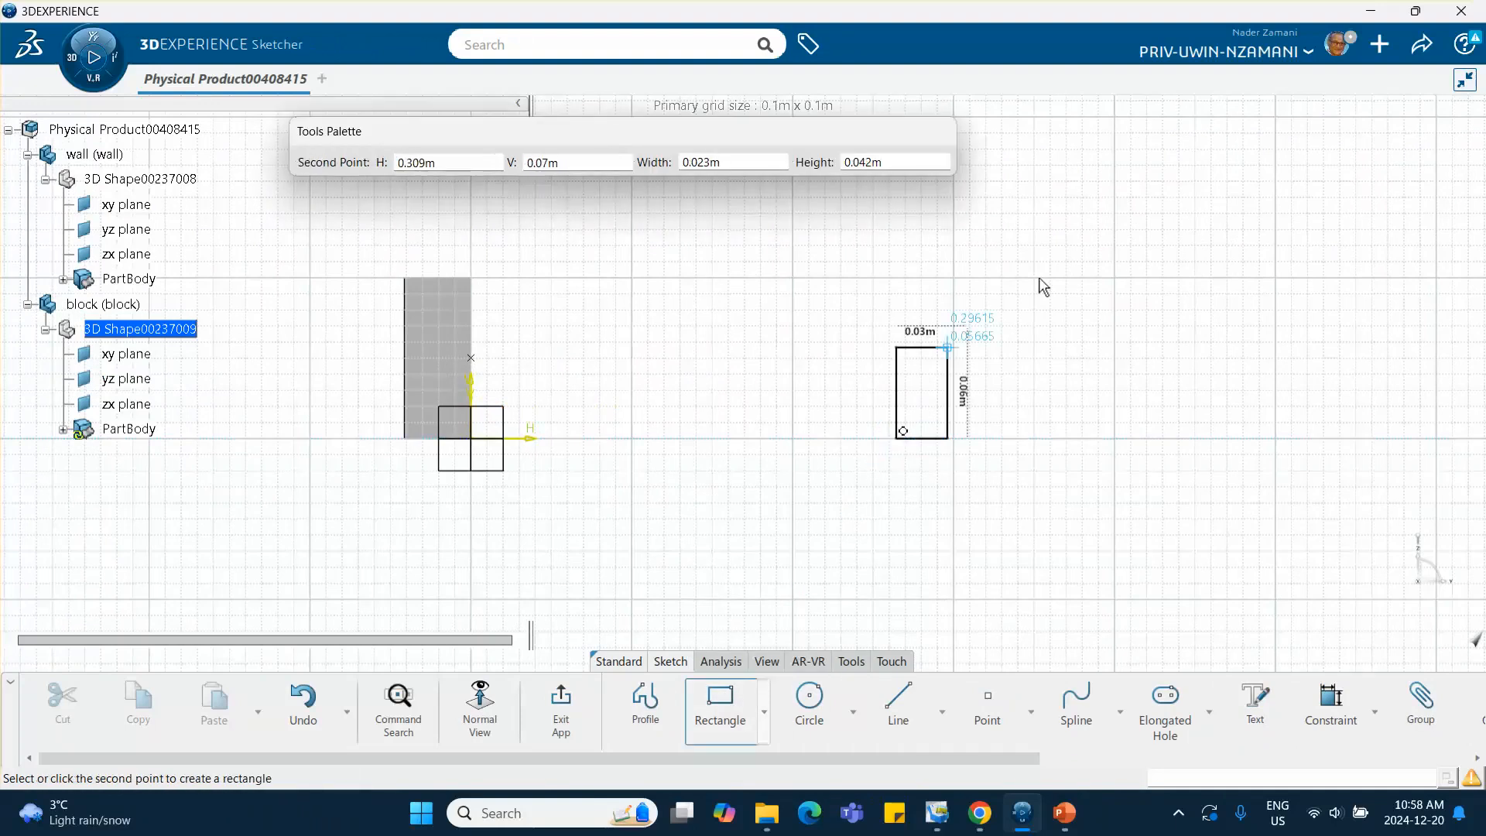
left_click(1089, 240)
Step: Dimension the rectangle's height at 0.1 m and scale all sketch elements accordingly
left_click(1328, 697)
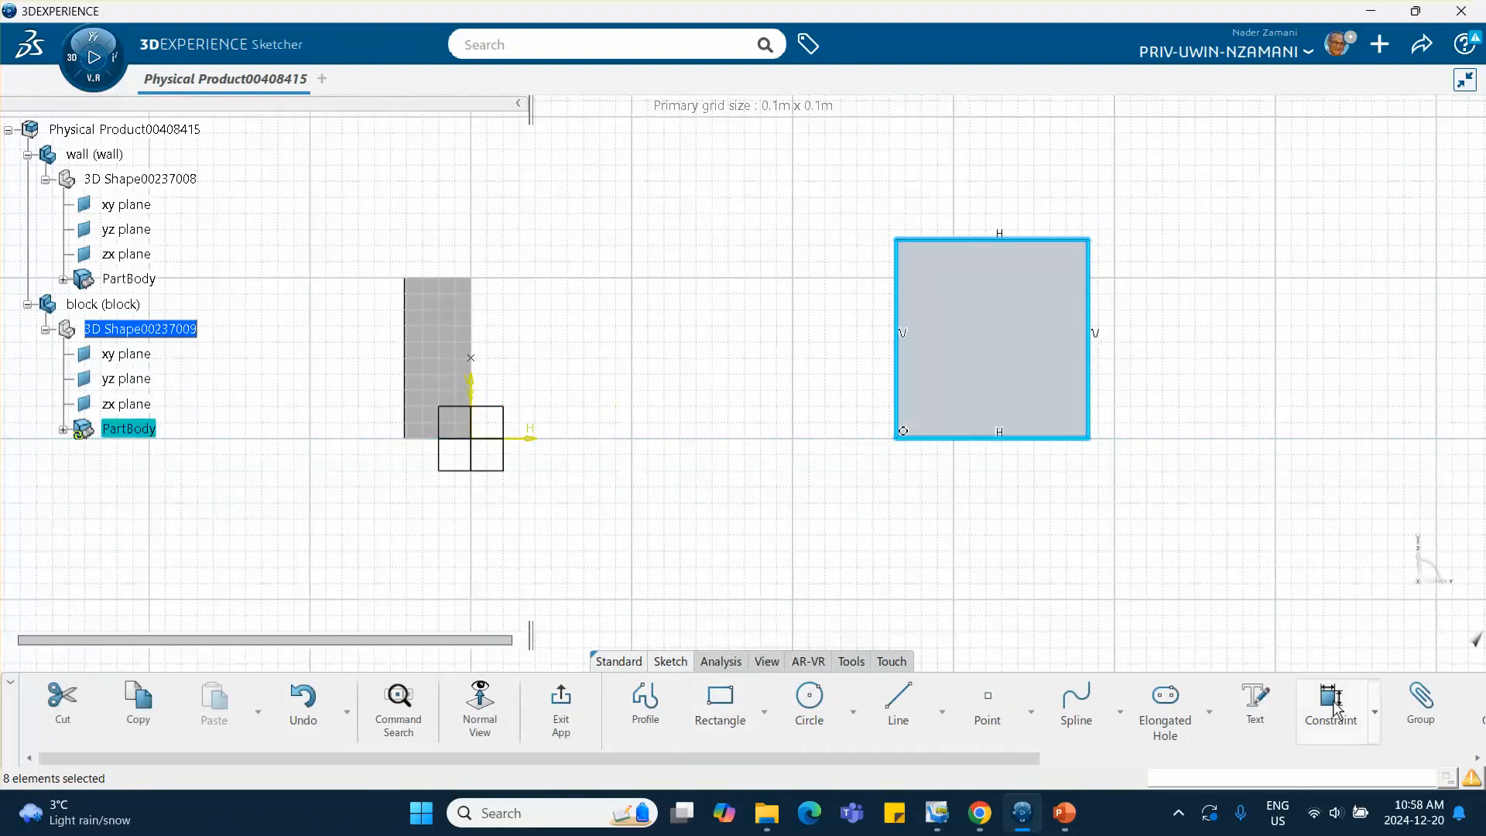
left_click(1090, 320)
left_click(1160, 329)
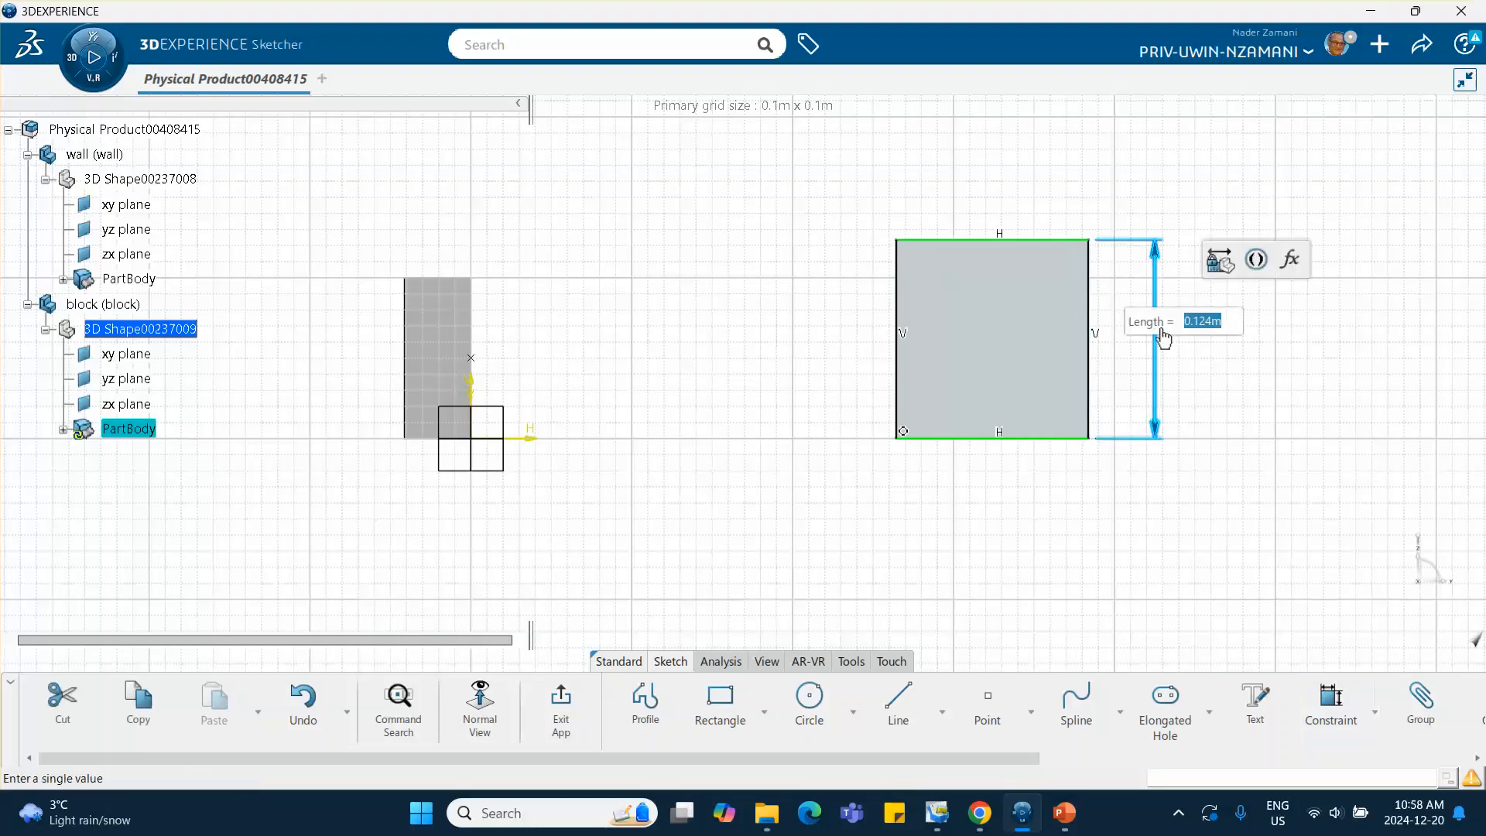
type(".1")
key("Return")
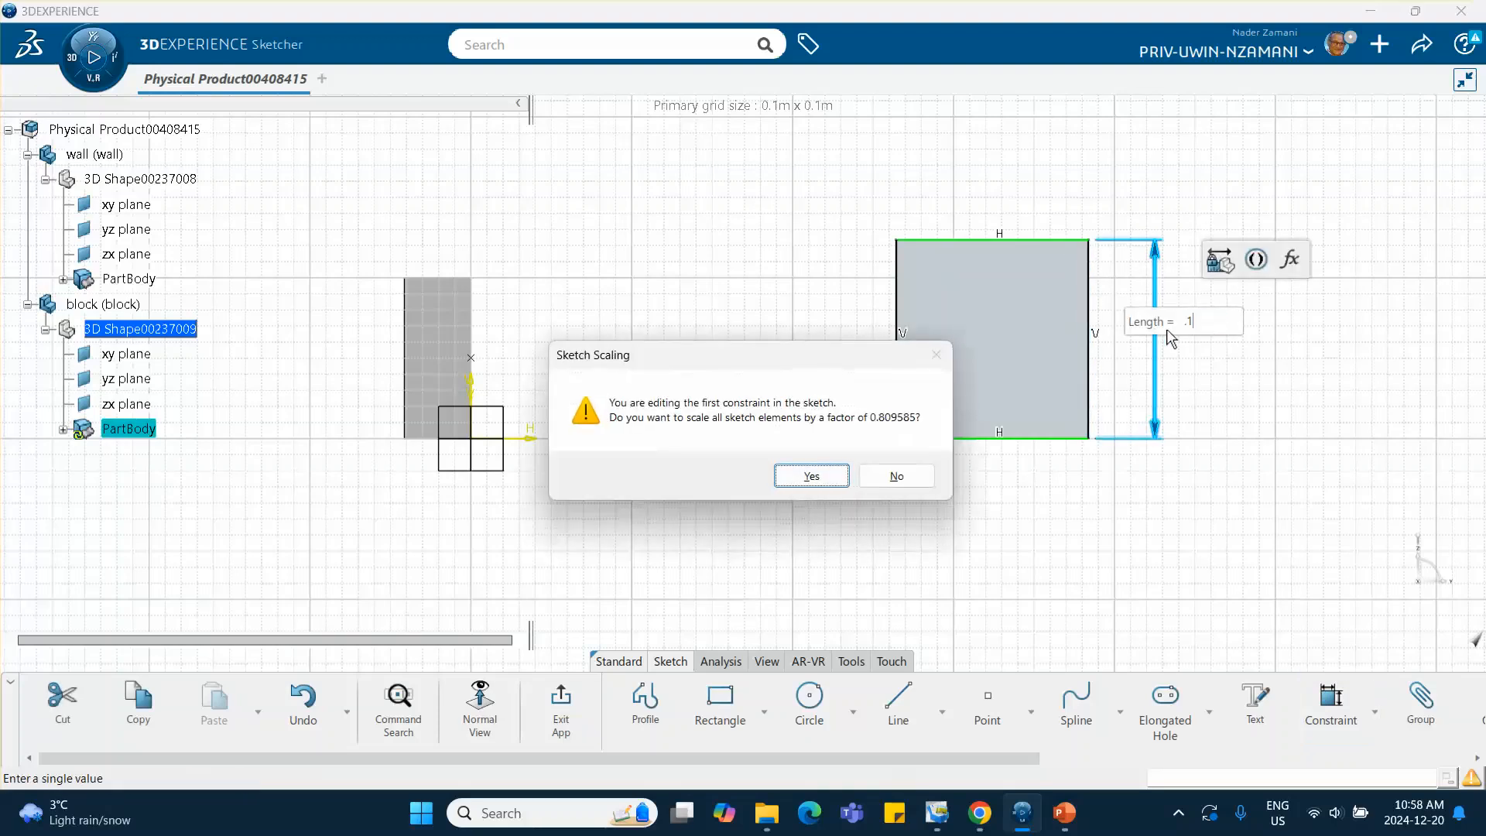
left_click(801, 475)
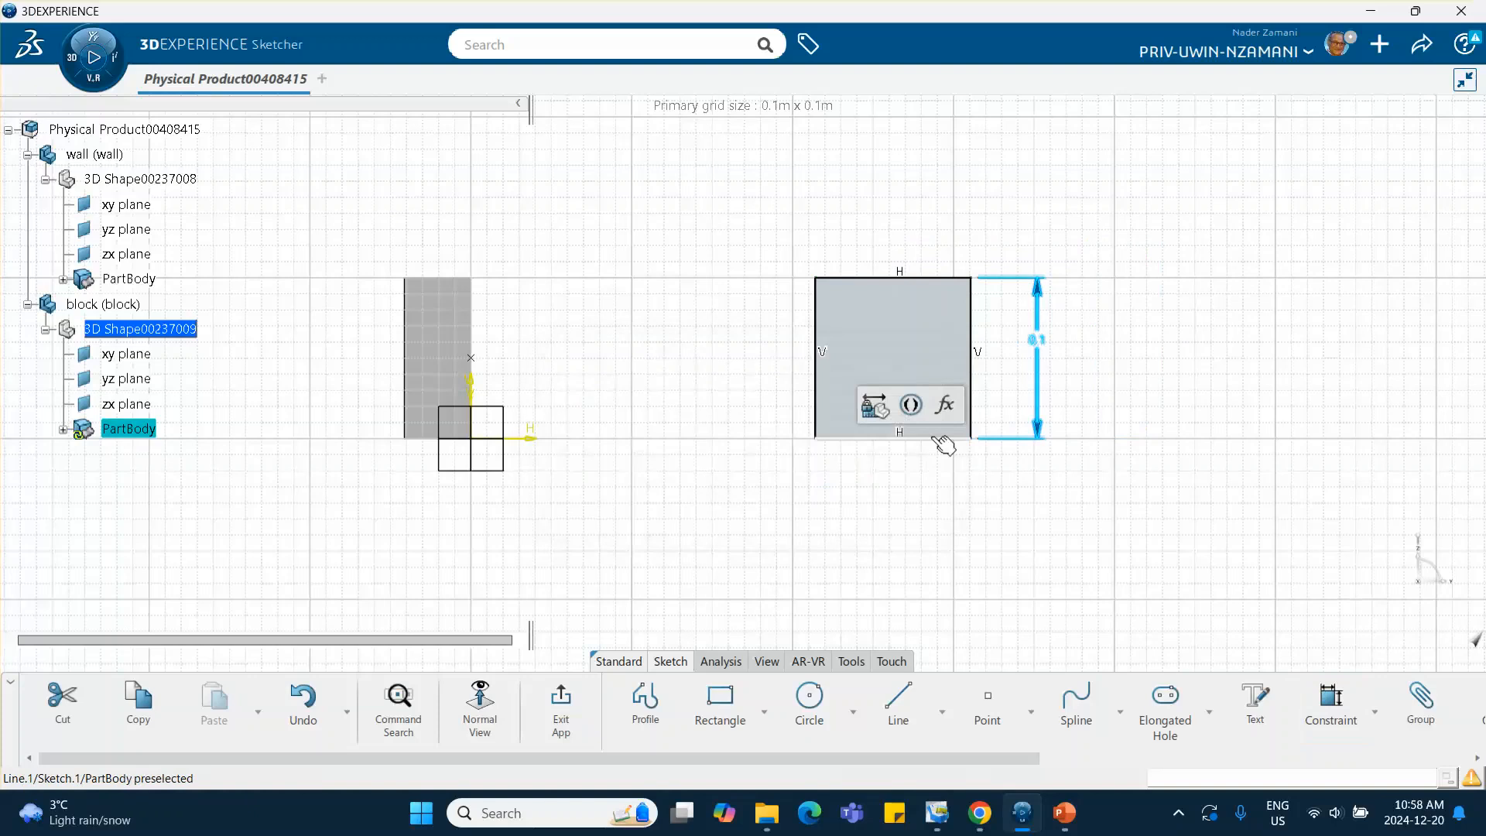
Step: Dimension the rectangle's width at 0.1 m and leave the sketch
left_click(925, 439)
left_click(1173, 369)
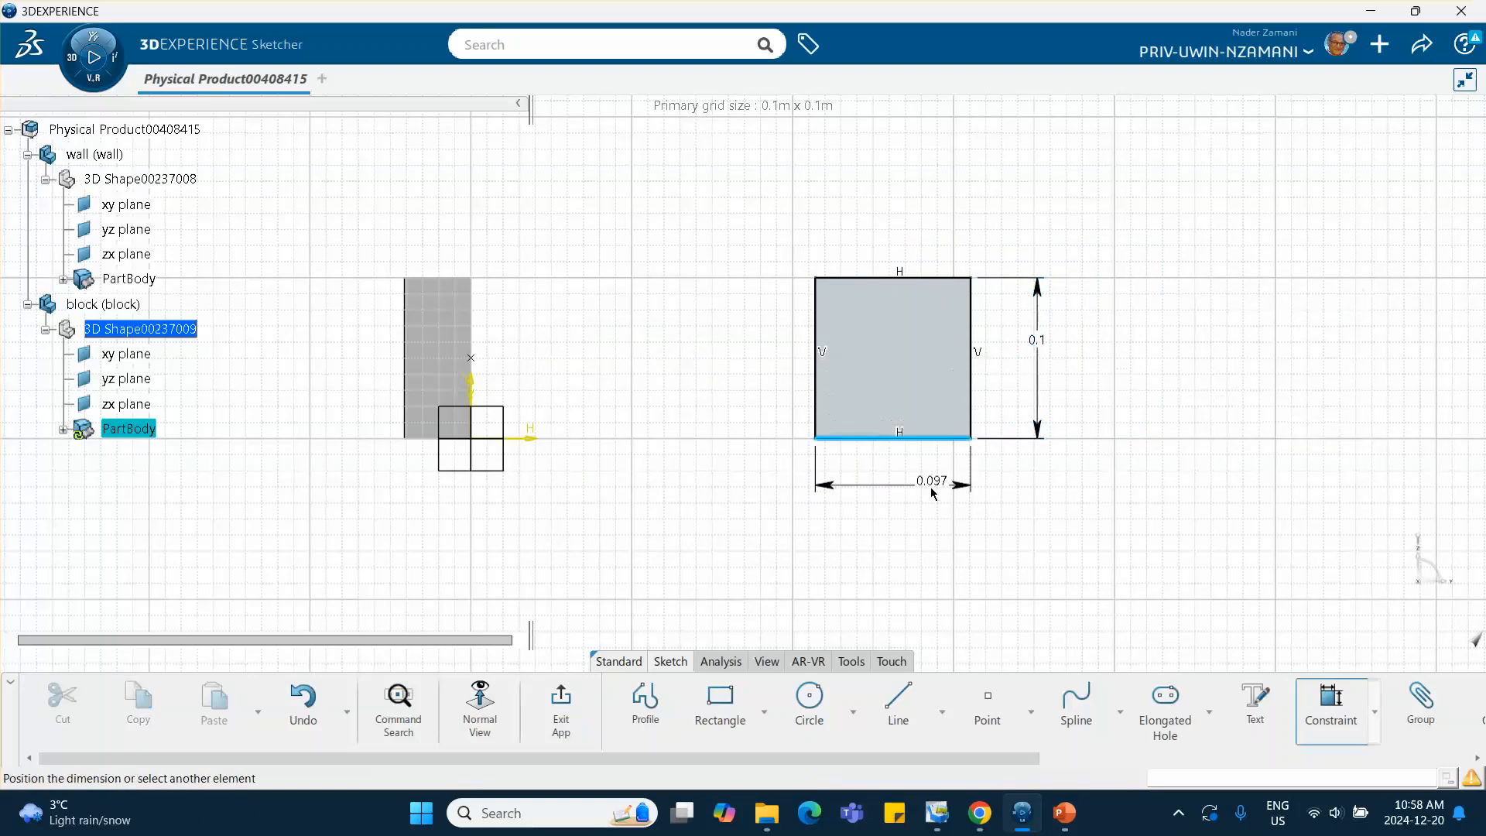
left_click(931, 493)
type(".1")
key("Return")
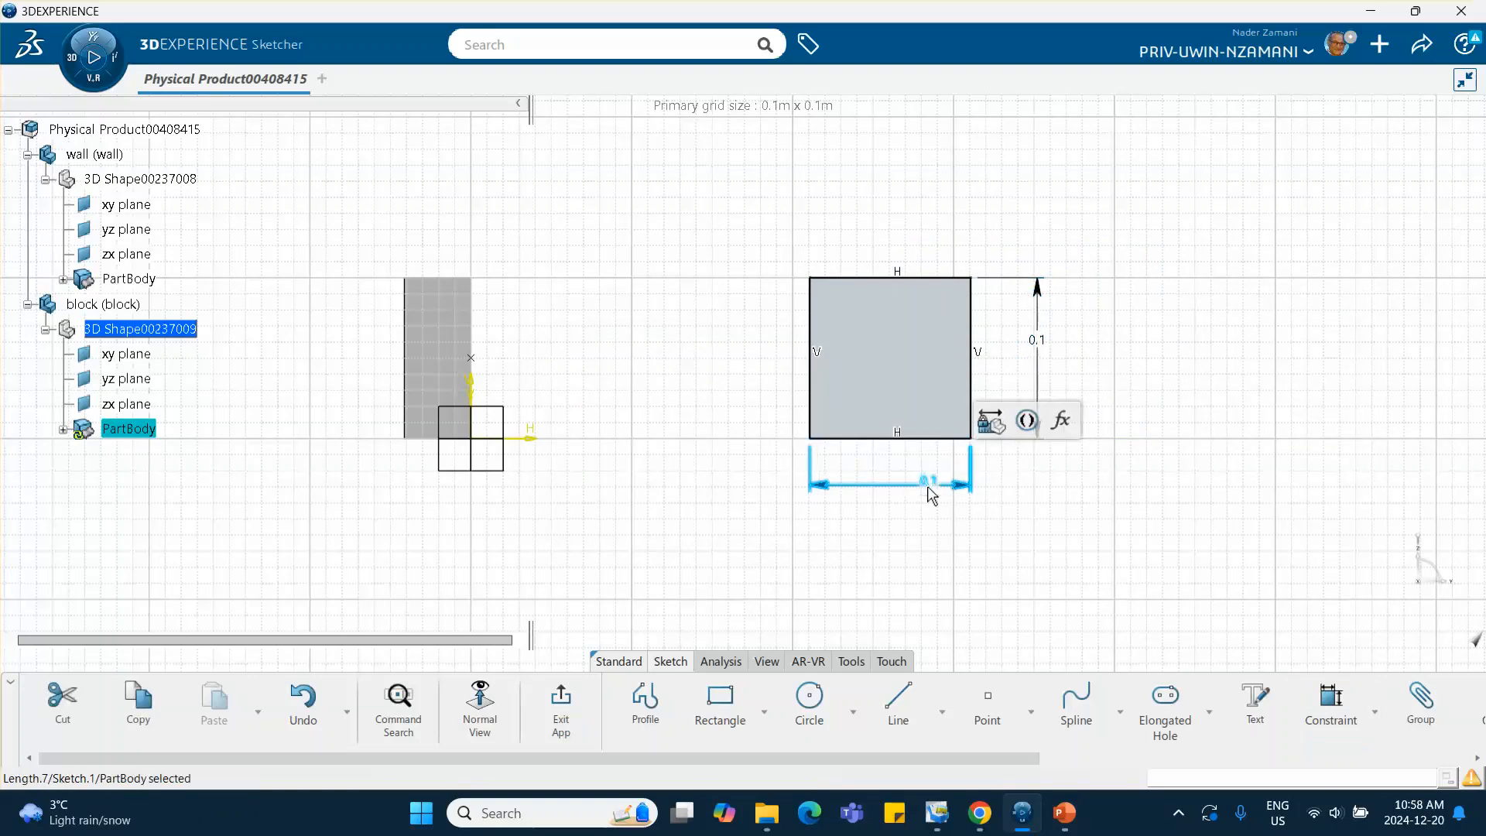
left_click(561, 700)
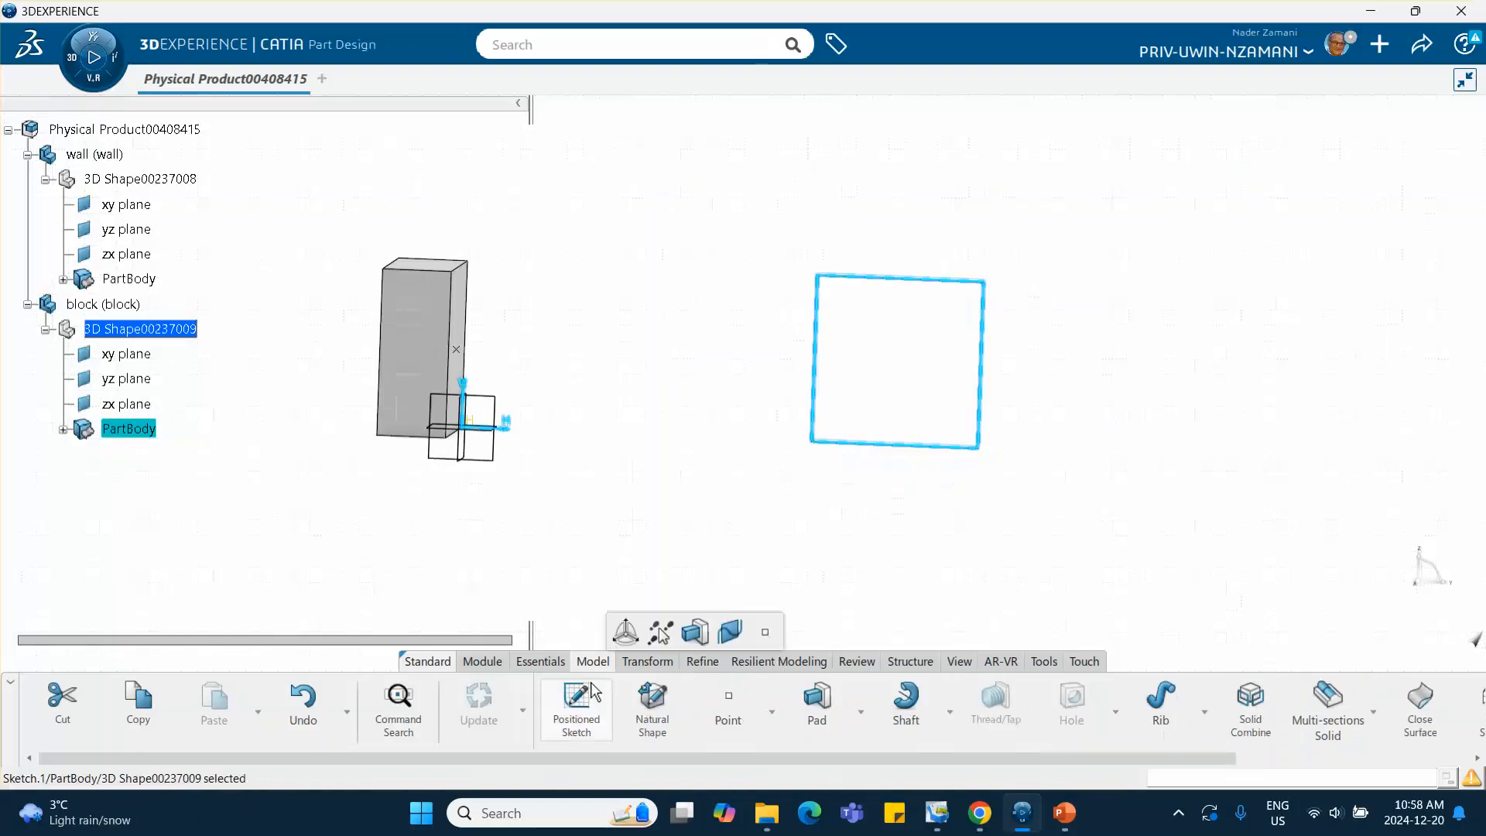
Step: Reopen the block's sketch and set the distance between the wall's near face and the square's nearest vertical side to 0.5 m
double_click(823, 463)
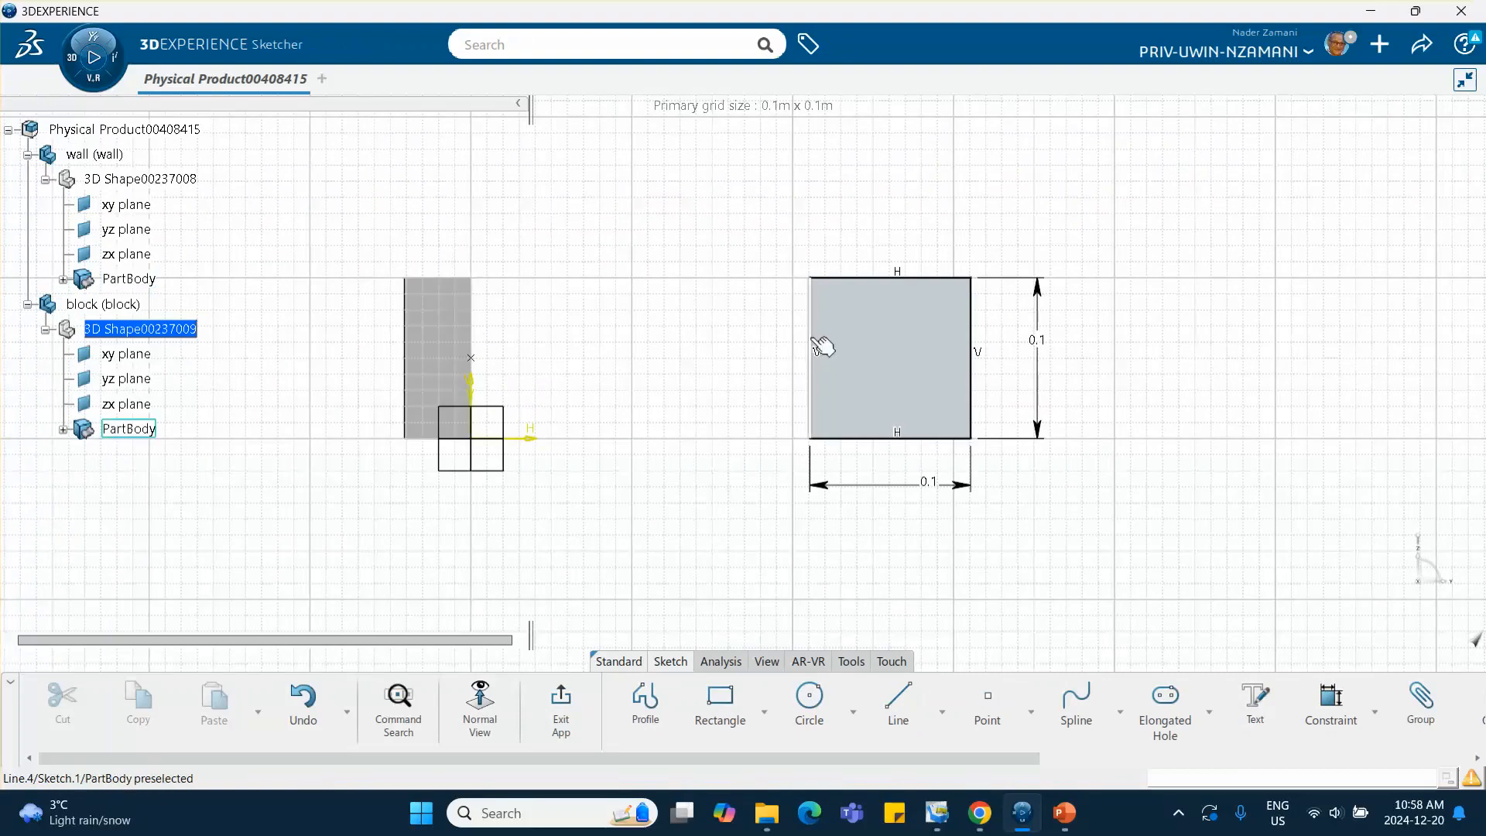
left_click(1330, 701)
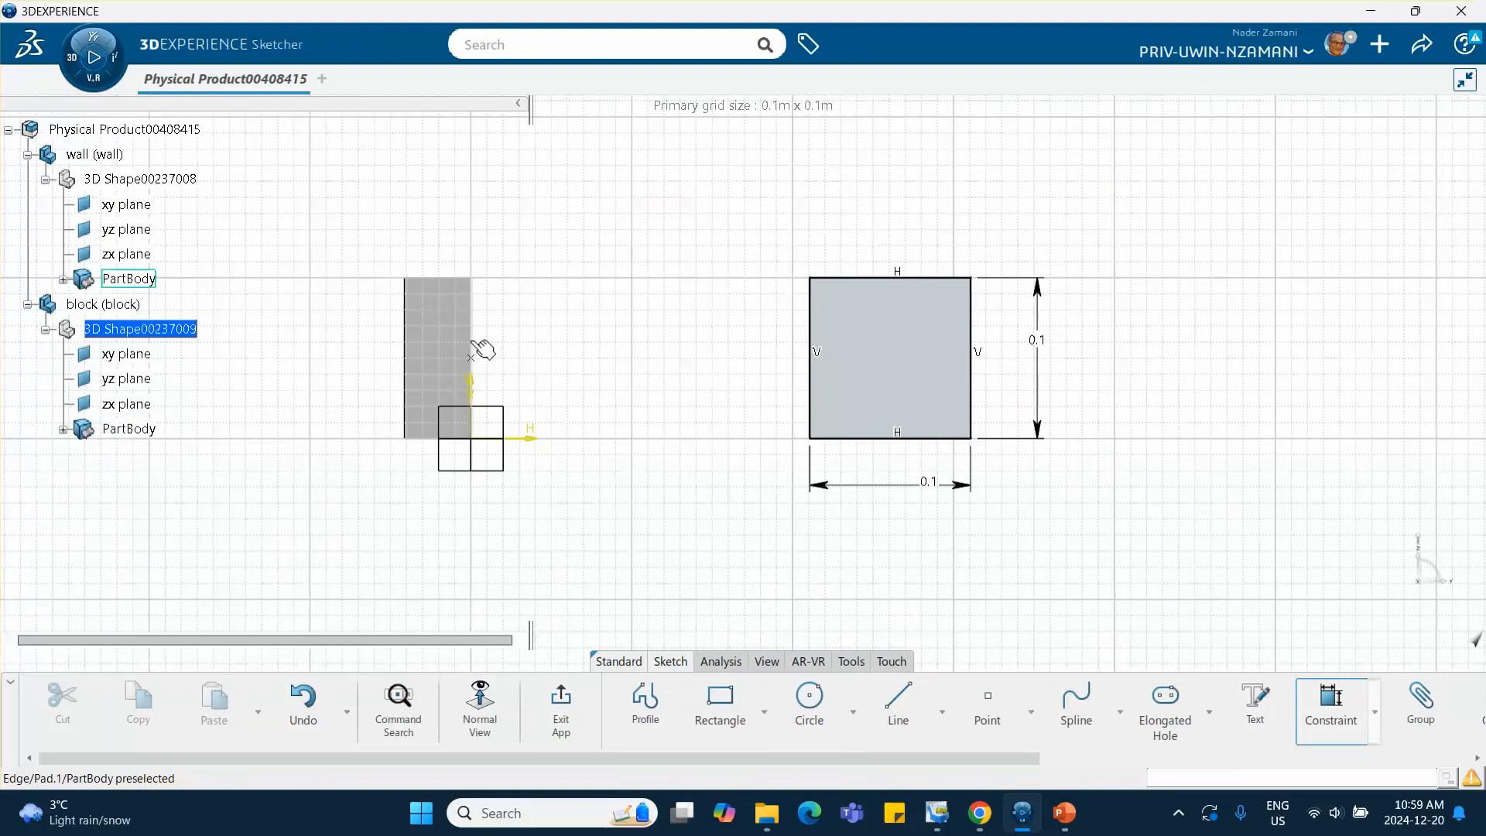
left_click(488, 402)
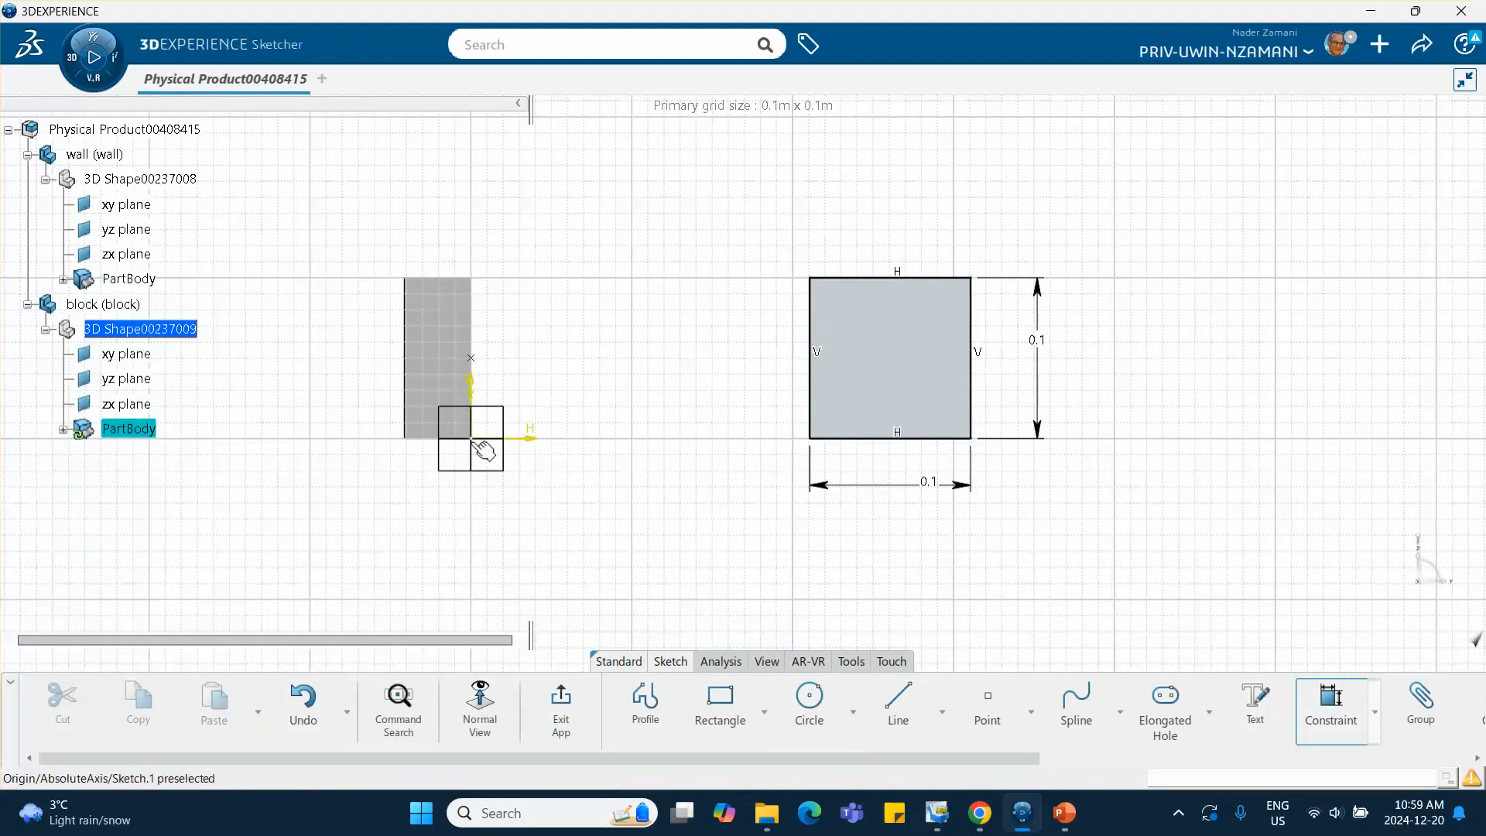
left_click(813, 353)
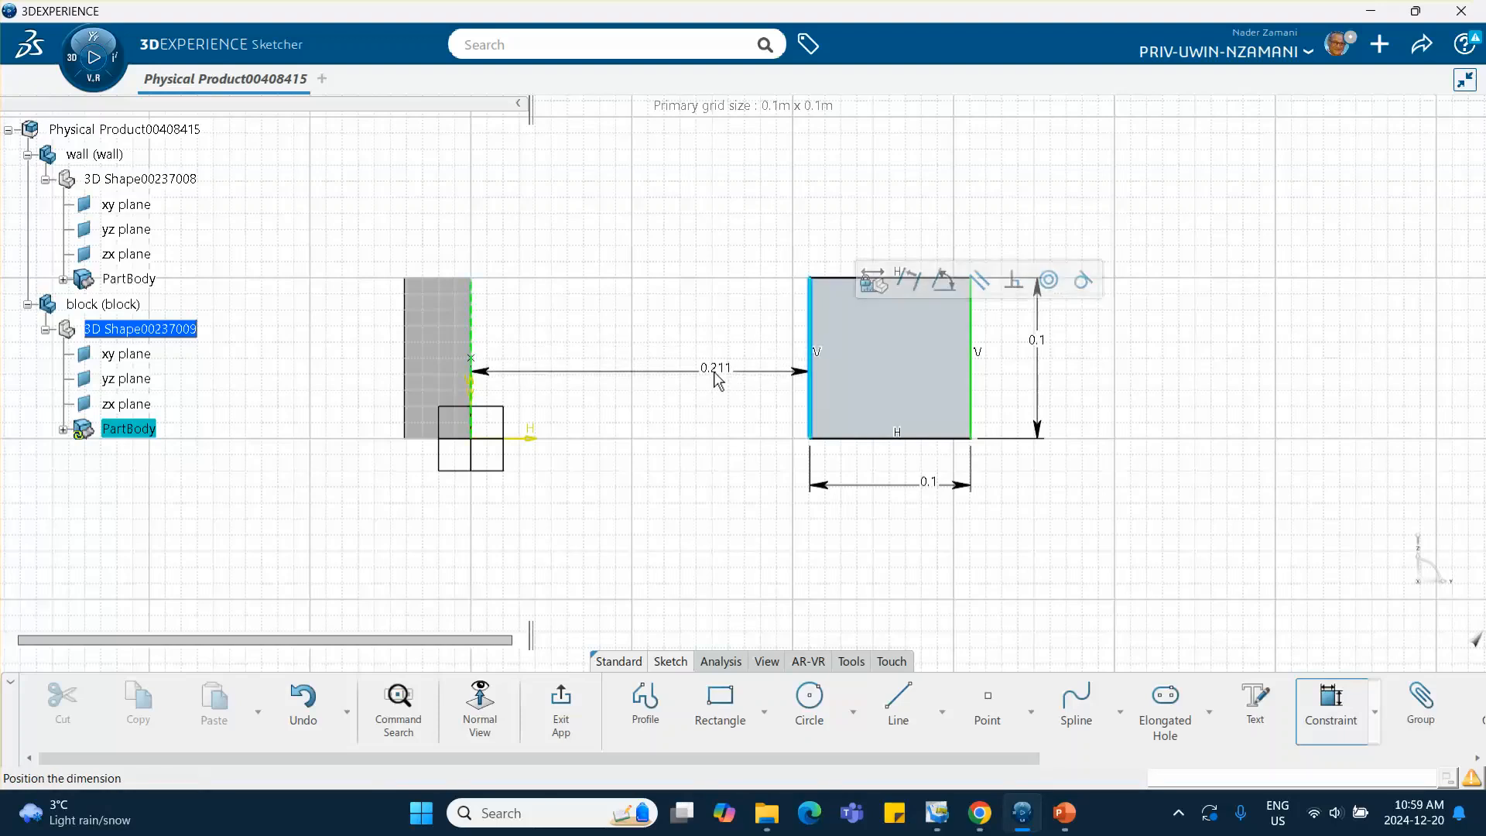
left_click(715, 373)
type(".")
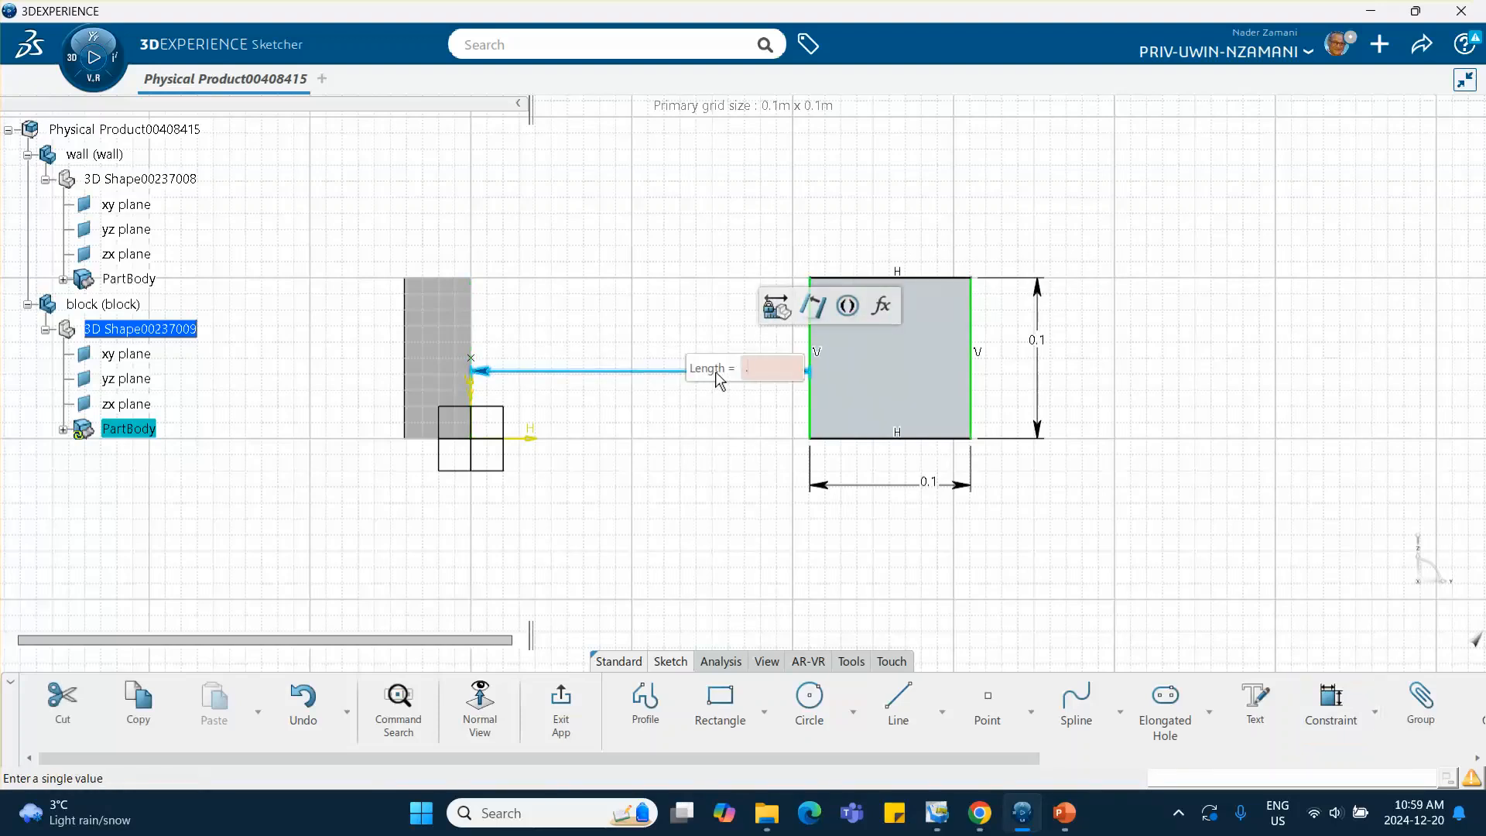
type("5")
key("Return")
mouse_move(885, 435)
middle_mouse_down()
mouse_move(813, 425)
mouse_move(798, 477)
middle_mouse_up()
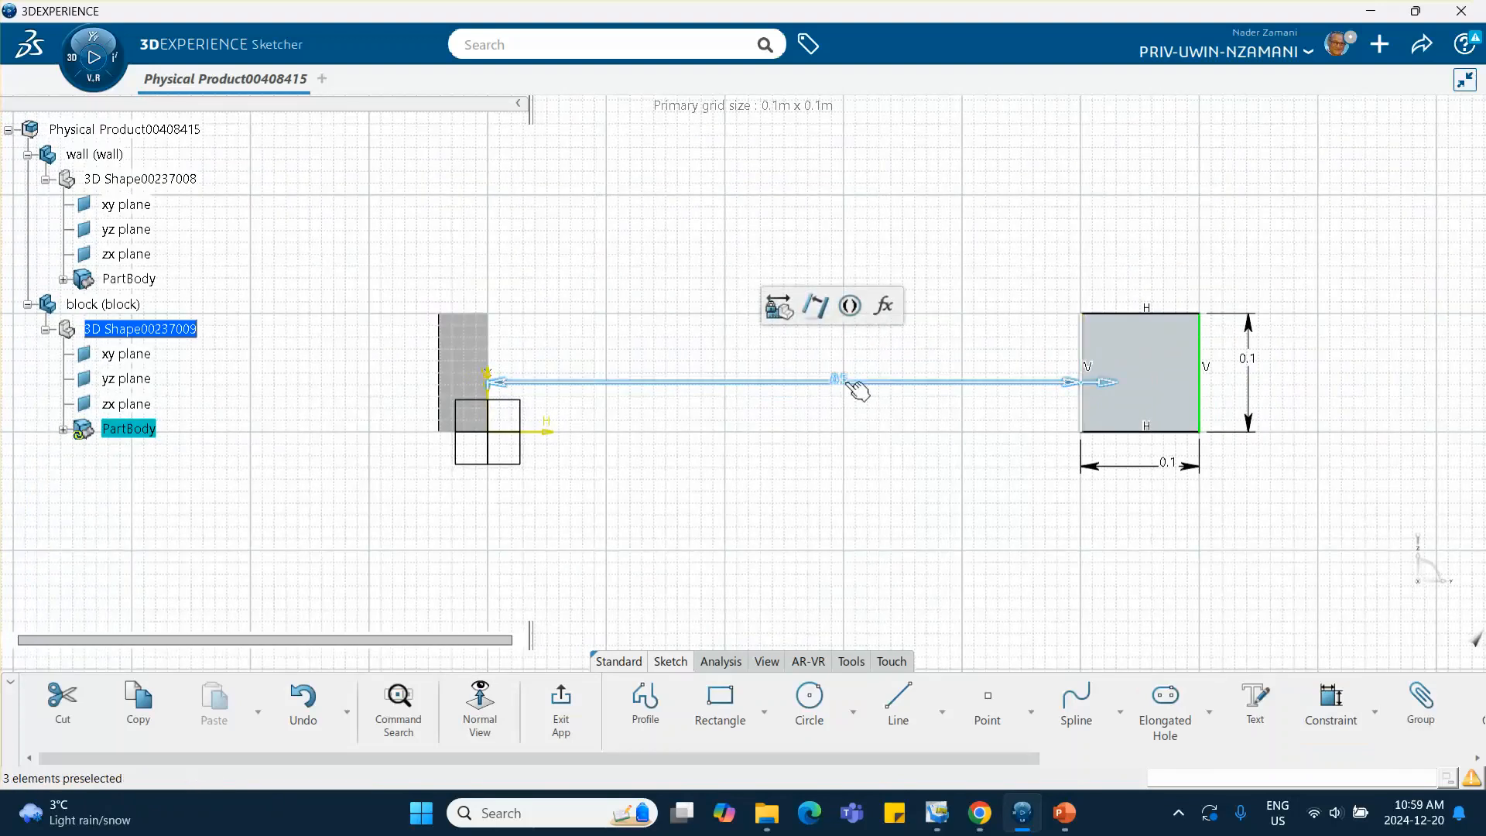
left_click(908, 389)
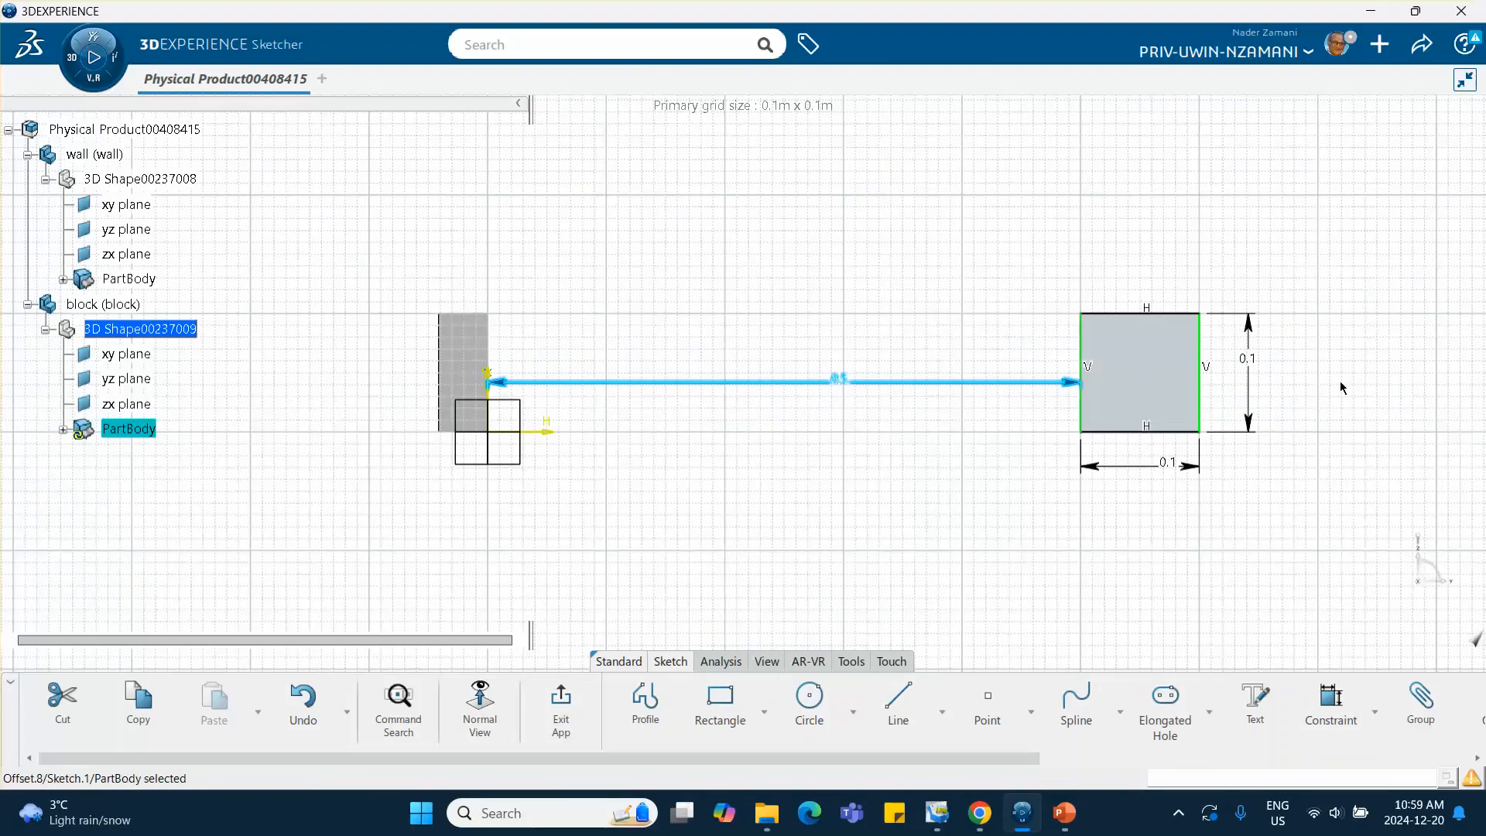
Step: Leave the sketch and pad the square profile into a solid cube
left_click(562, 705)
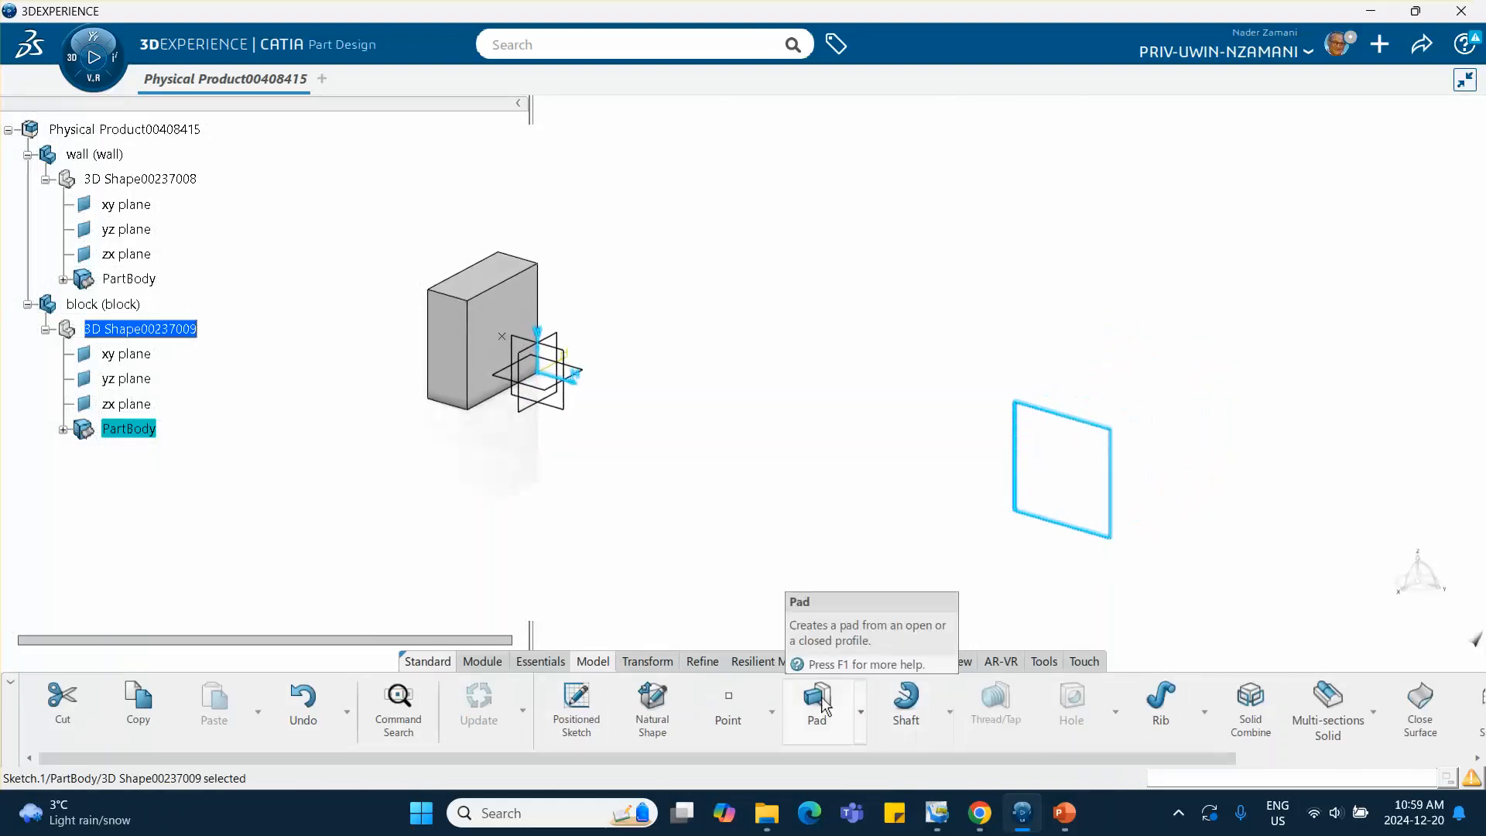
left_click(818, 701)
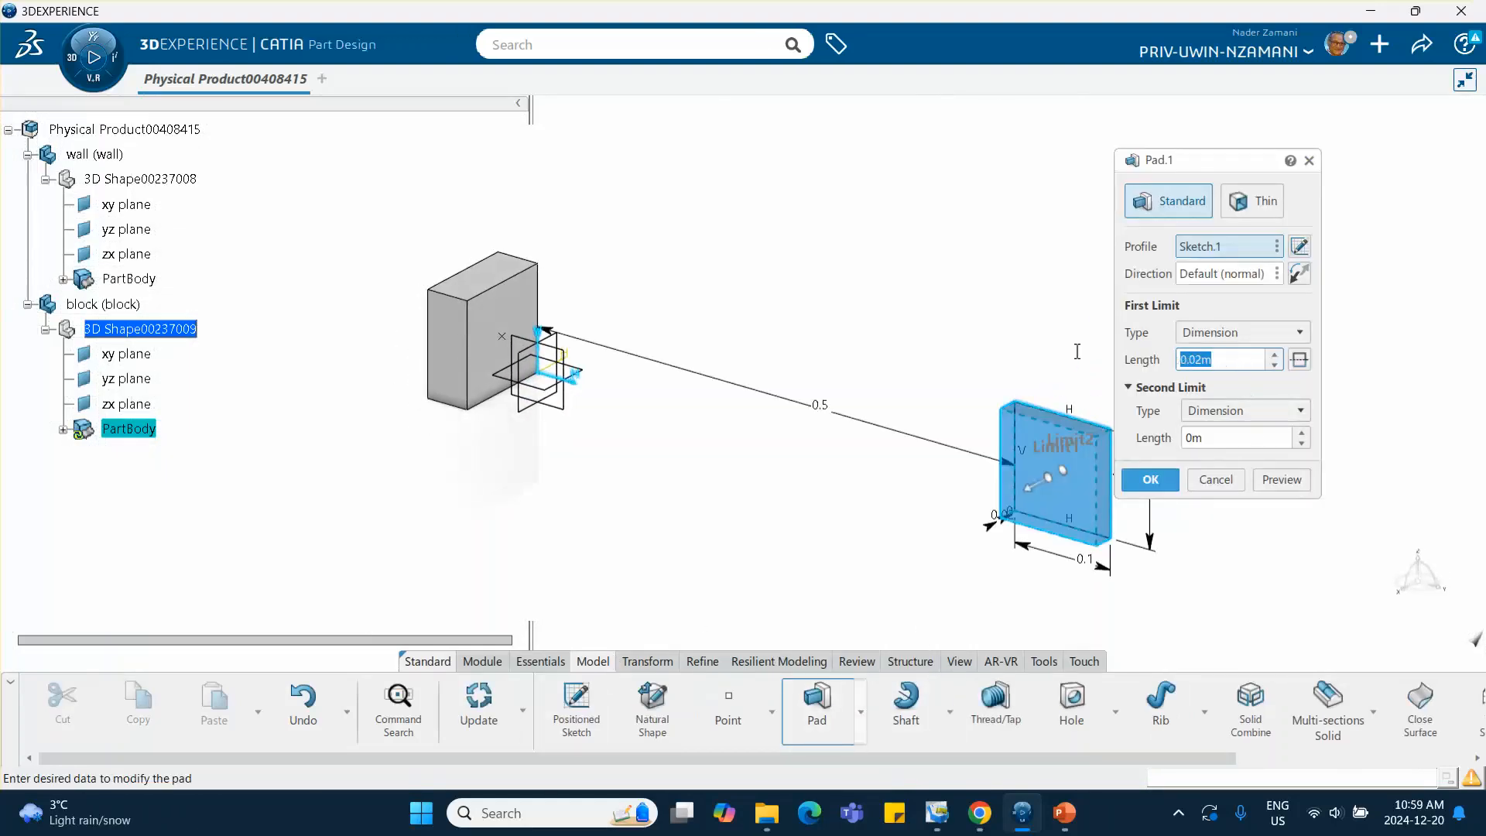
key("Return")
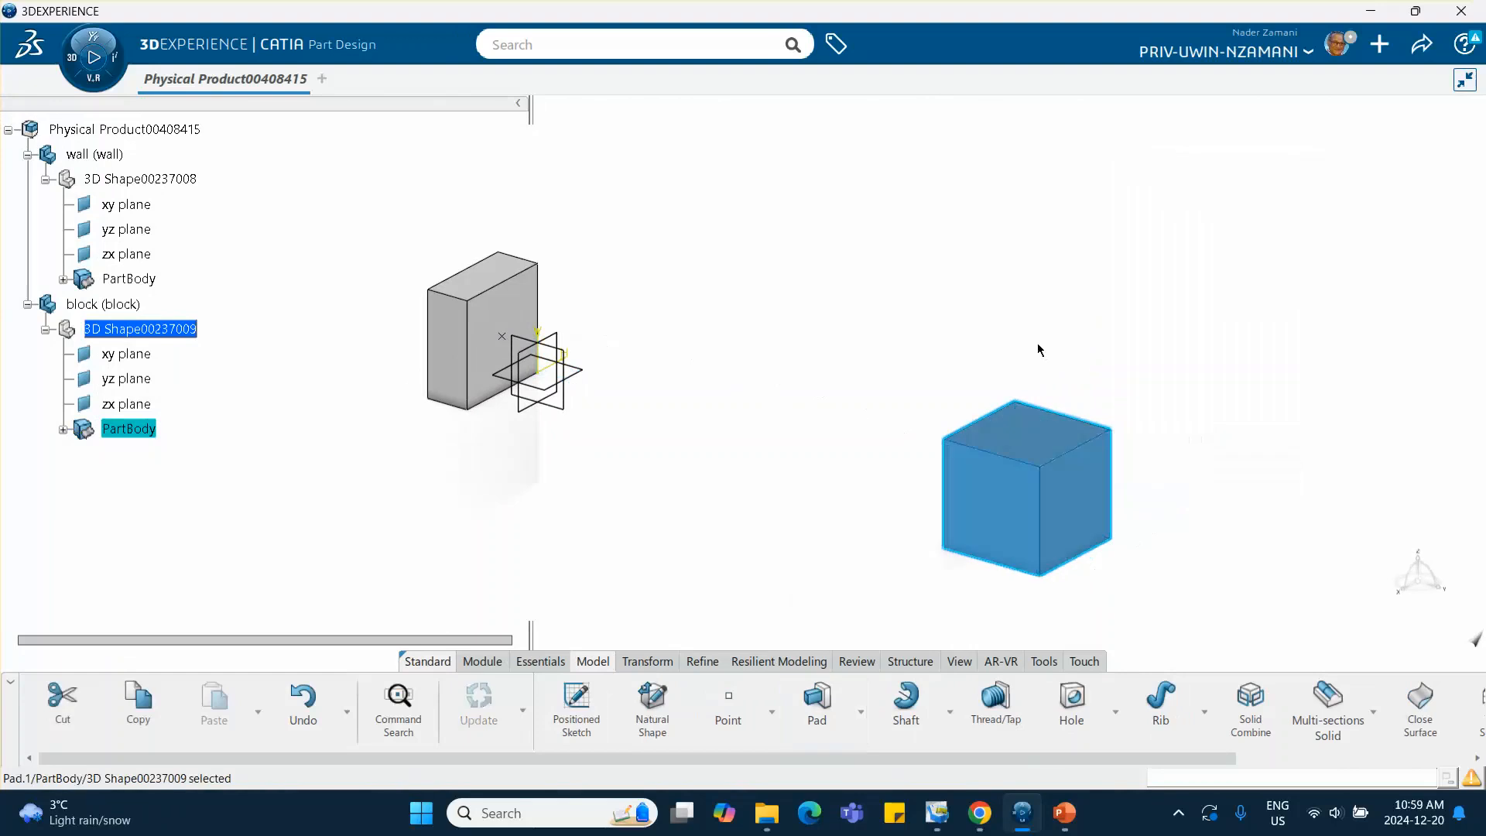
left_click(862, 292)
Step: Create a reference point at the center of gravity of the block face that faces the wall
middle_click_drag(869, 439, 1077, 346)
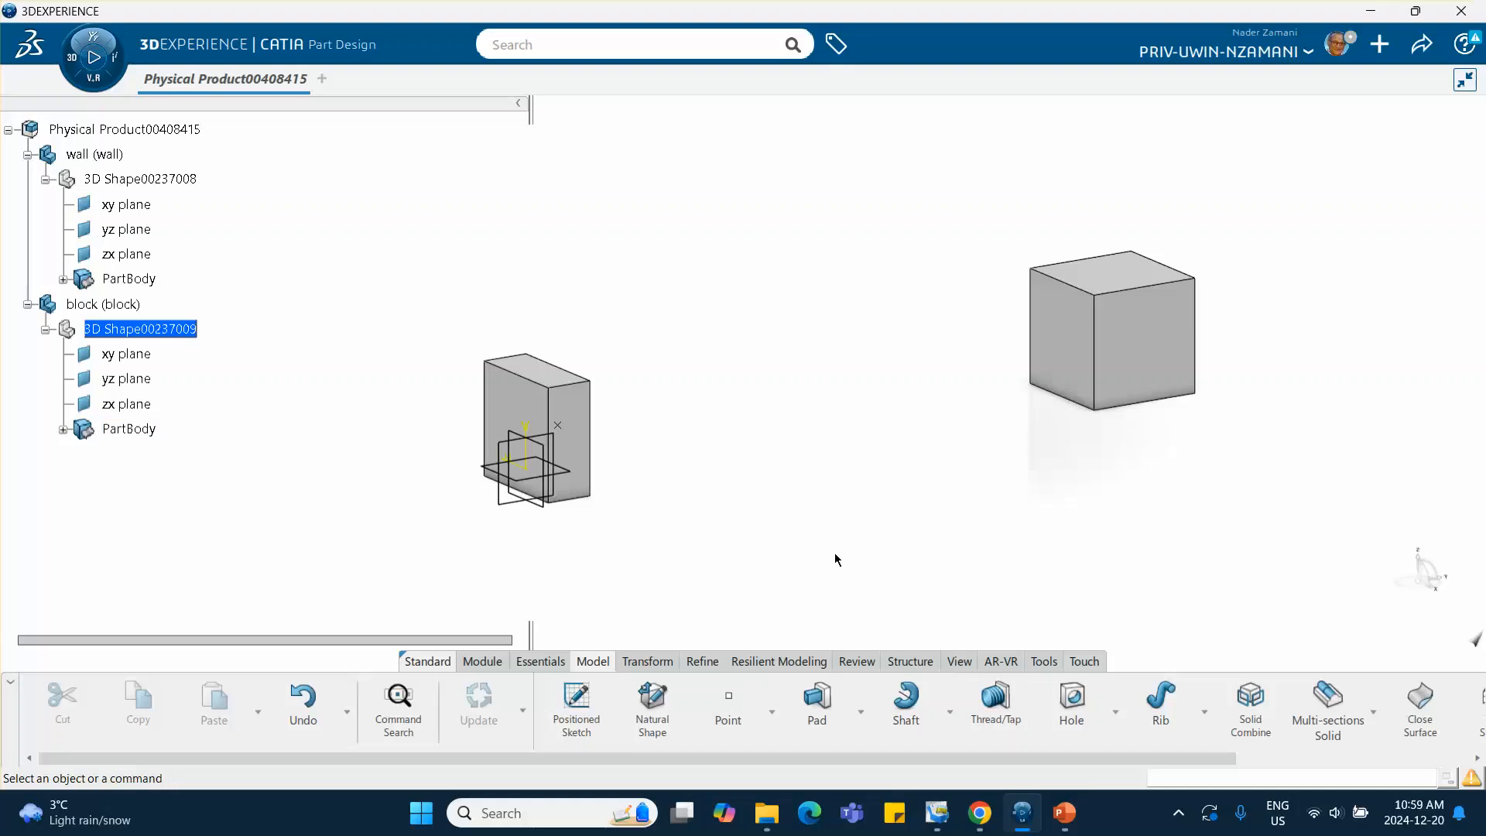
left_click(728, 700)
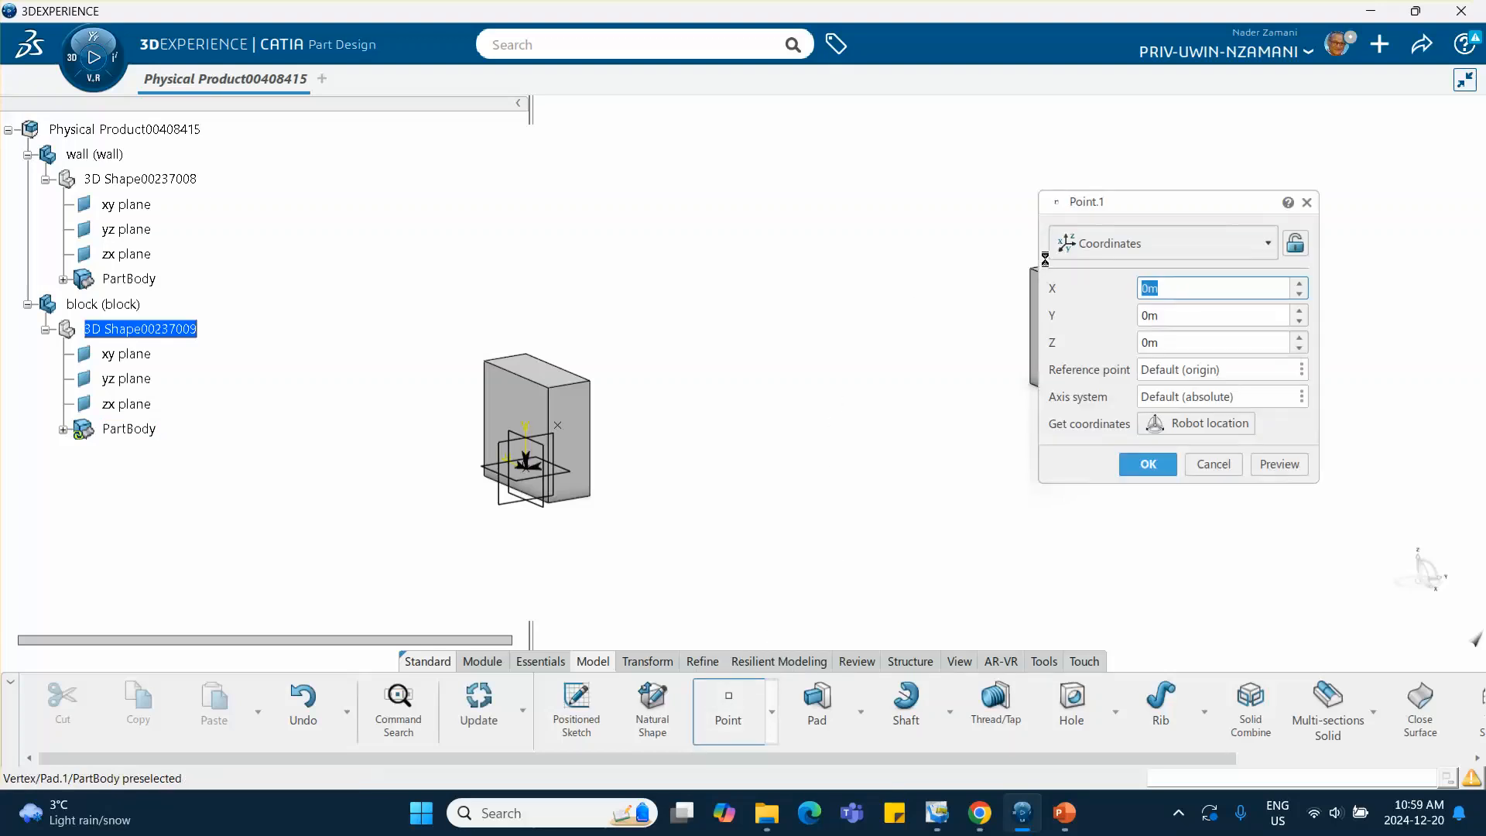
left_click(1154, 245)
left_click(1119, 452)
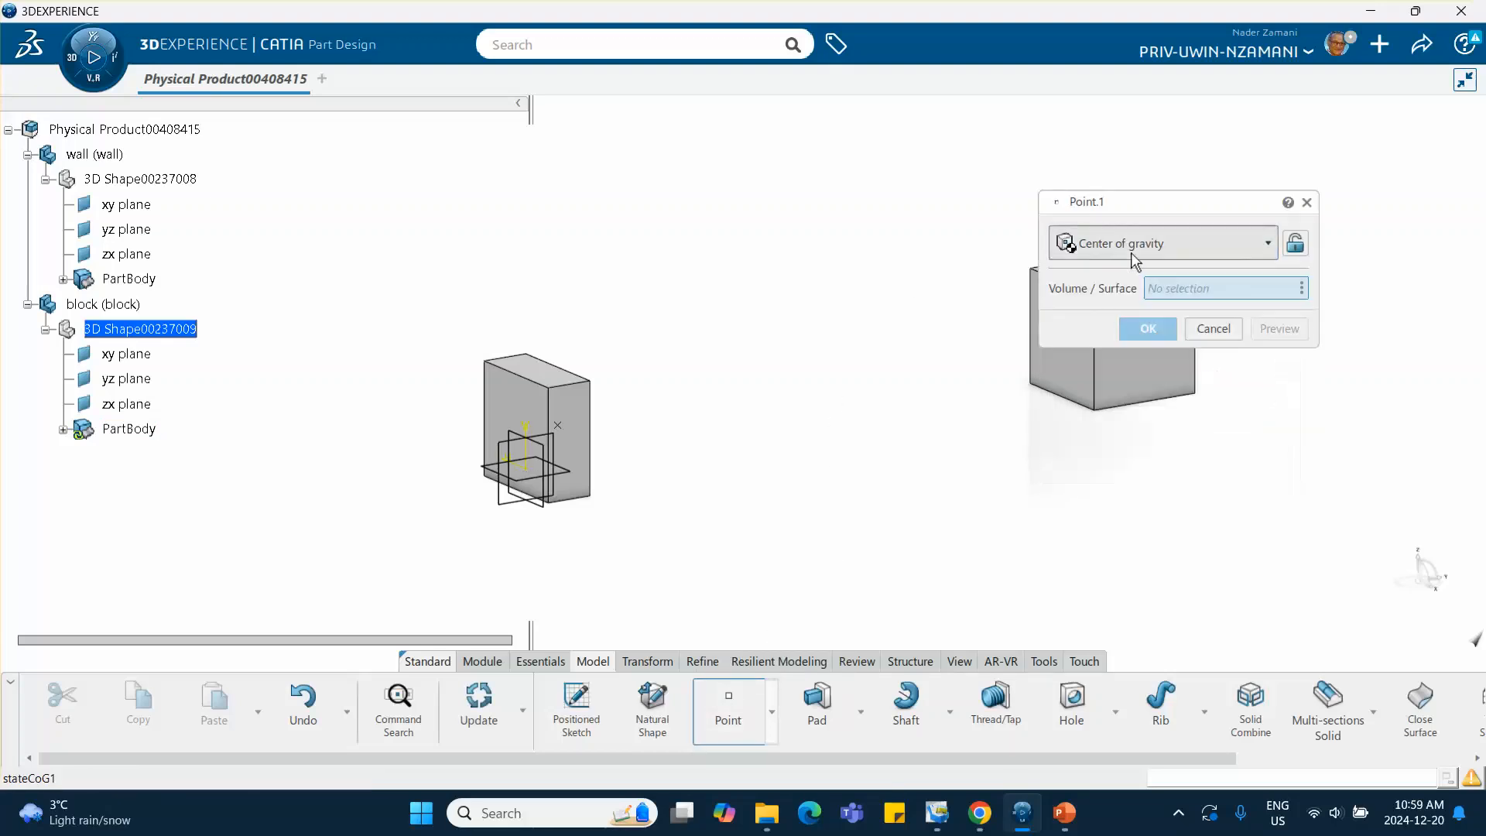
left_click_drag(1166, 206, 698, 191)
left_click(1058, 339)
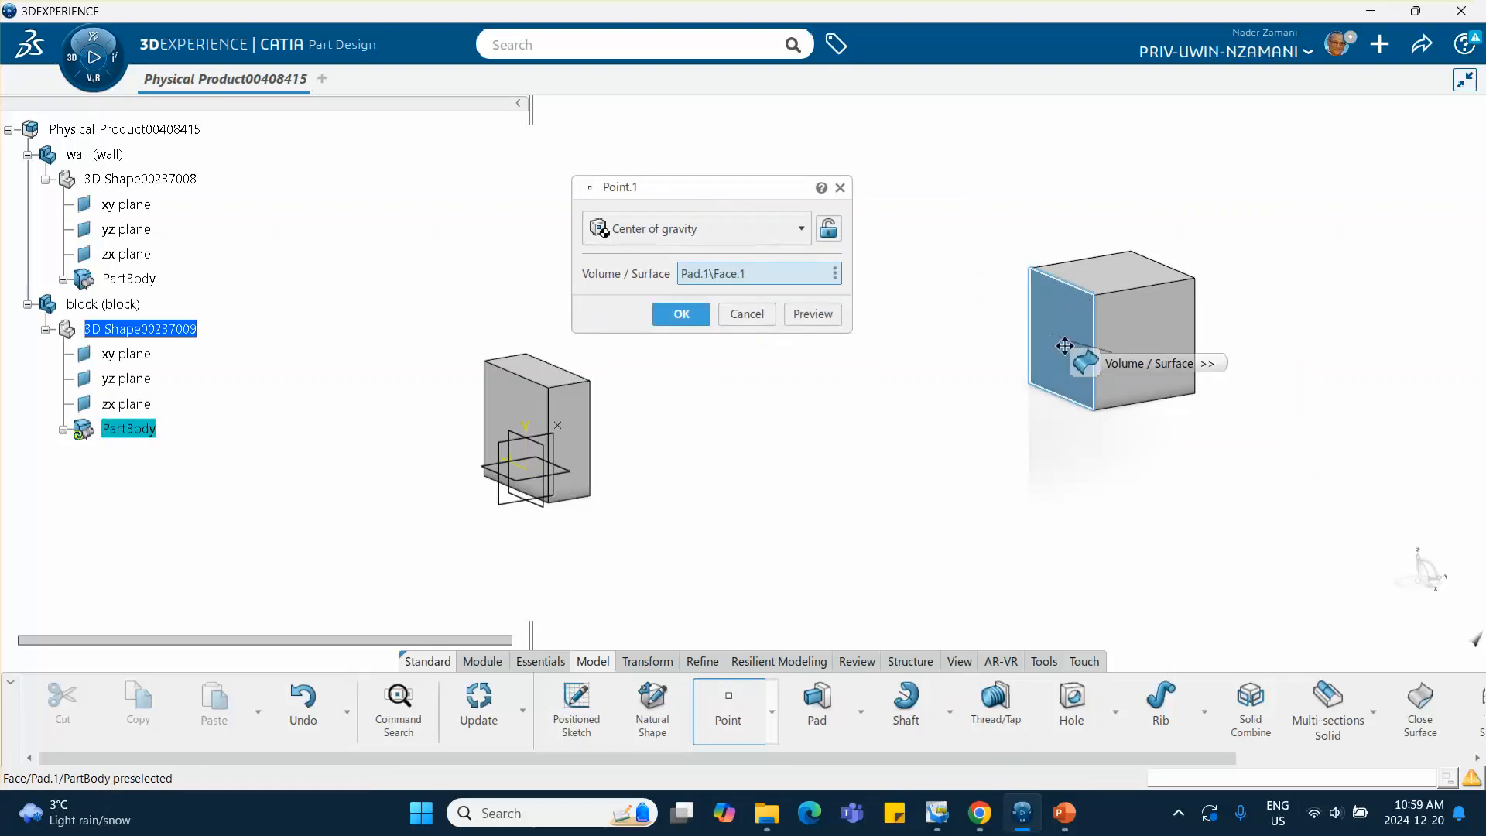
left_click(681, 313)
middle_click_drag(920, 407, 626, 442)
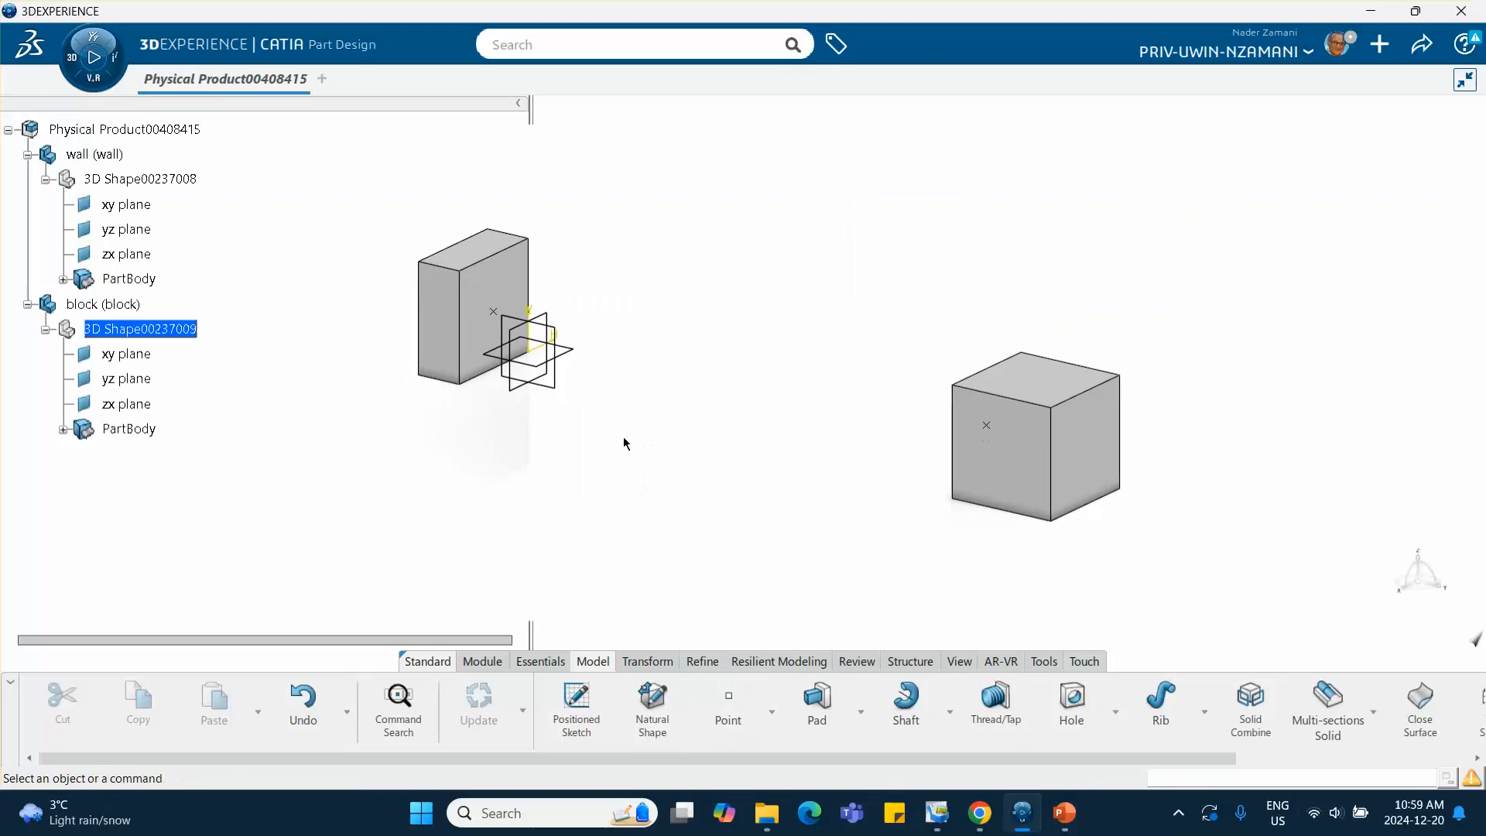
Step: Activate the root product and apply a Fix engineering connection to the wall
double_click(124, 128)
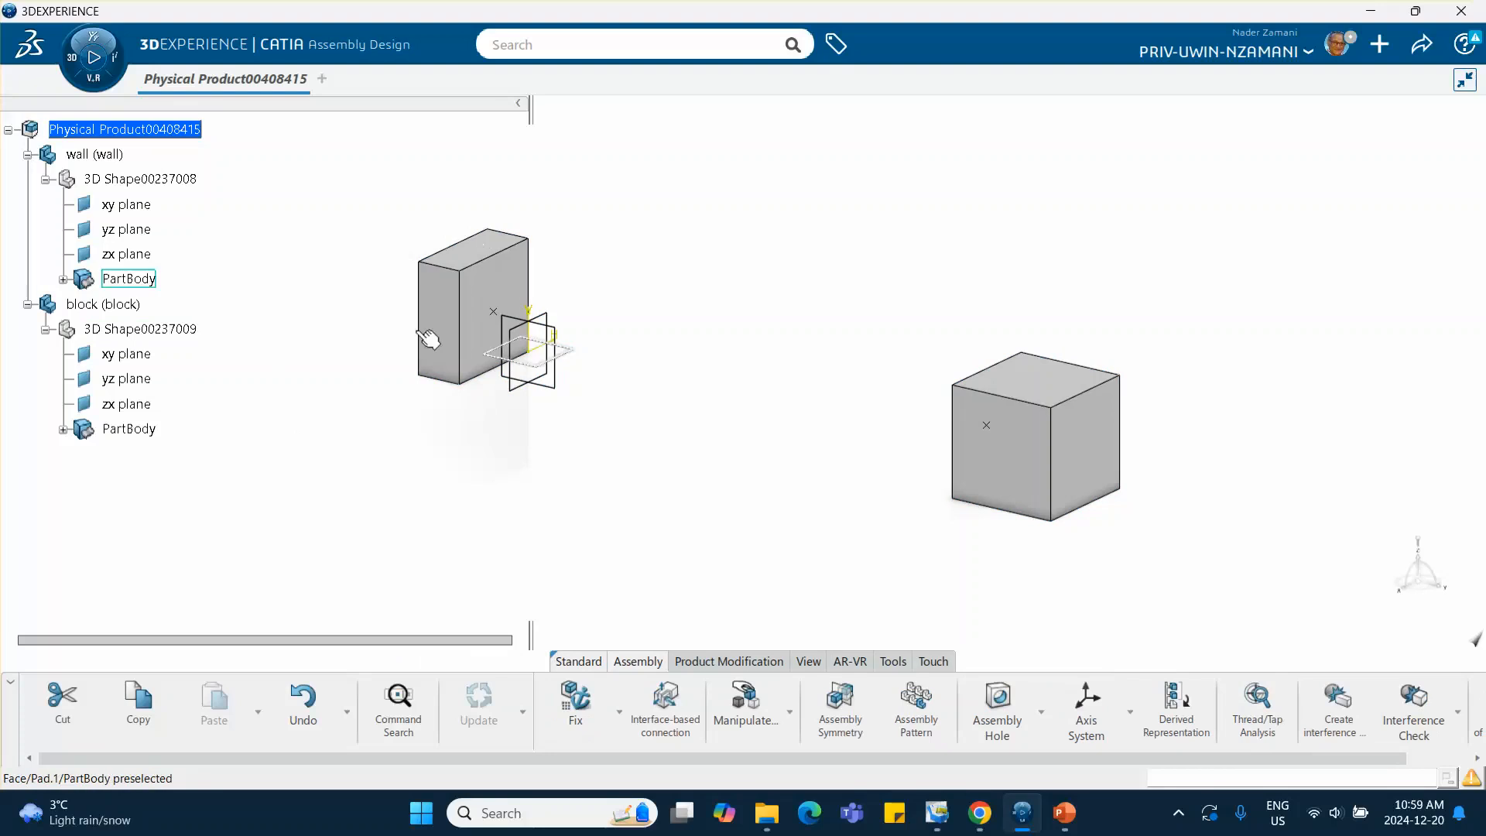
left_click(620, 716)
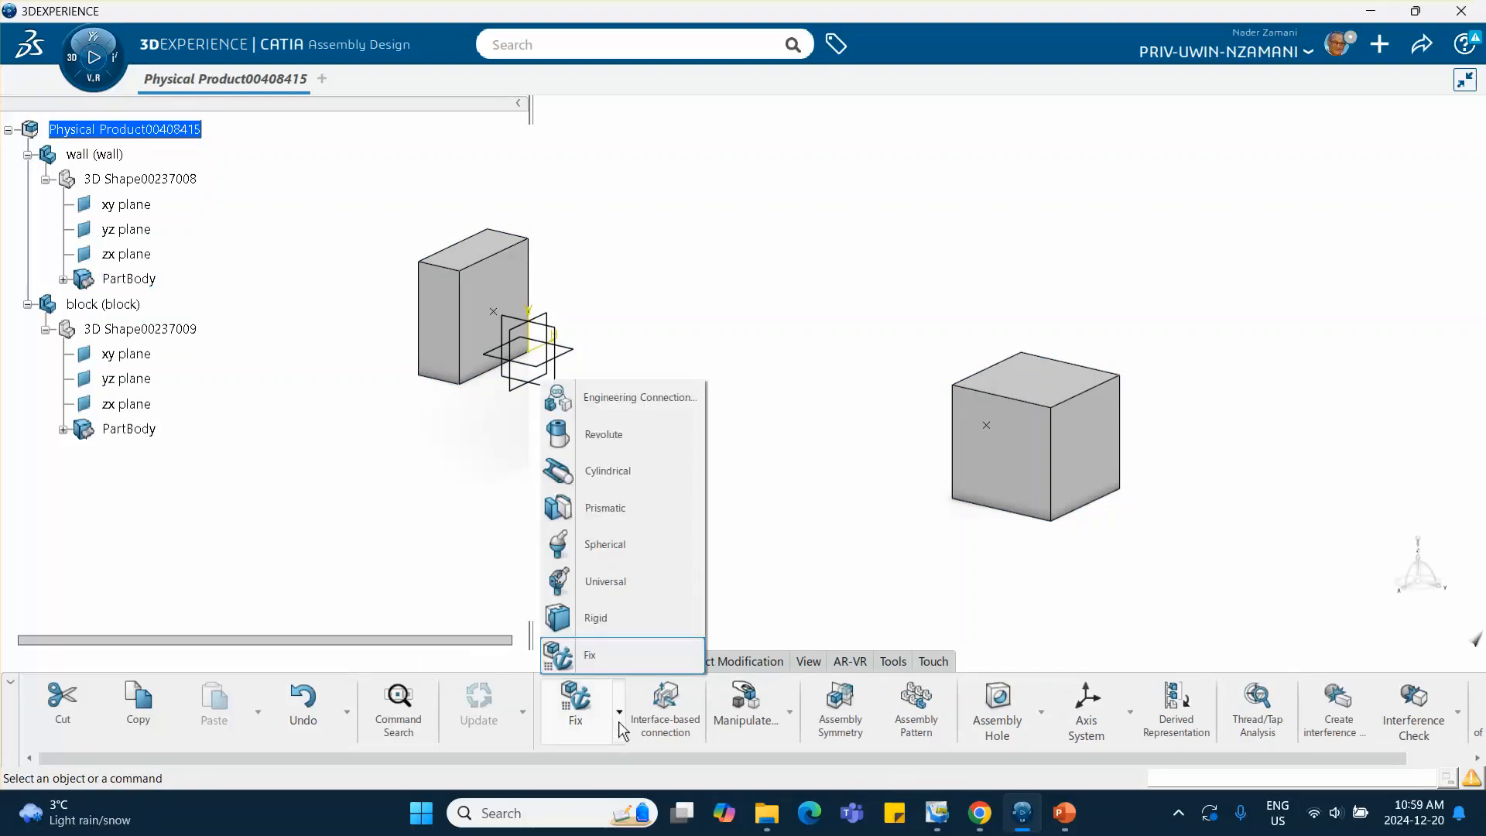
left_click(614, 666)
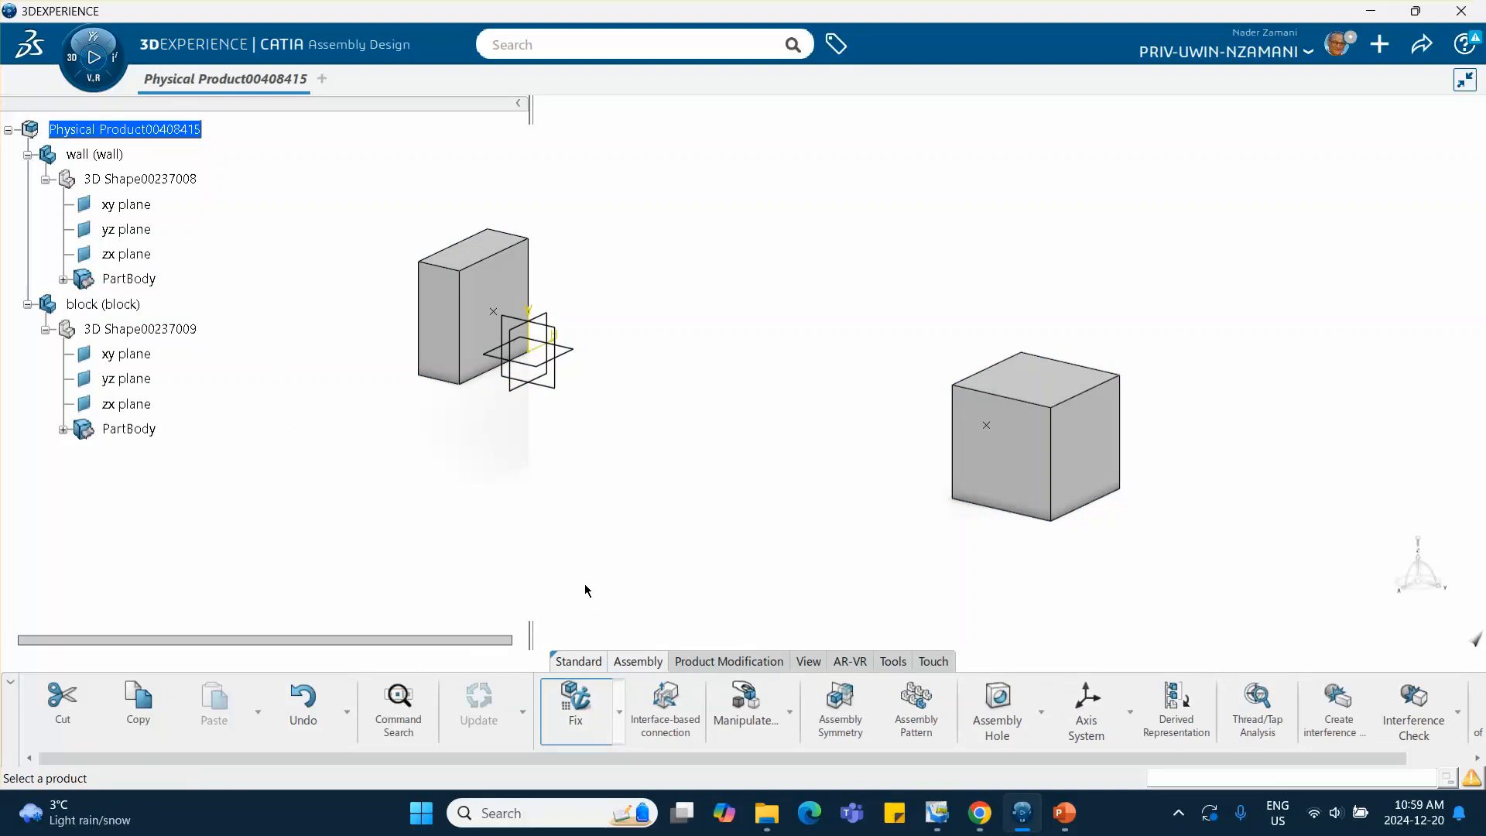
left_click(94, 154)
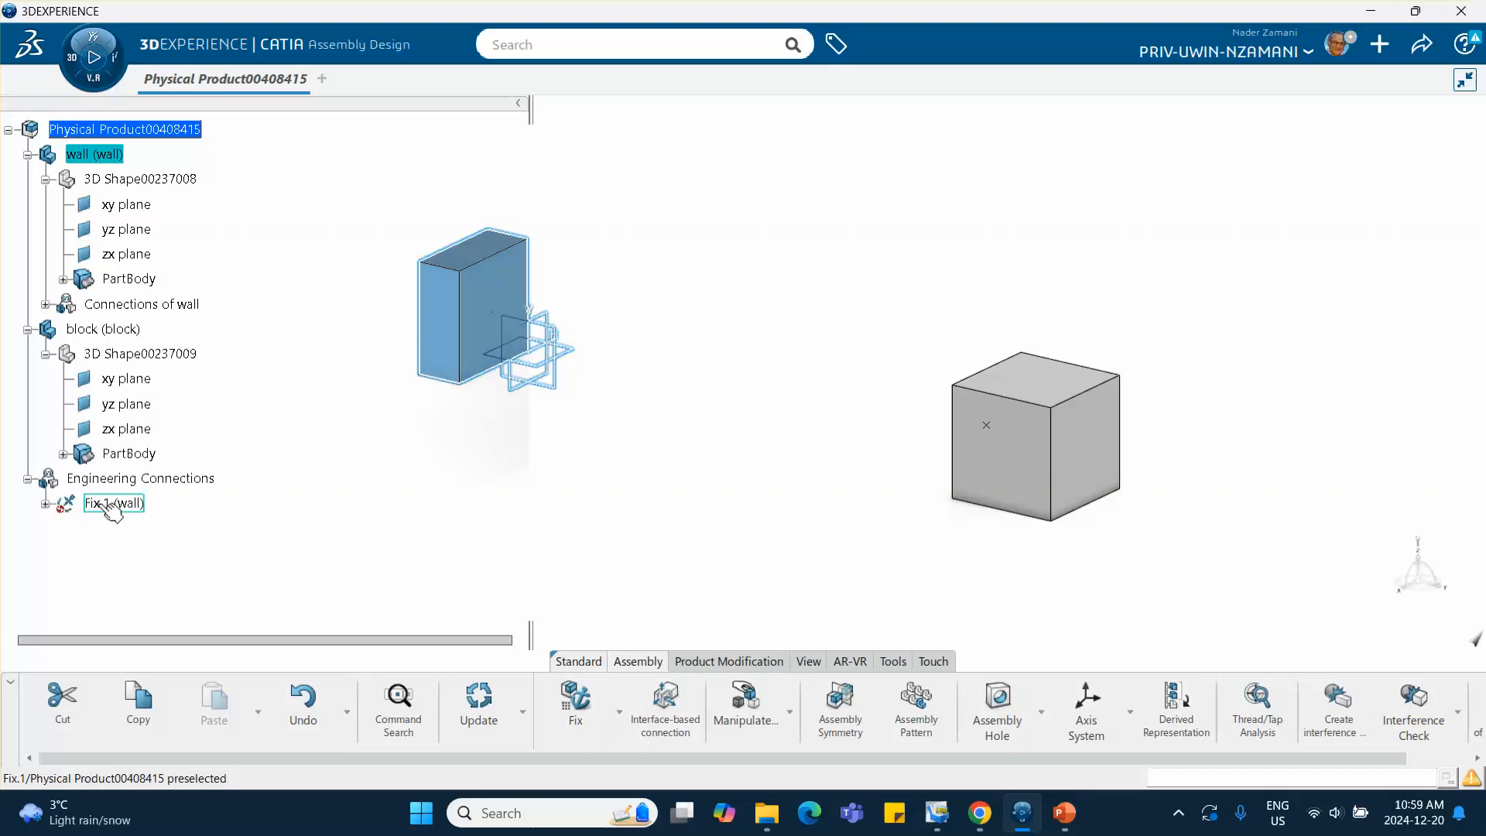
left_click(424, 545)
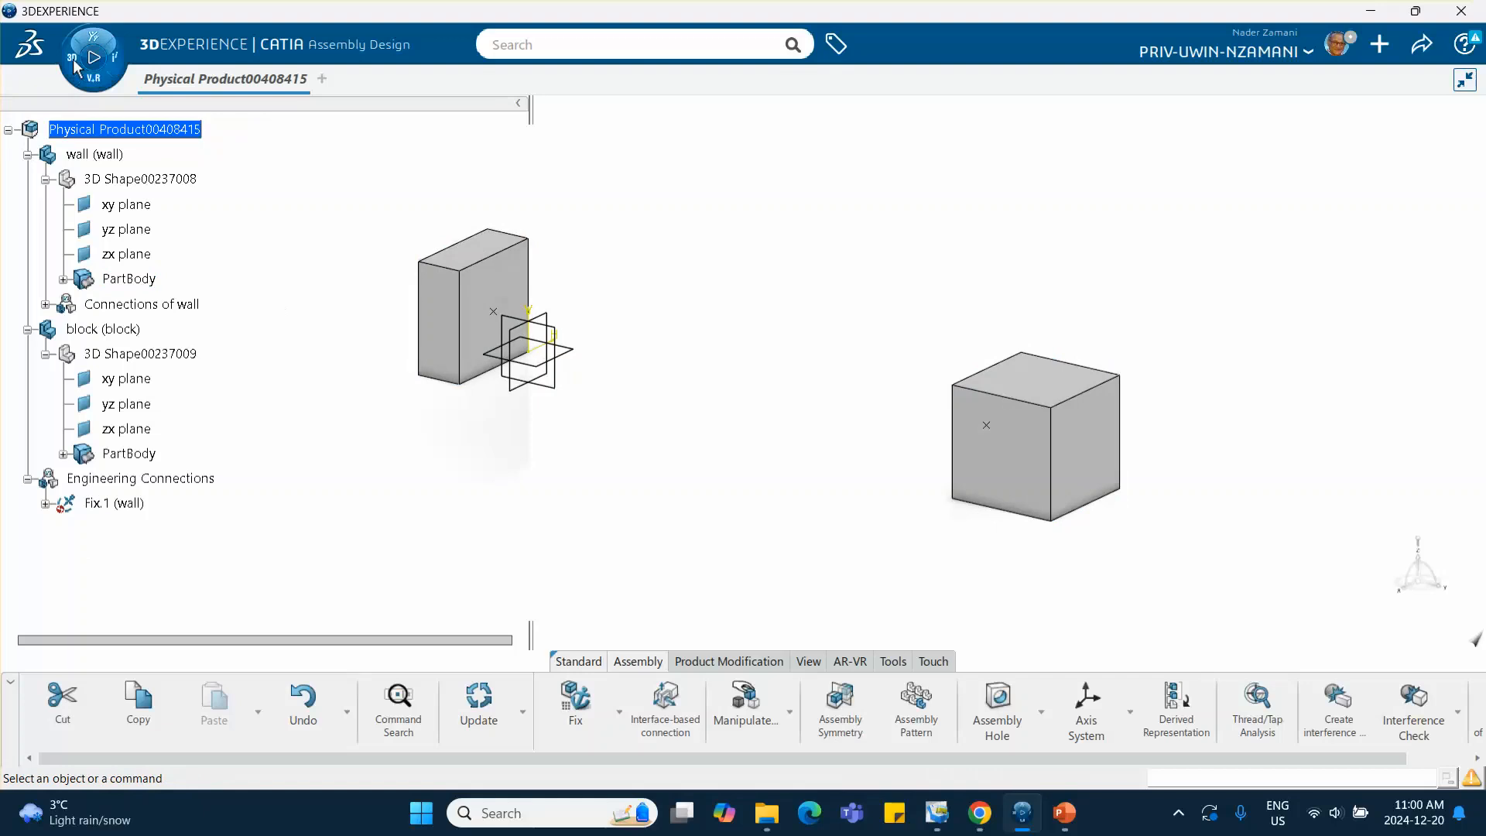
Step: Switch from Assembly Design to the Mechanical Systems Design app
left_click(93, 39)
scroll(275, 468, "down", 1)
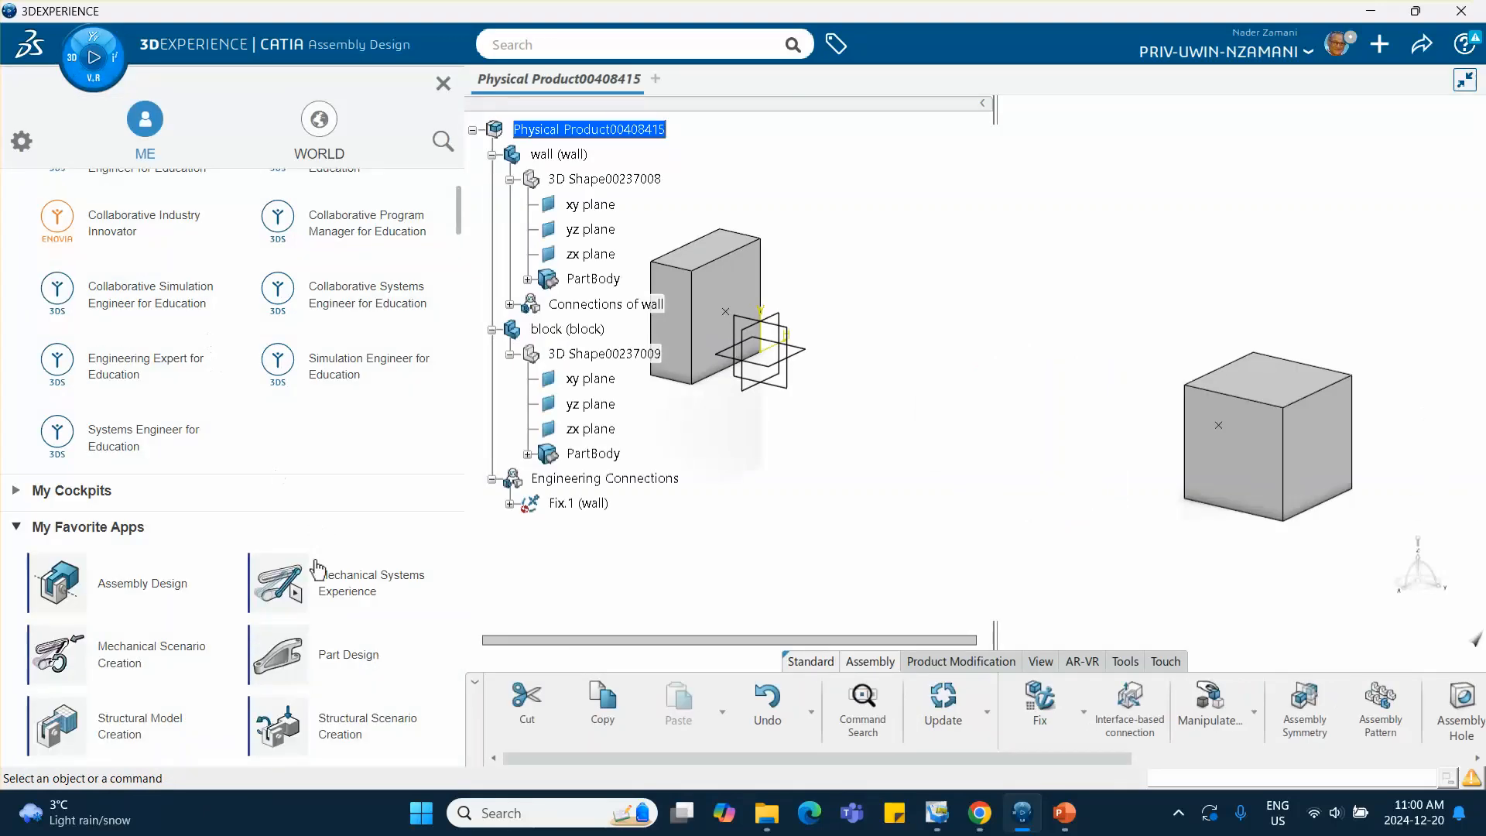
scroll(317, 571, "down", 5)
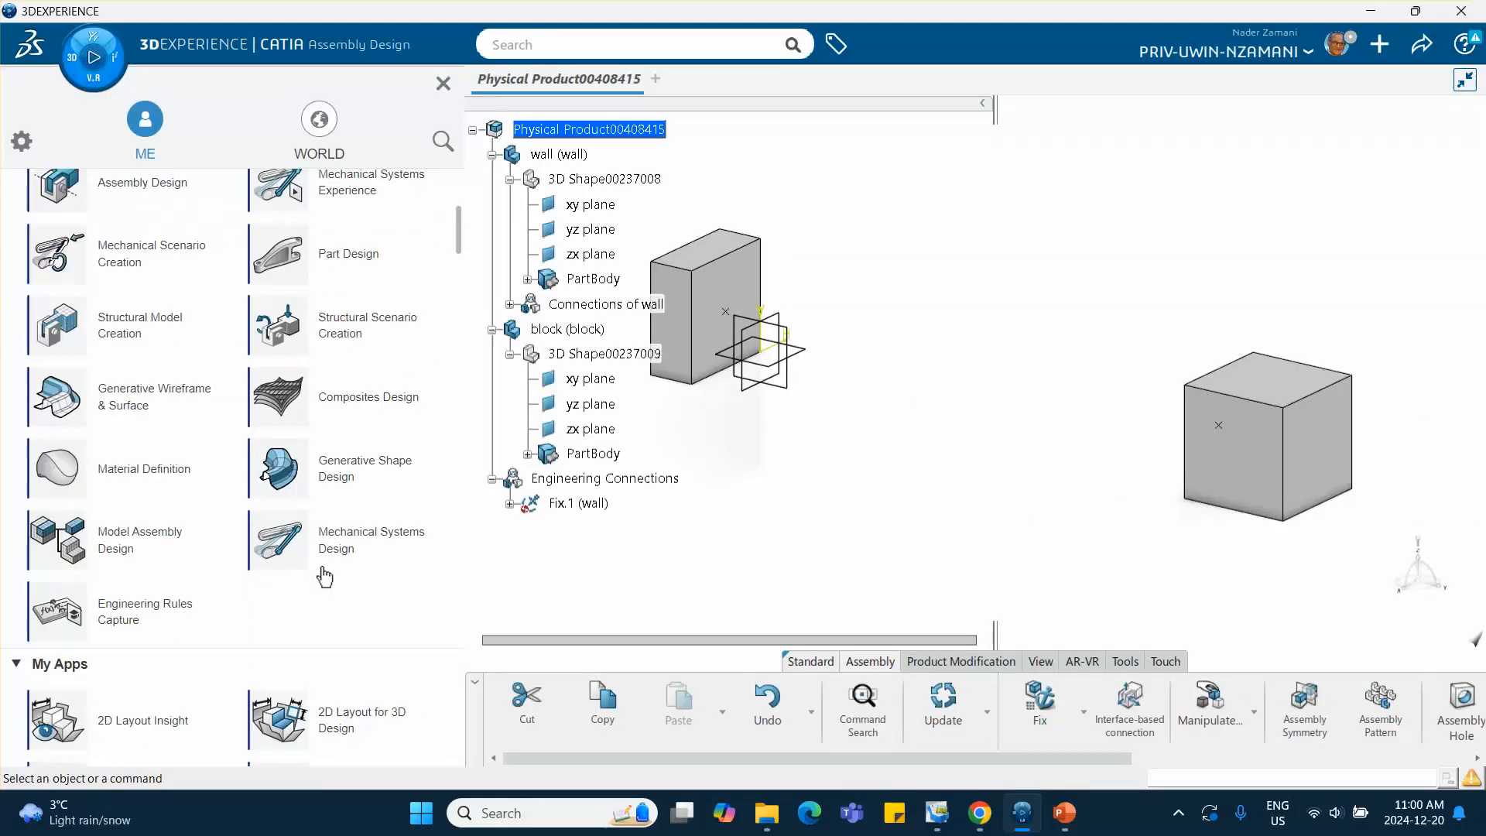
left_click(369, 545)
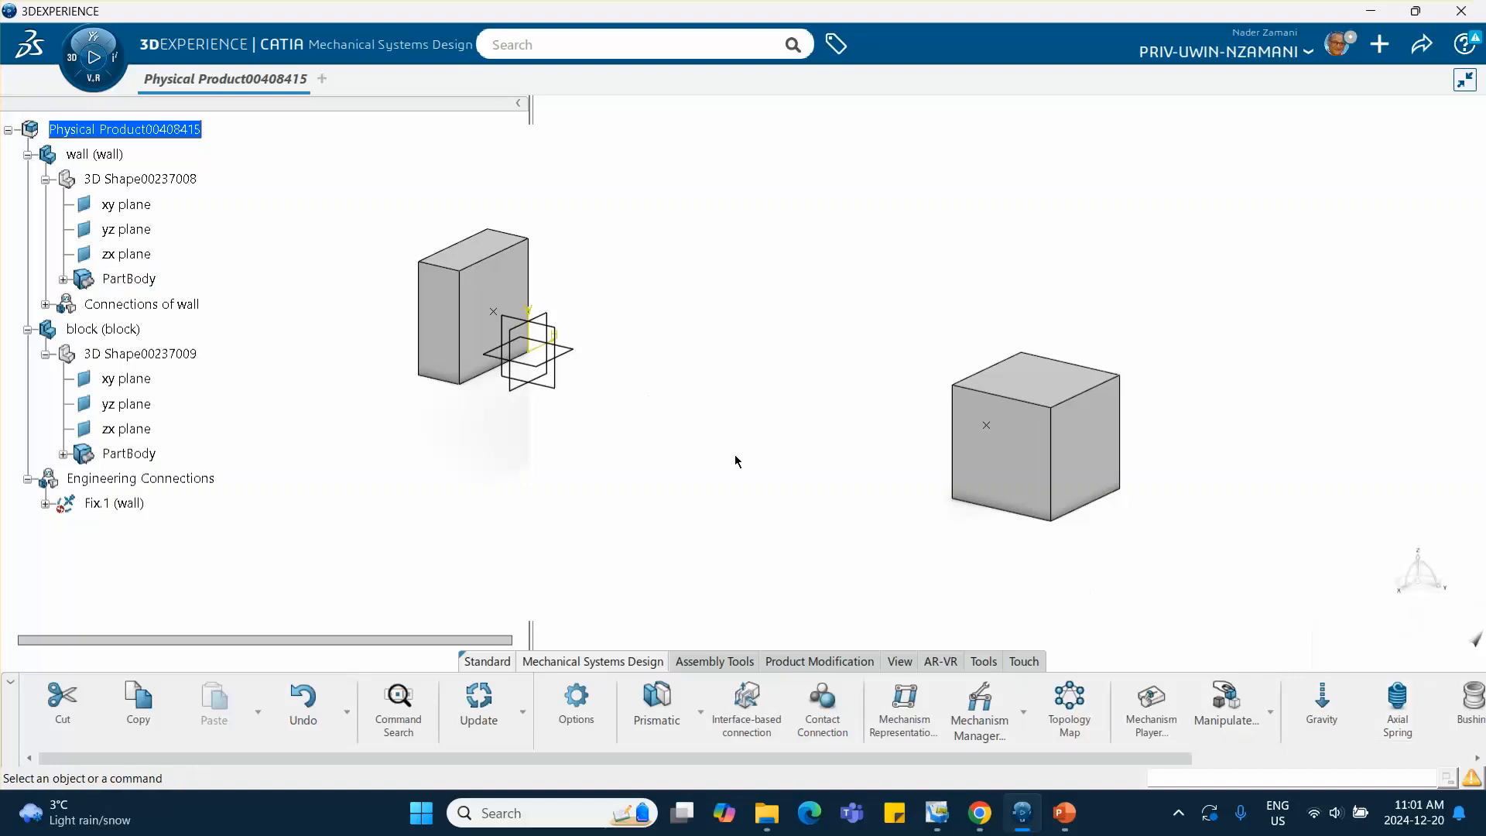
Step: Insert a mechanism representation with its default properties and accept its joints list in the Mechanism Manager
left_click(901, 701)
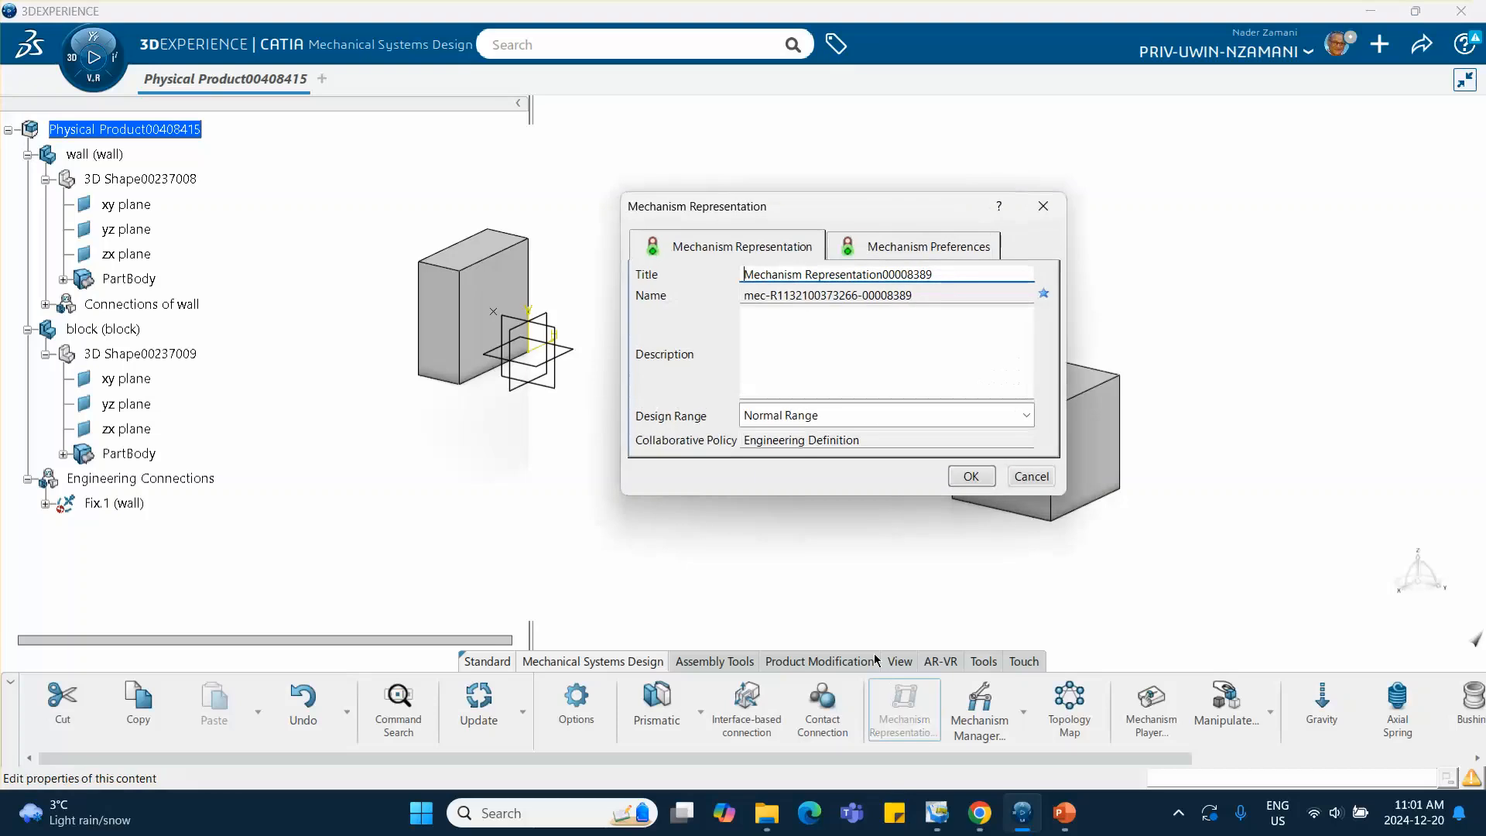
left_click(972, 476)
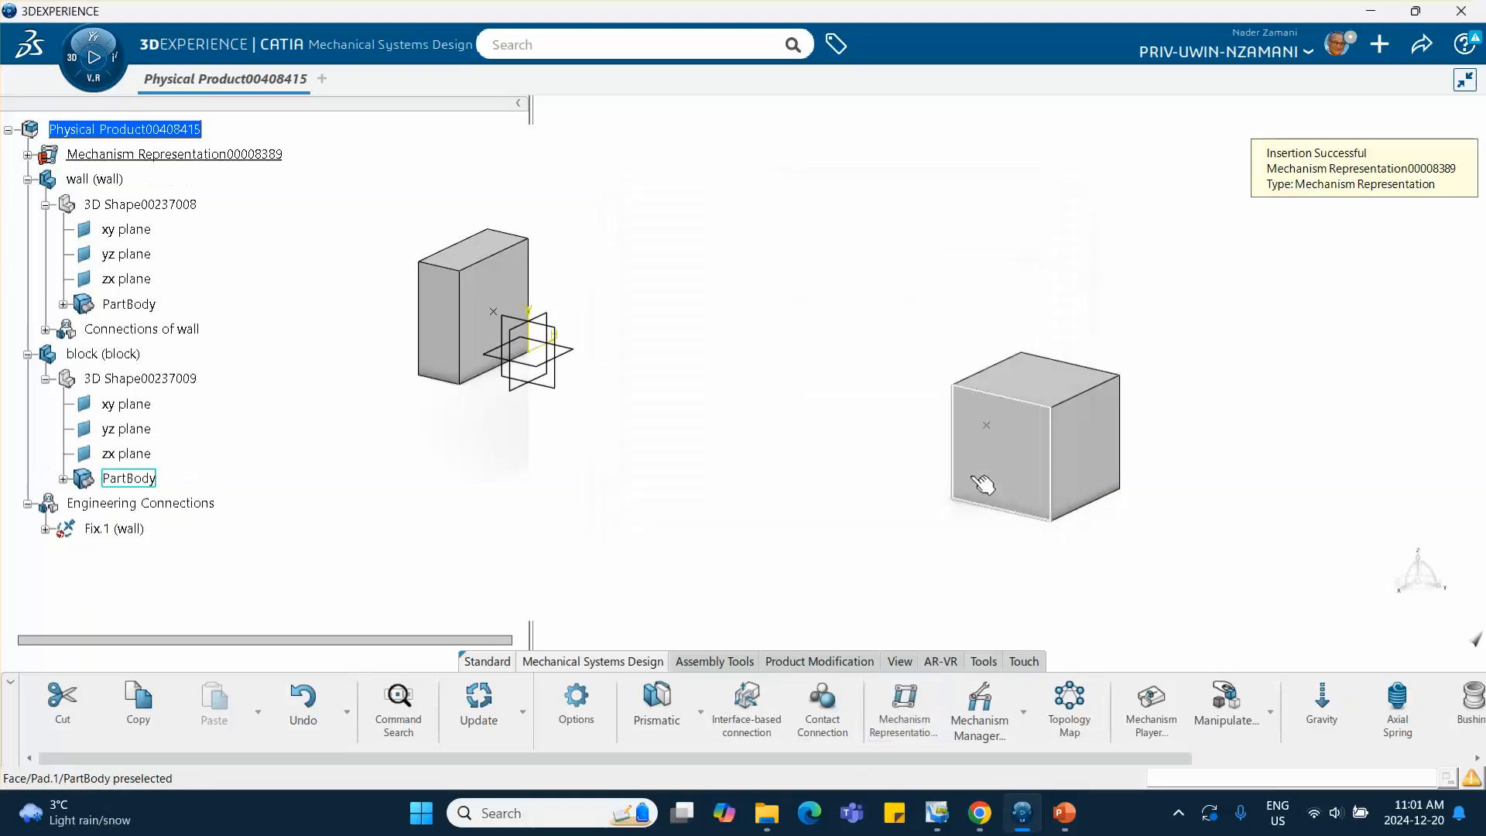
left_click(980, 709)
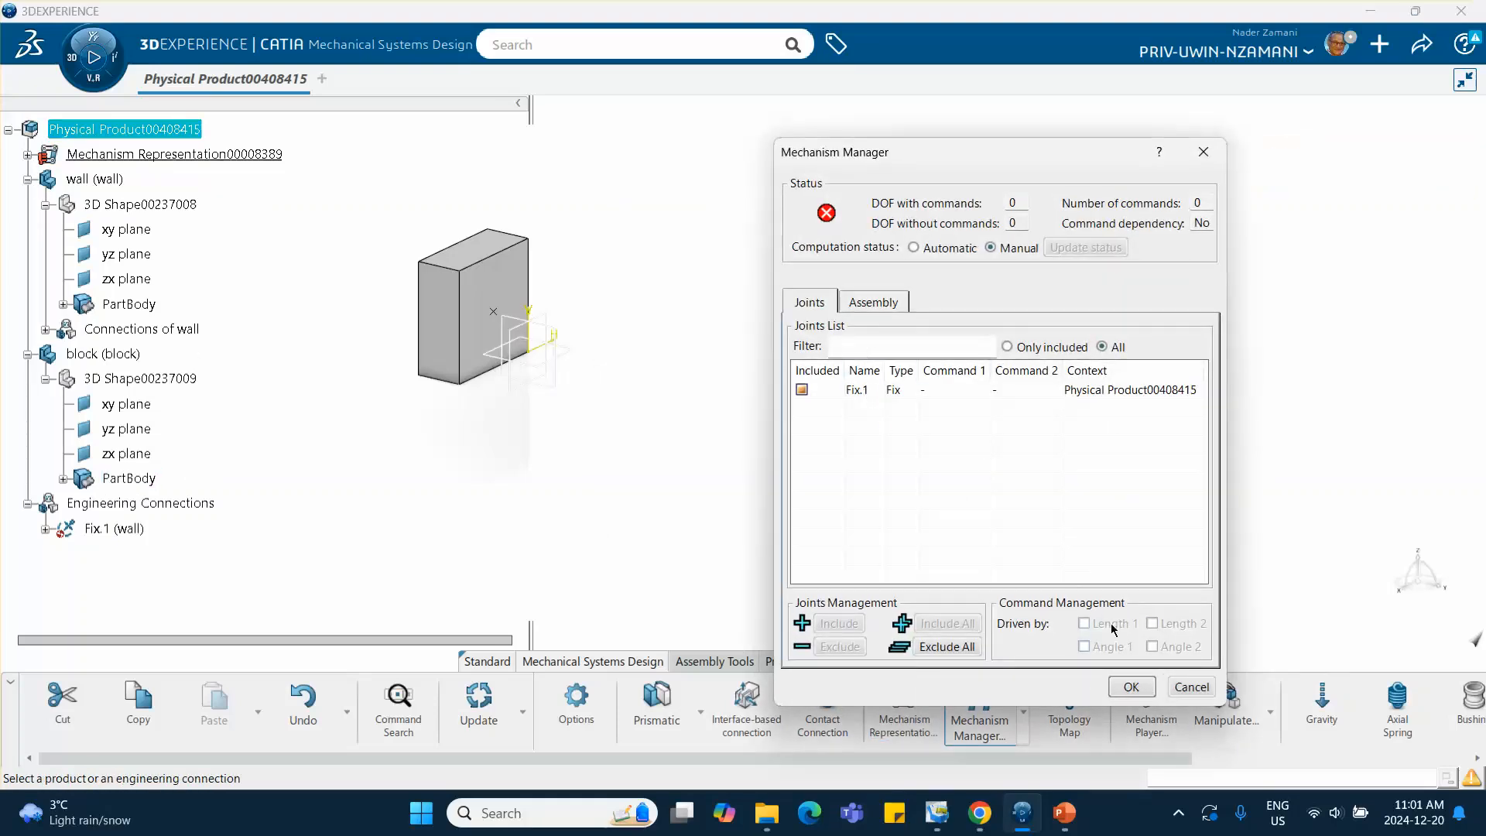
left_click(1131, 687)
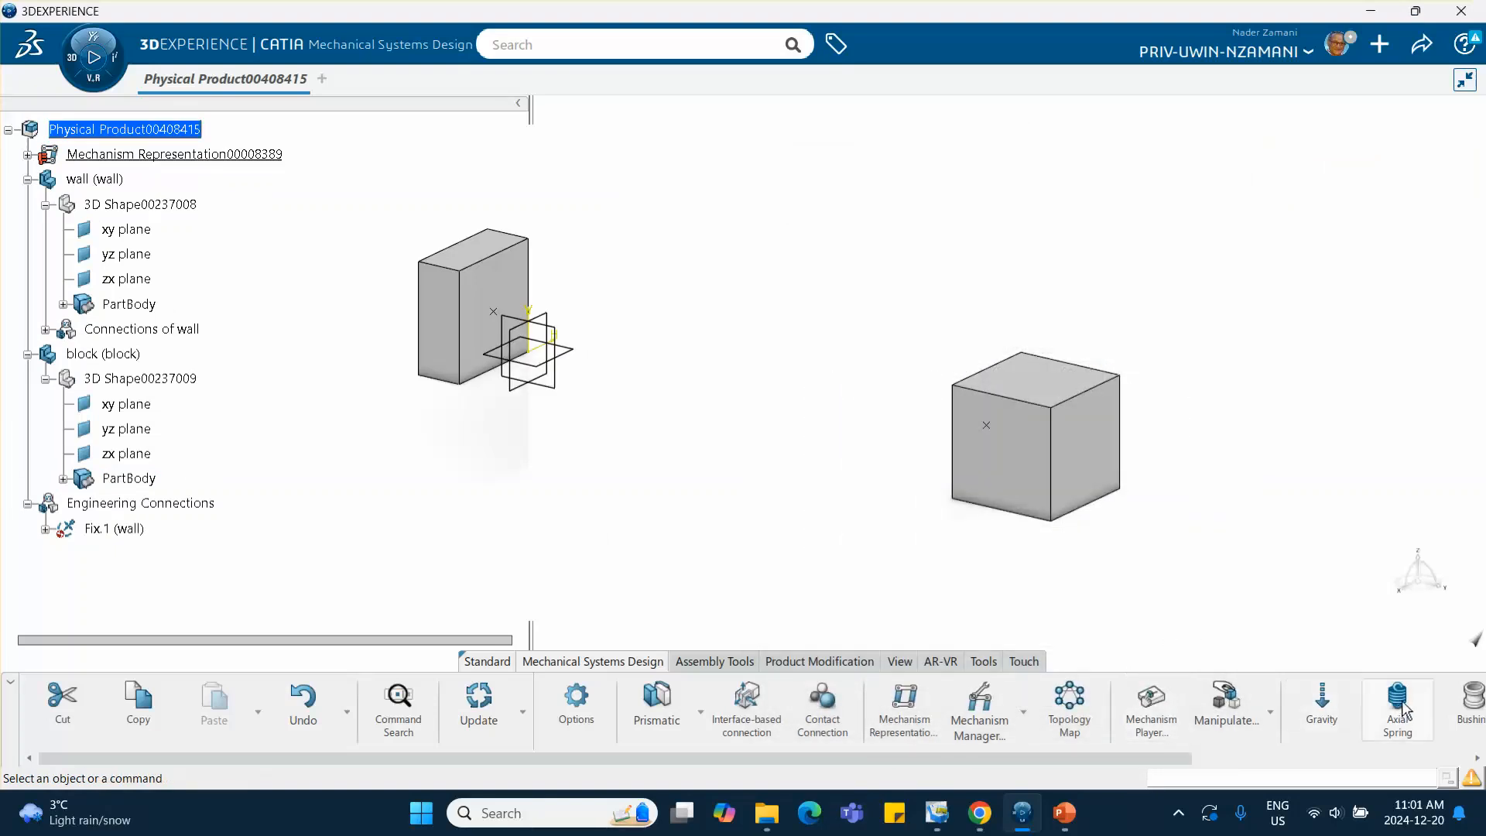
Step: Start an Axial Spring connection between the reference point on the wall and the reference point on the block
left_click(1398, 707)
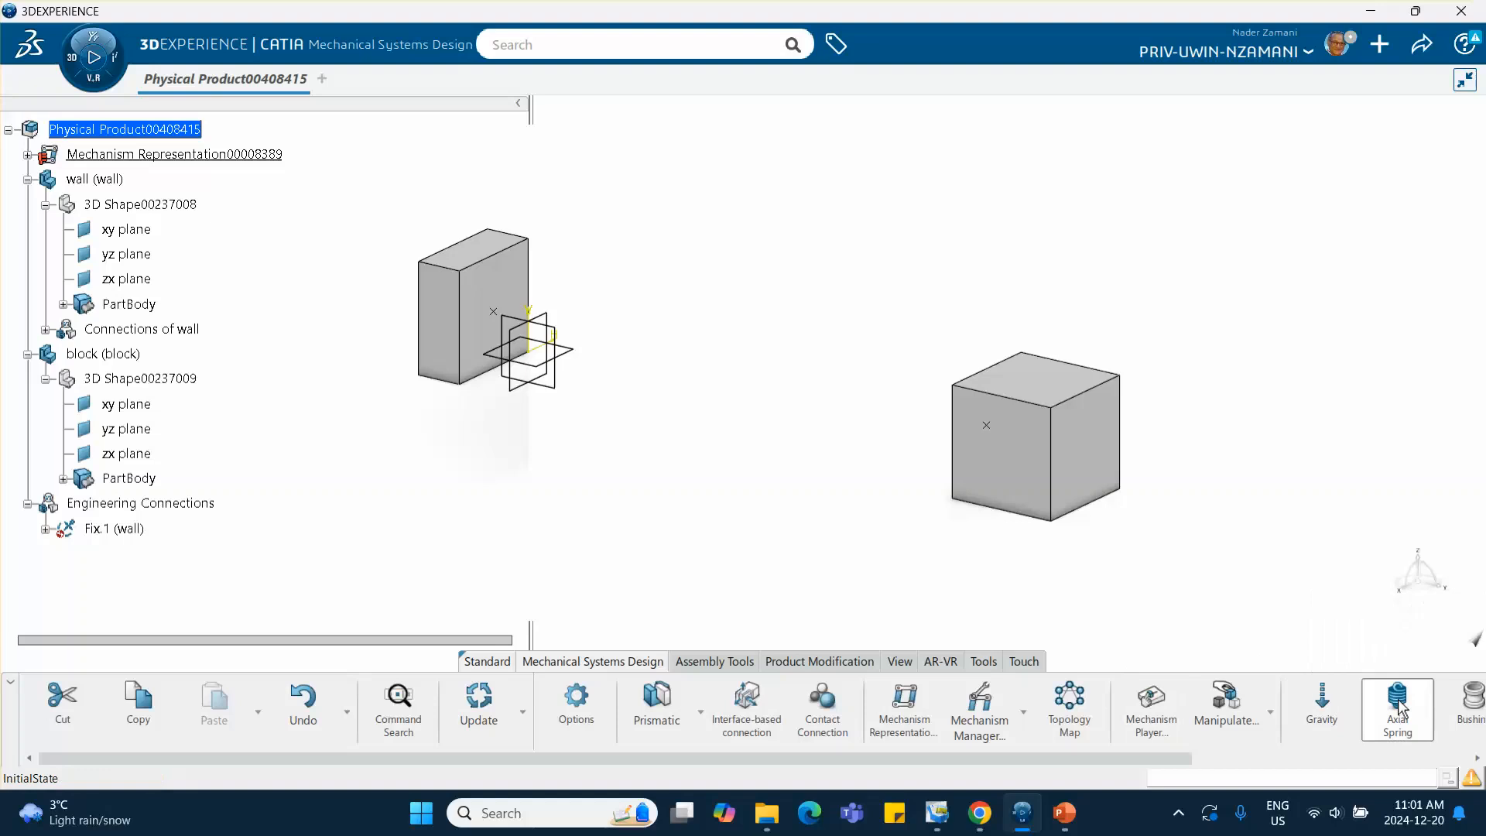
middle_click_drag(932, 461, 811, 442)
left_click(812, 434)
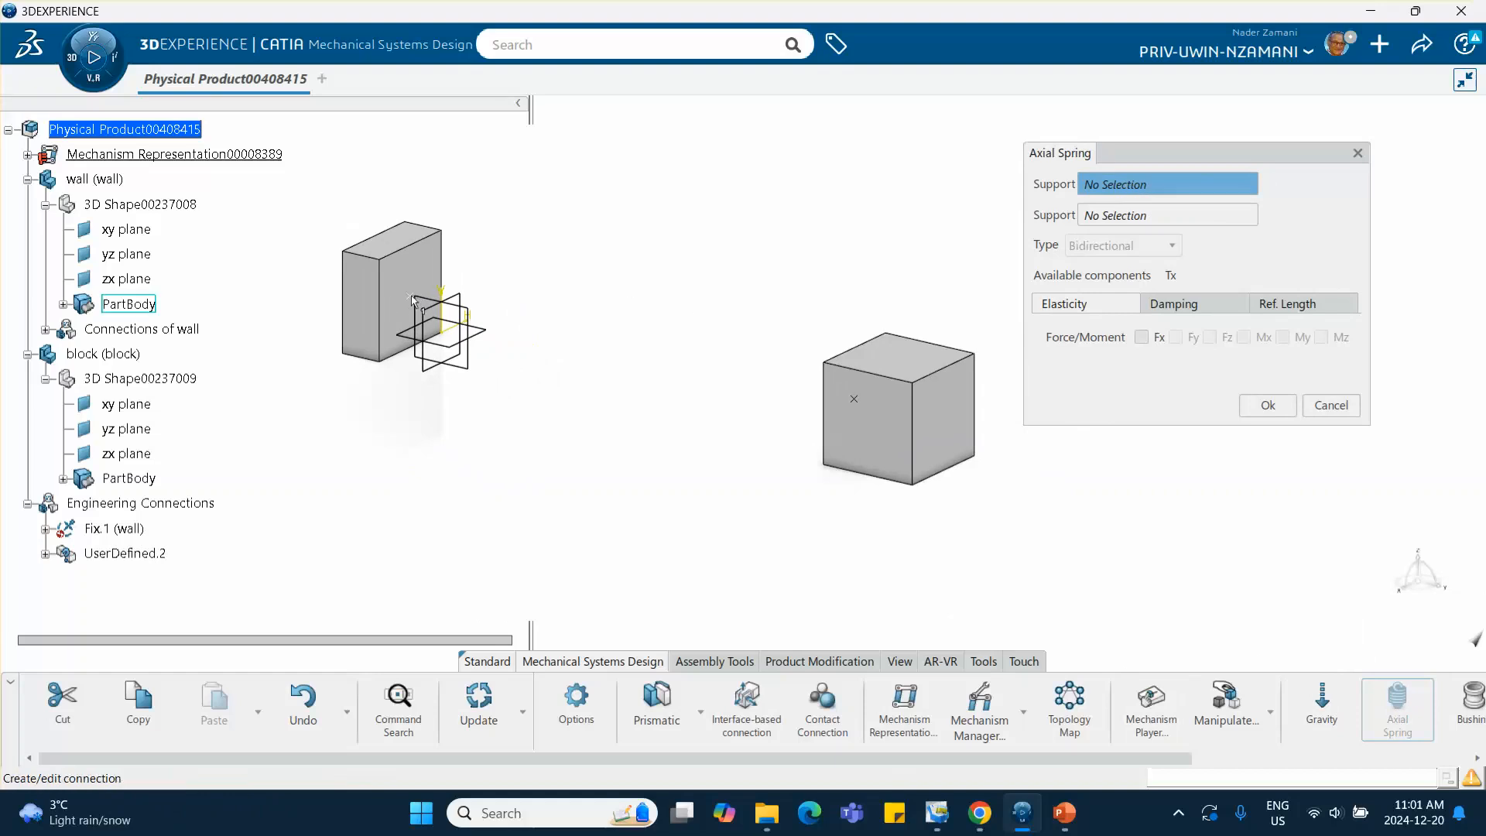
left_click(416, 300)
middle_click_drag(603, 405, 630, 424)
left_click(967, 339)
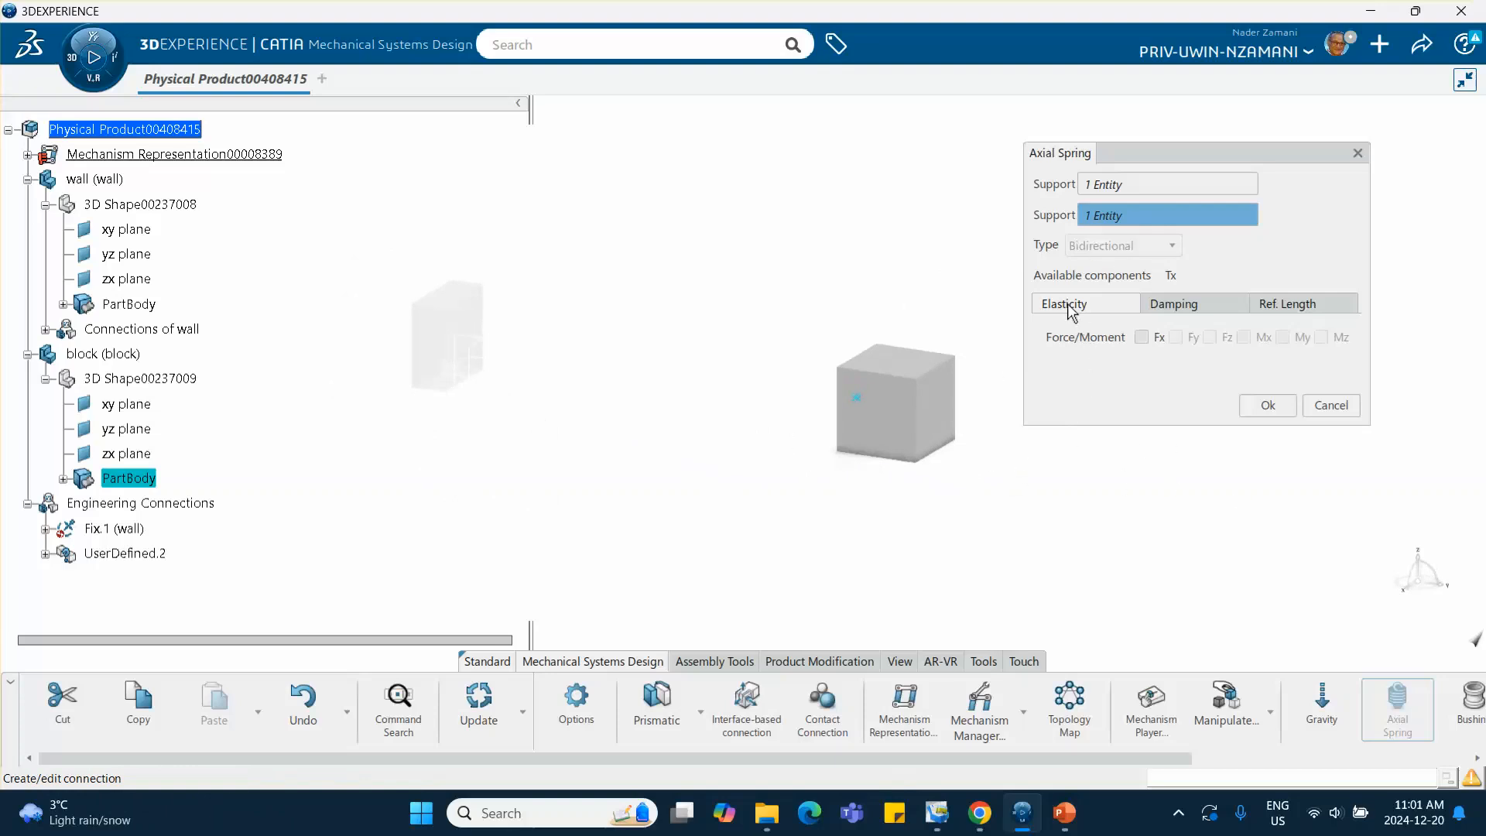
Step: Enable the spring's Fx elasticity with a linear translational stiffness of 100 kg_s2
left_click(1143, 338)
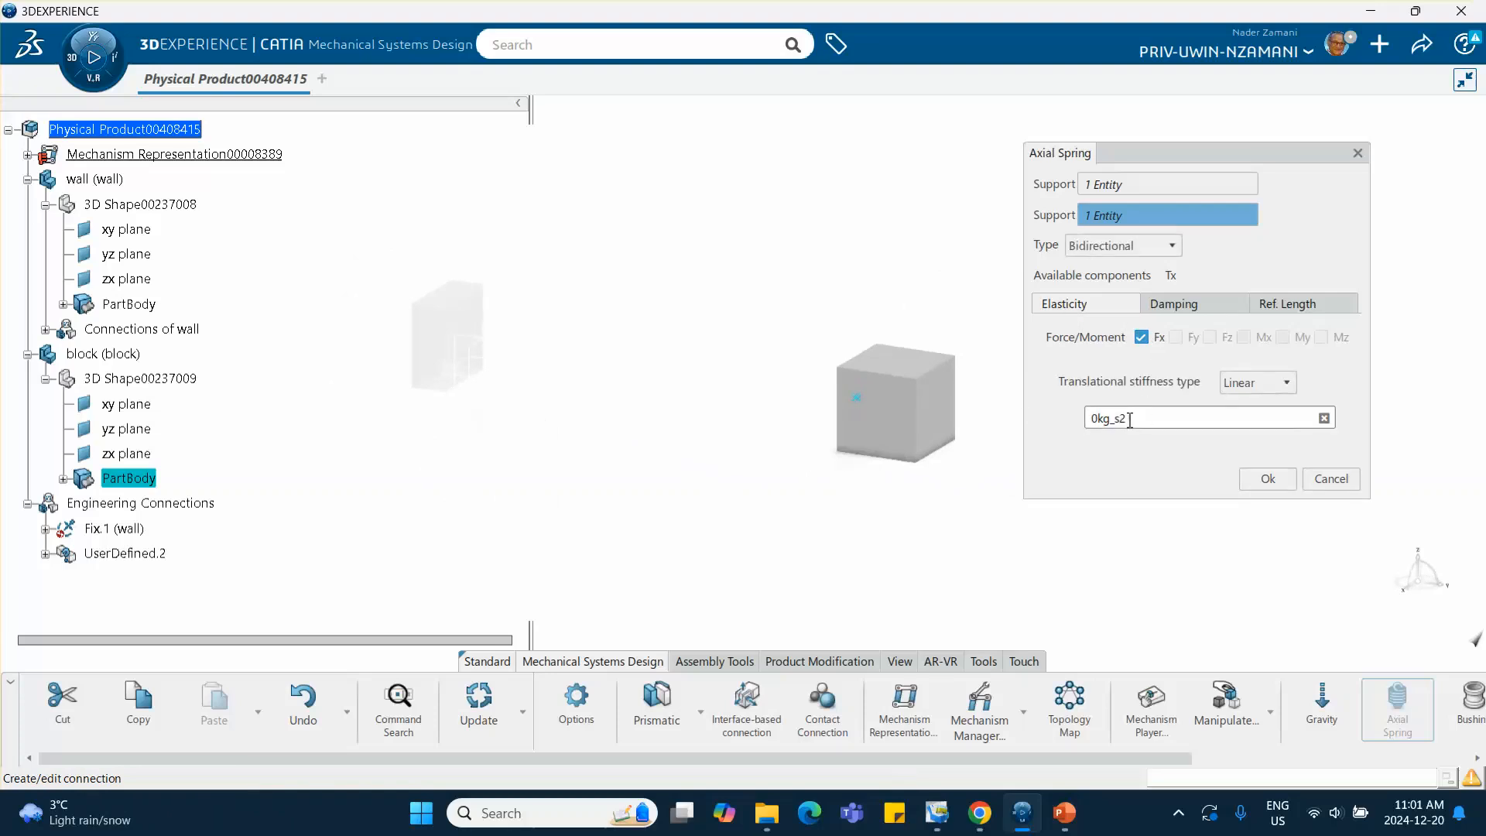
left_click(1095, 418)
left_click(1098, 418)
key("BackSpace")
type("100")
left_click(1285, 382)
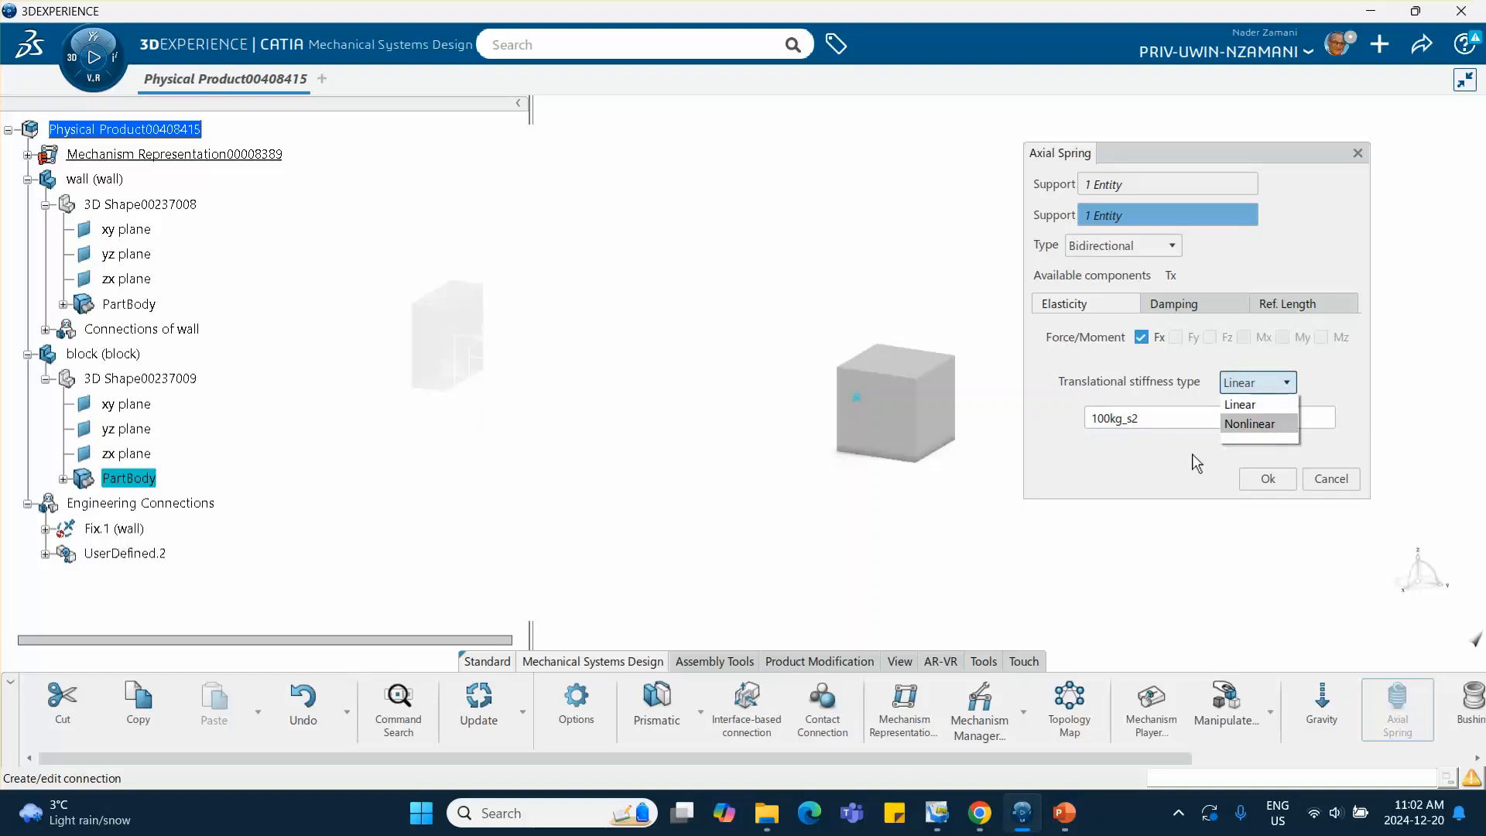
left_click(1165, 462)
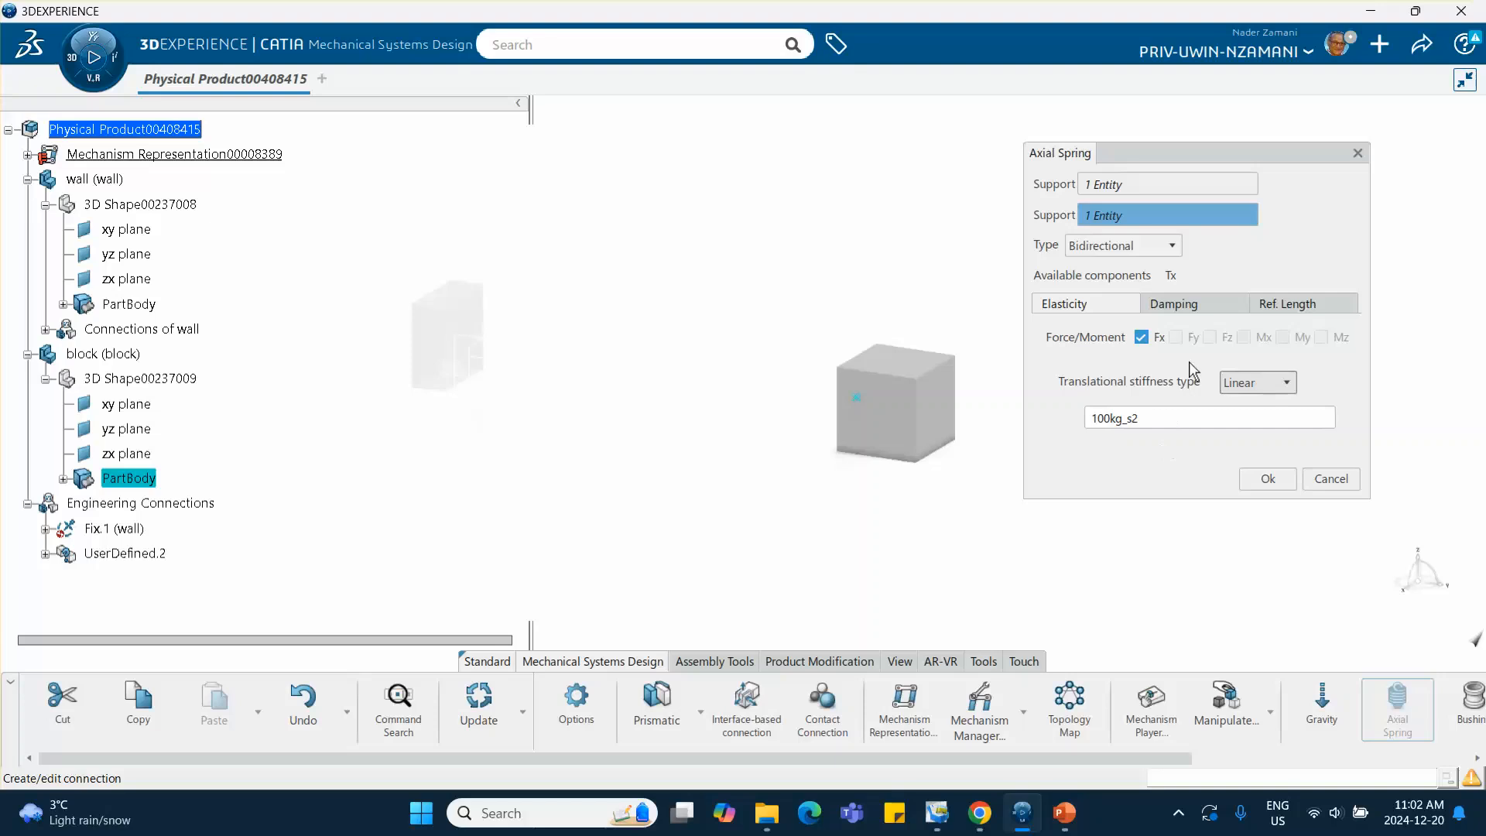
Step: Leave the spring's damping disabled and its reference length at the default, and create the axial spring
left_click(1196, 307)
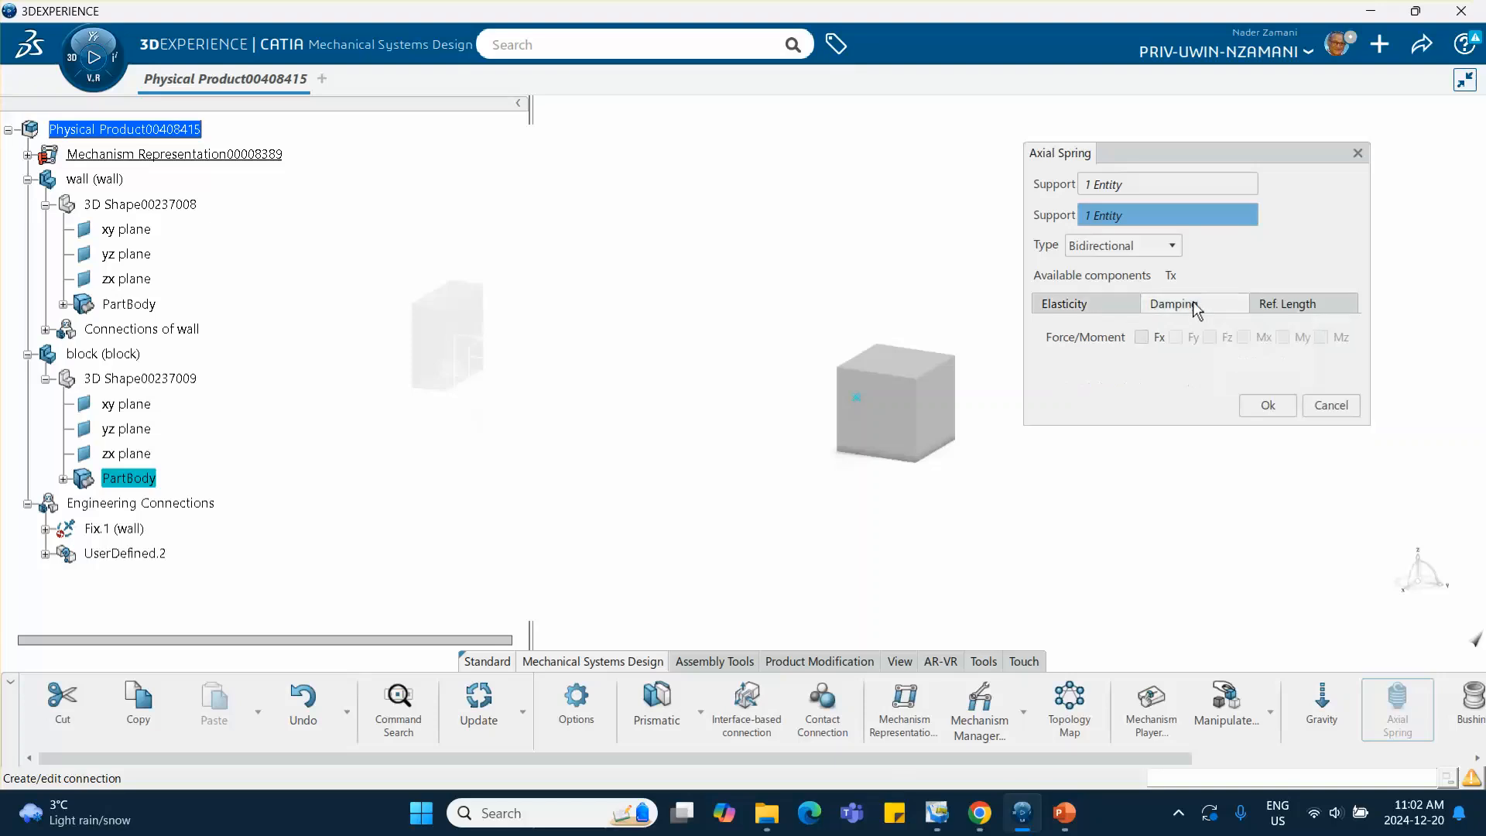
left_click(1084, 308)
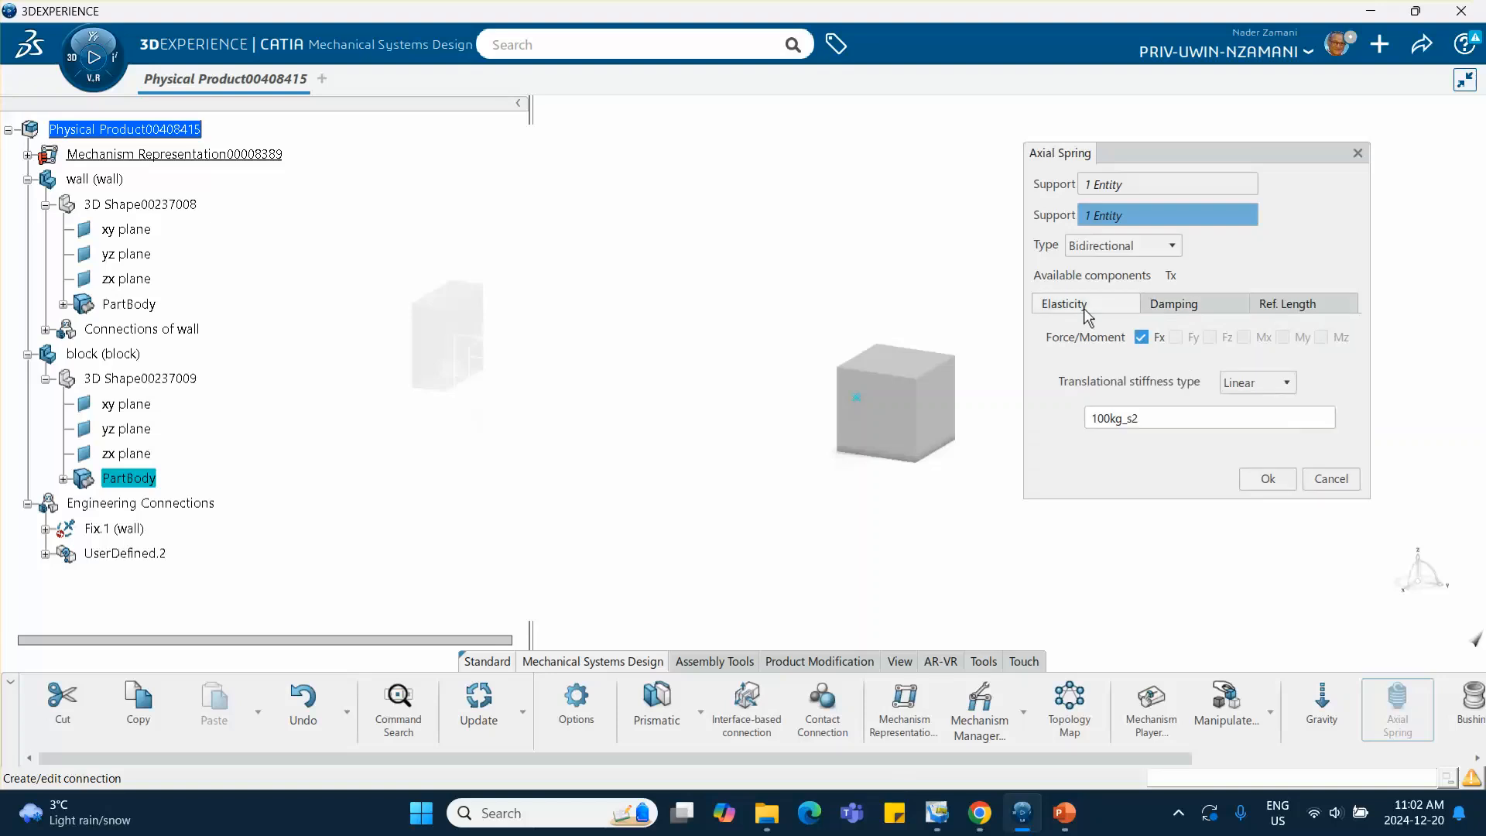
left_click(1287, 305)
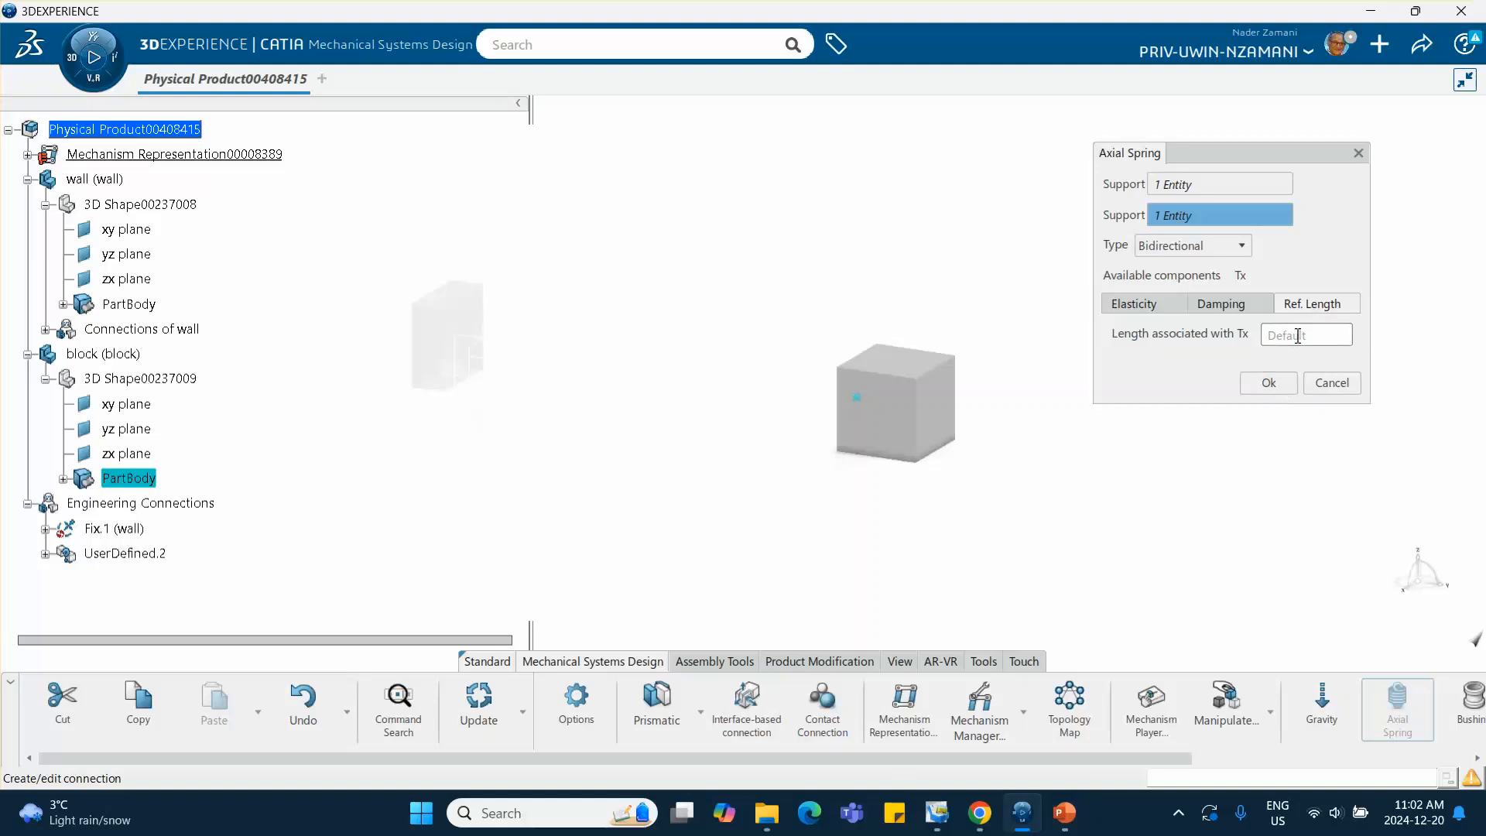
left_click(1271, 383)
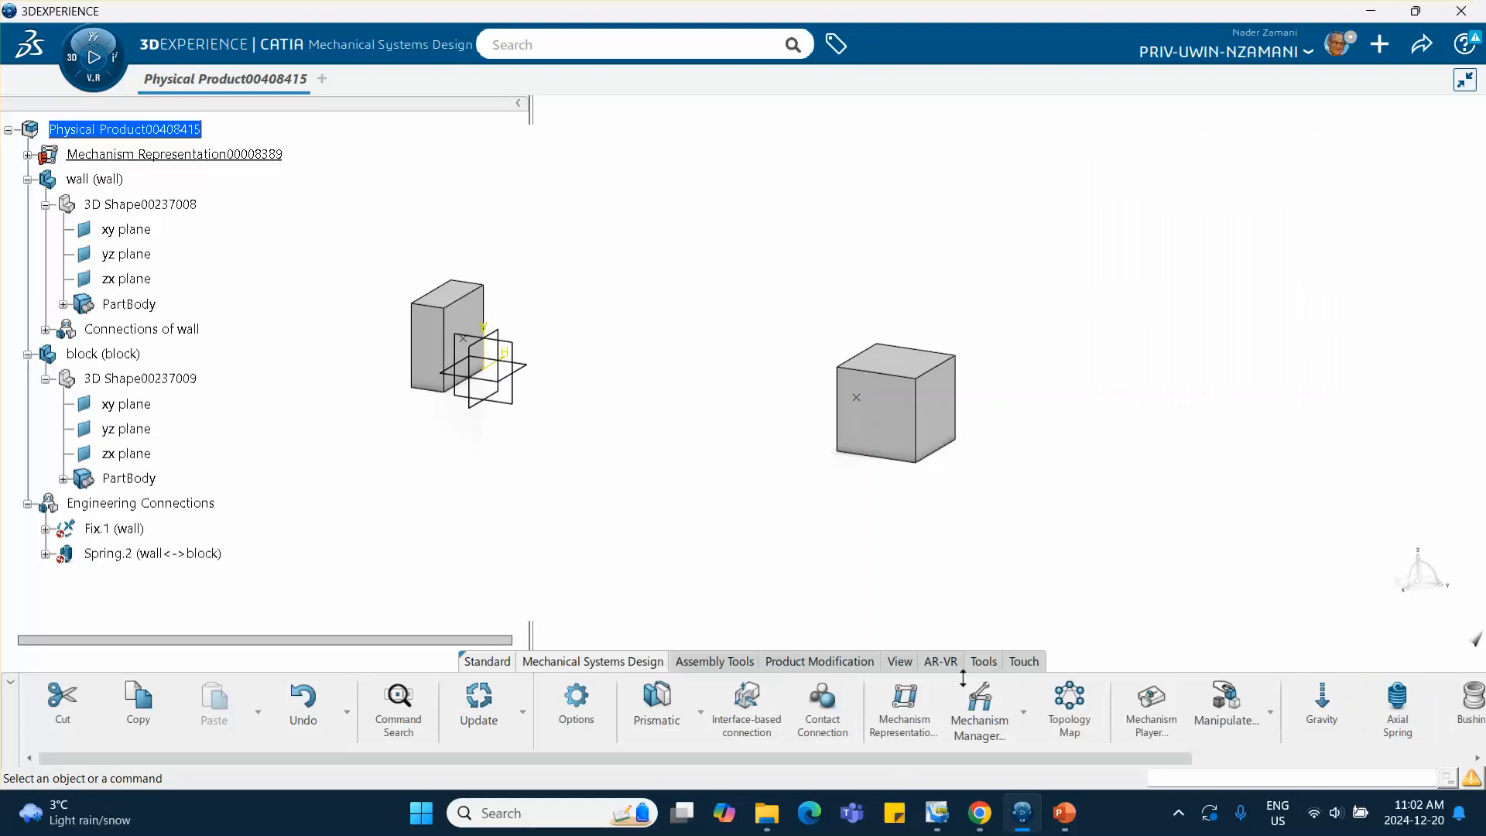
Step: Include the new spring connection in the mechanism's joints list using the Mechanism Manager
left_click(974, 714)
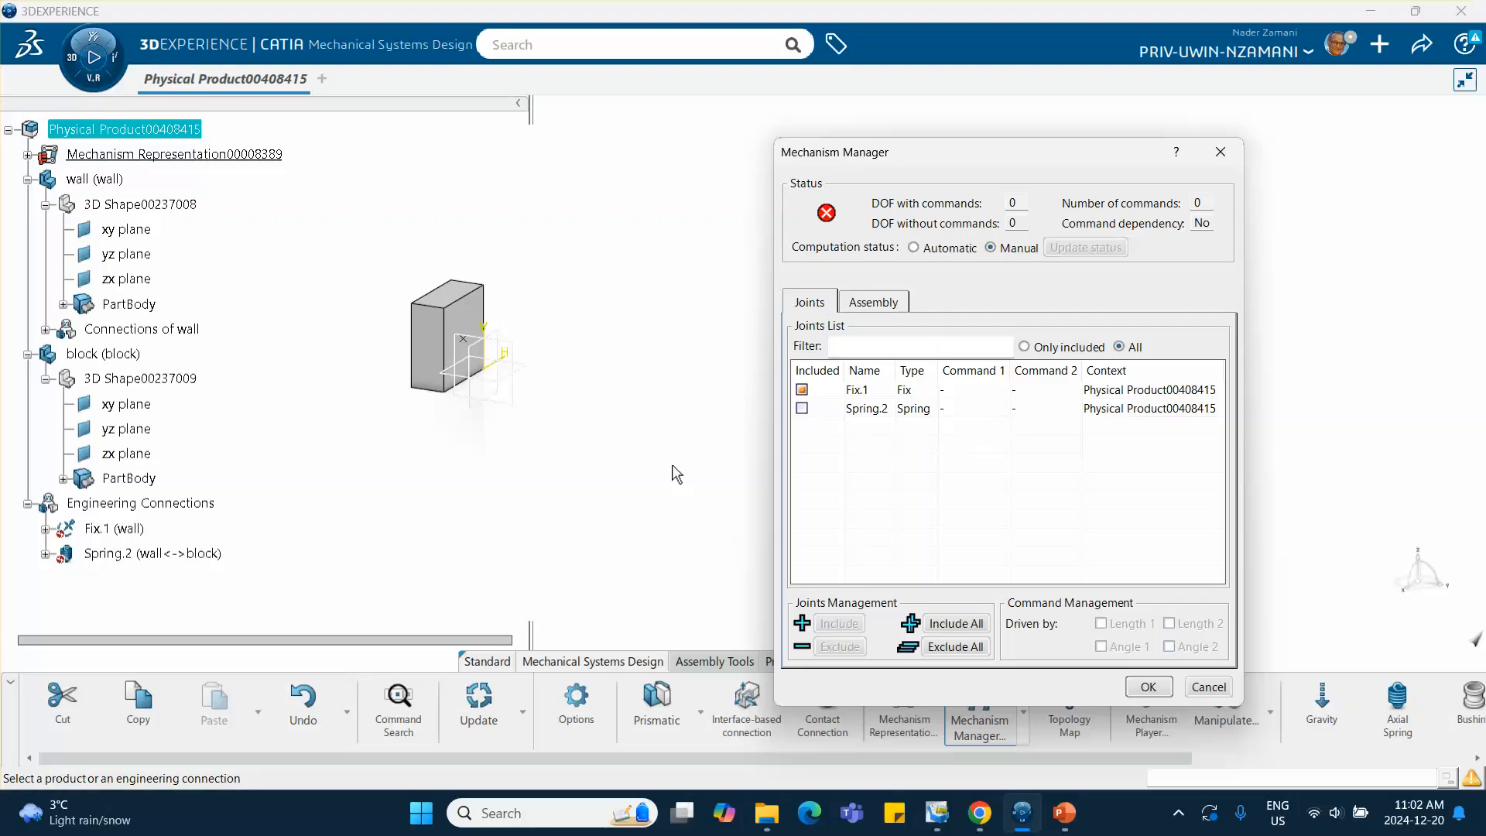
left_click(803, 409)
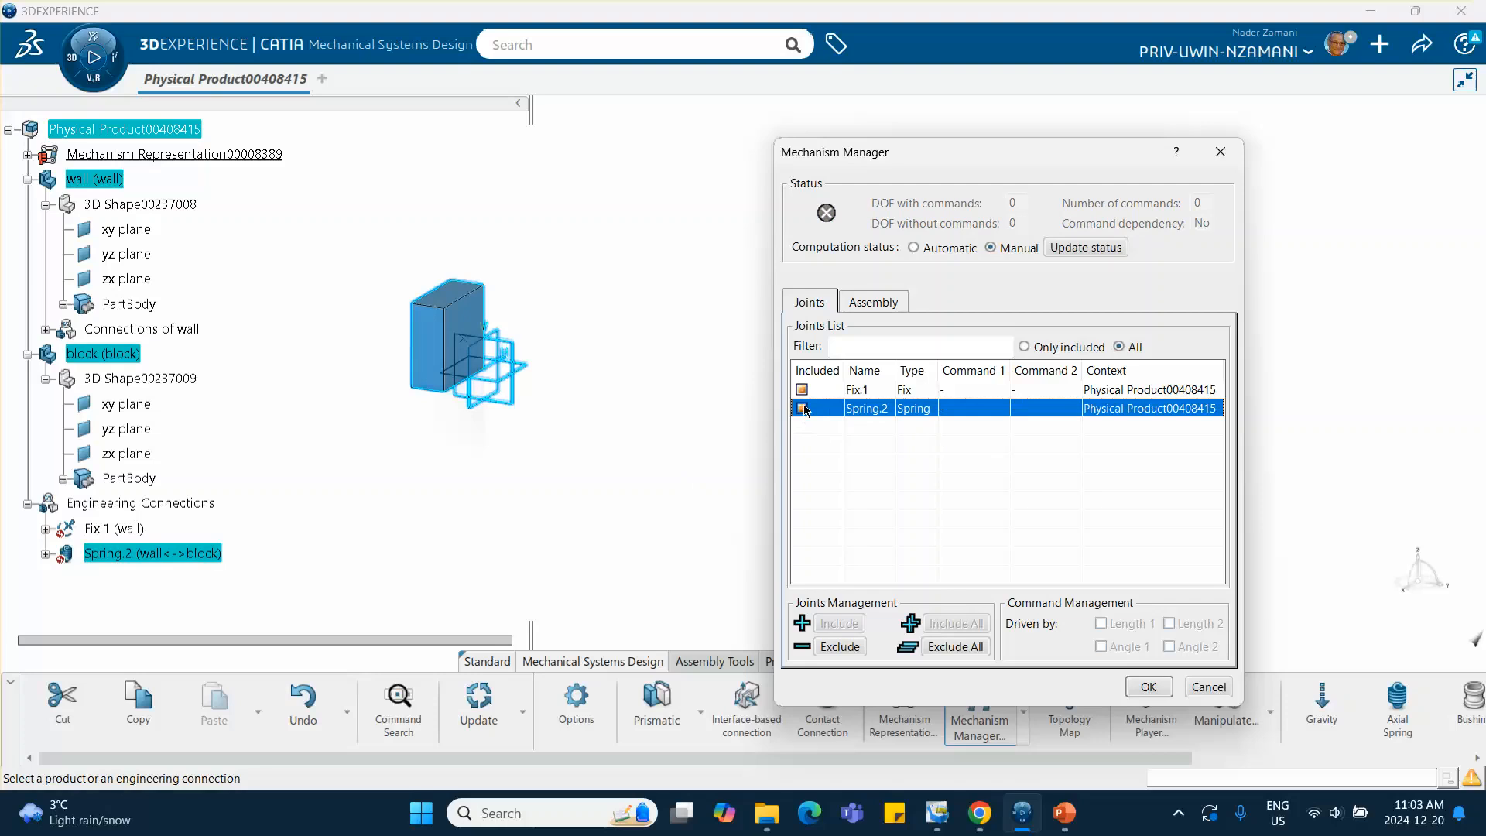
left_click(1149, 688)
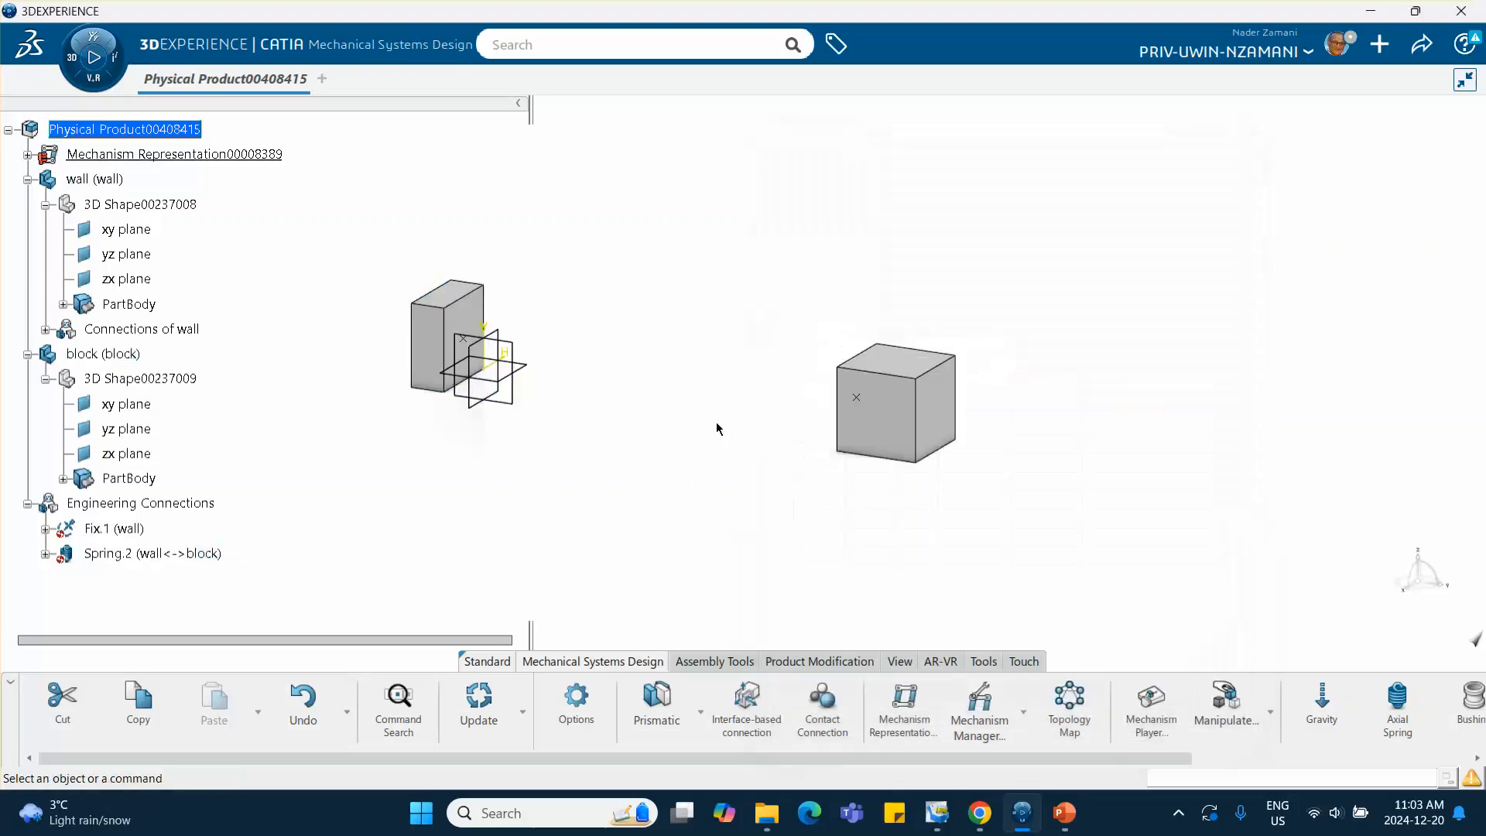
Step: Review the axial spring's definition under the wall's connections and leave it without making changes
middle_click_drag(792, 402, 872, 410)
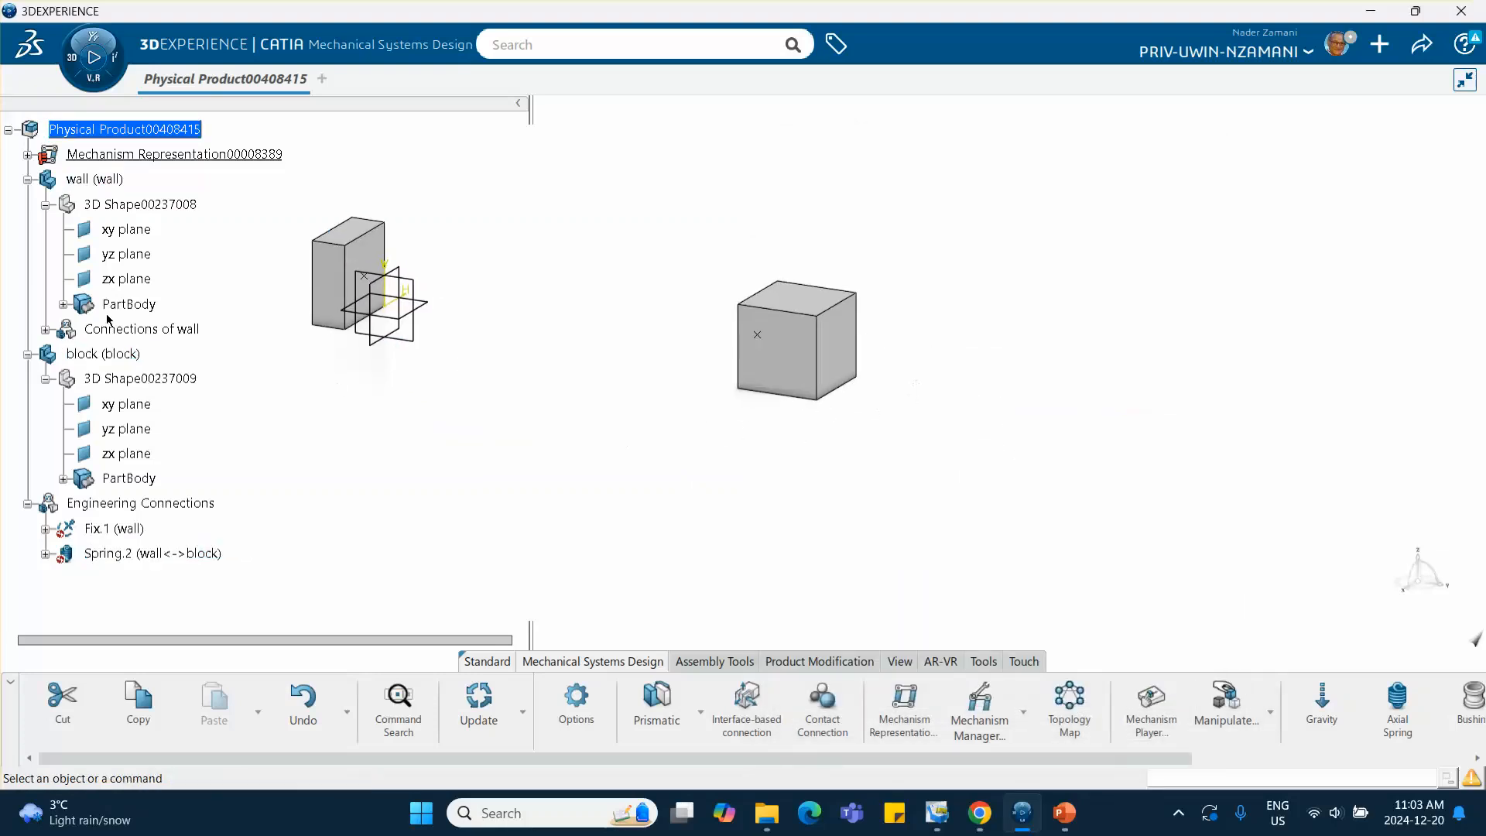
left_click(46, 330)
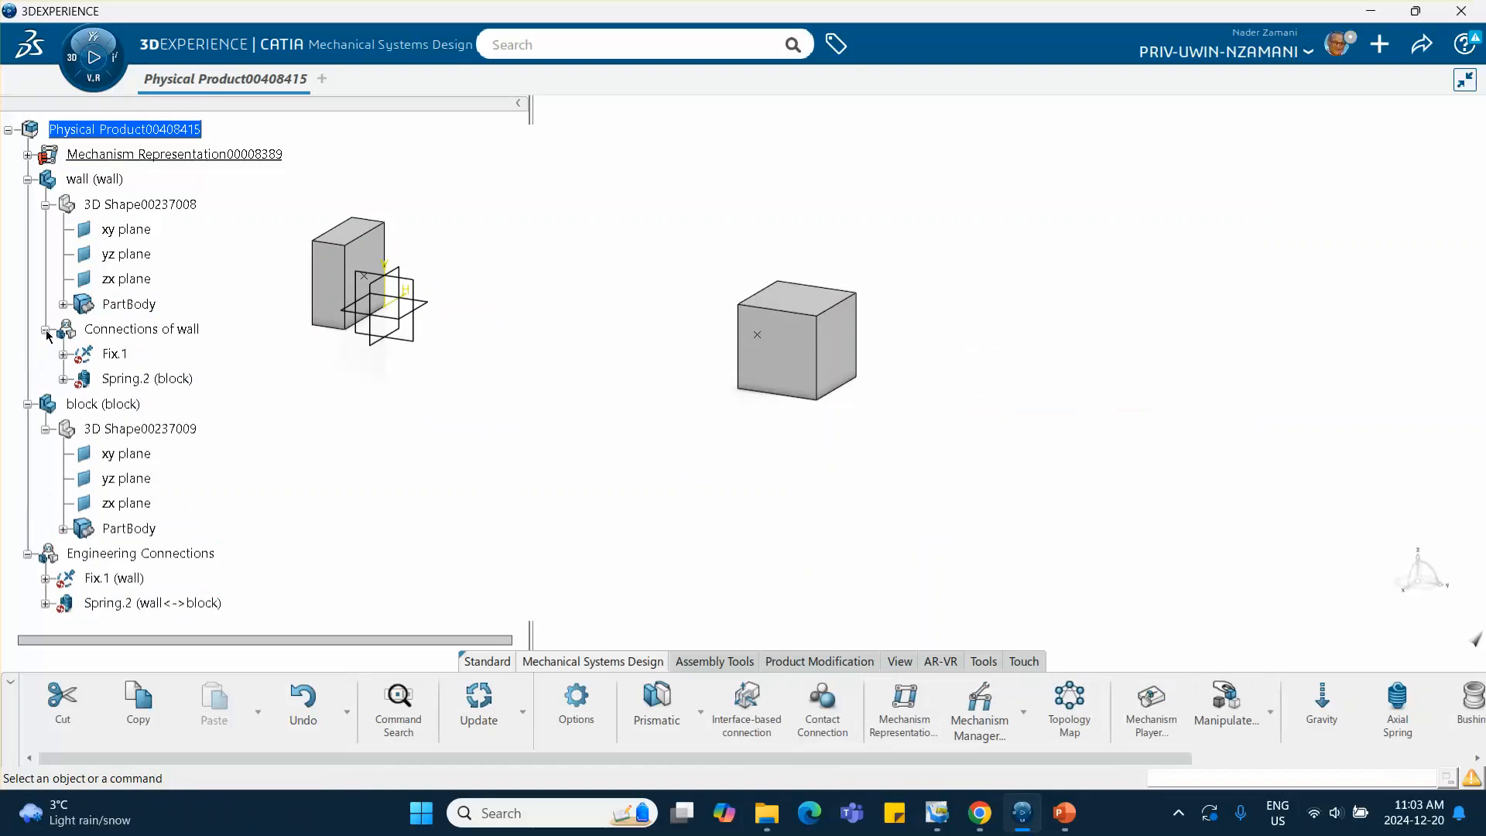
left_click(62, 379)
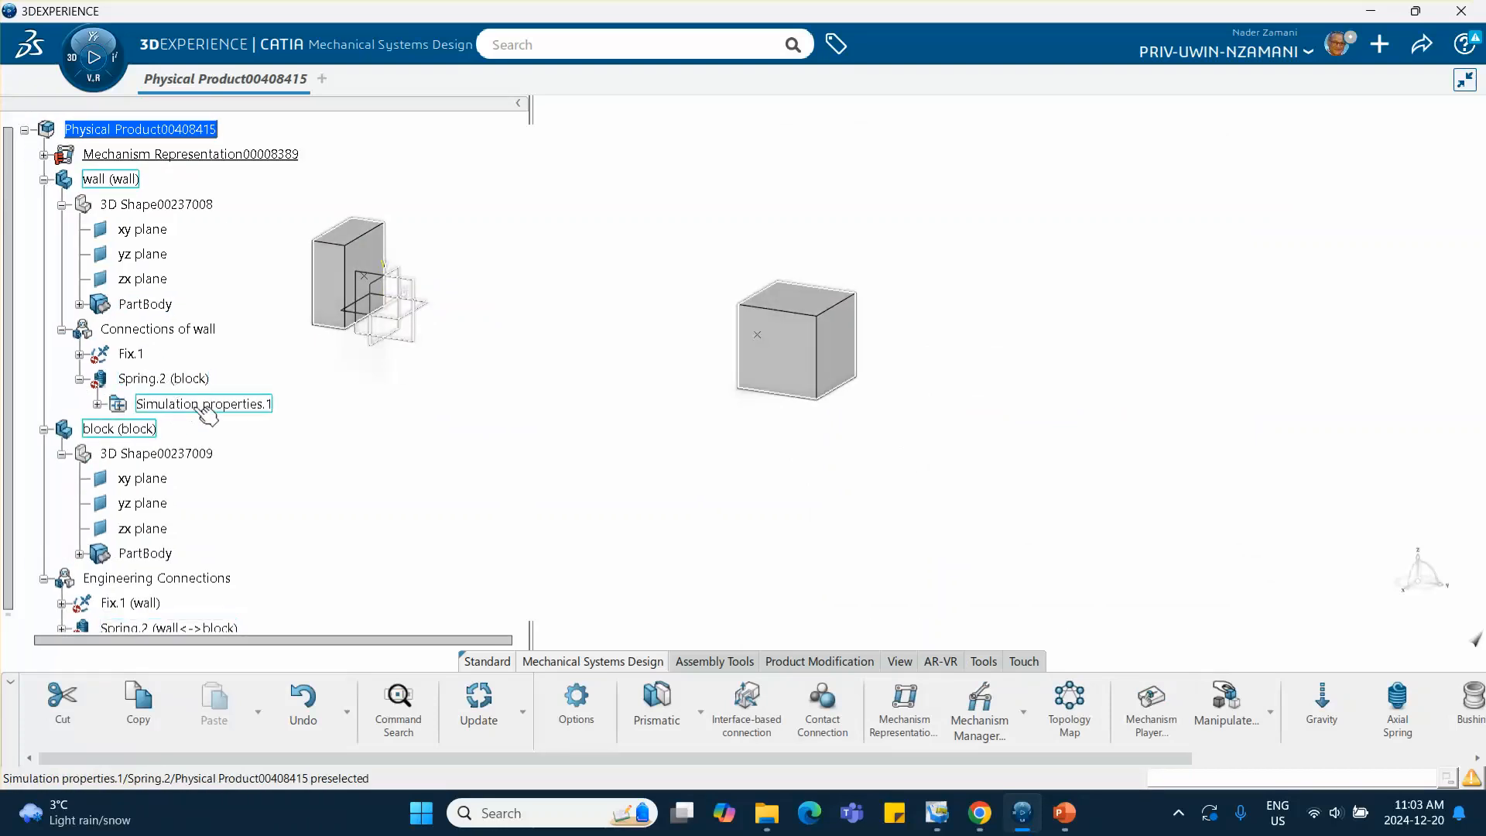
left_click(98, 405)
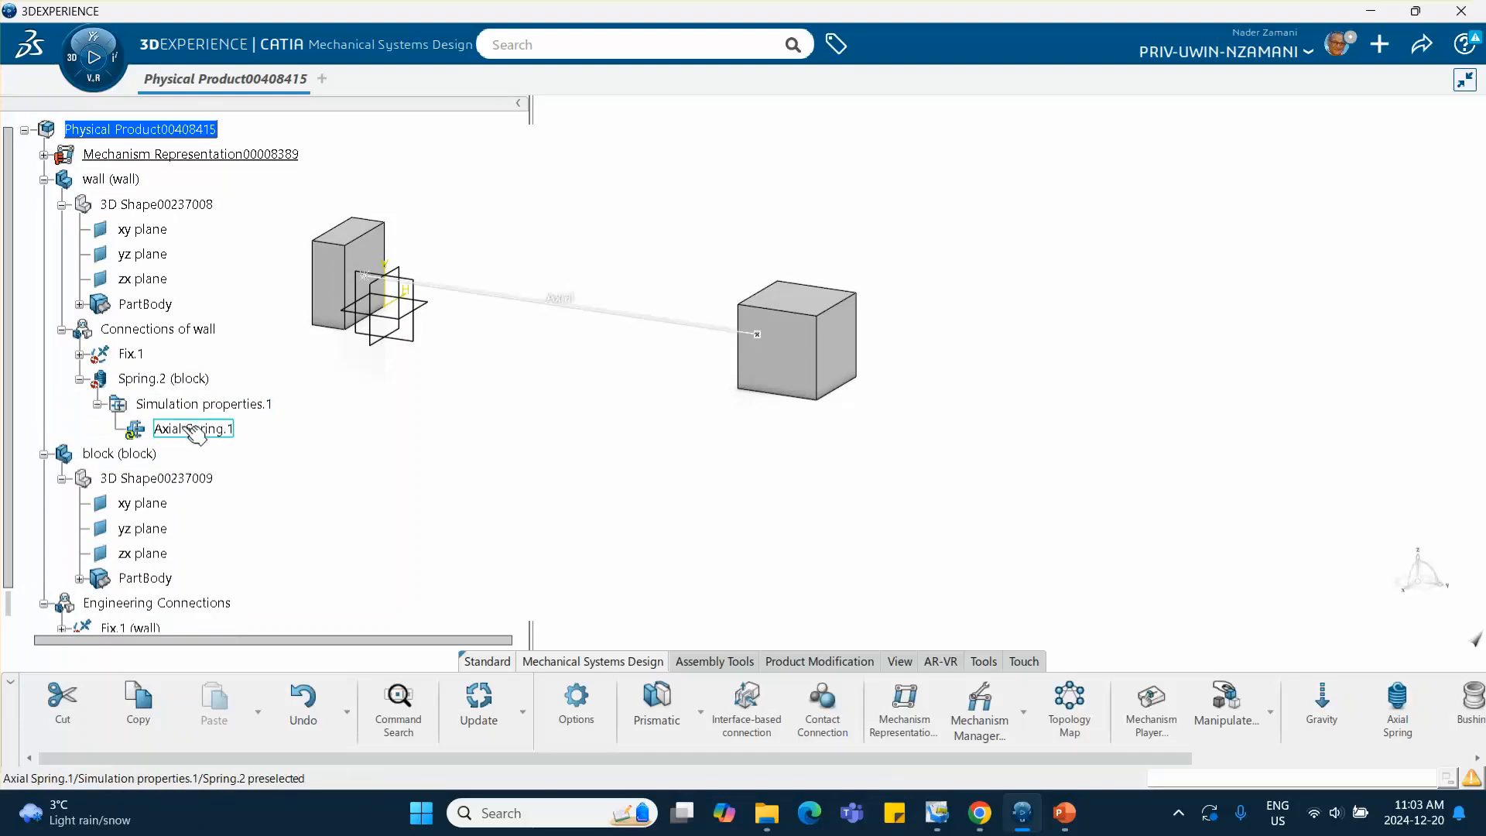
double_click(186, 430)
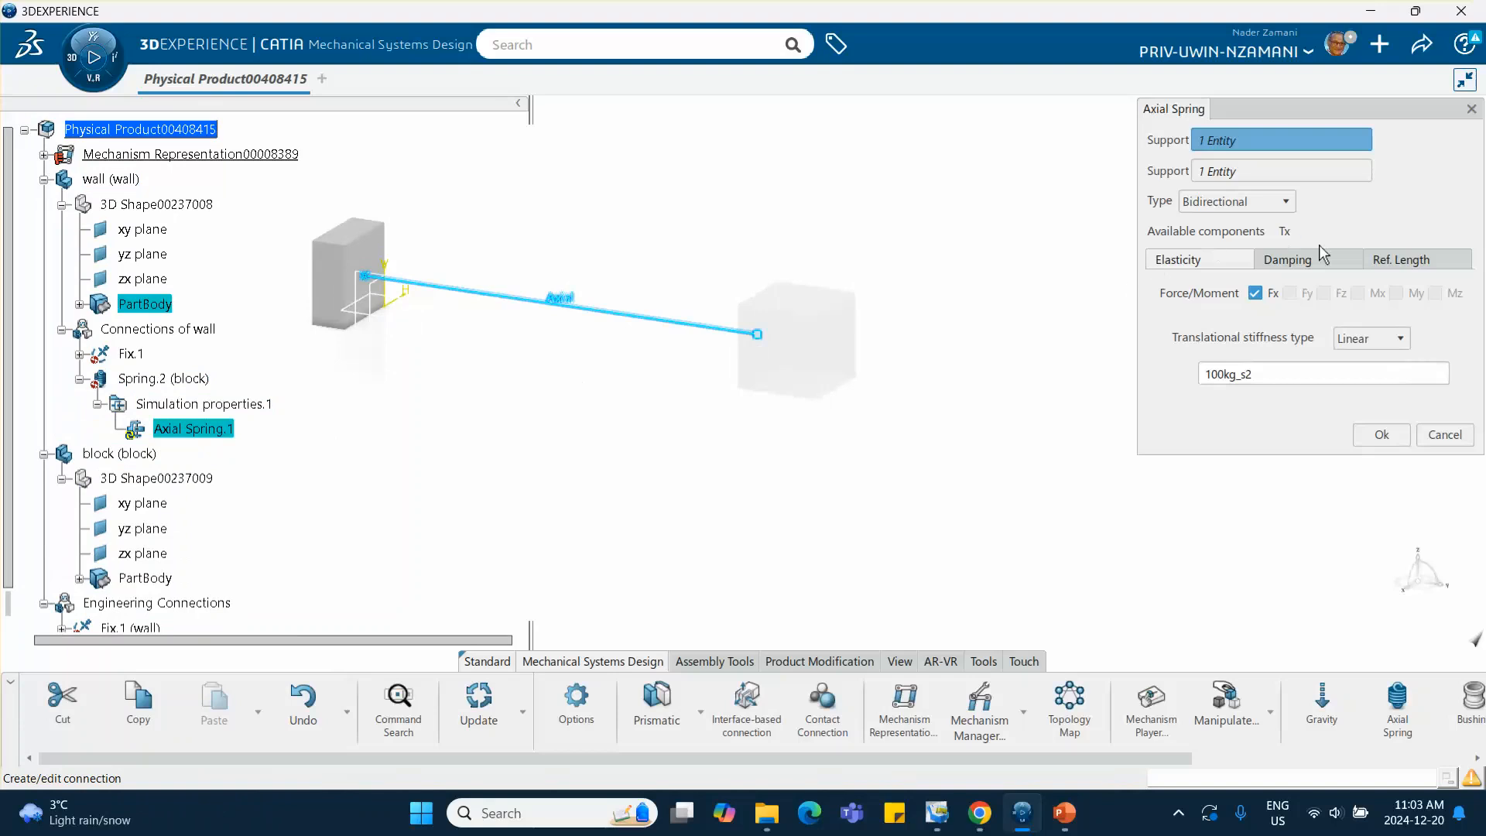
left_click(1445, 436)
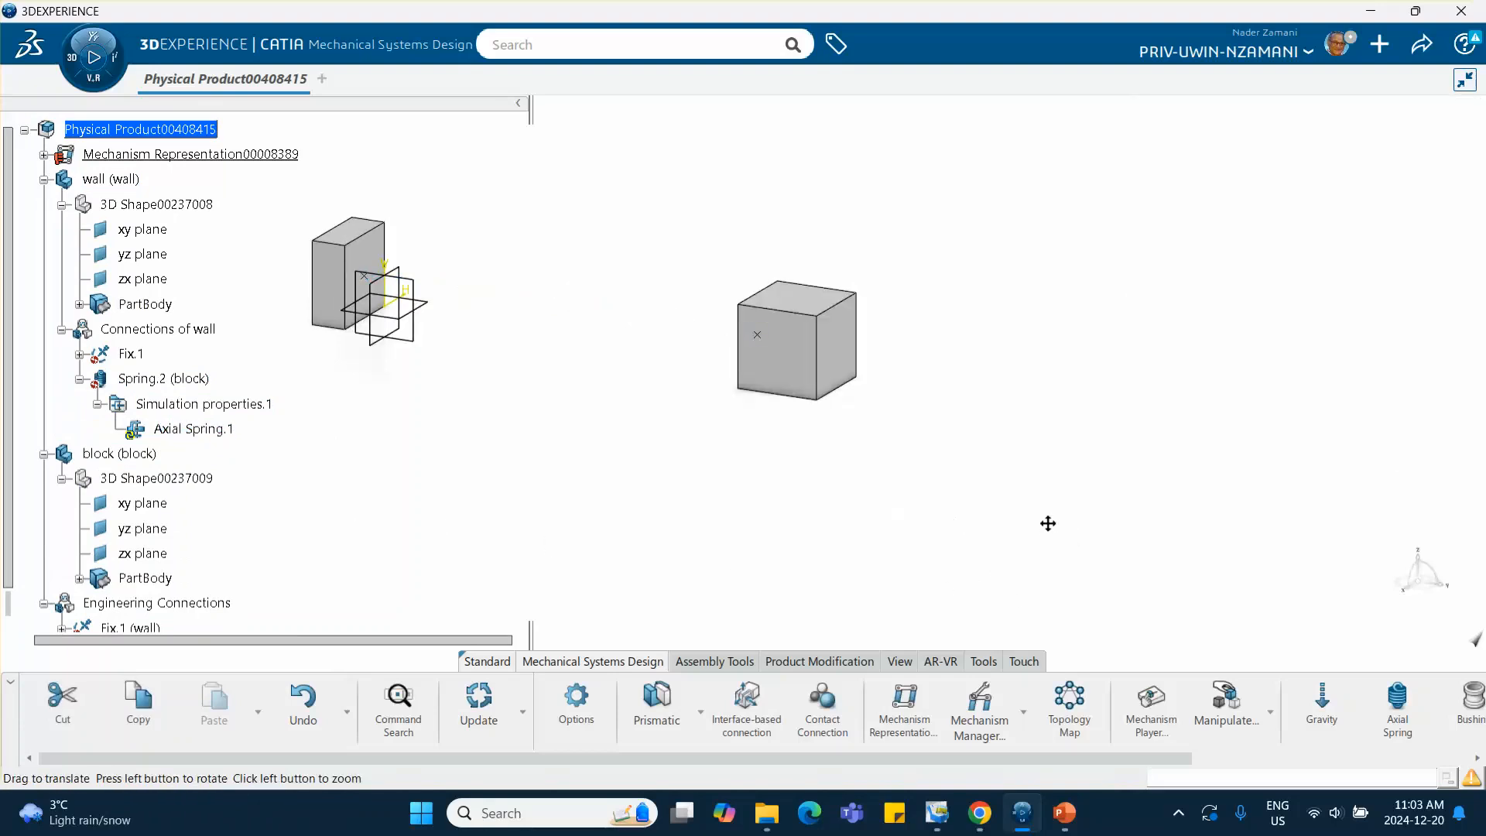
Step: Declare a weight on the wall with Weight Definition and fill its inertia values with those computed from its geometry
mouse_move(1048, 521)
middle_mouse_down()
mouse_move(959, 515)
mouse_move(1041, 517)
middle_mouse_up()
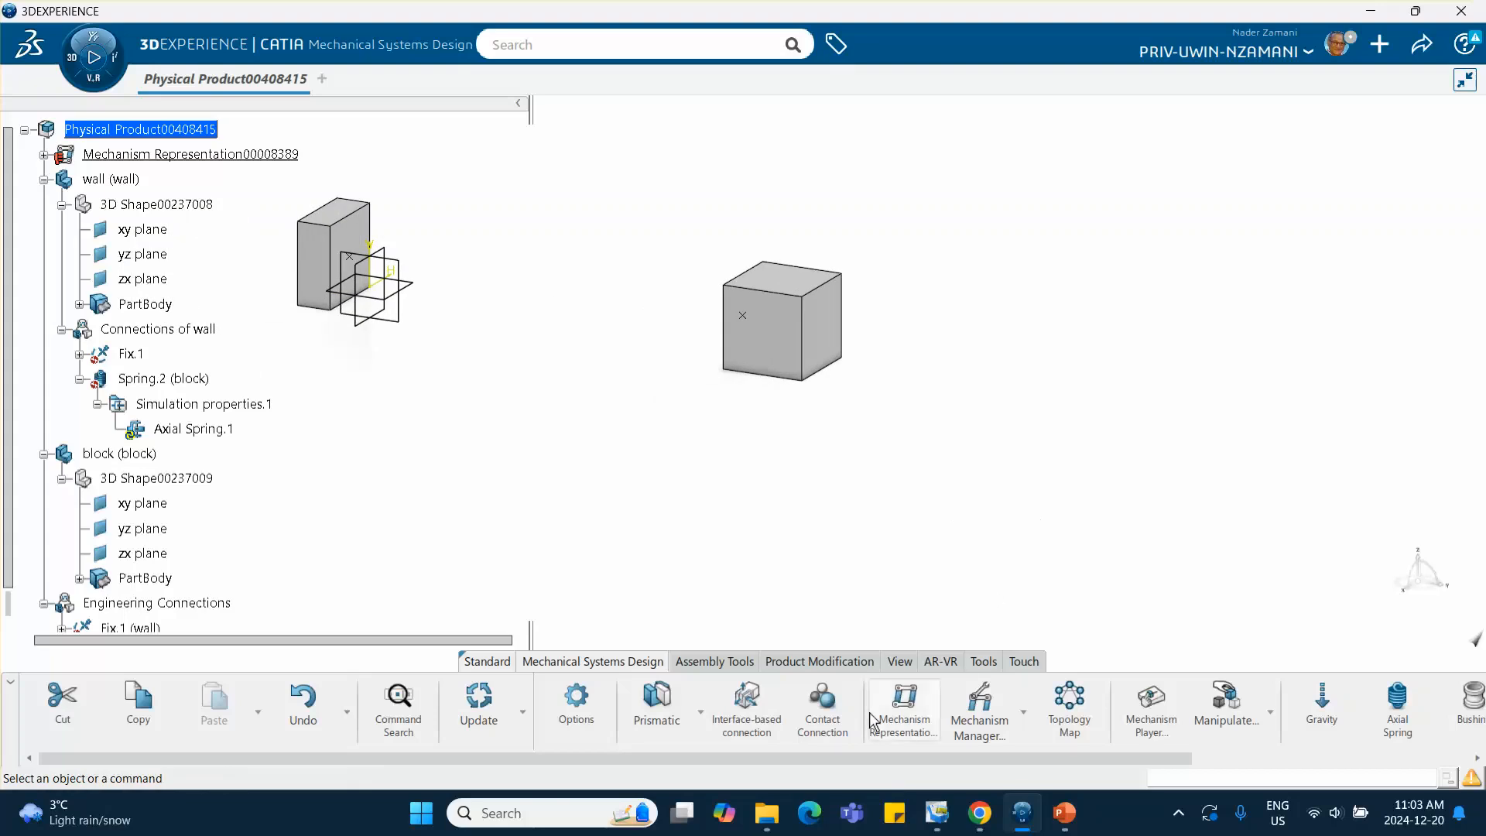
scroll(706, 720, "right", 3)
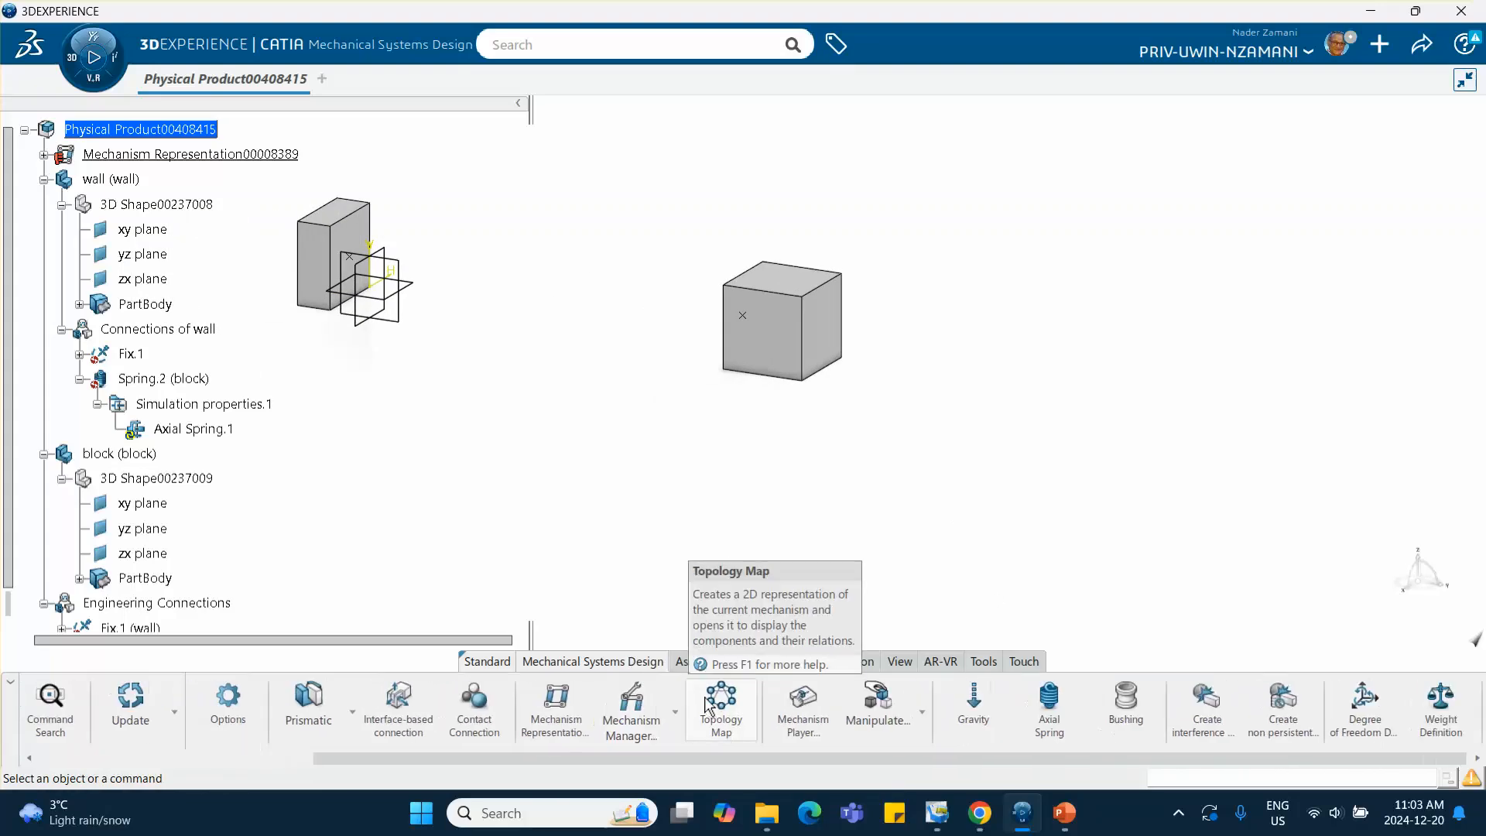
left_click(1441, 701)
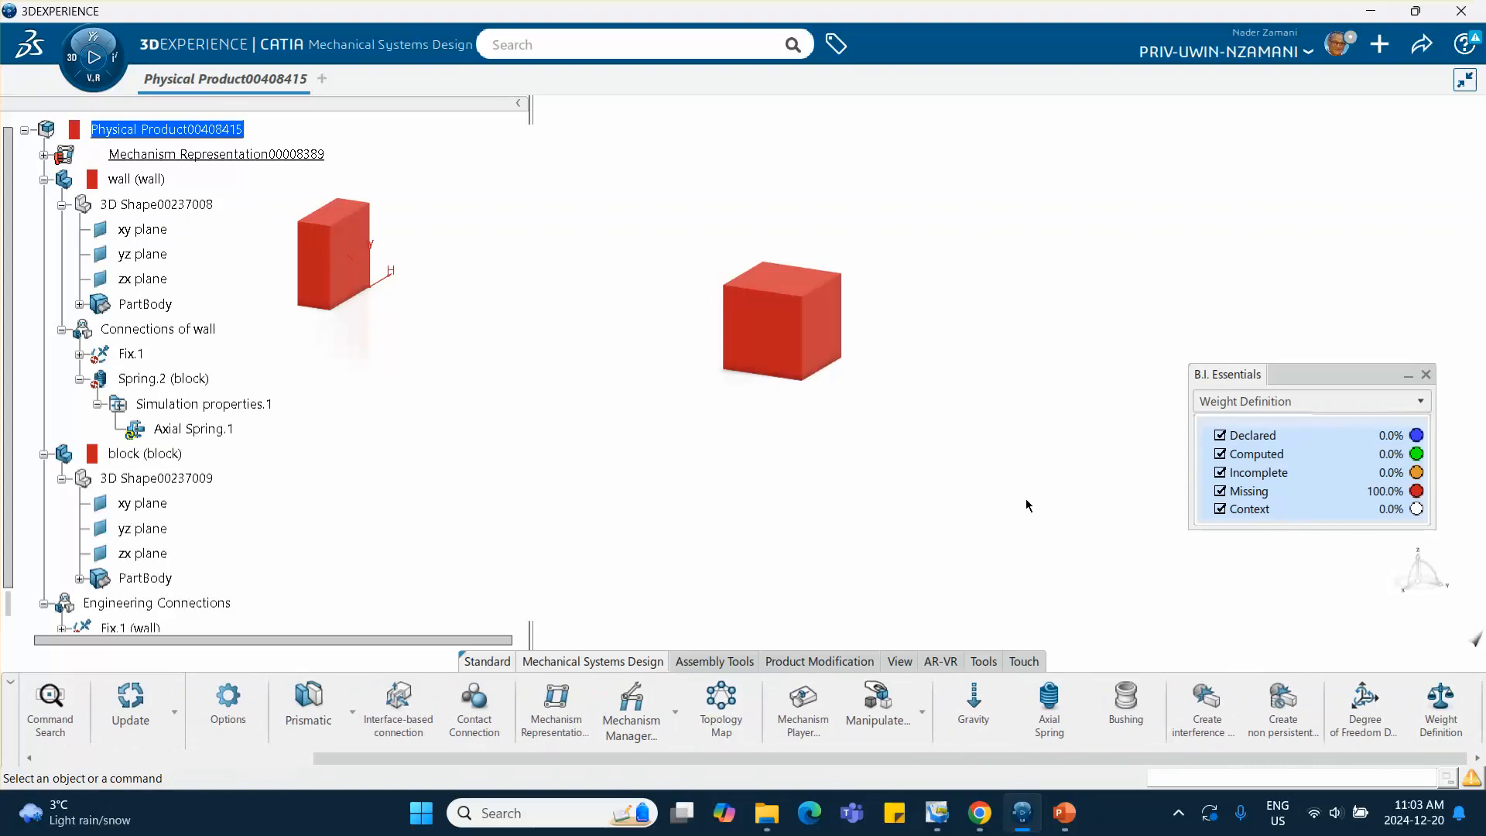
left_click(145, 183)
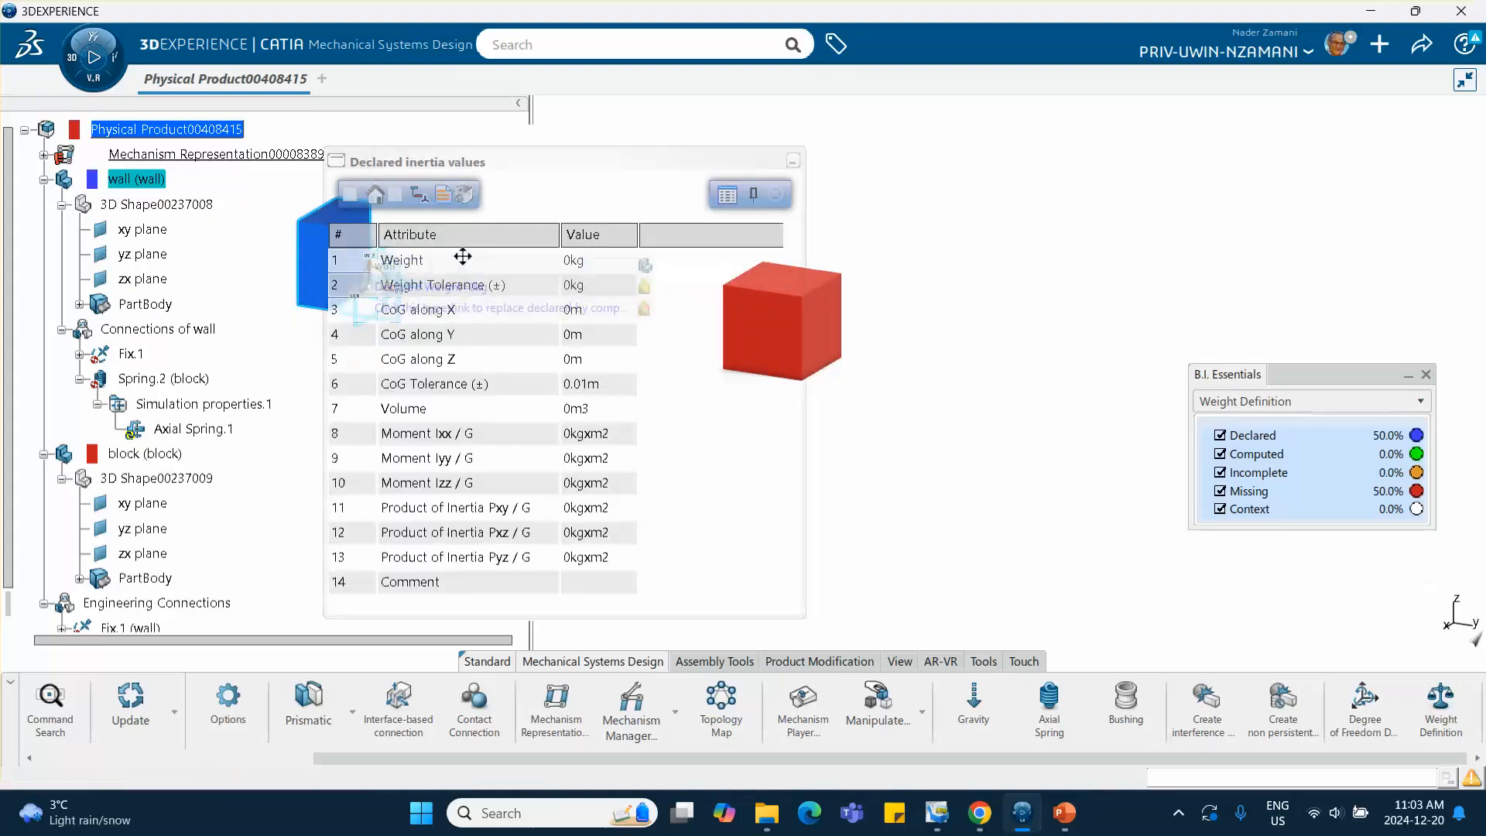
left_click(463, 254)
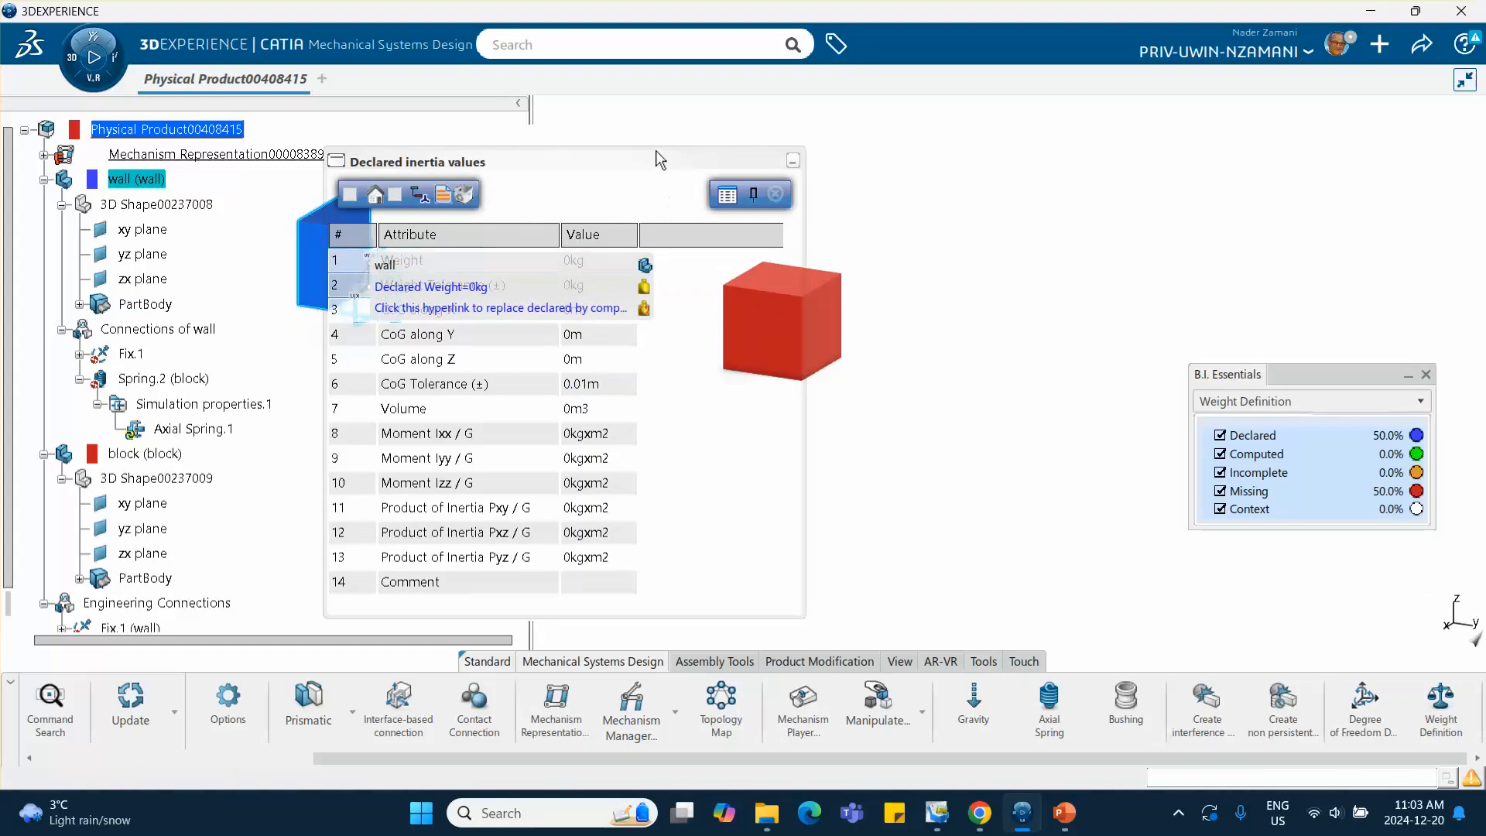
left_click_drag(656, 159, 1005, 138)
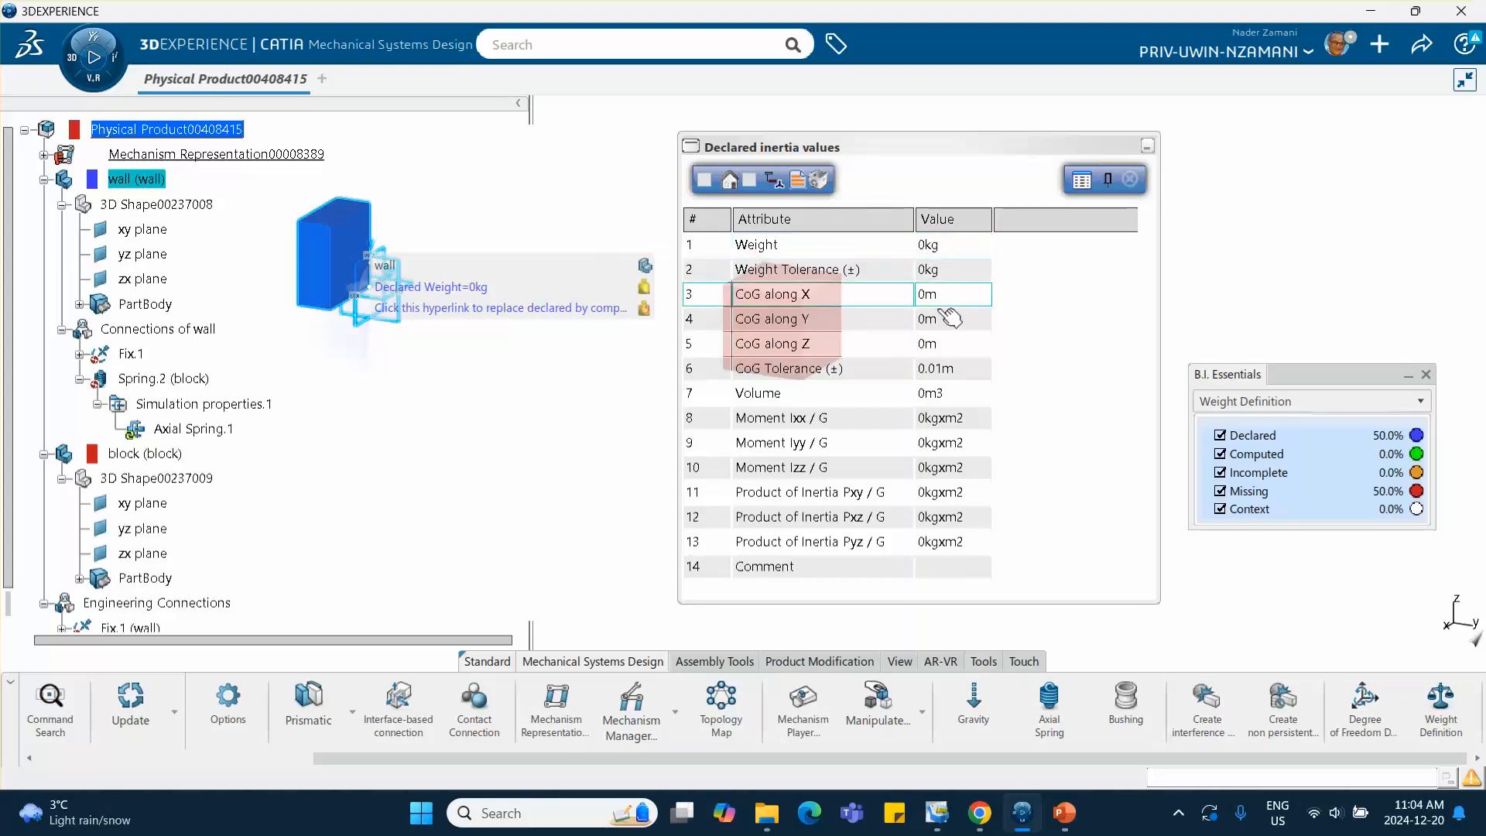
left_click(706, 184)
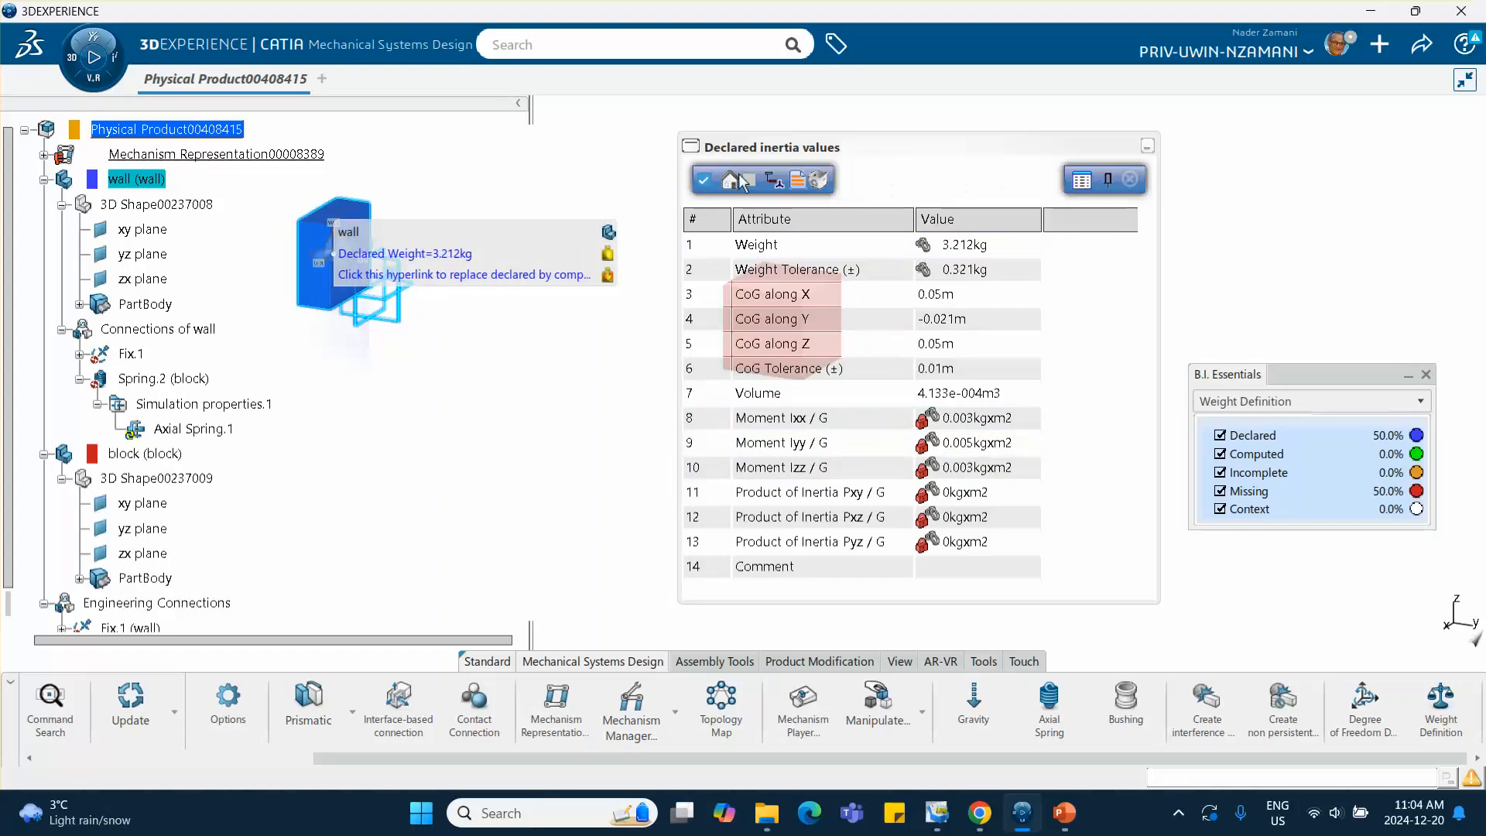
left_click(977, 246)
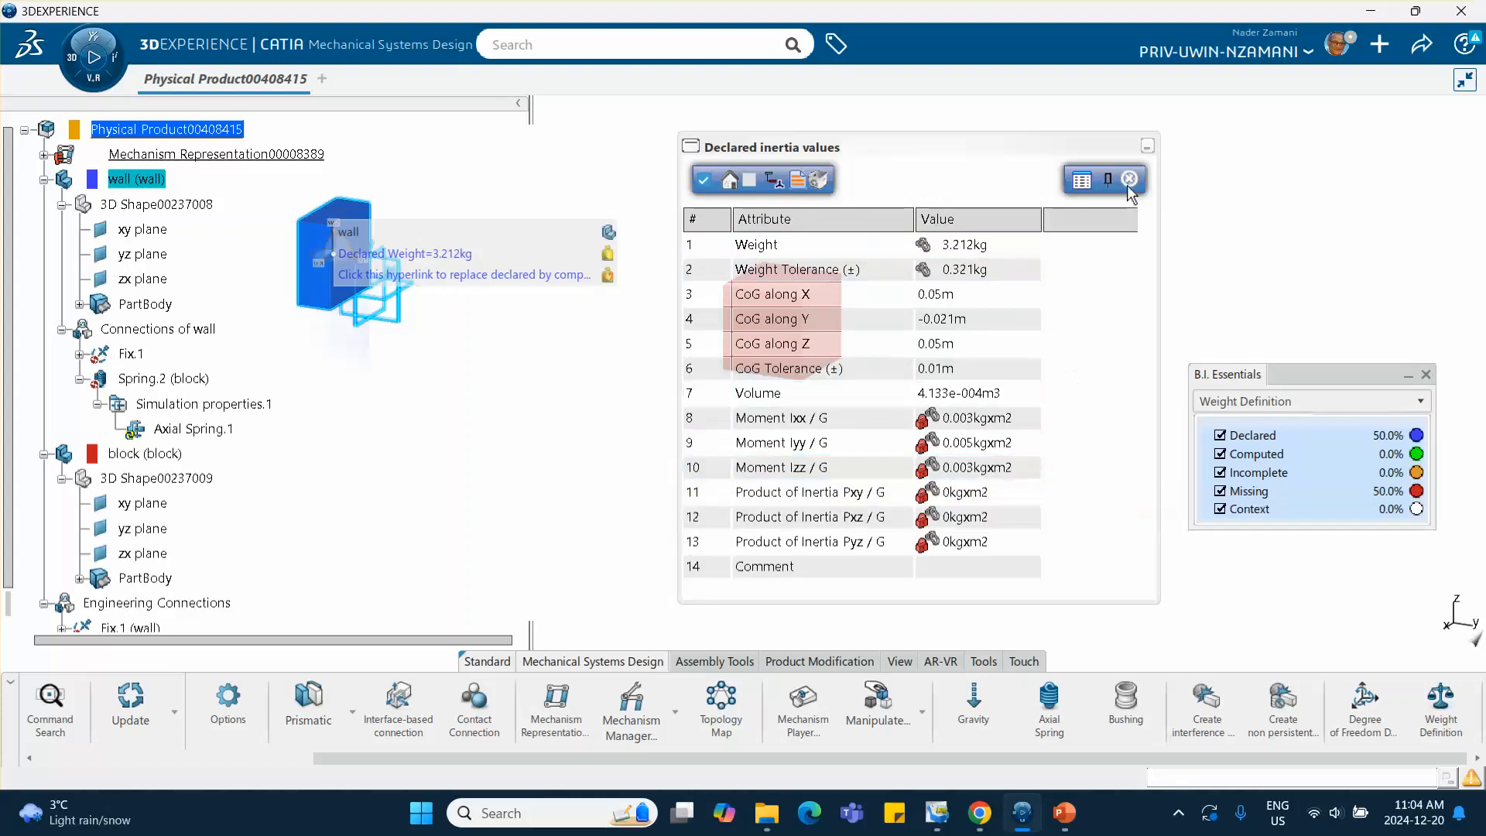
left_click(1130, 179)
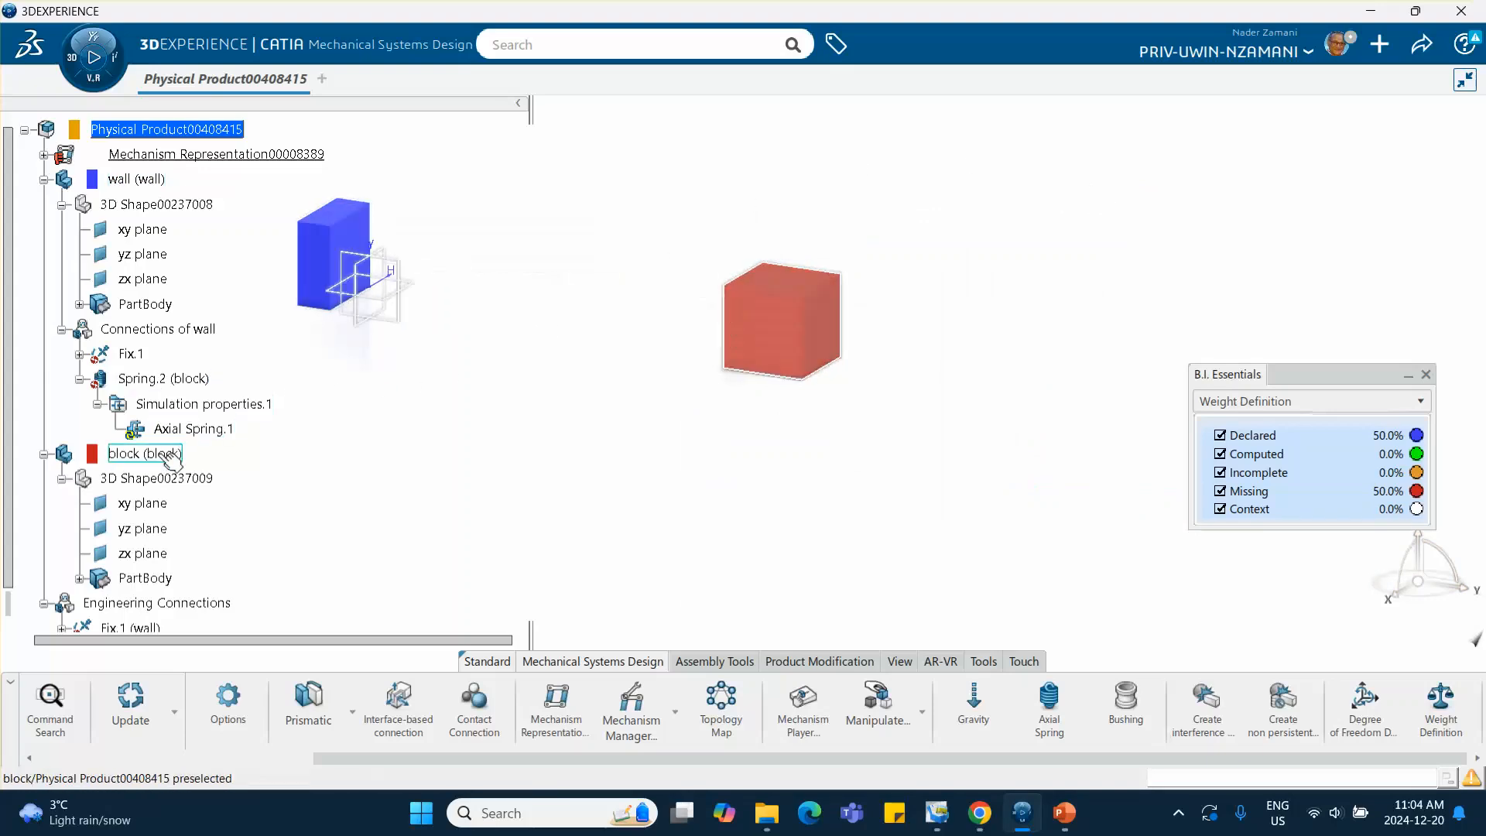
Step: Declare a weight on the block and fill its inertia values with those computed from its geometry
left_click(146, 453)
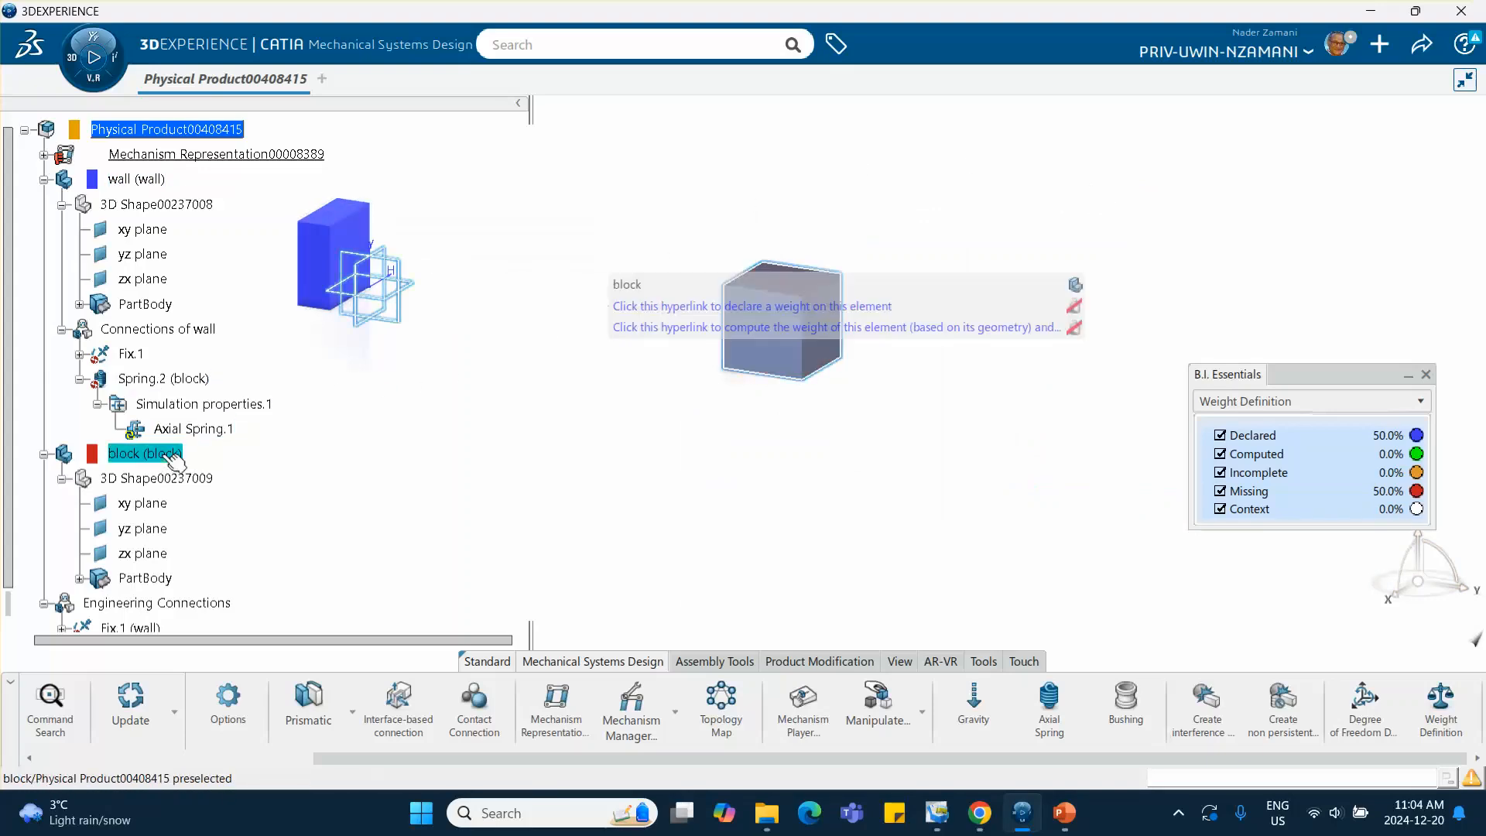
left_click(680, 308)
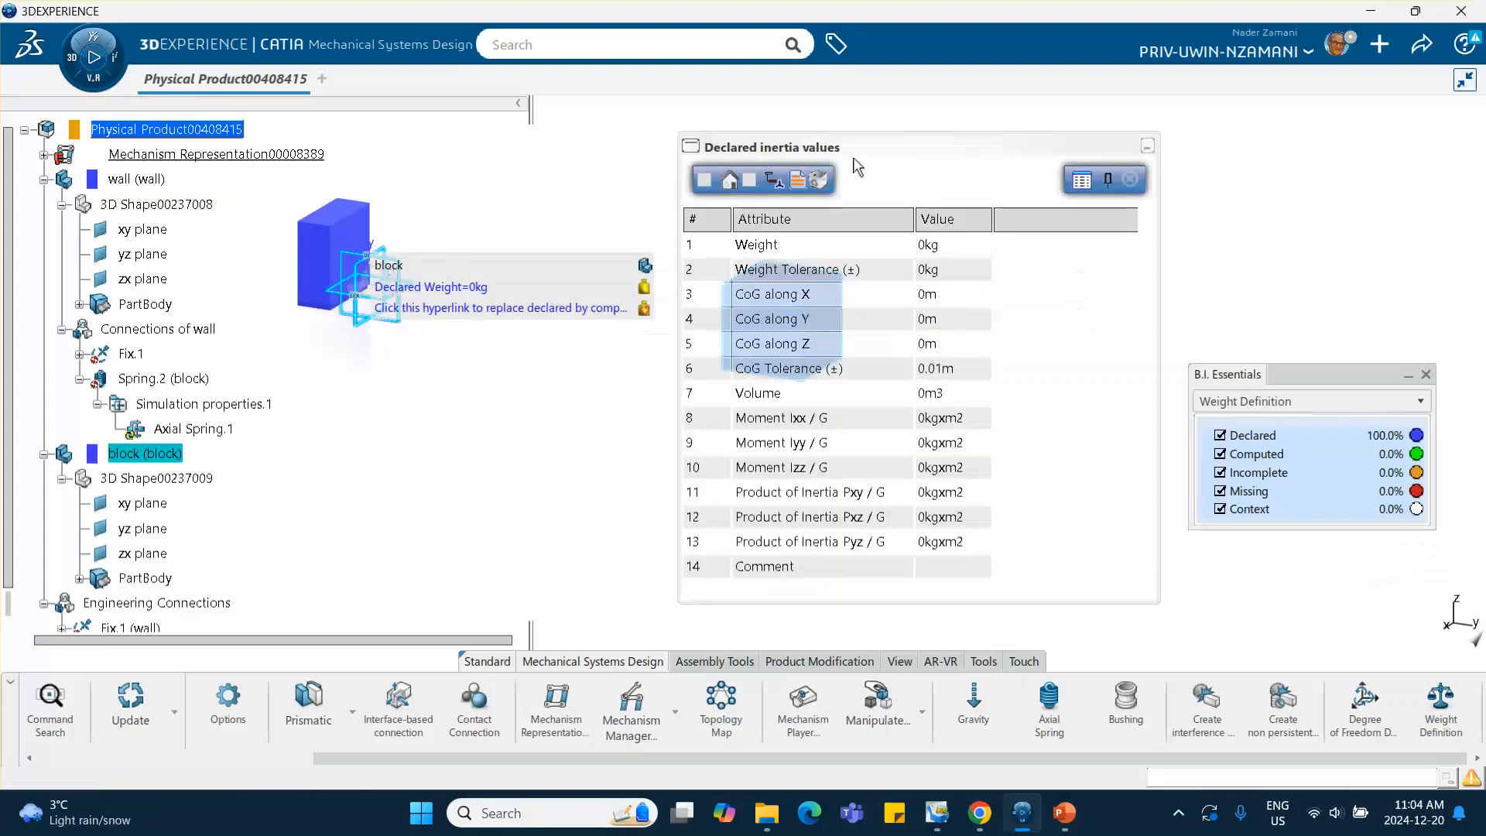
left_click_drag(910, 147, 1082, 114)
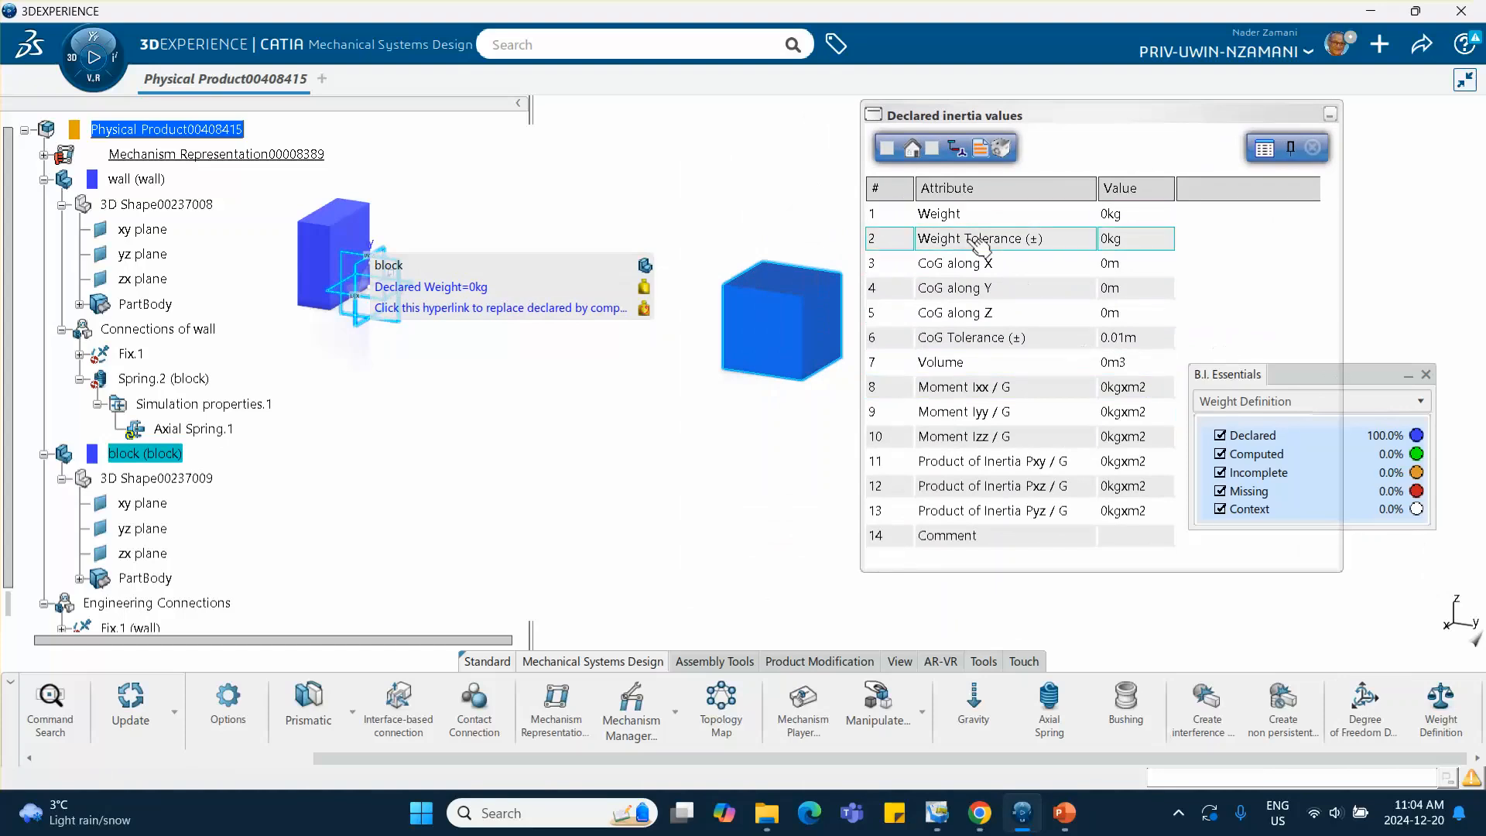
middle_click_drag(752, 290, 639, 298)
left_click_drag(1066, 113, 965, 131)
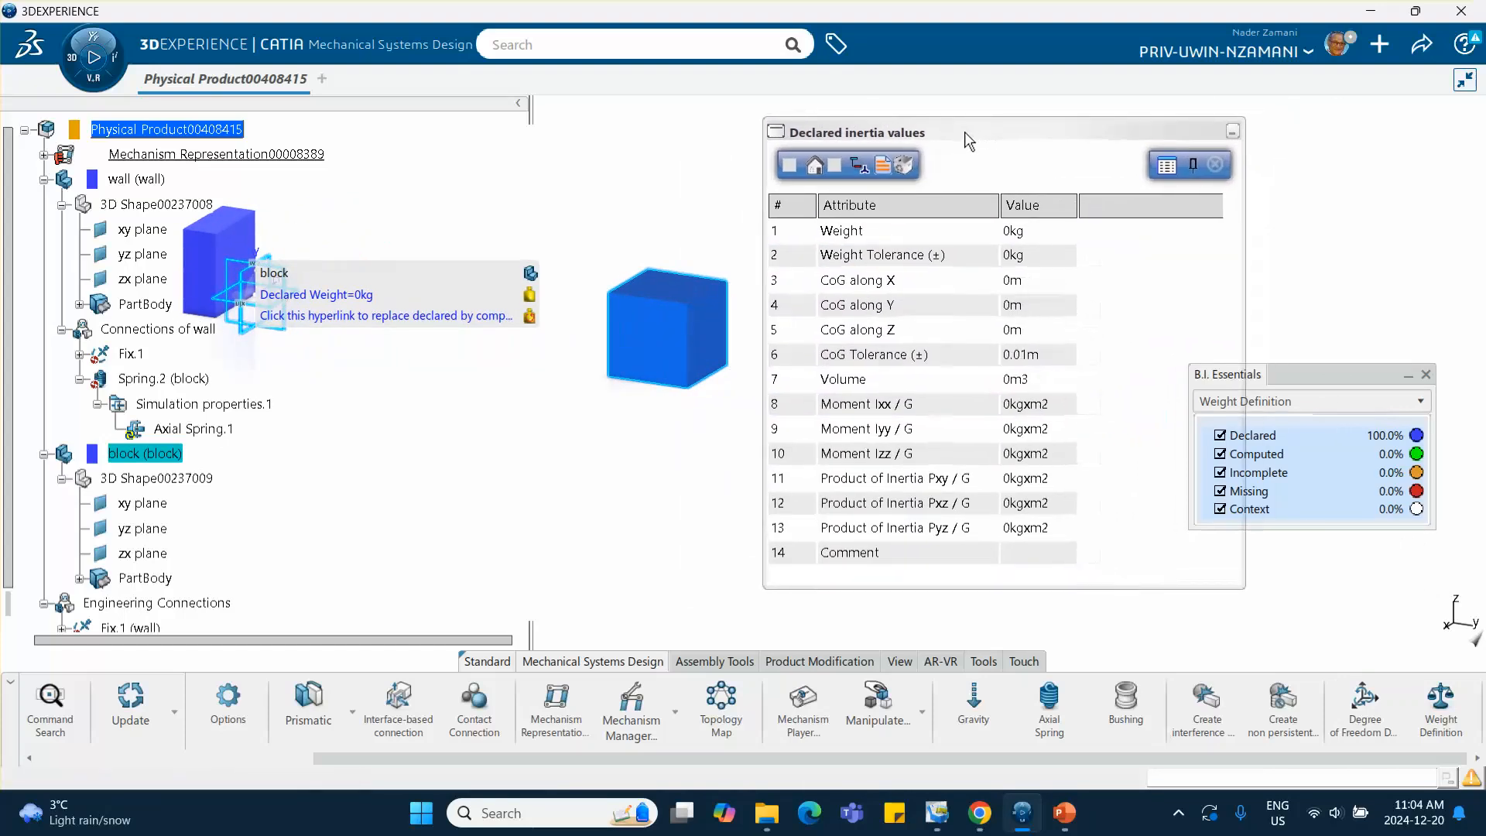
left_click(790, 166)
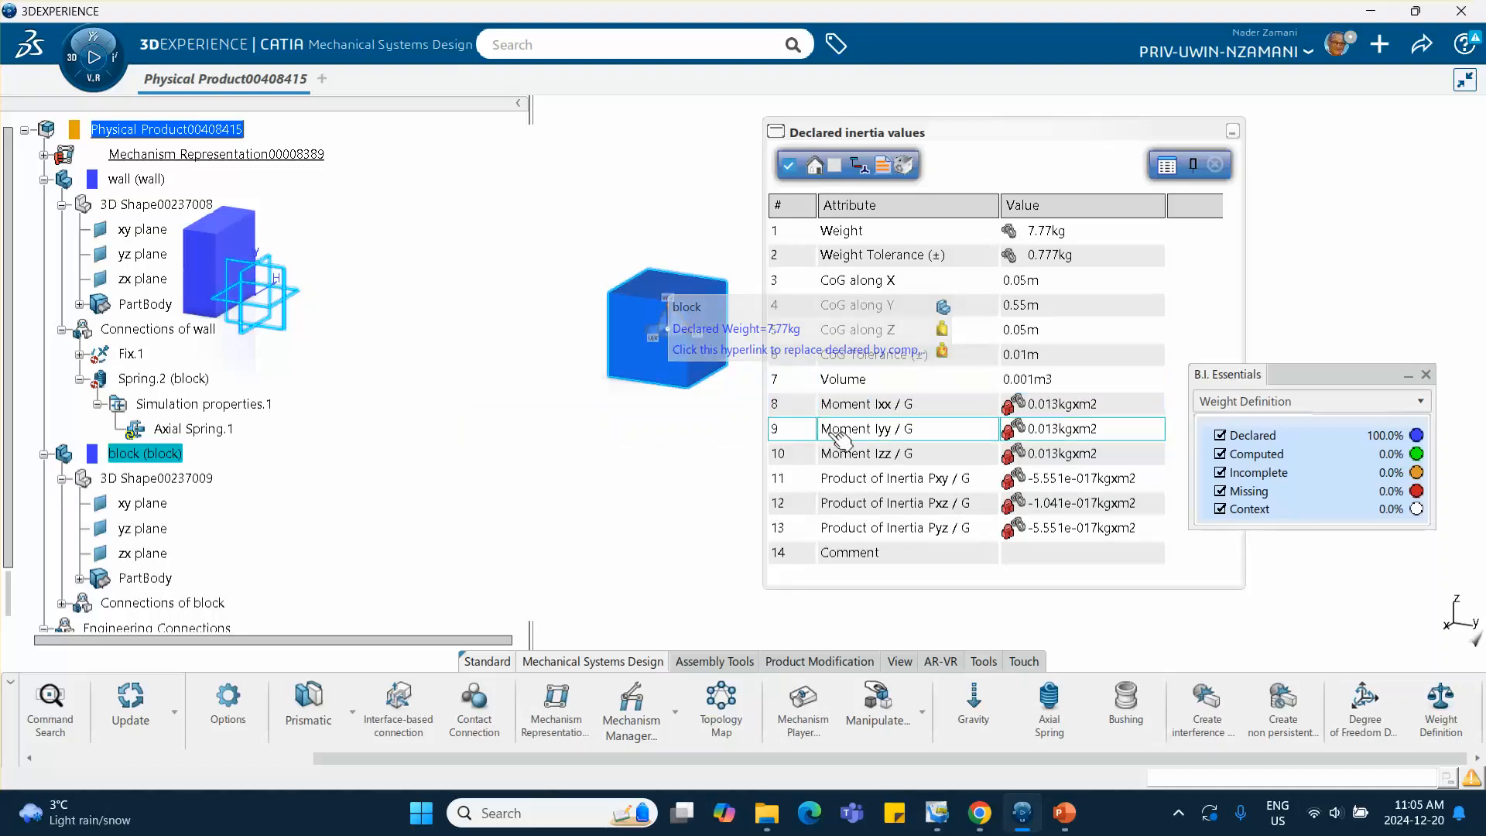
Step: Set the block's declared weight to 40 kg and leave Weight Definition
left_click(1063, 234)
left_click(1053, 231)
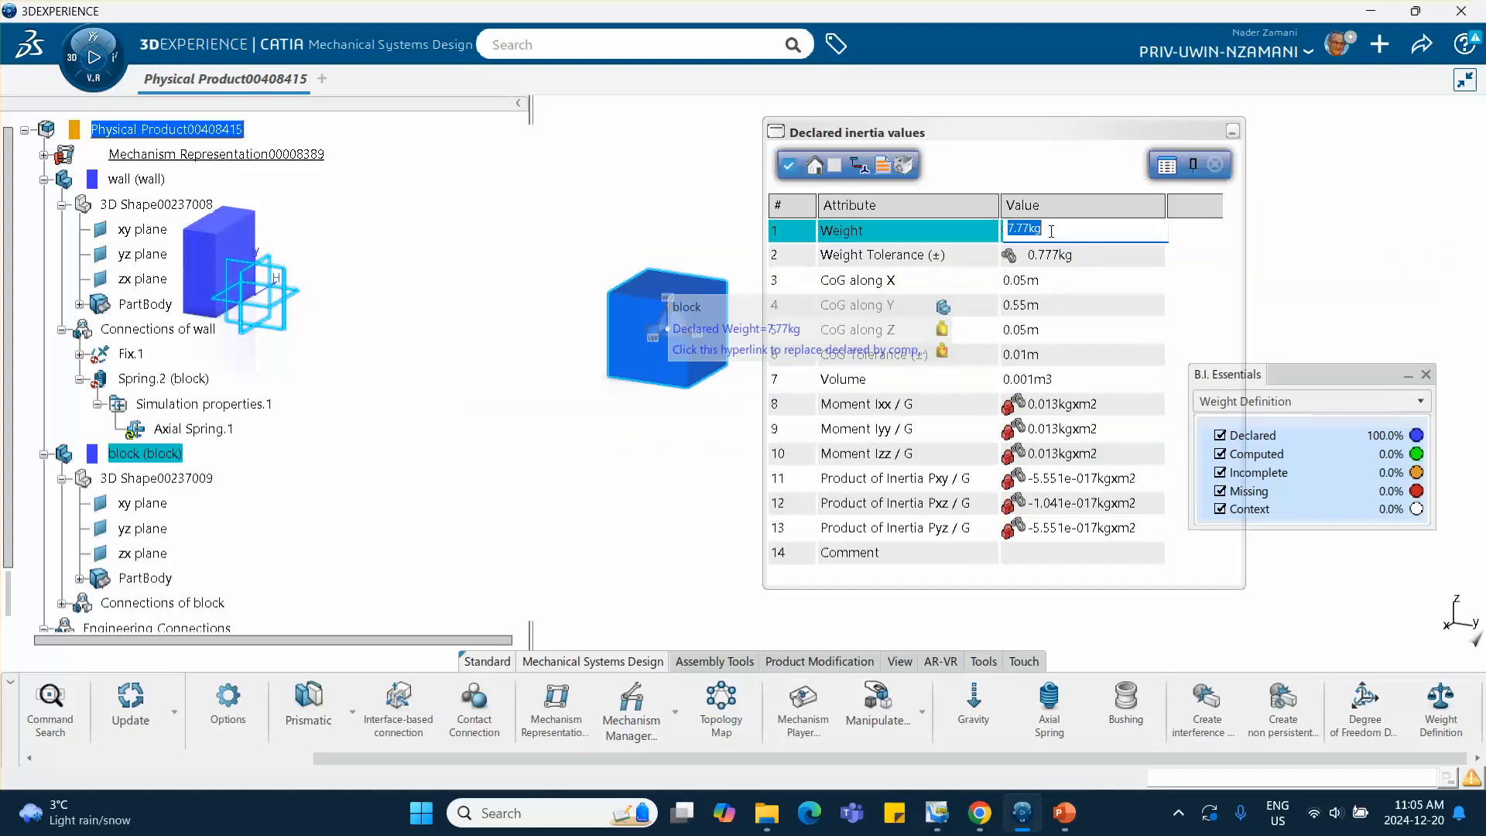
type("40")
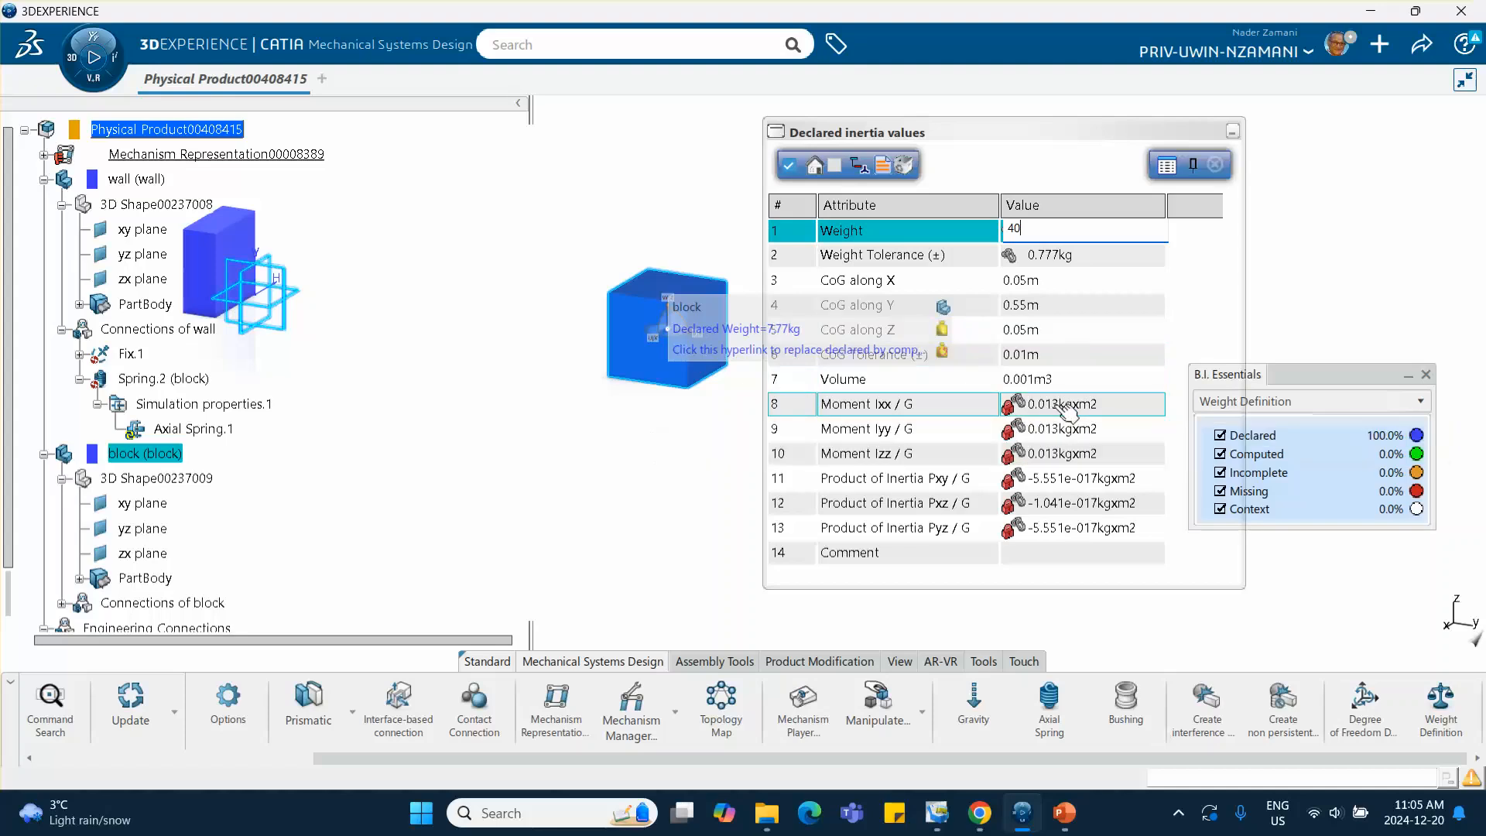
key("Return")
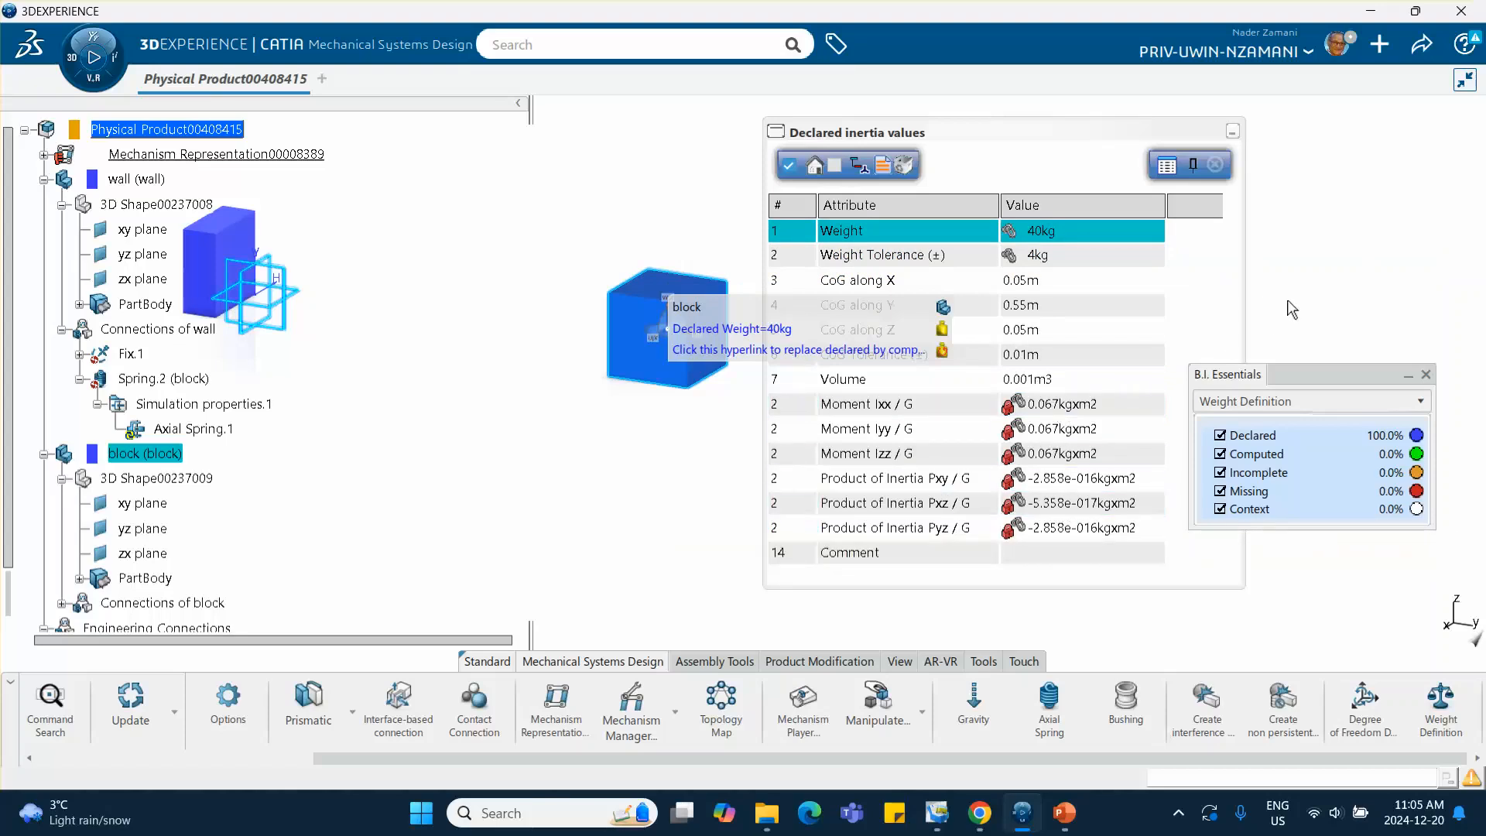
left_click(1215, 166)
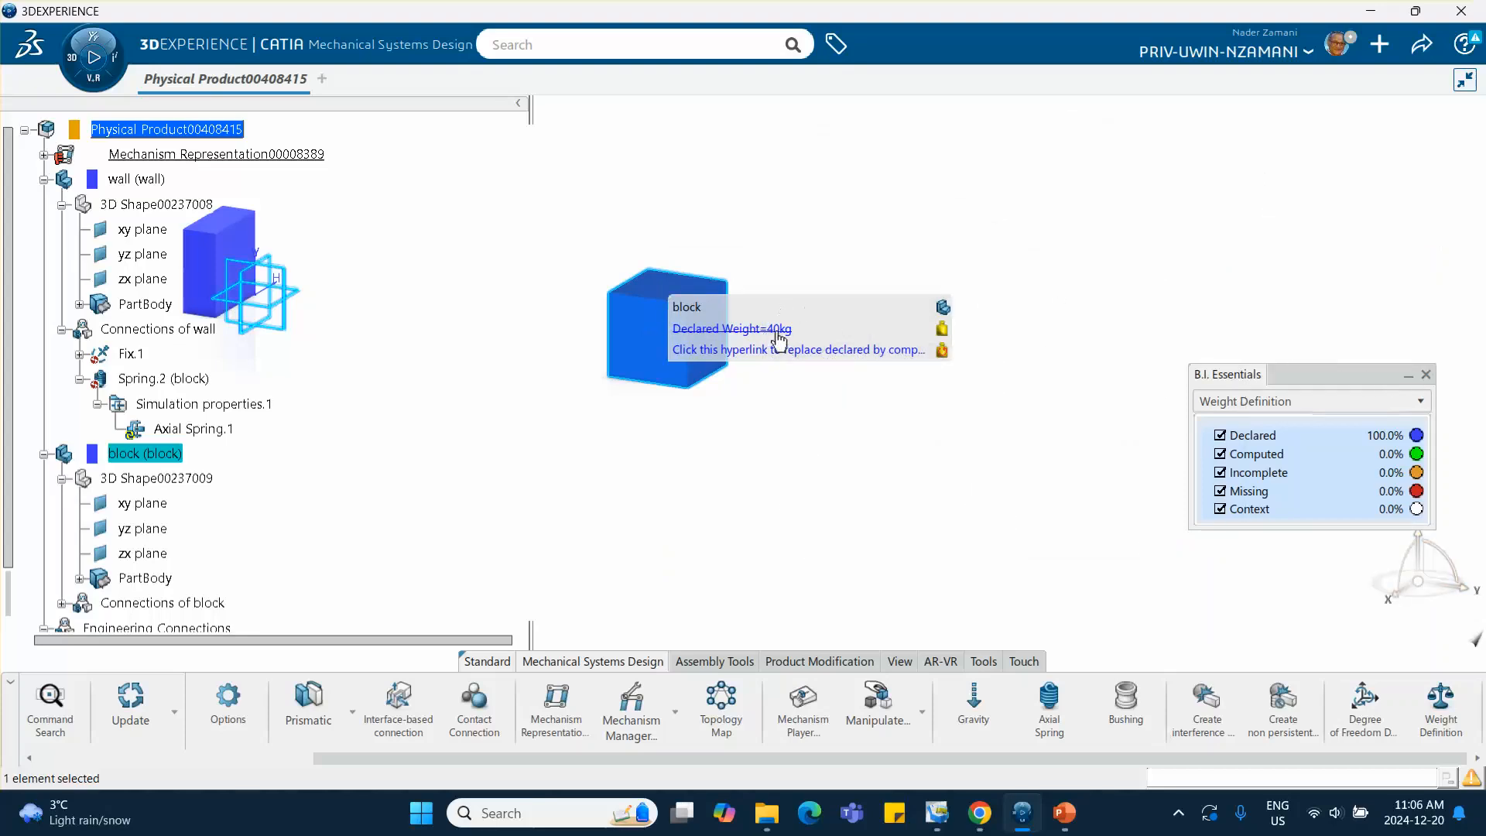
left_click(1426, 377)
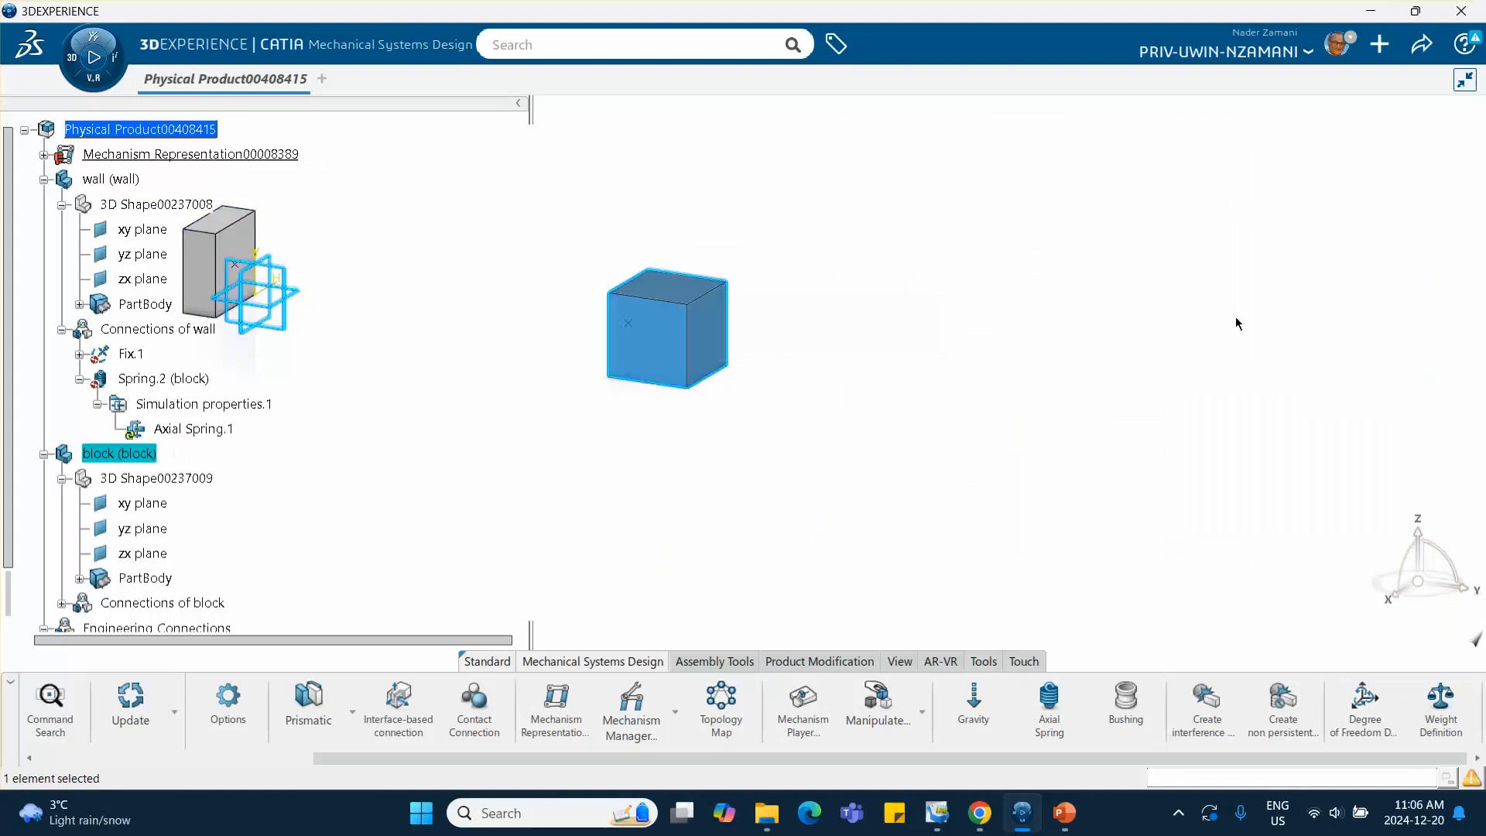
Step: Check the wall's and block's weight declaration status with Weight Definition, leaving it without changes
middle_click_drag(879, 235, 855, 282)
left_click(672, 295)
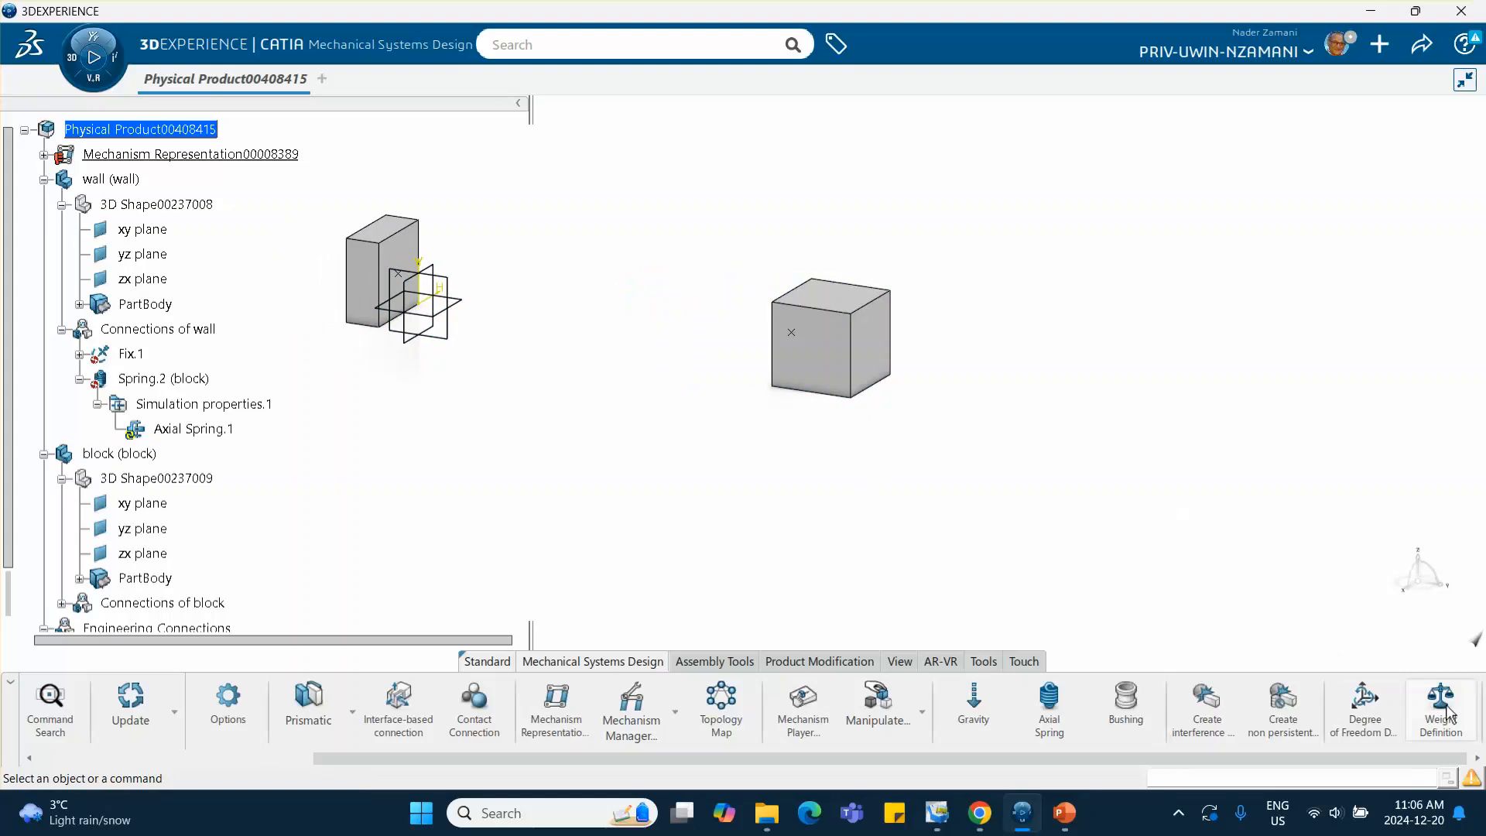
left_click(1447, 711)
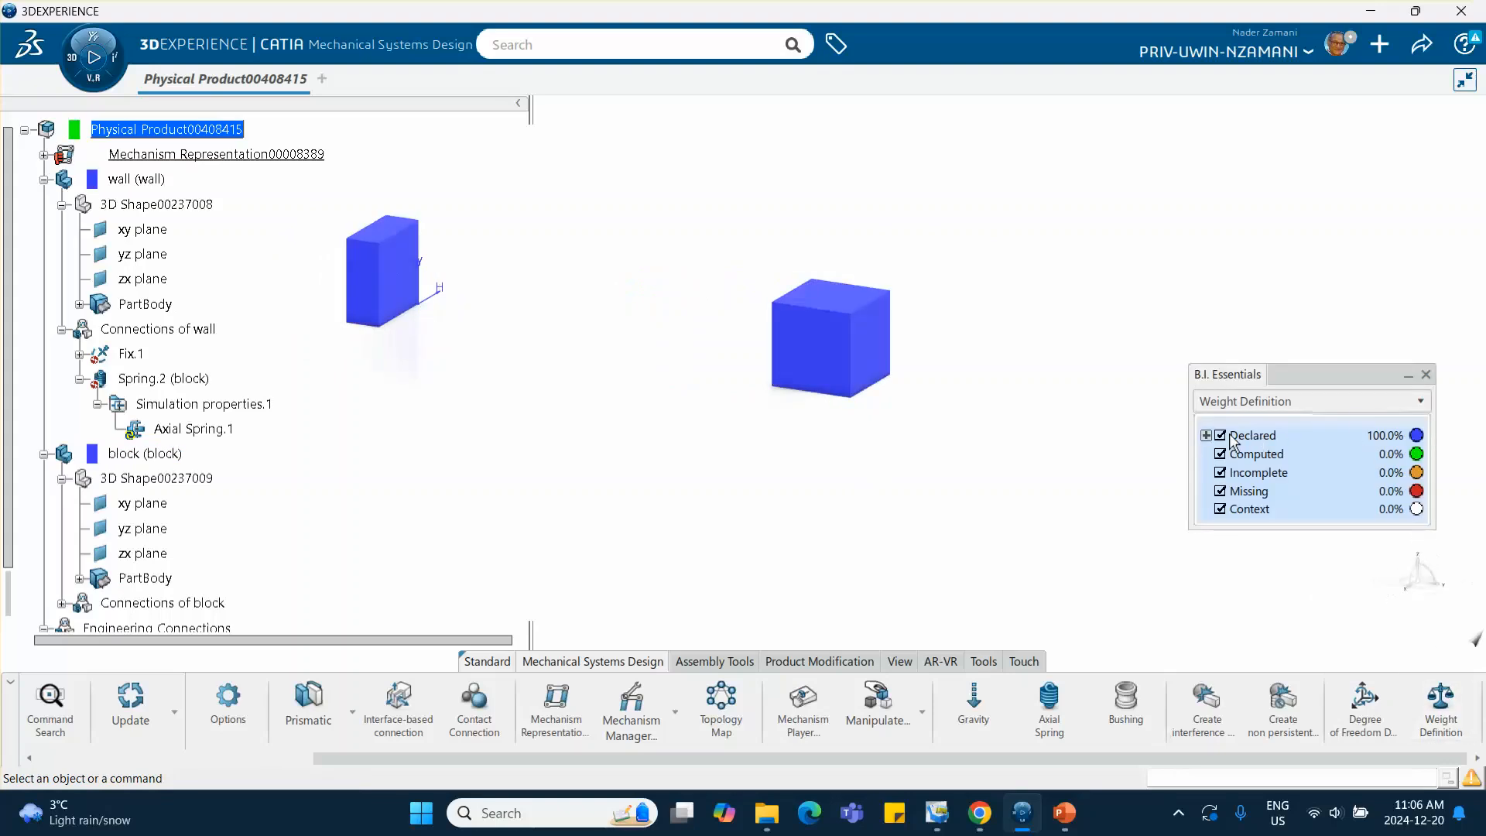
left_click(1426, 375)
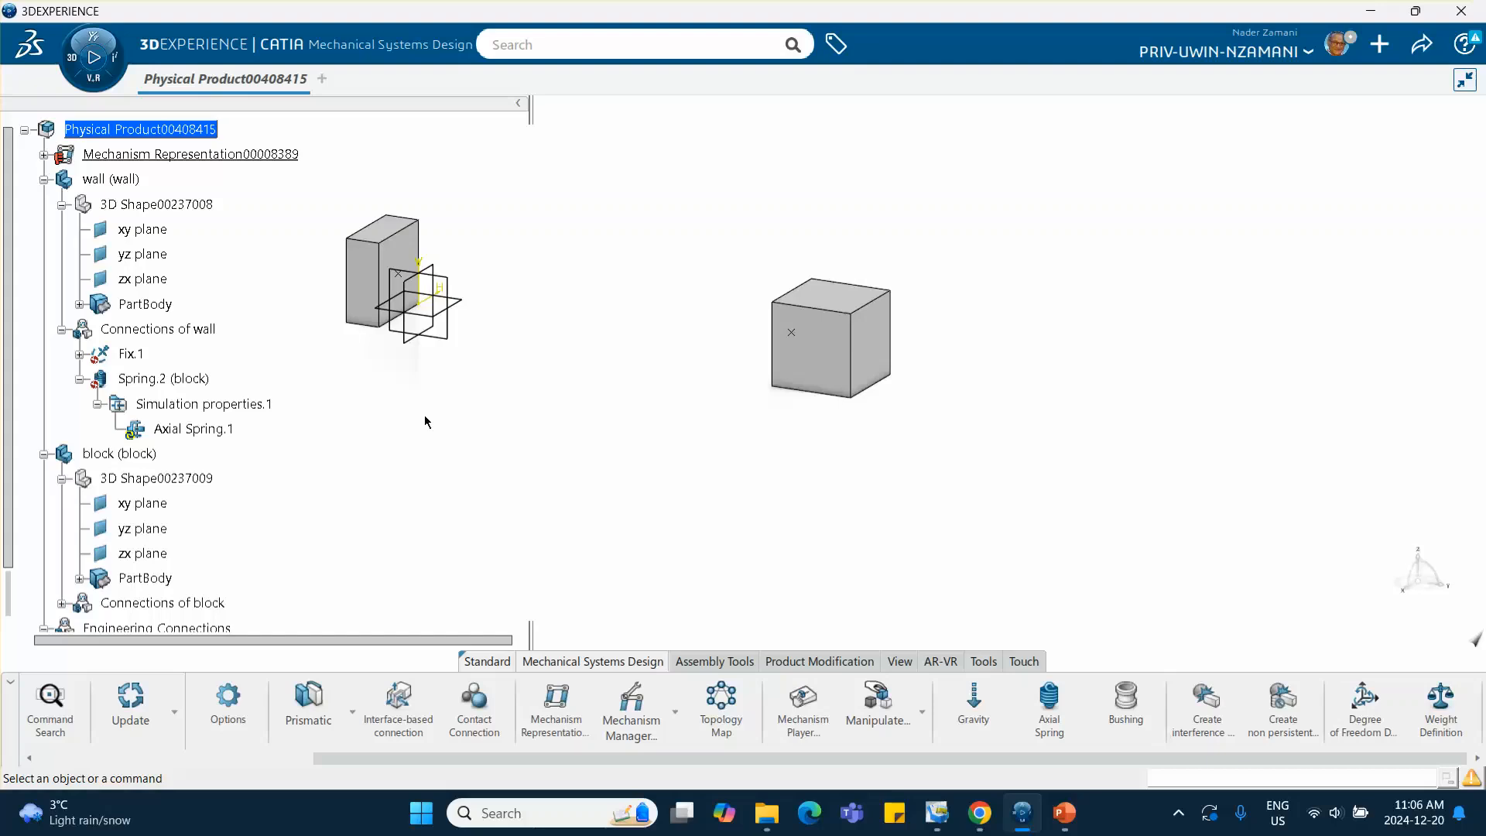
Step: Switch to Mechanical Systems Experience and create a simulation object for the product with a kinematics scenario
left_click(71, 62)
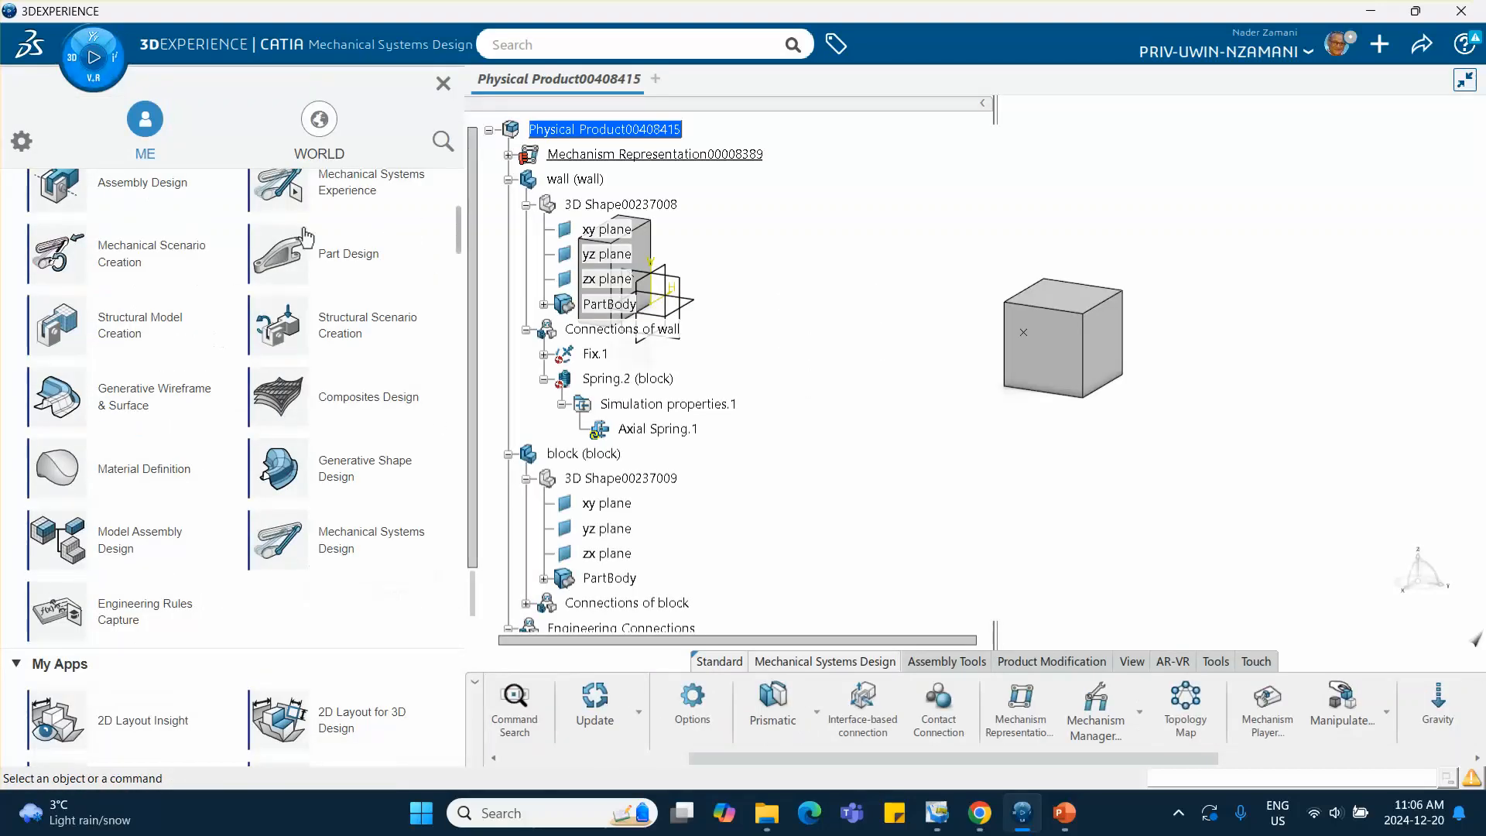
left_click(350, 340)
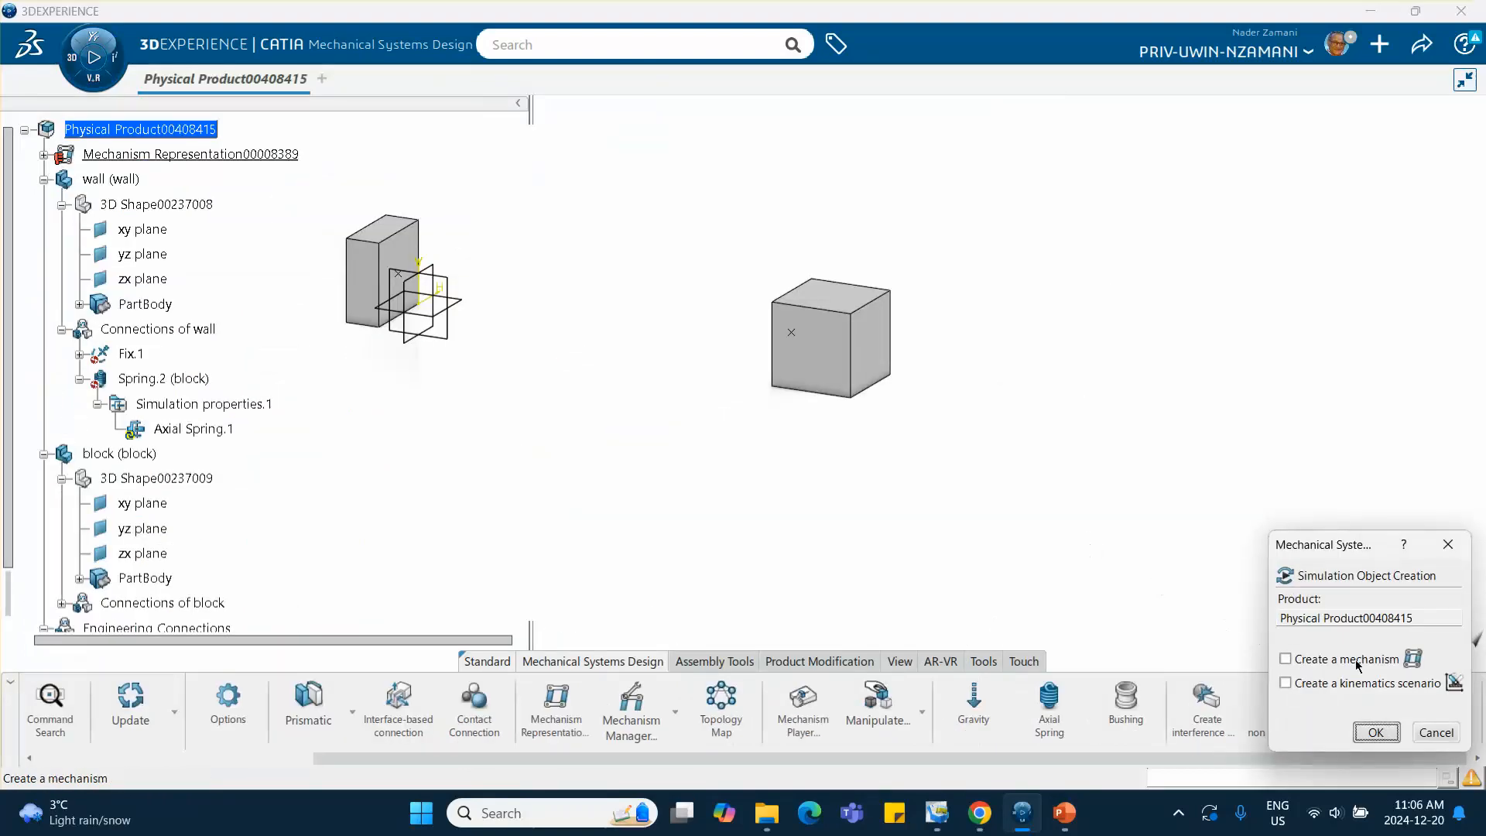
left_click(1286, 683)
left_click(1376, 732)
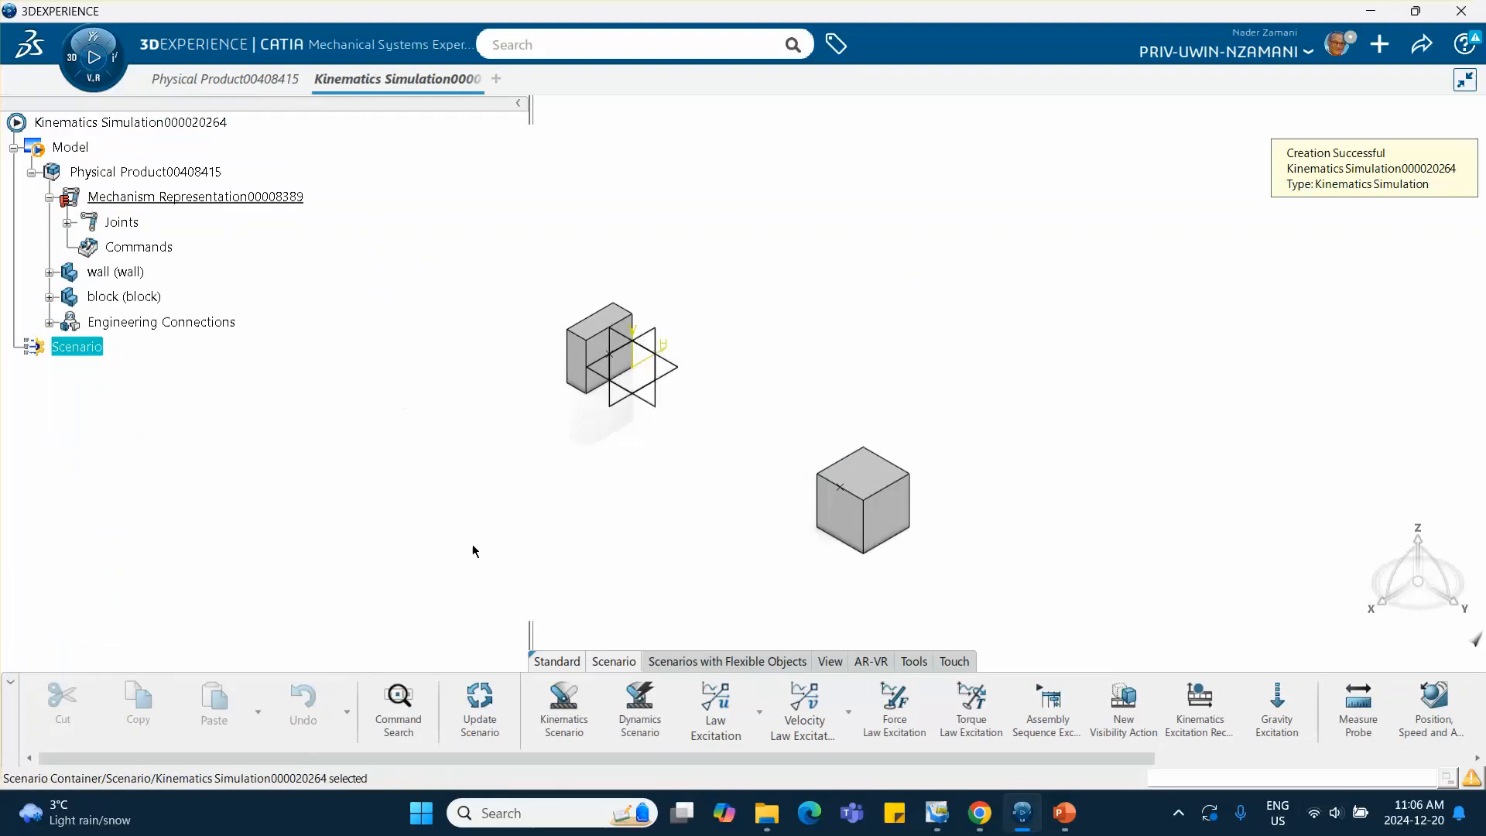
Step: Start a Force Law Excitation with the block as its support and the block's Point.1 as its application point
left_click(895, 701)
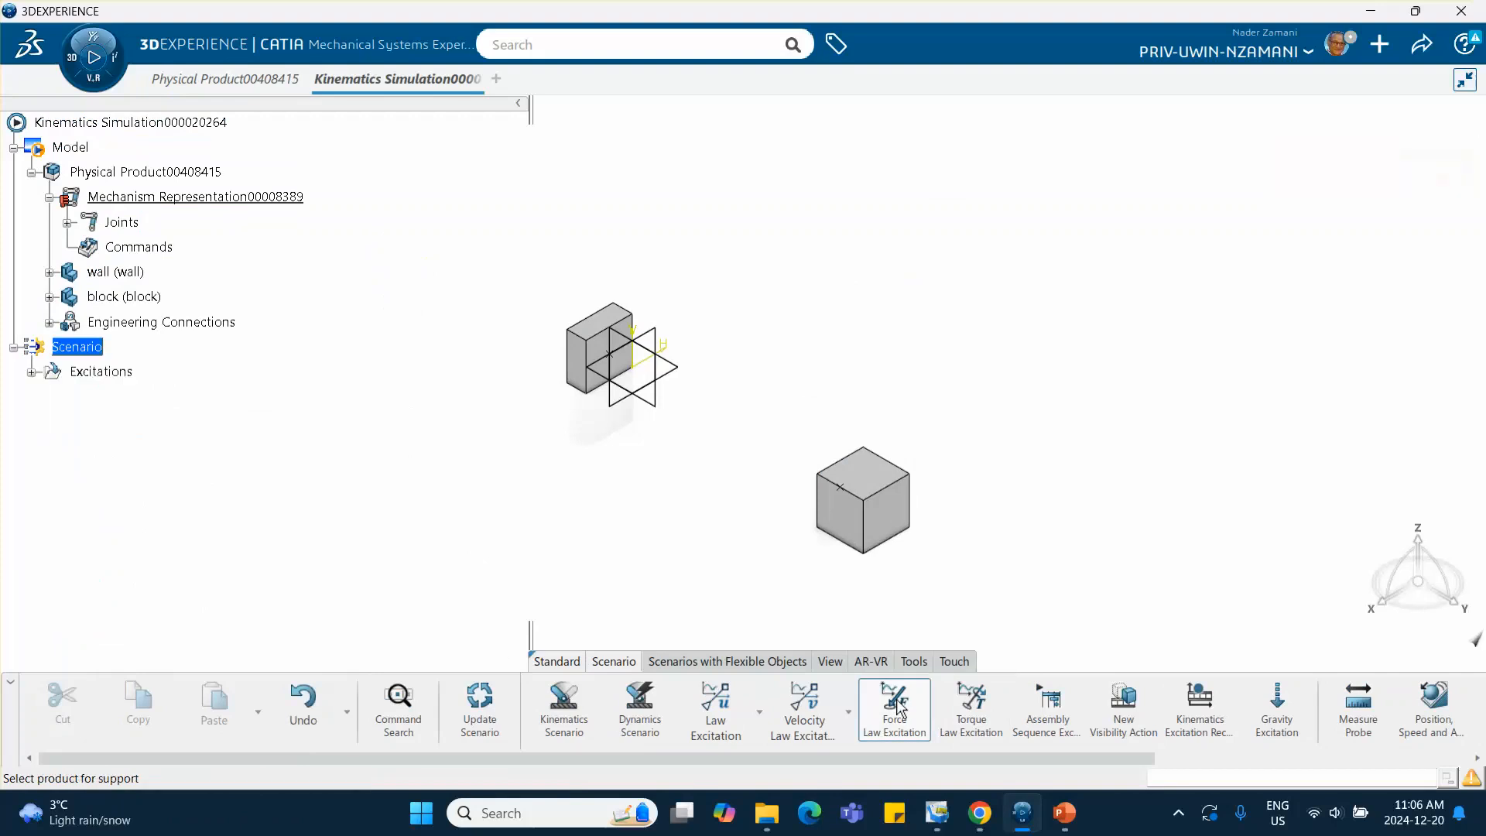
middle_click_drag(780, 582, 907, 422)
left_click(875, 381)
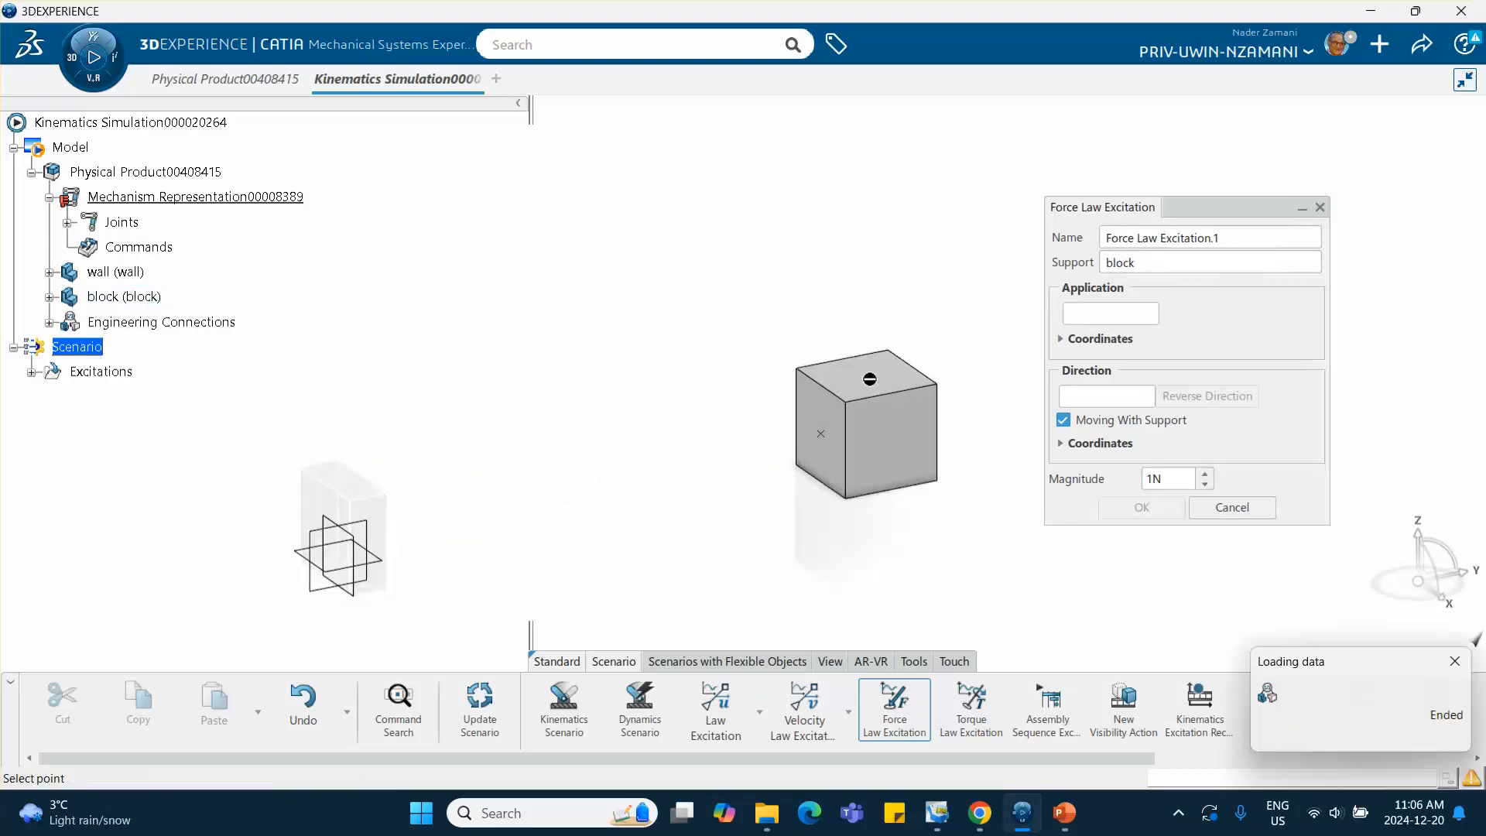
left_click(1098, 319)
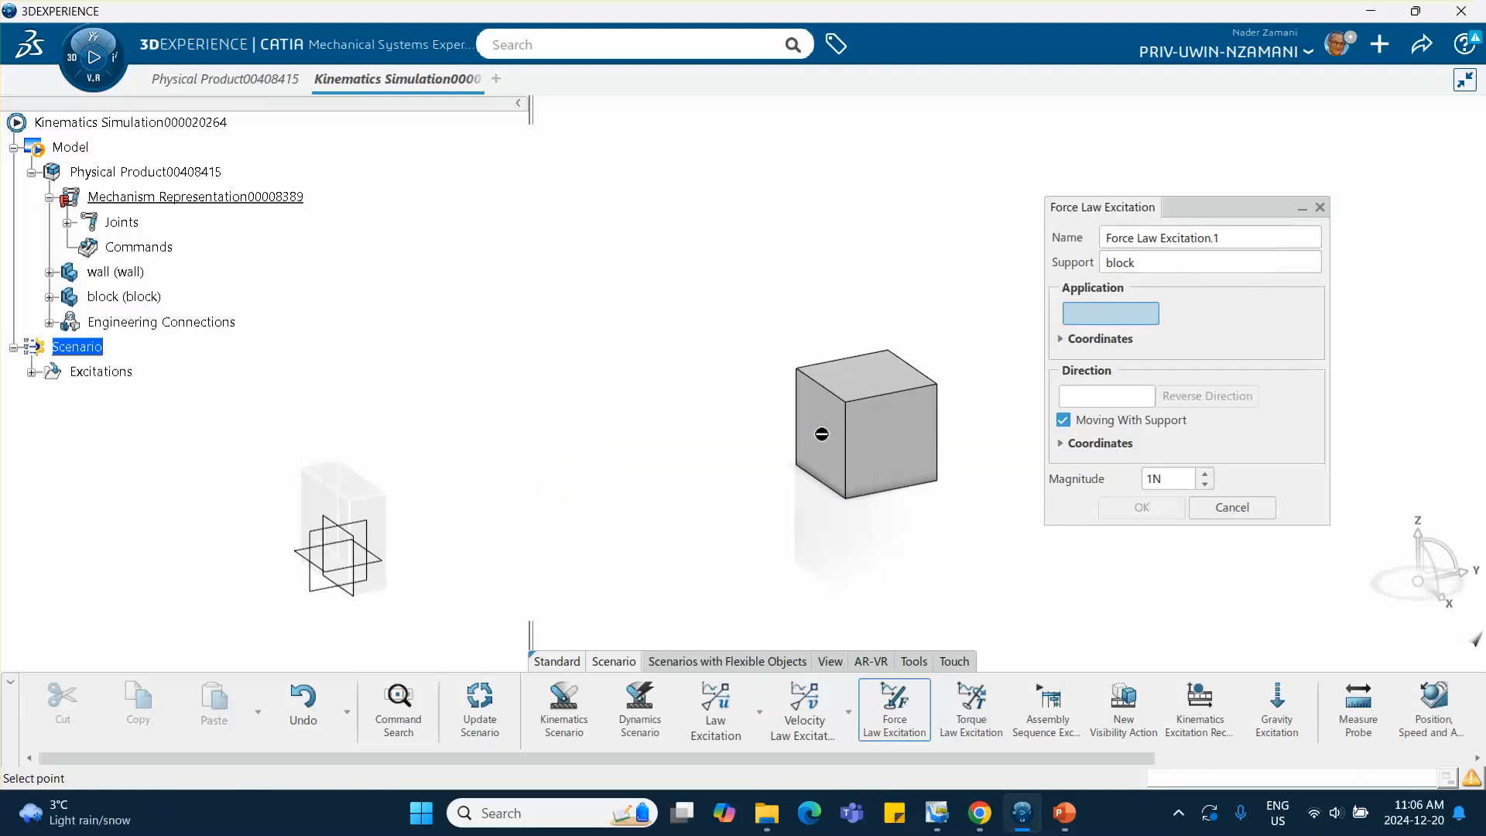
left_click(1071, 317)
left_click(822, 433)
left_click(49, 298)
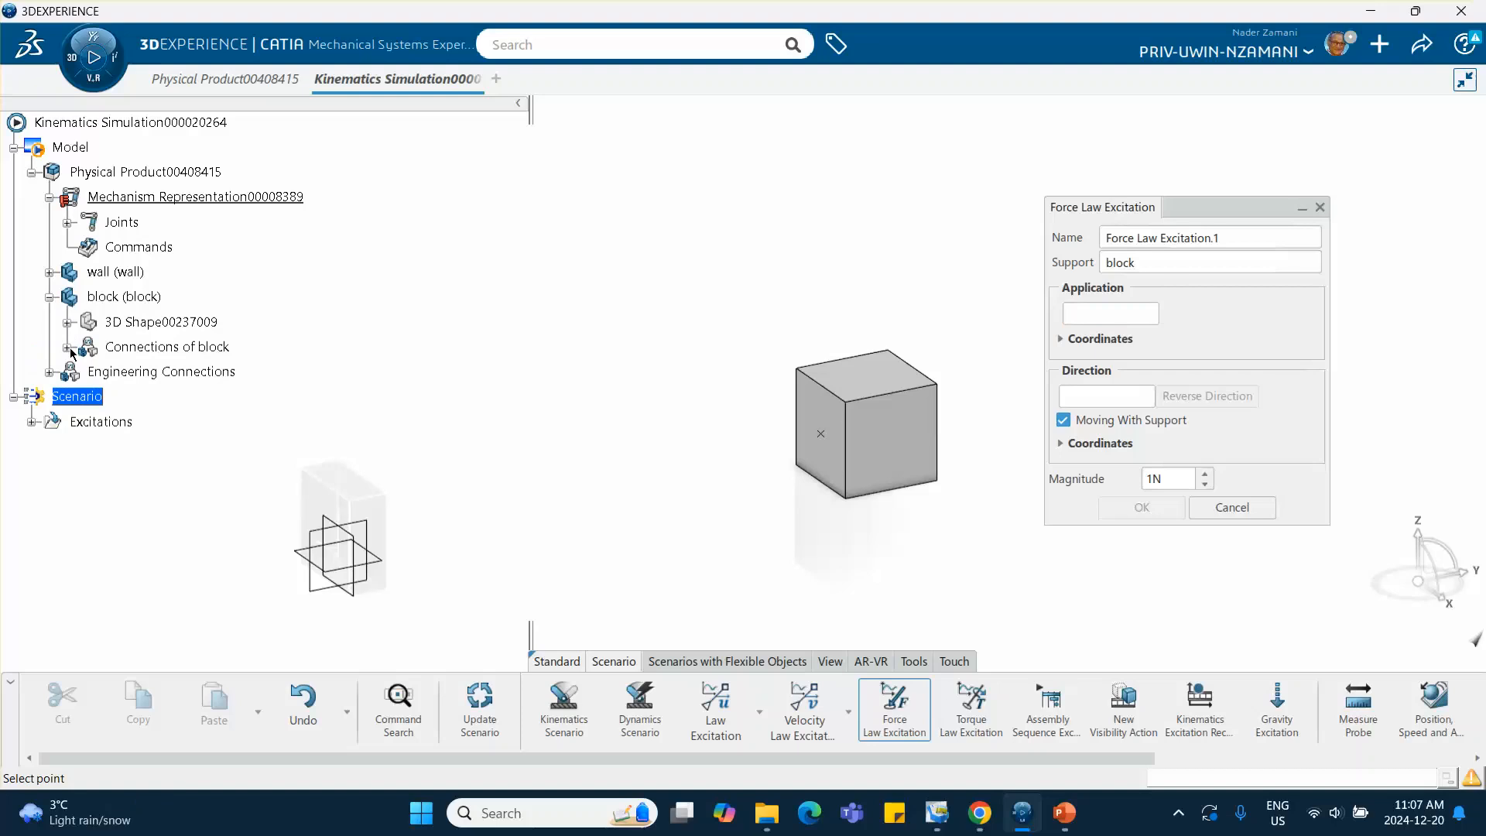
left_click(67, 322)
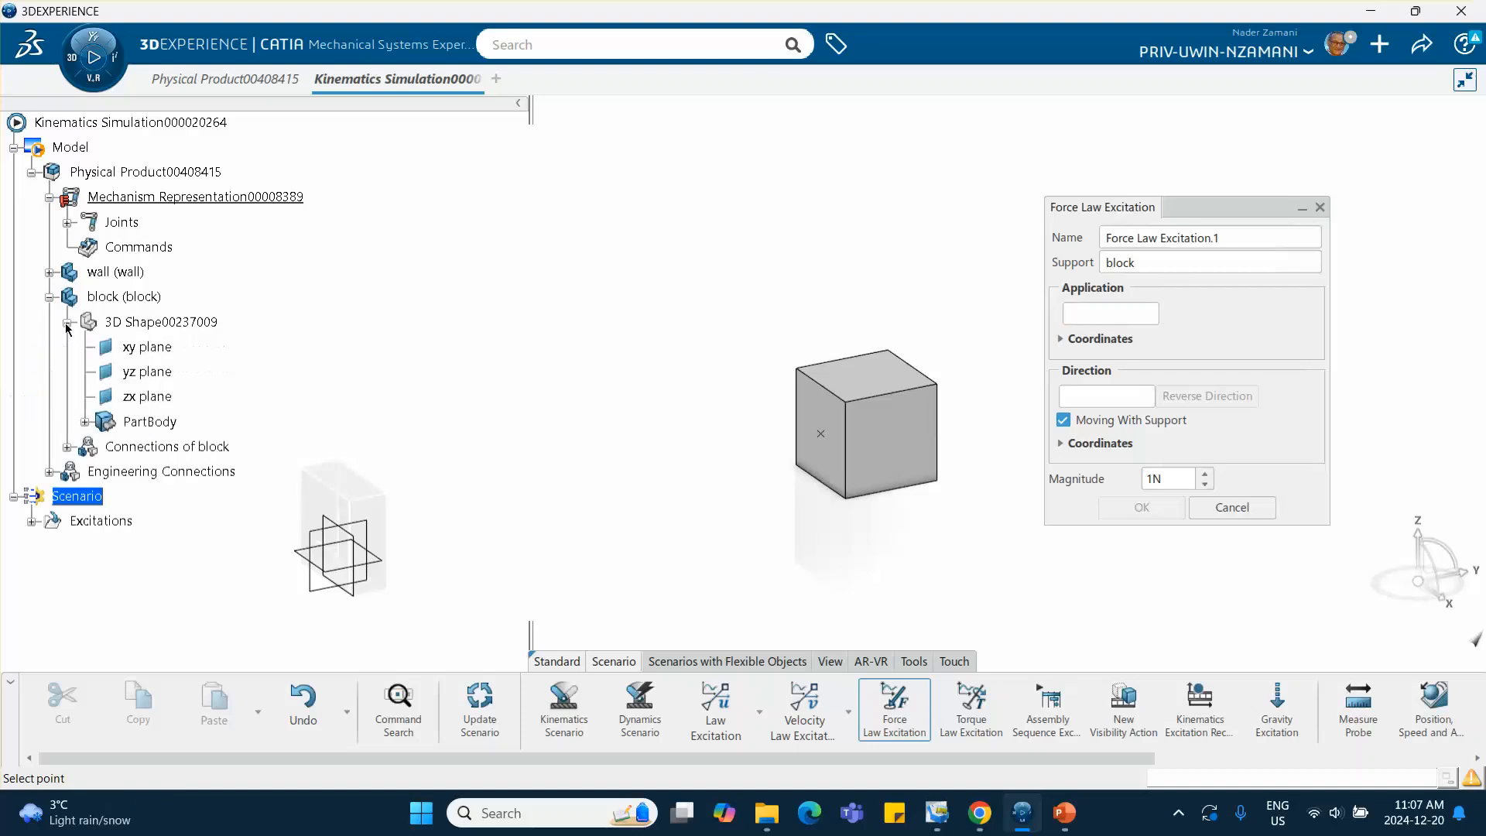
left_click(86, 422)
left_click(161, 496)
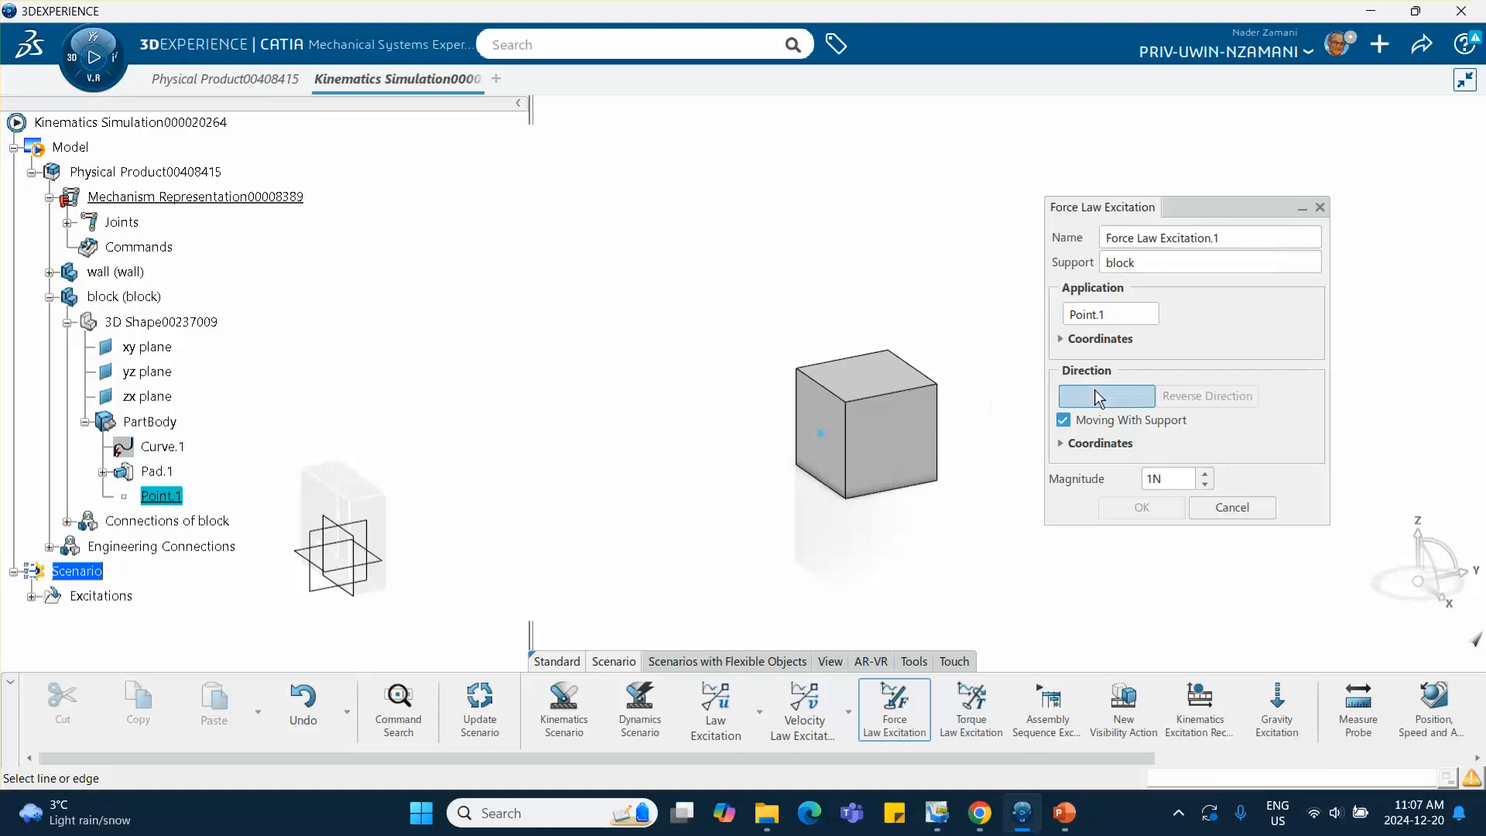
Step: Direct the force along the block's upper edge, reversed to point away from the wall, with a 100 N magnitude
left_click(848, 356)
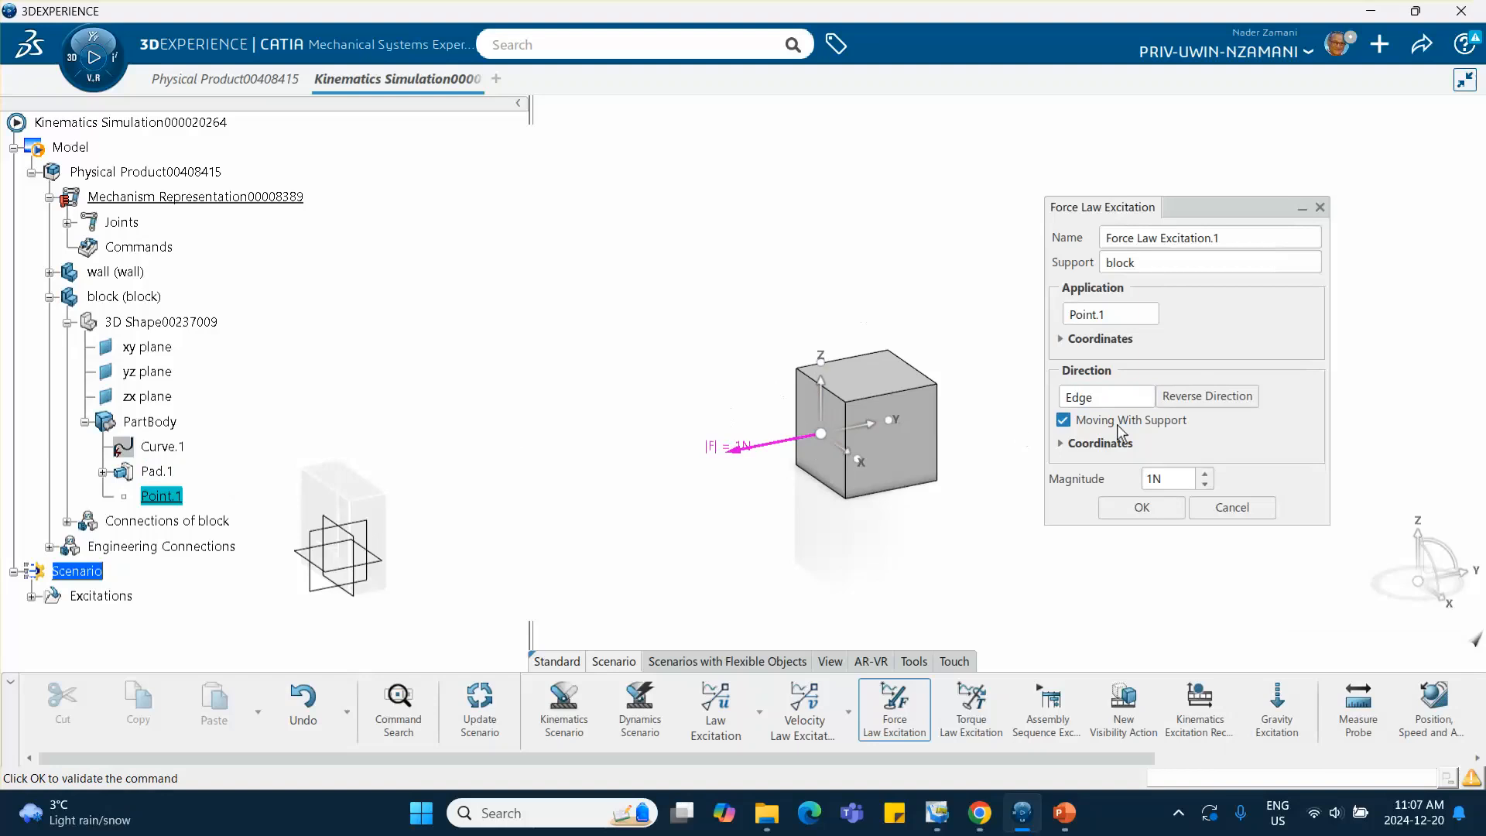
left_click(1190, 398)
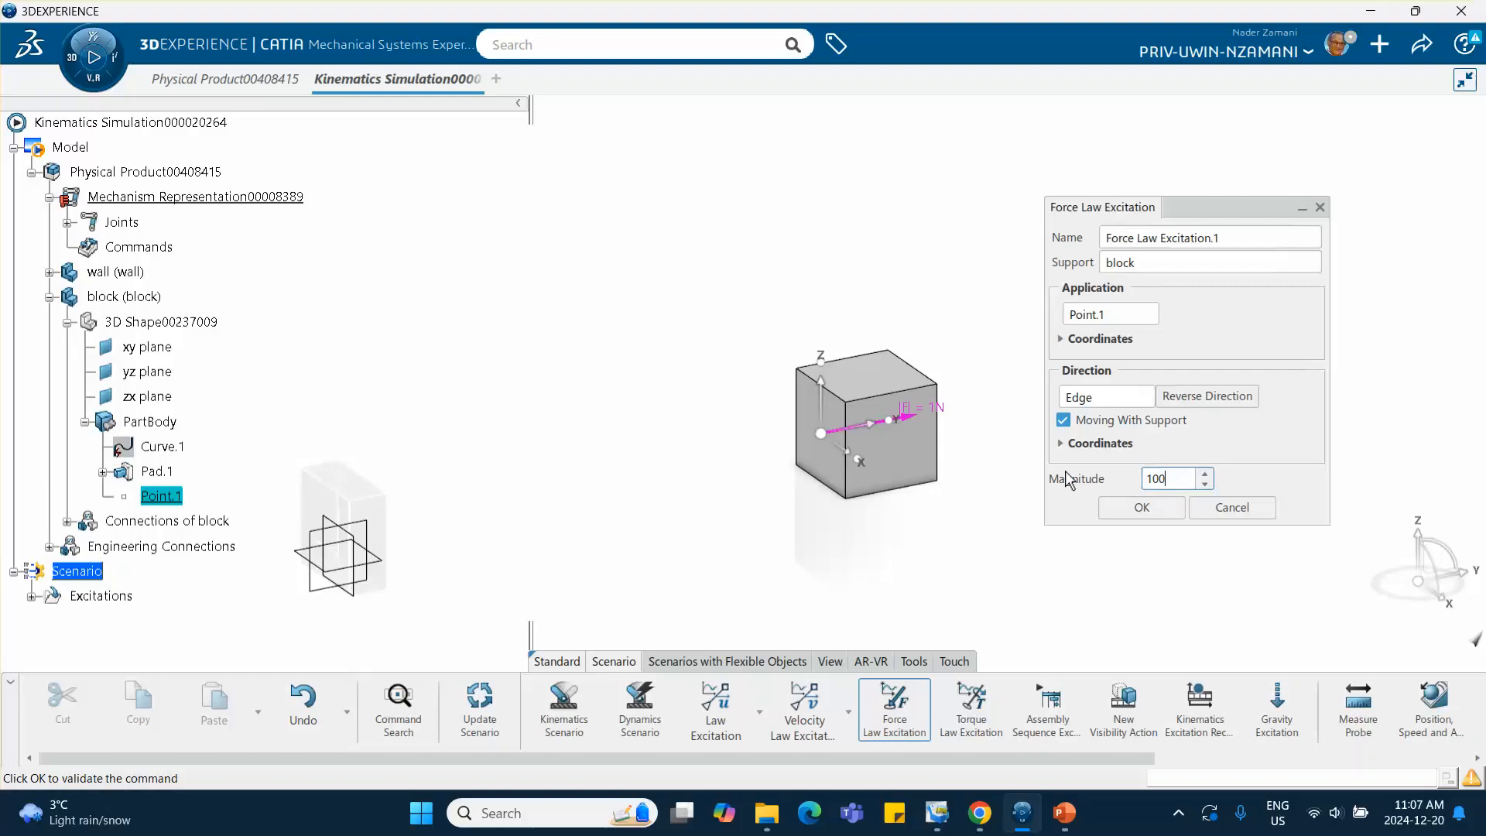
left_click(1156, 509)
middle_click_drag(676, 394, 625, 325)
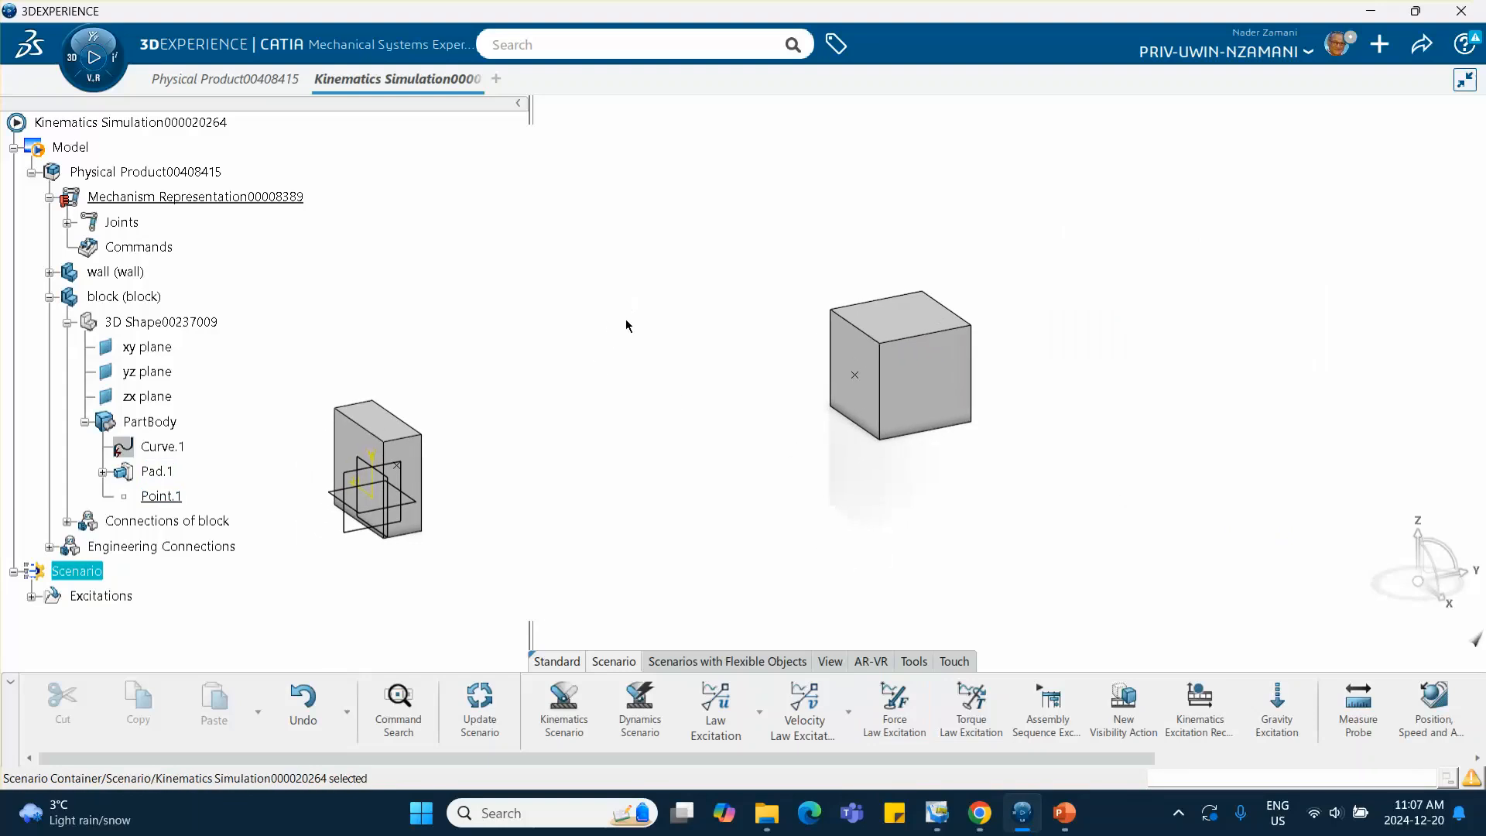
Step: Add a Position, Speed and Acceleration probe supported on the block's Point.1
left_click(641, 705)
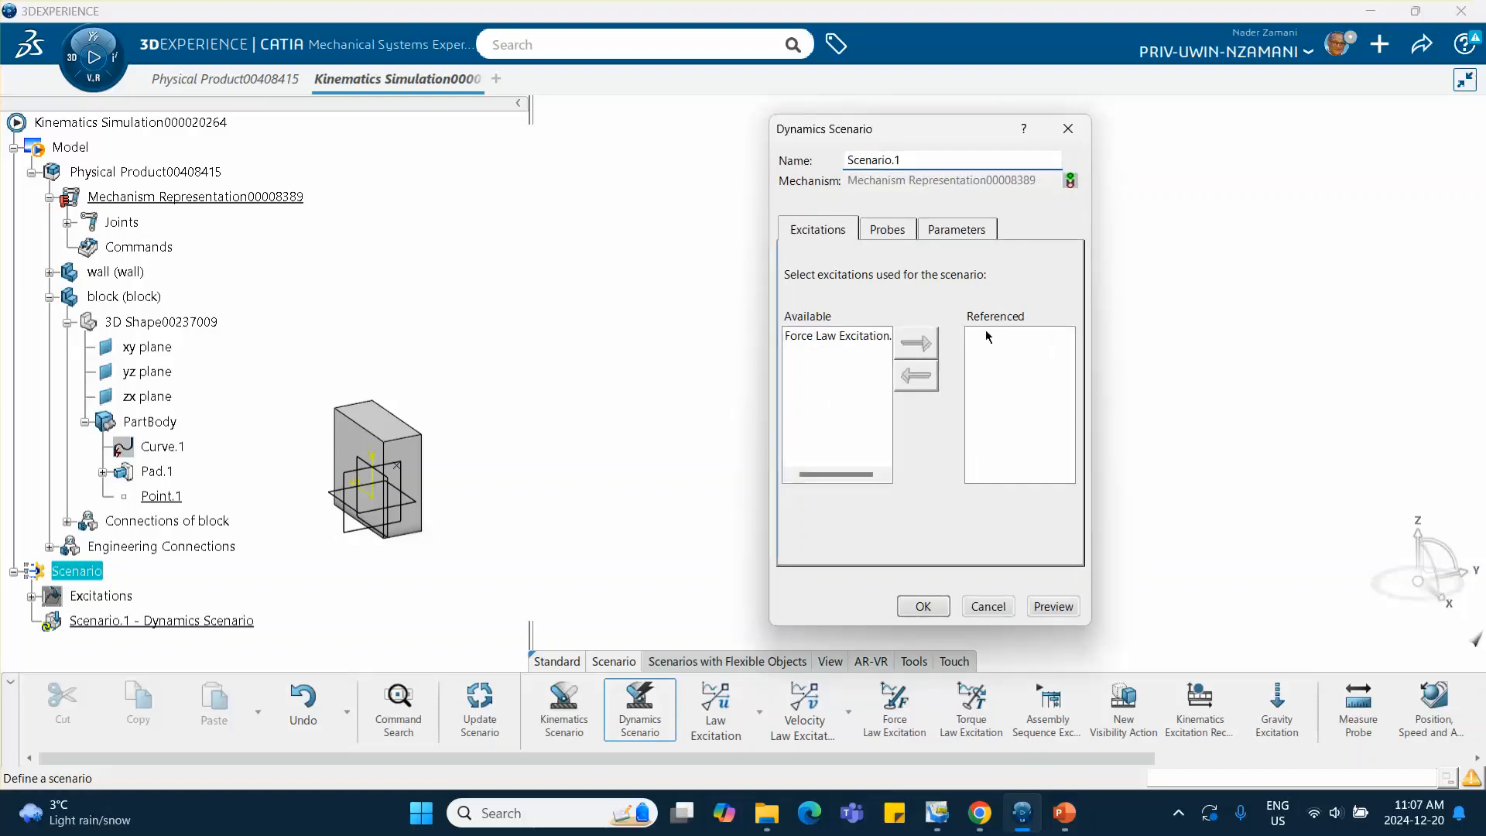
left_click(999, 607)
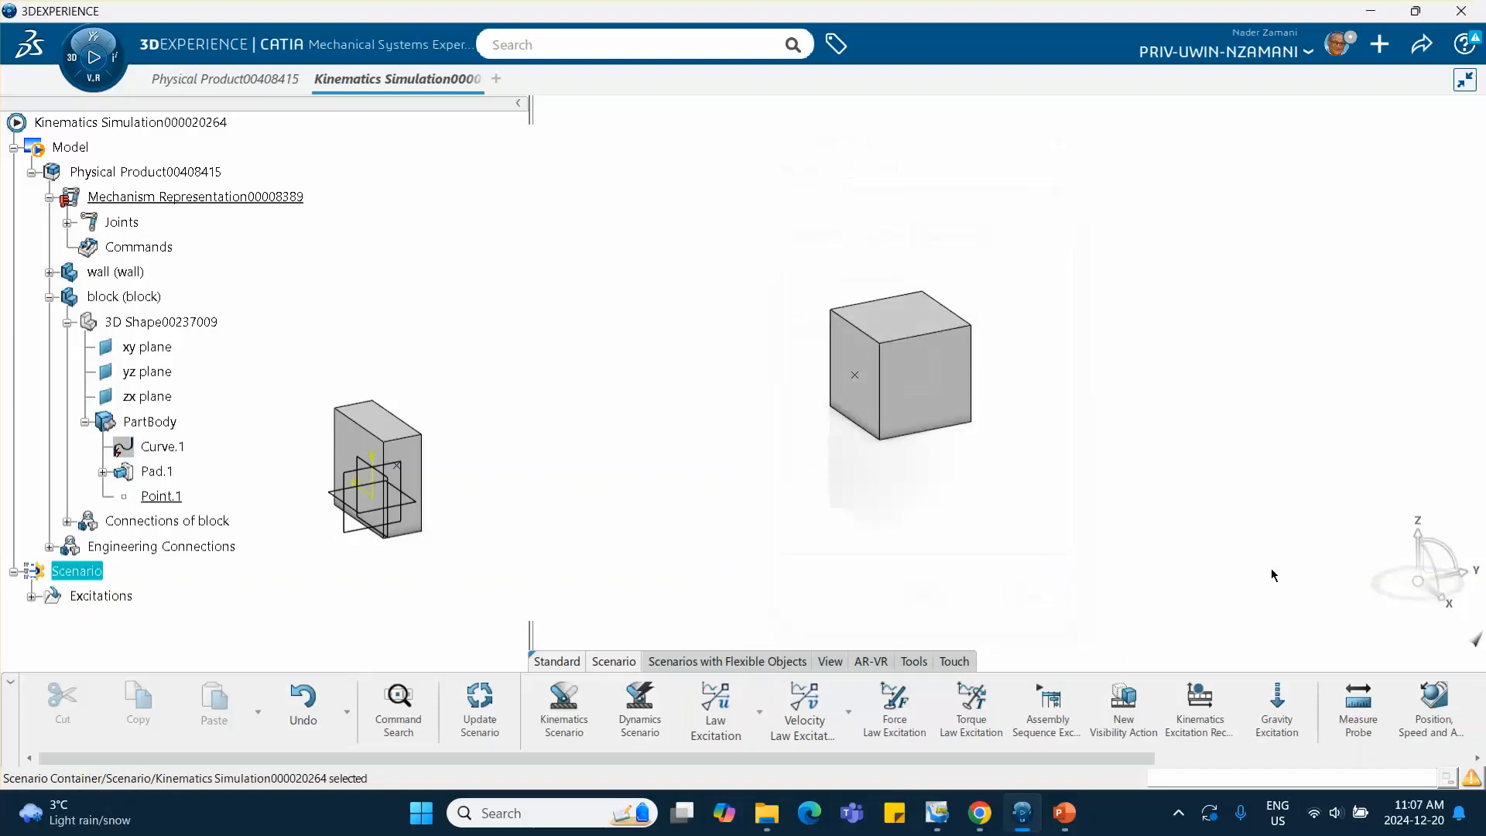
left_click(1434, 700)
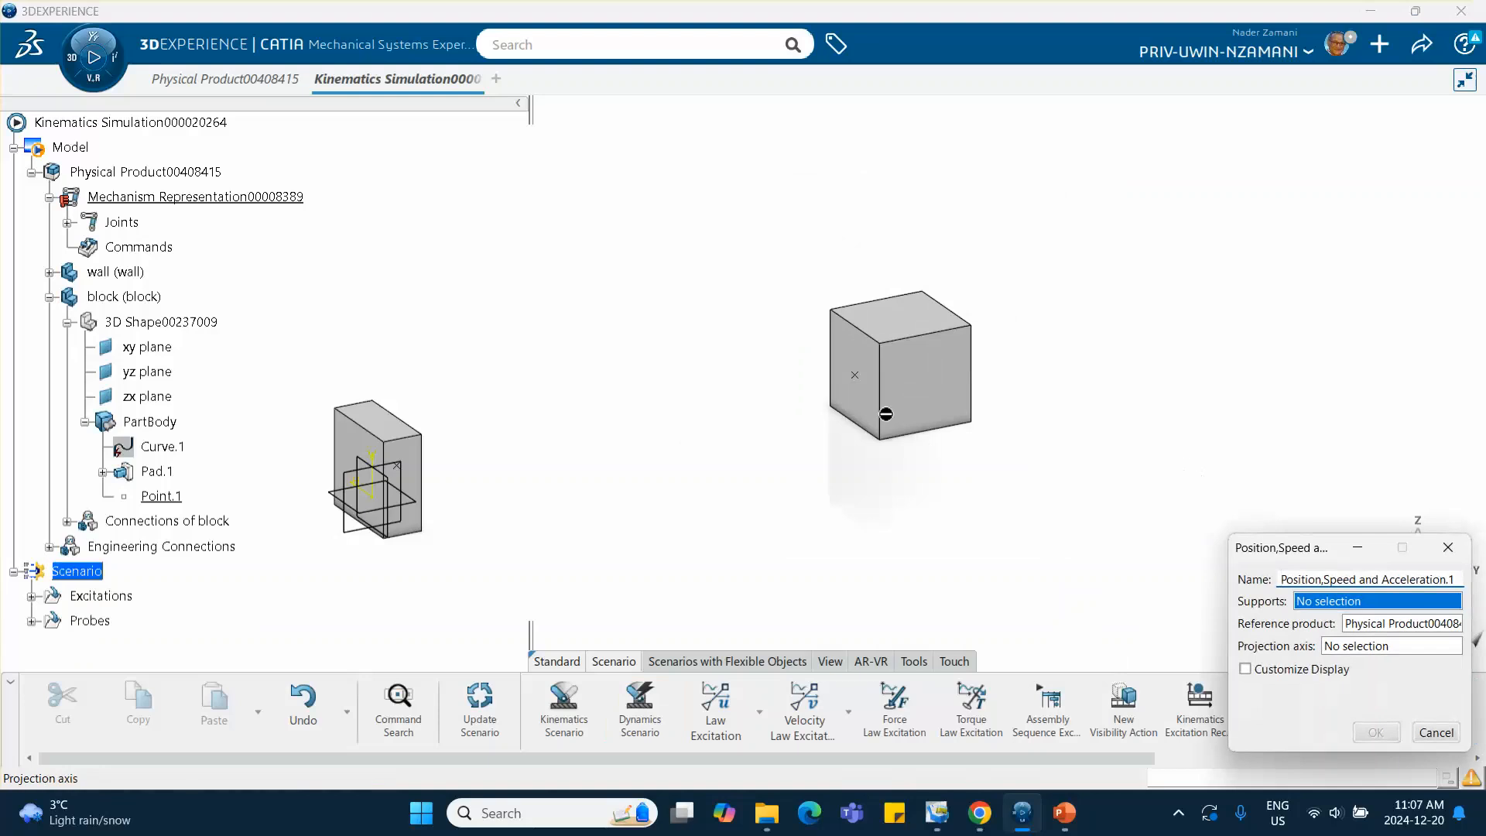
left_click(854, 375)
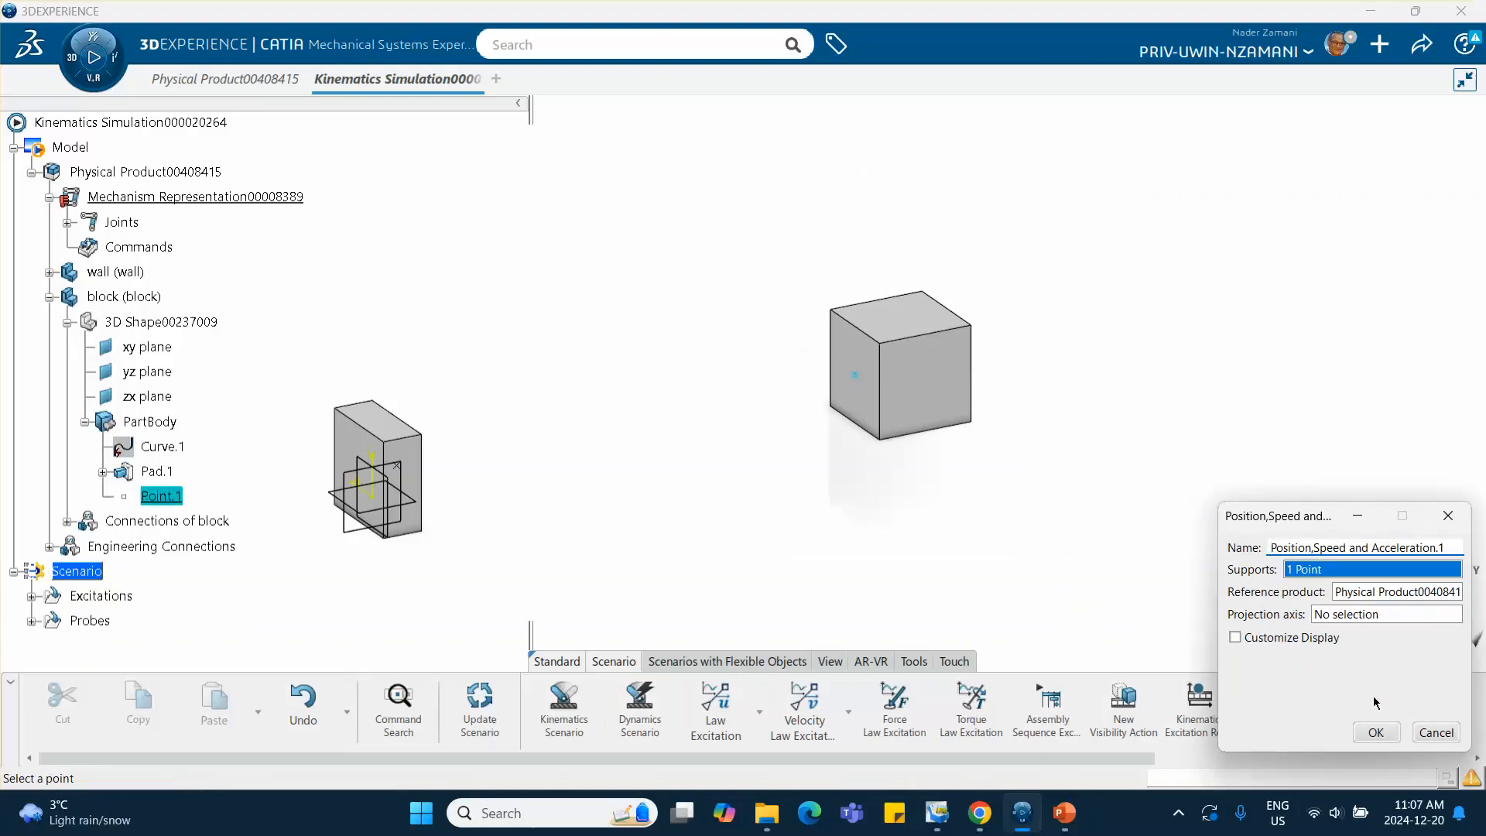
left_click(1376, 732)
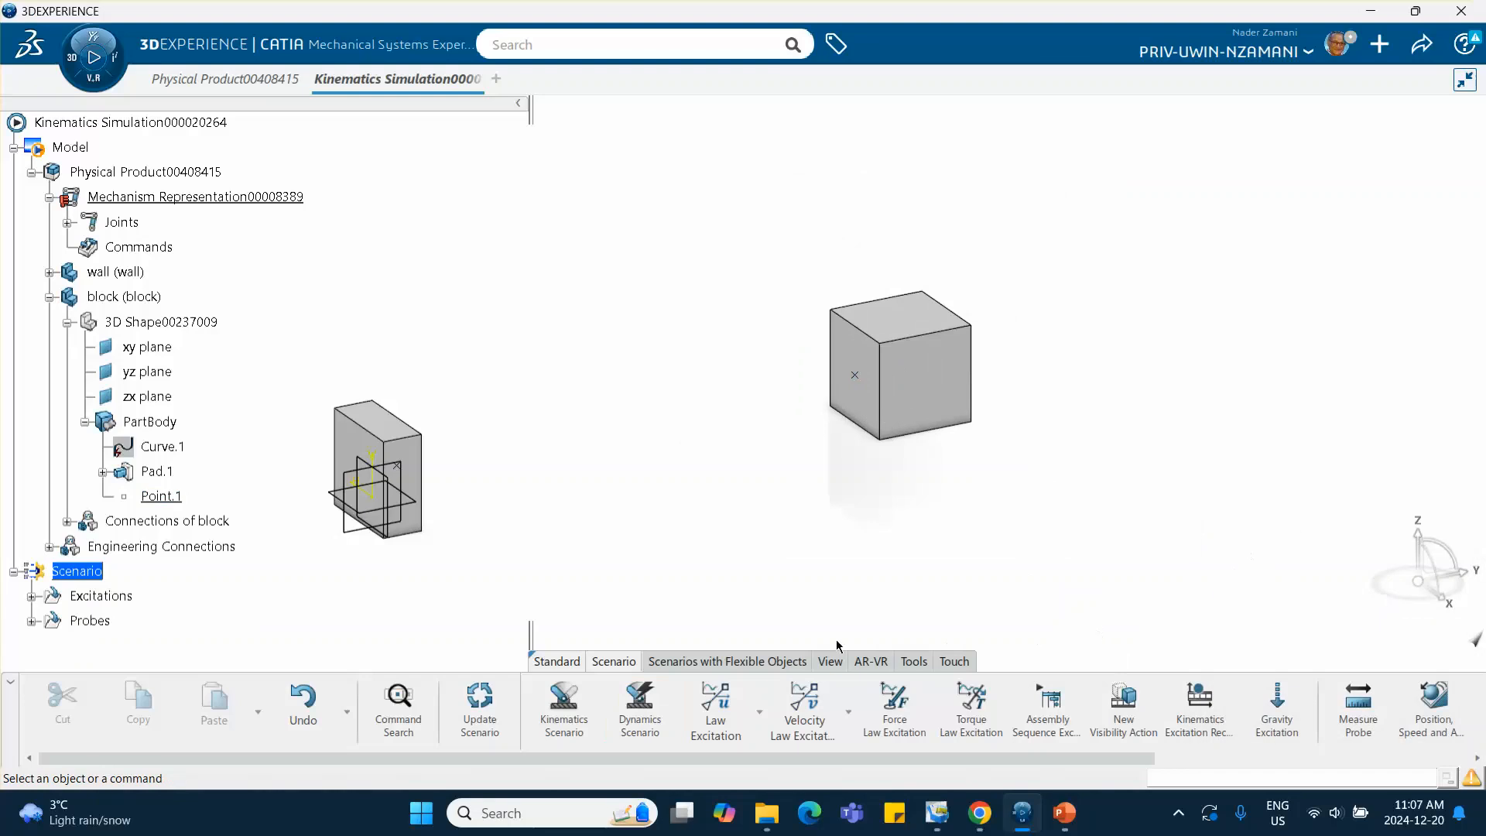
Step: Create a dynamics scenario using the force law excitation and the position, speed and acceleration probe, keeping the default simulation parameters
left_click(675, 688)
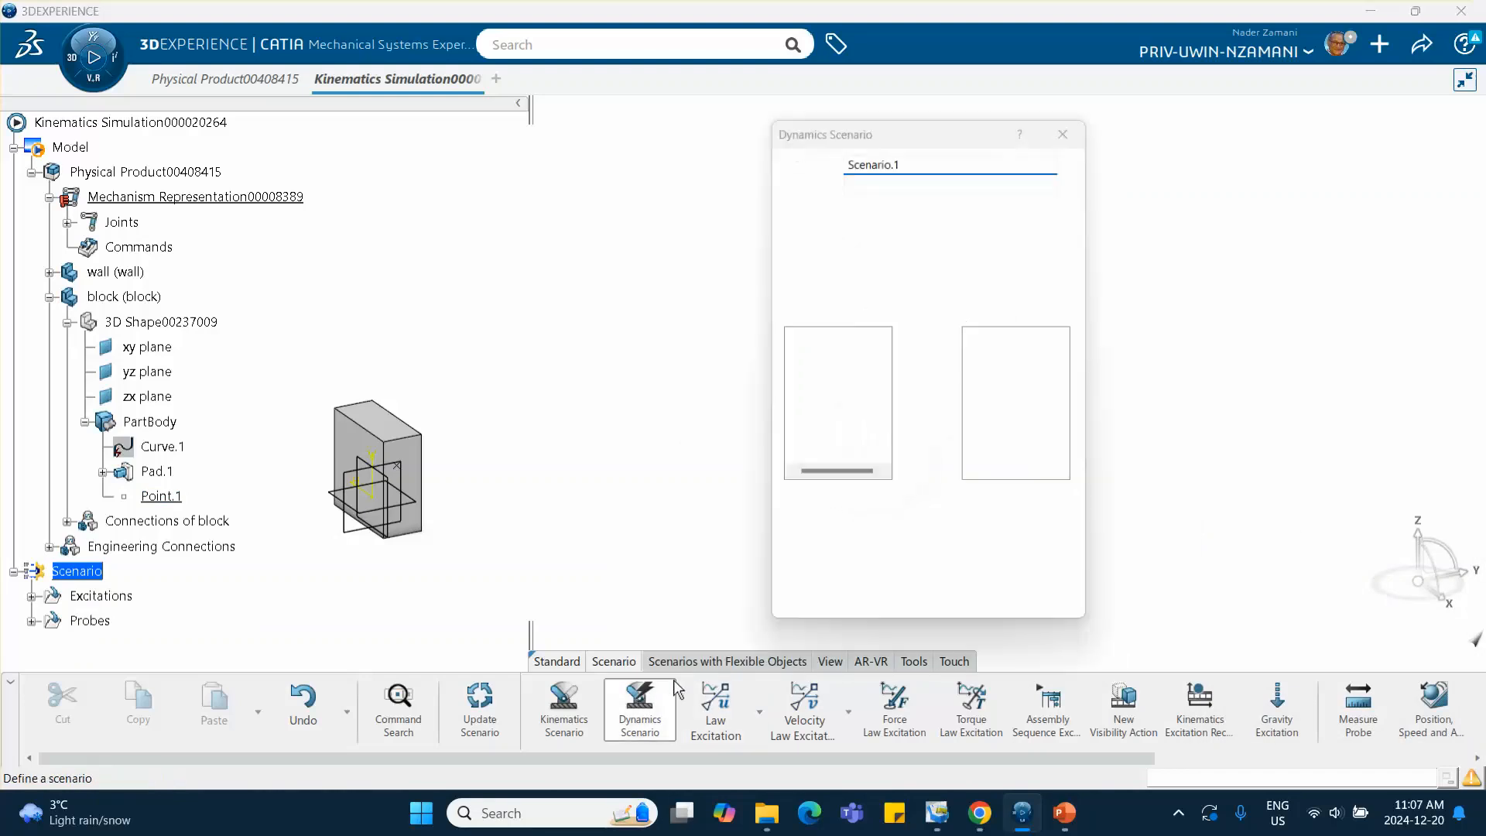
left_click(823, 336)
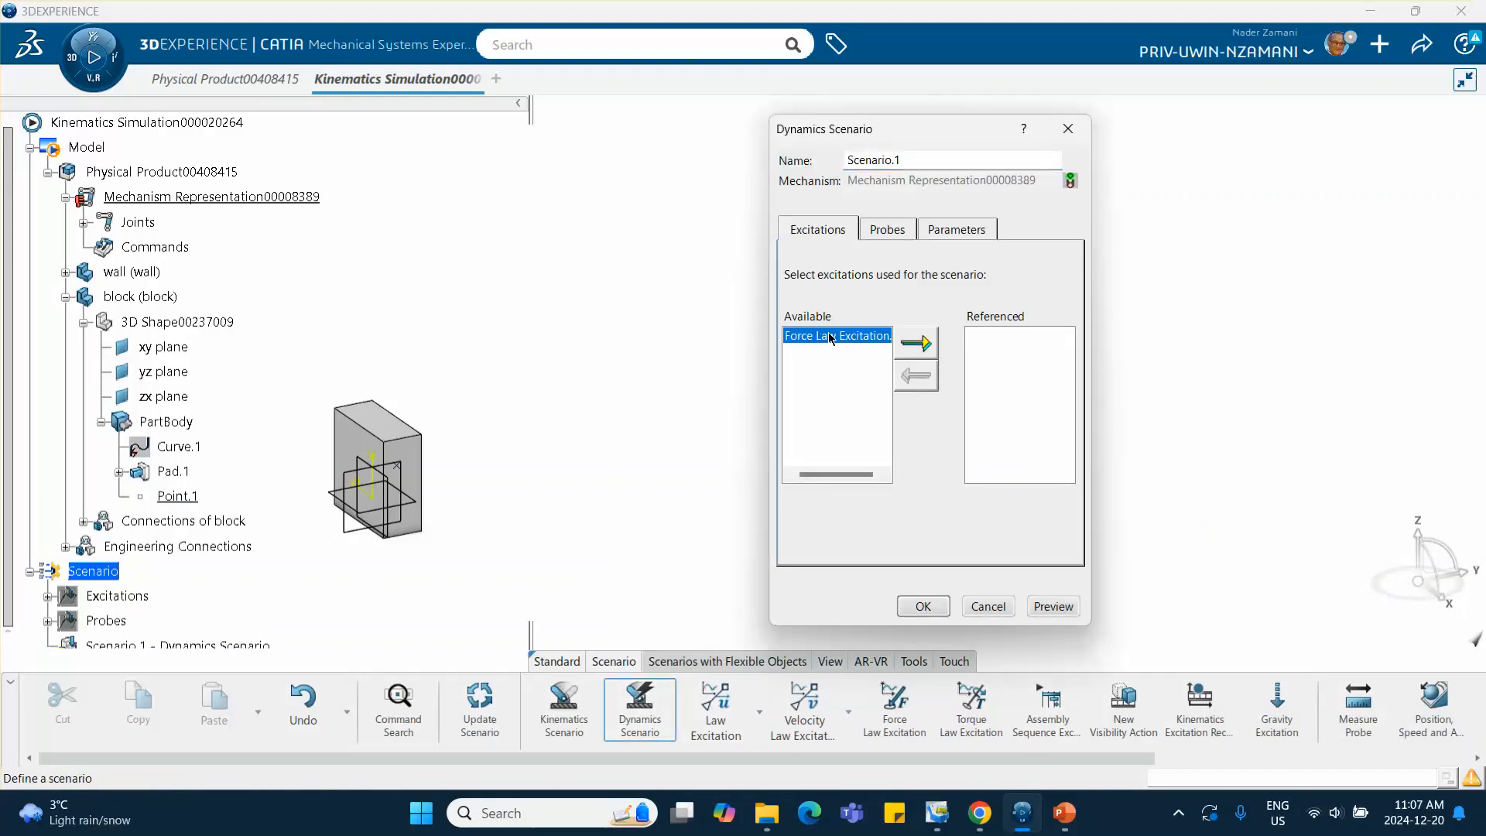
left_click(914, 344)
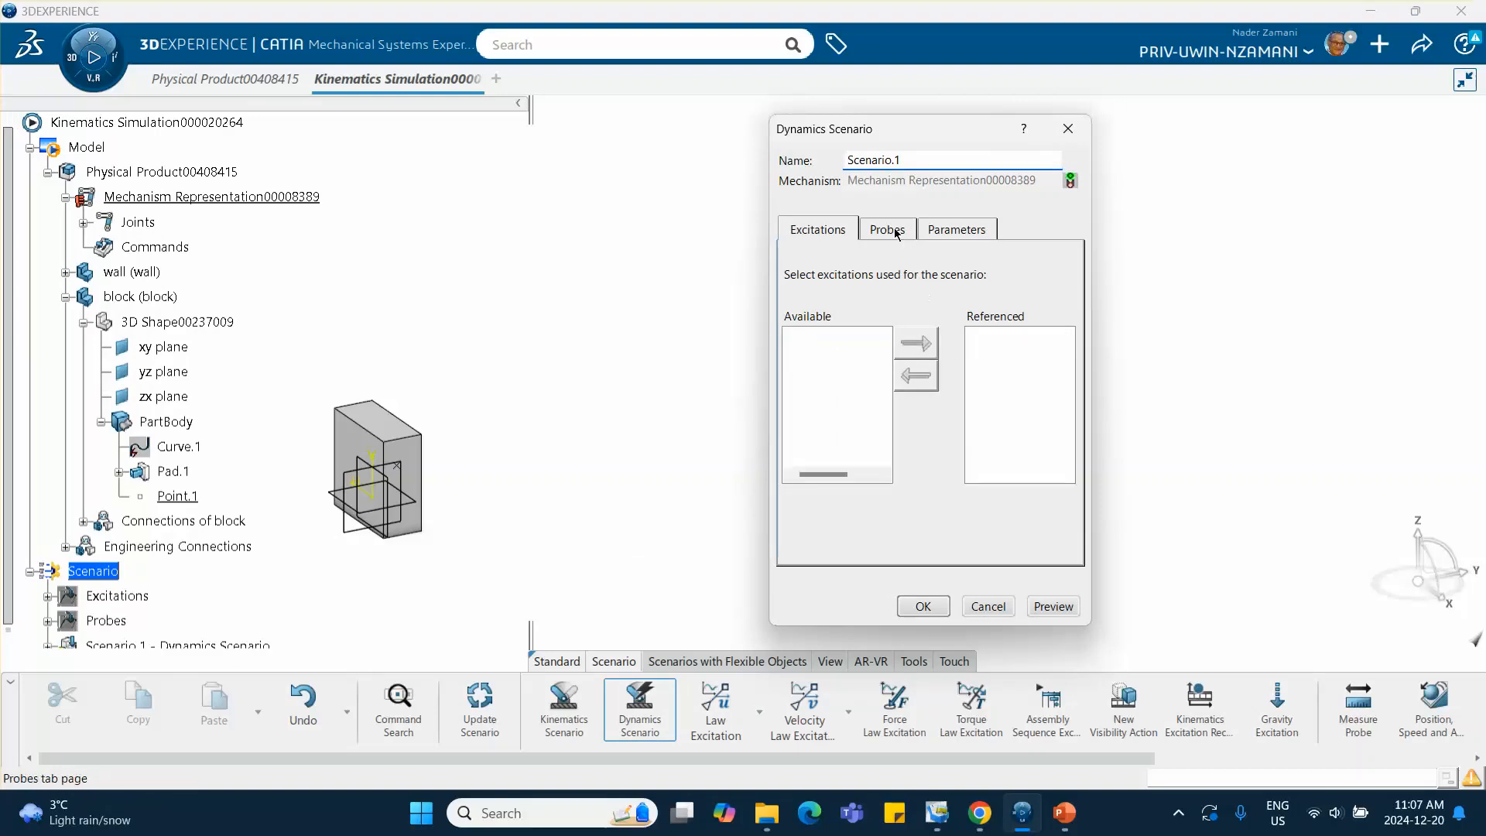
left_click(887, 229)
left_click(836, 336)
left_click(916, 345)
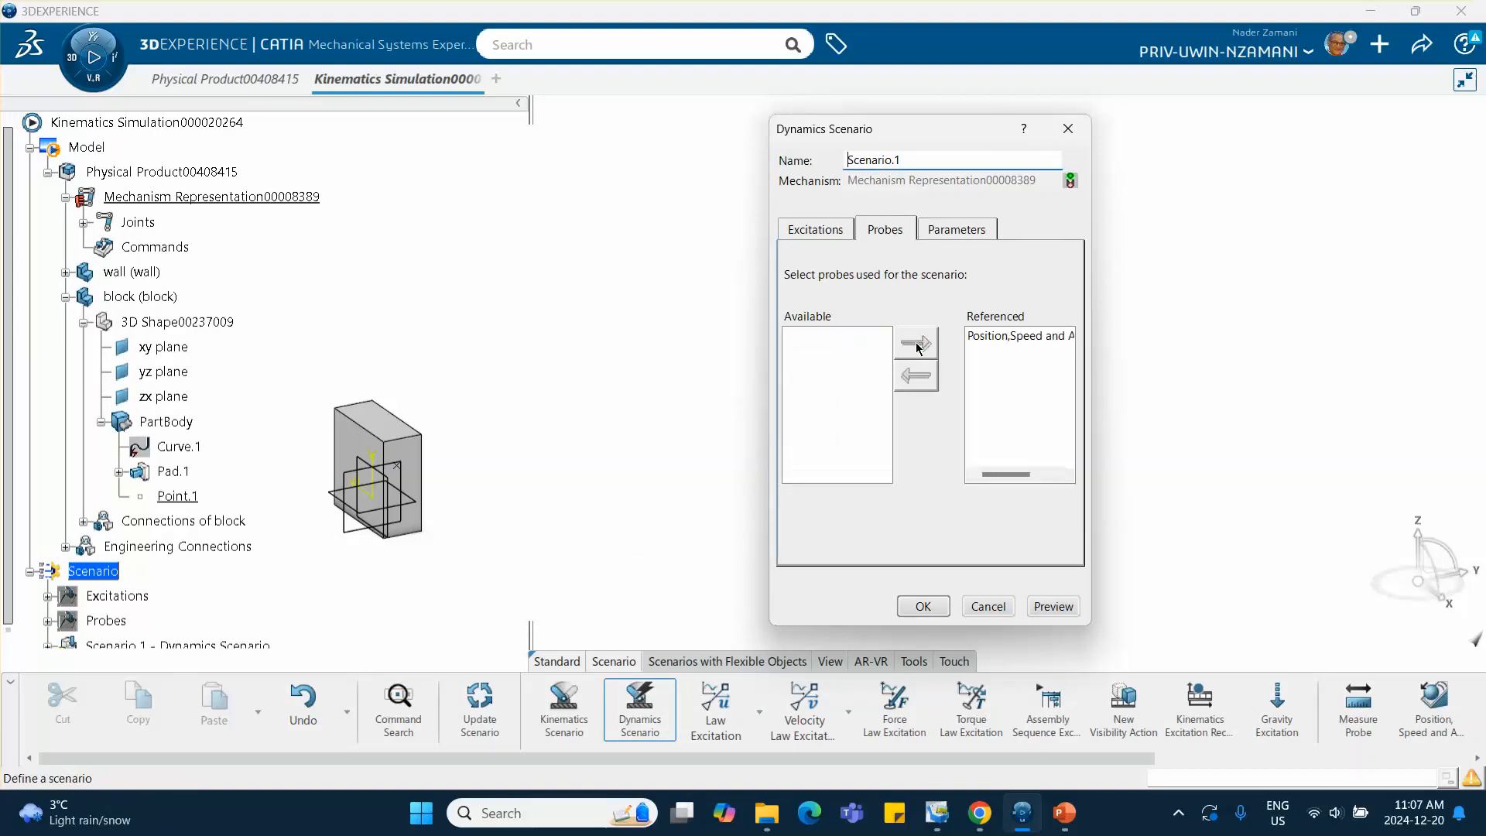
left_click(951, 230)
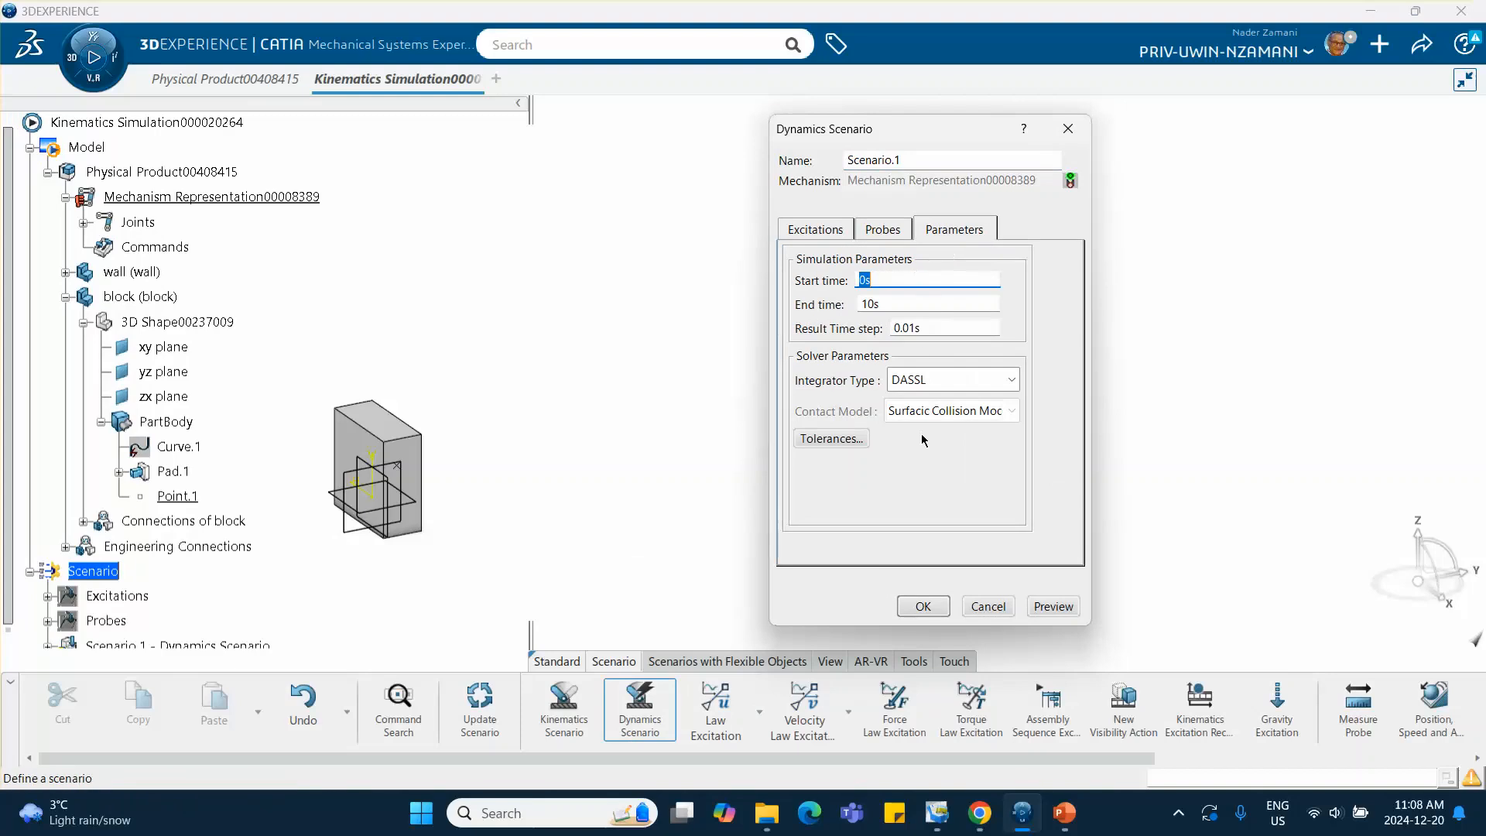
left_click(924, 605)
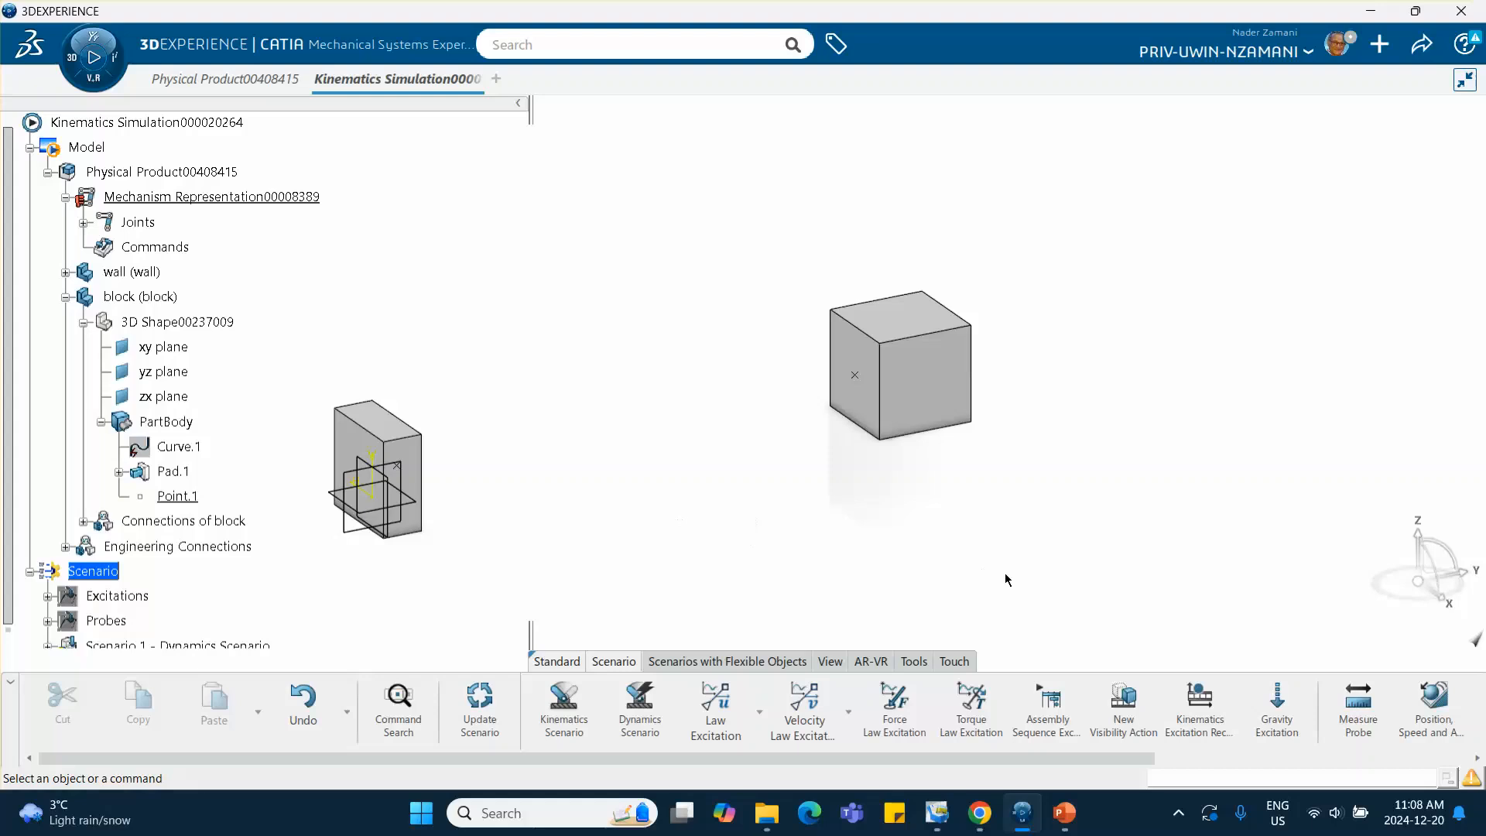
Step: Force compute and generate the dynamics scenario's results, and open the list of scenario result parameters
scroll(1020, 697, "down", 5)
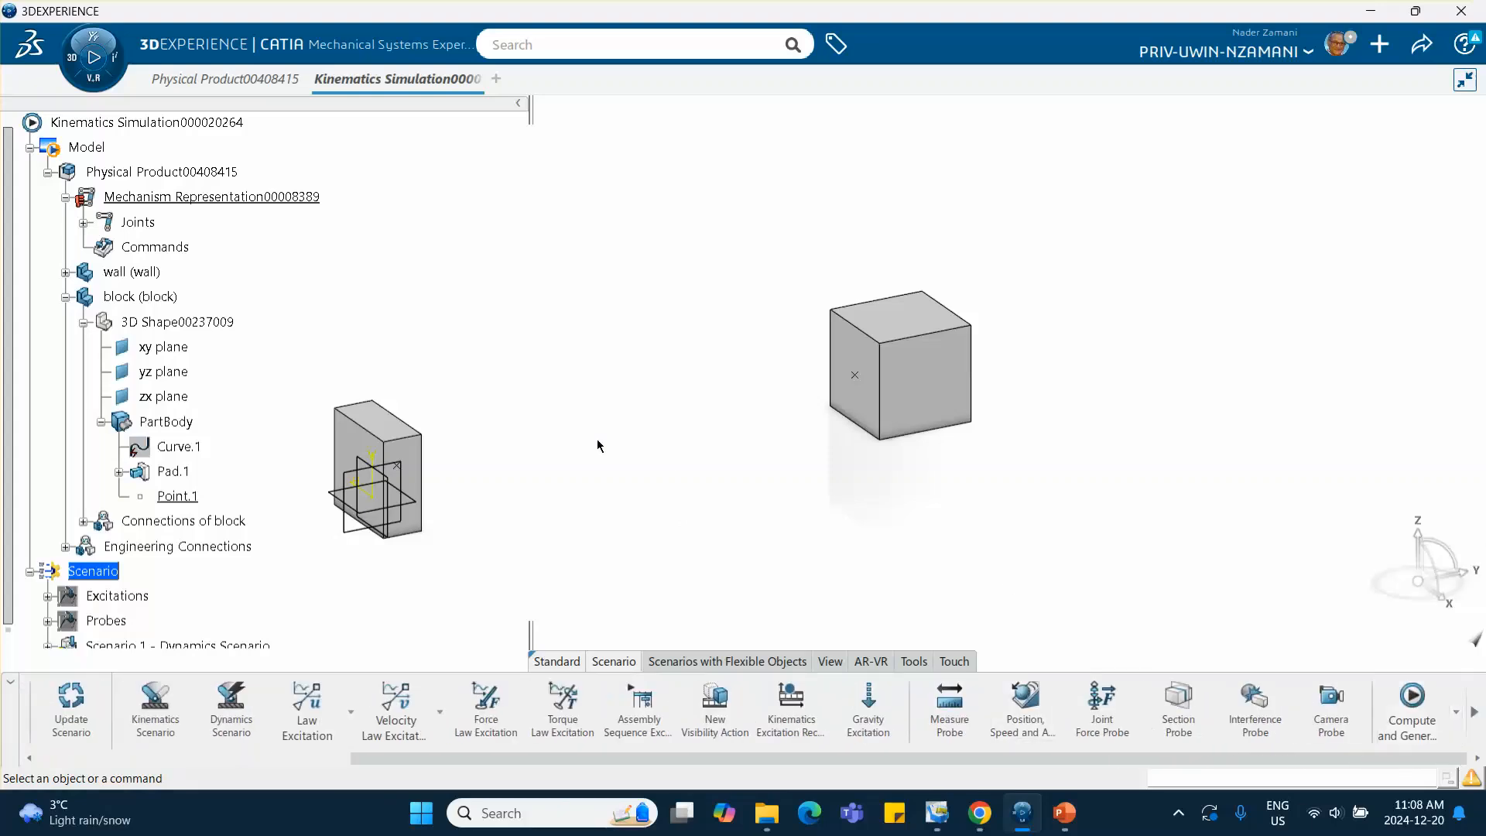
scroll(216, 350, "down", 3)
right_click(178, 385)
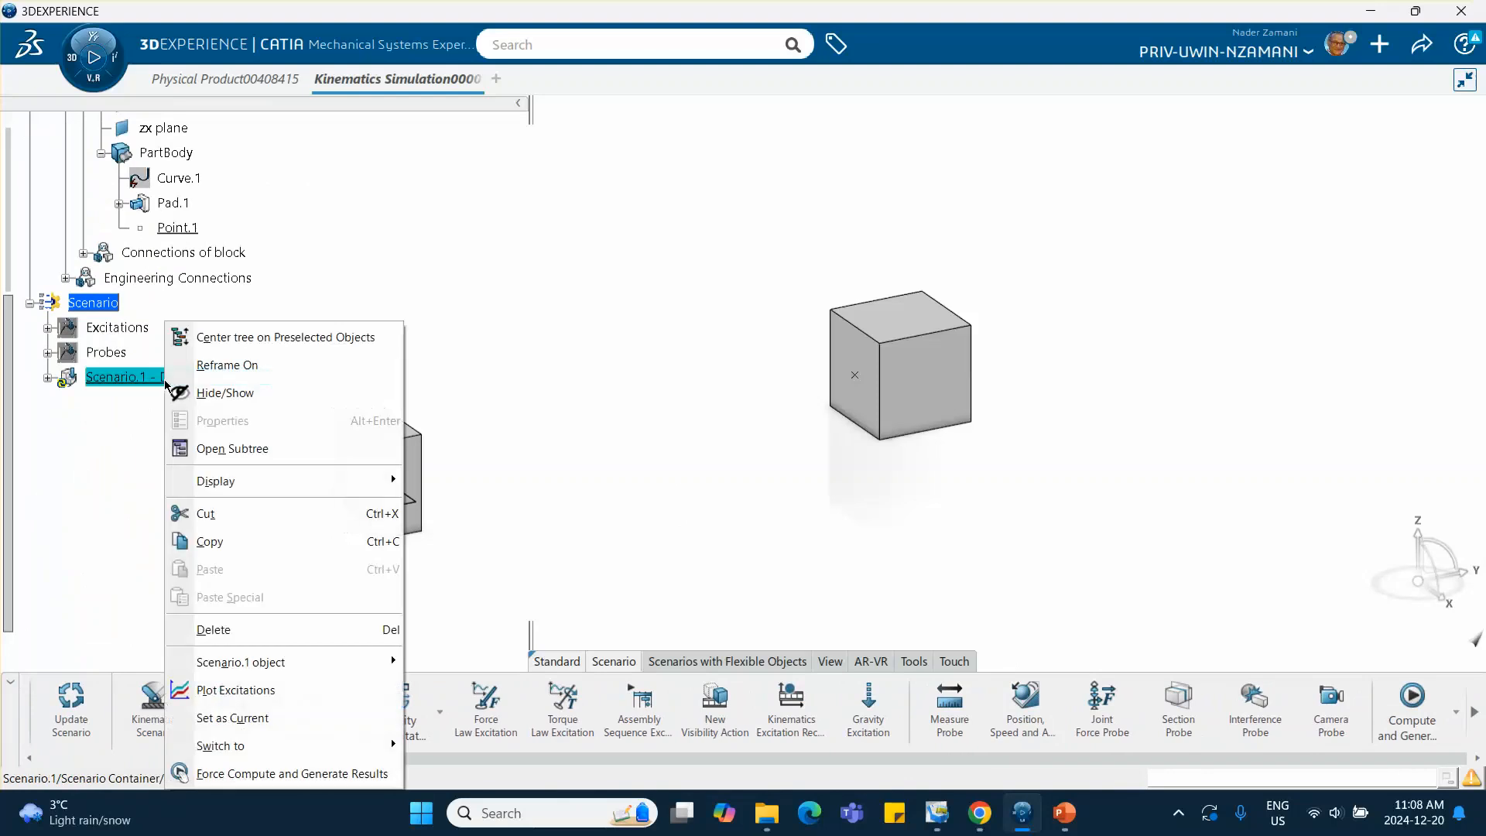
left_click(260, 774)
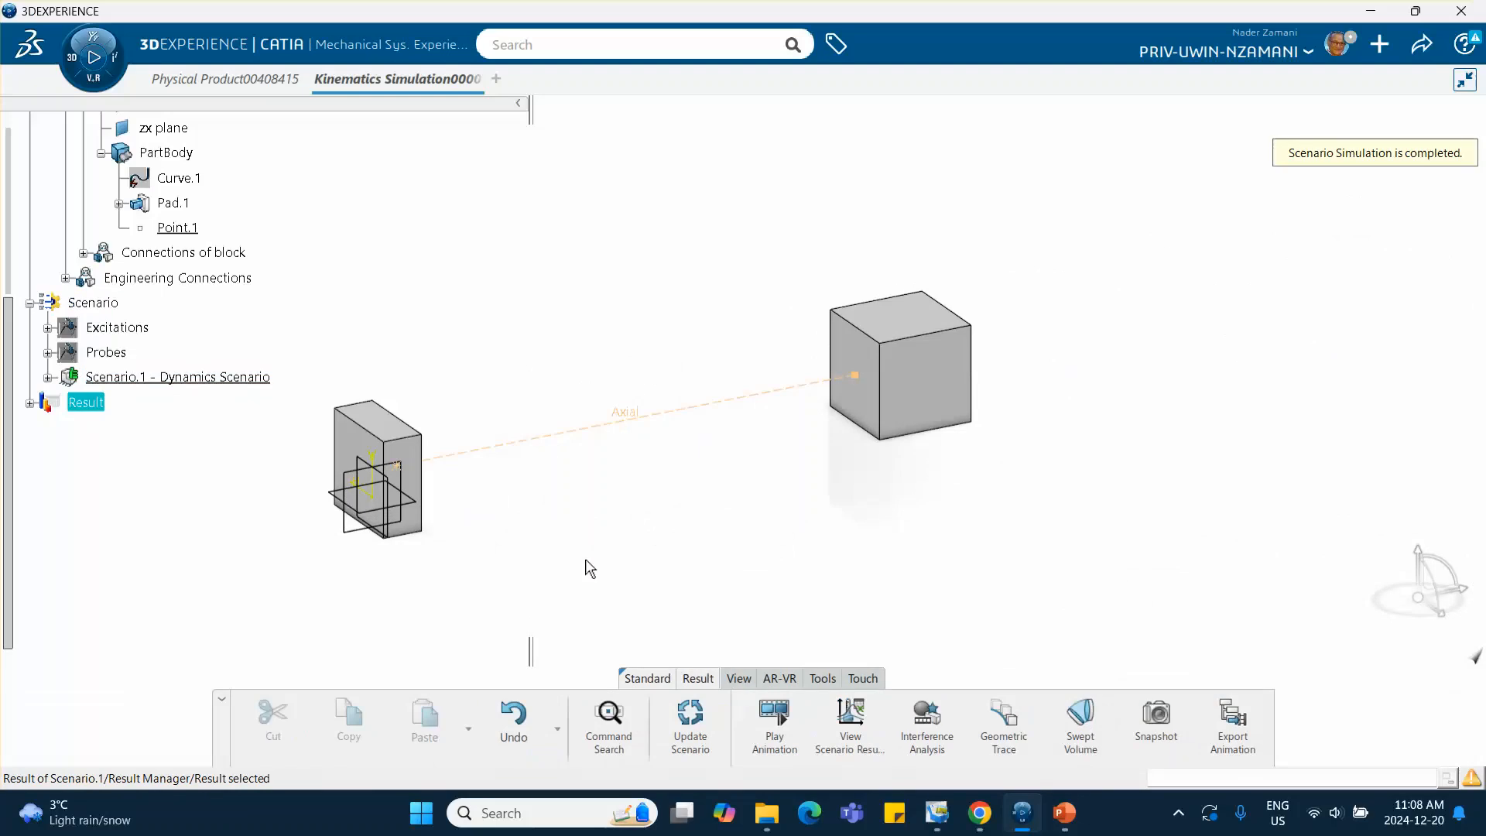
left_click(850, 724)
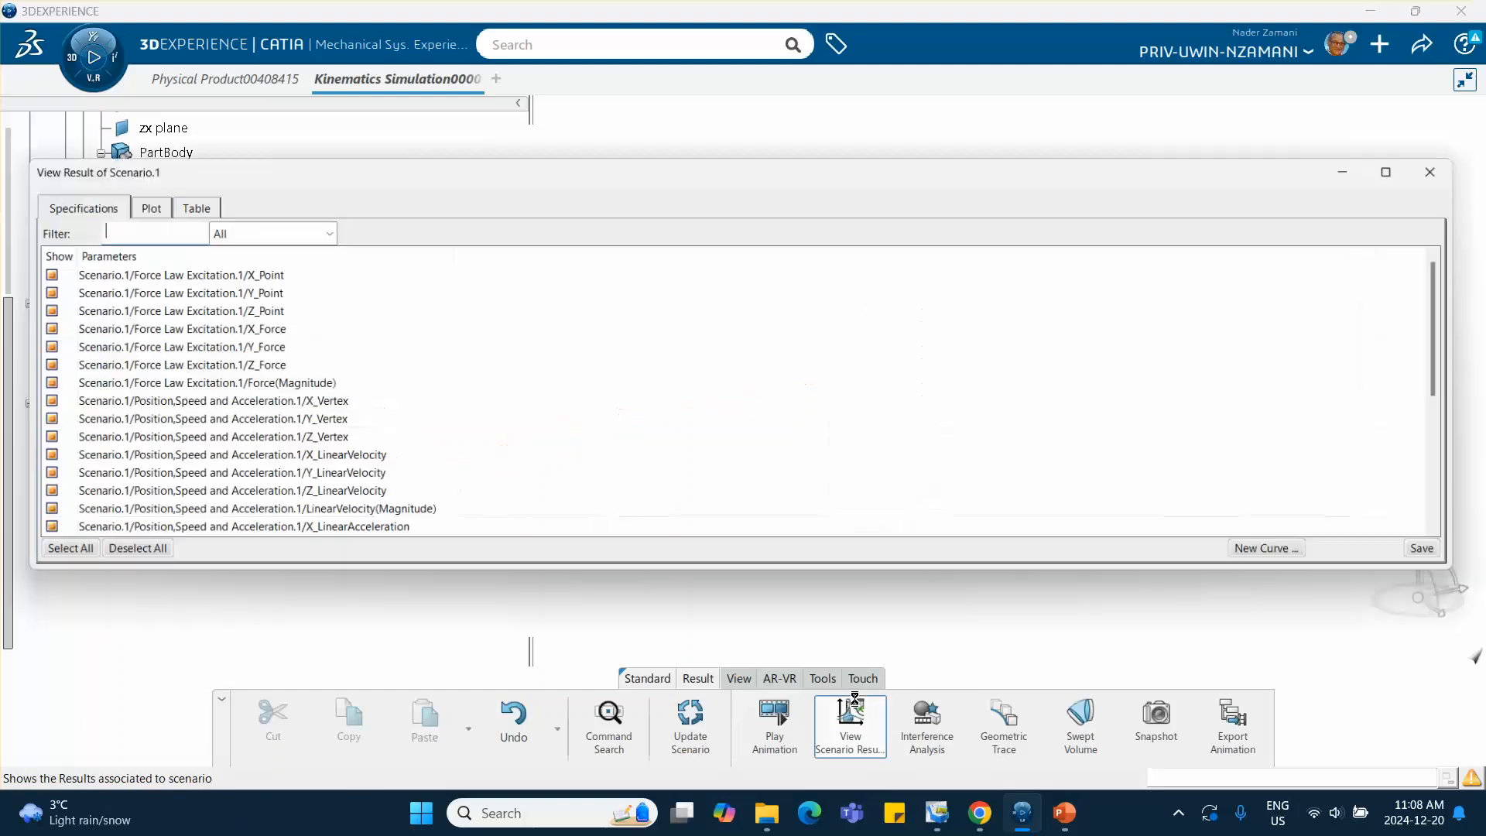
Step: Plot only the probe's Y_Vertex parameter against time, with all other scenario results deselected
left_click(120, 555)
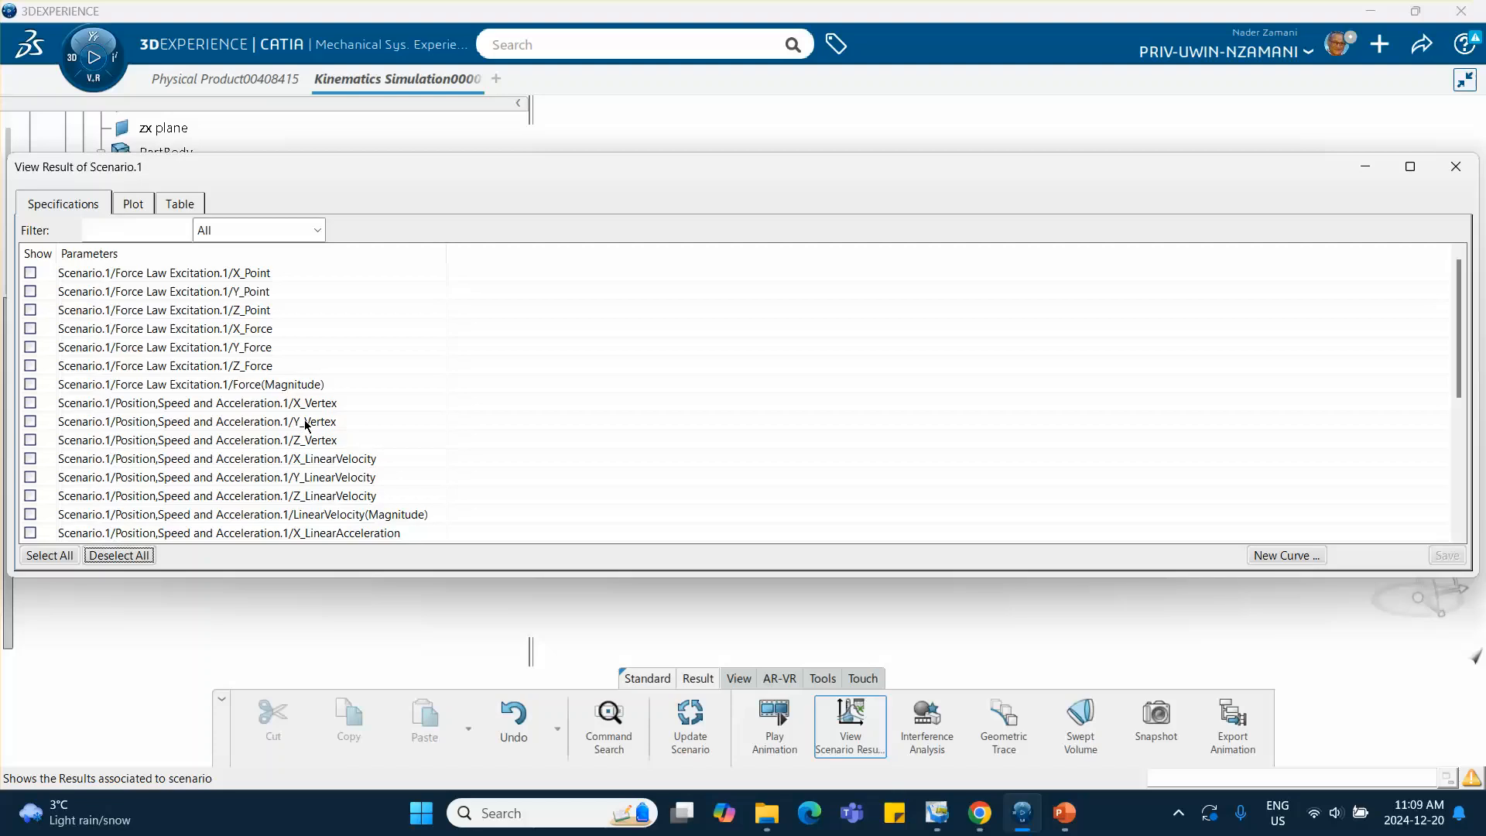
left_click(31, 423)
left_click(131, 205)
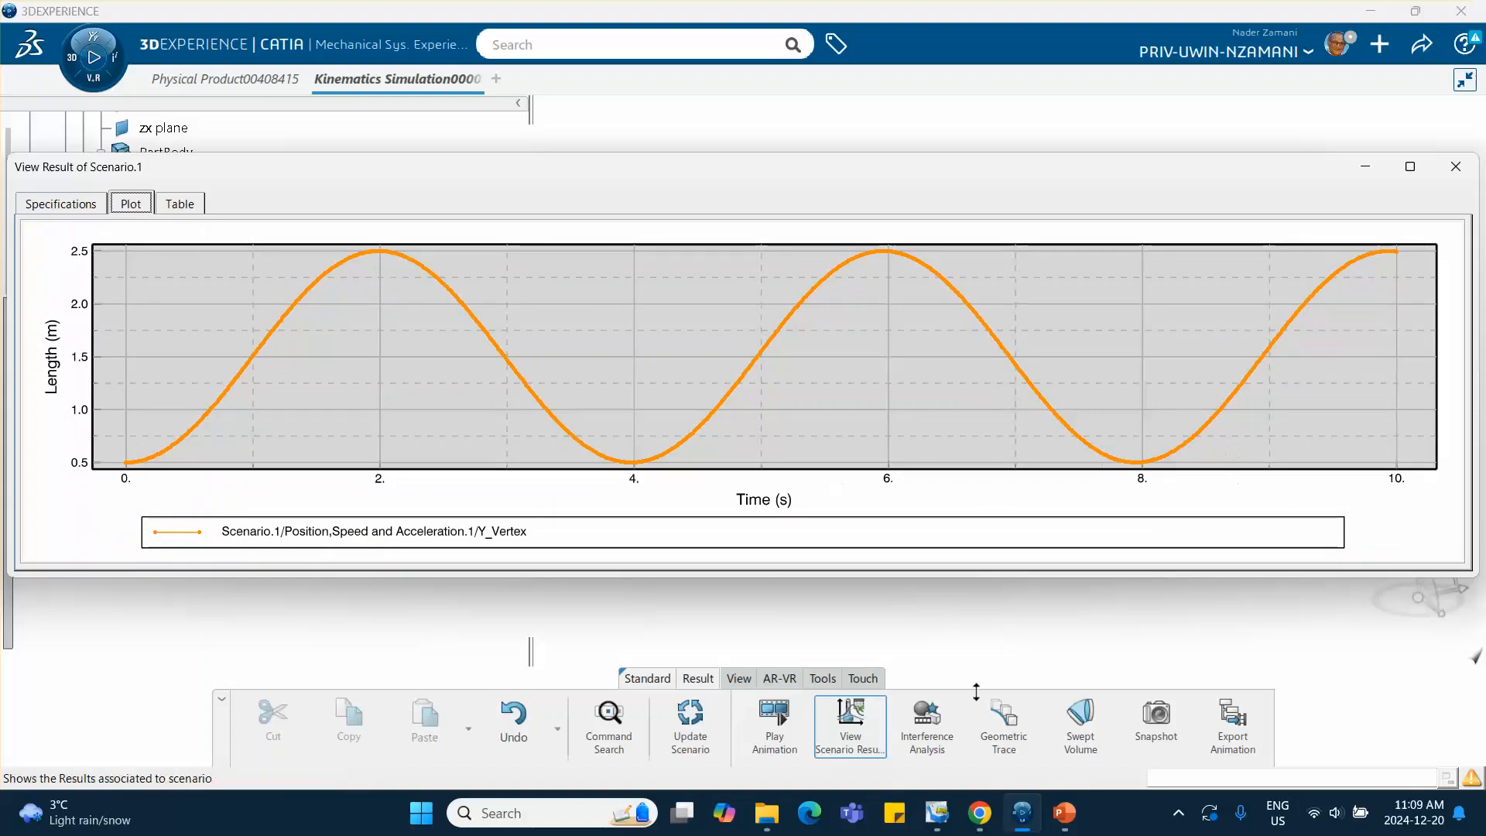
Step: Switch between PowerPoint and 3DEXPERIENCE to compare the Y_Vertex plot with the undamped theoretical response on slide 2
left_click(1065, 813)
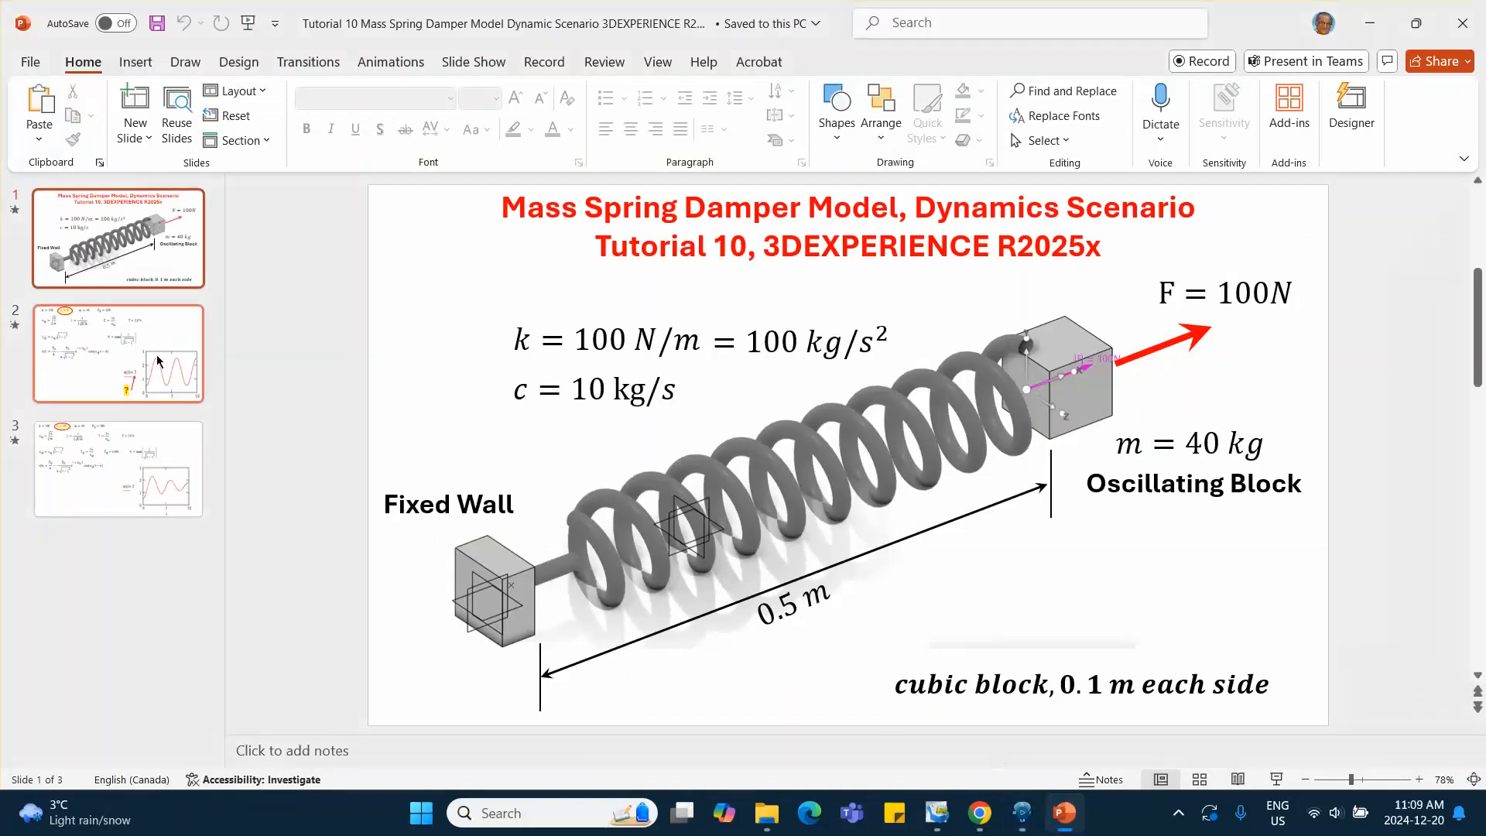
left_click(157, 361)
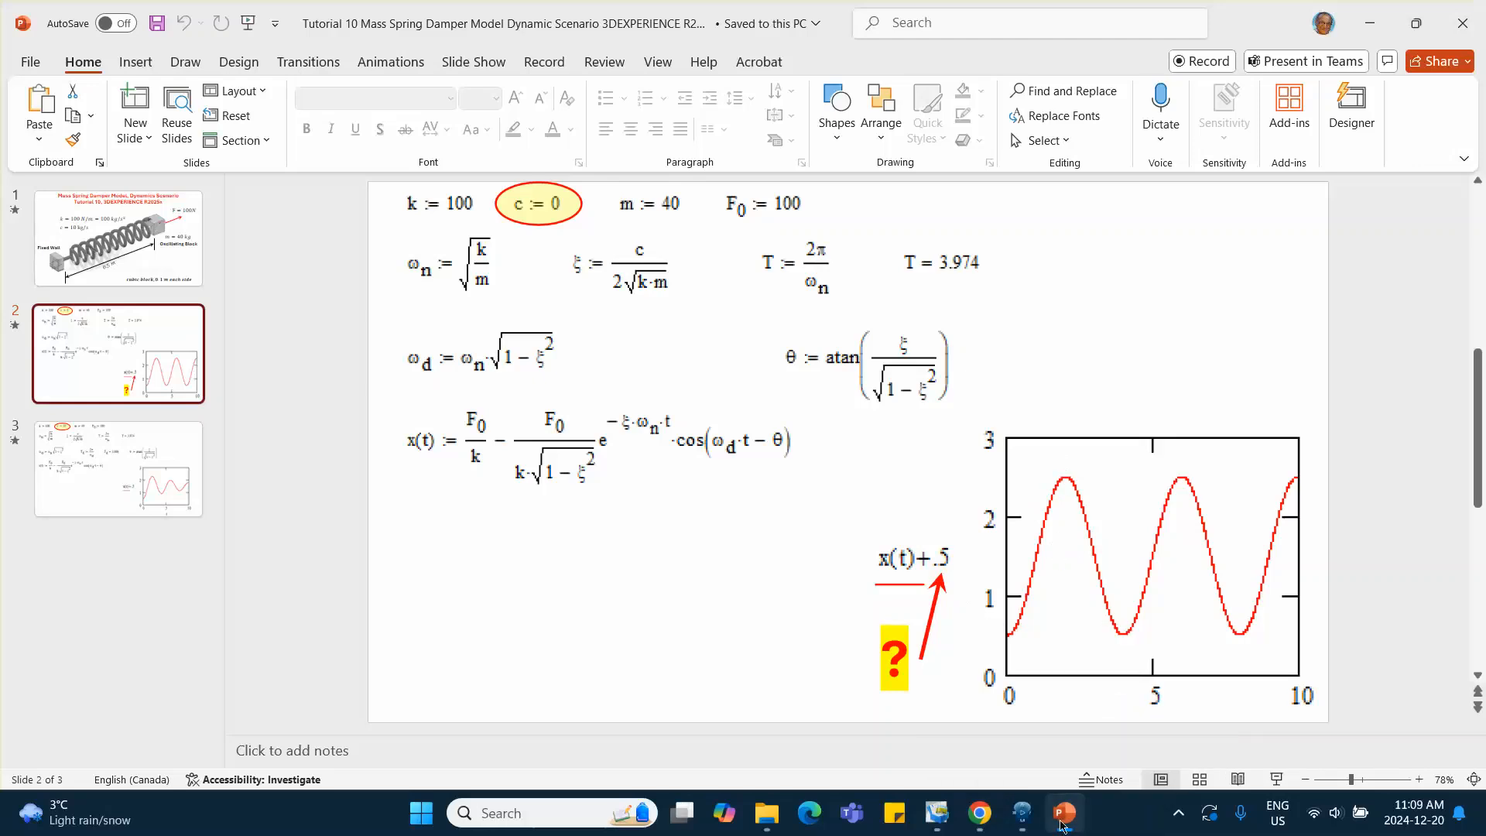
left_click(1021, 813)
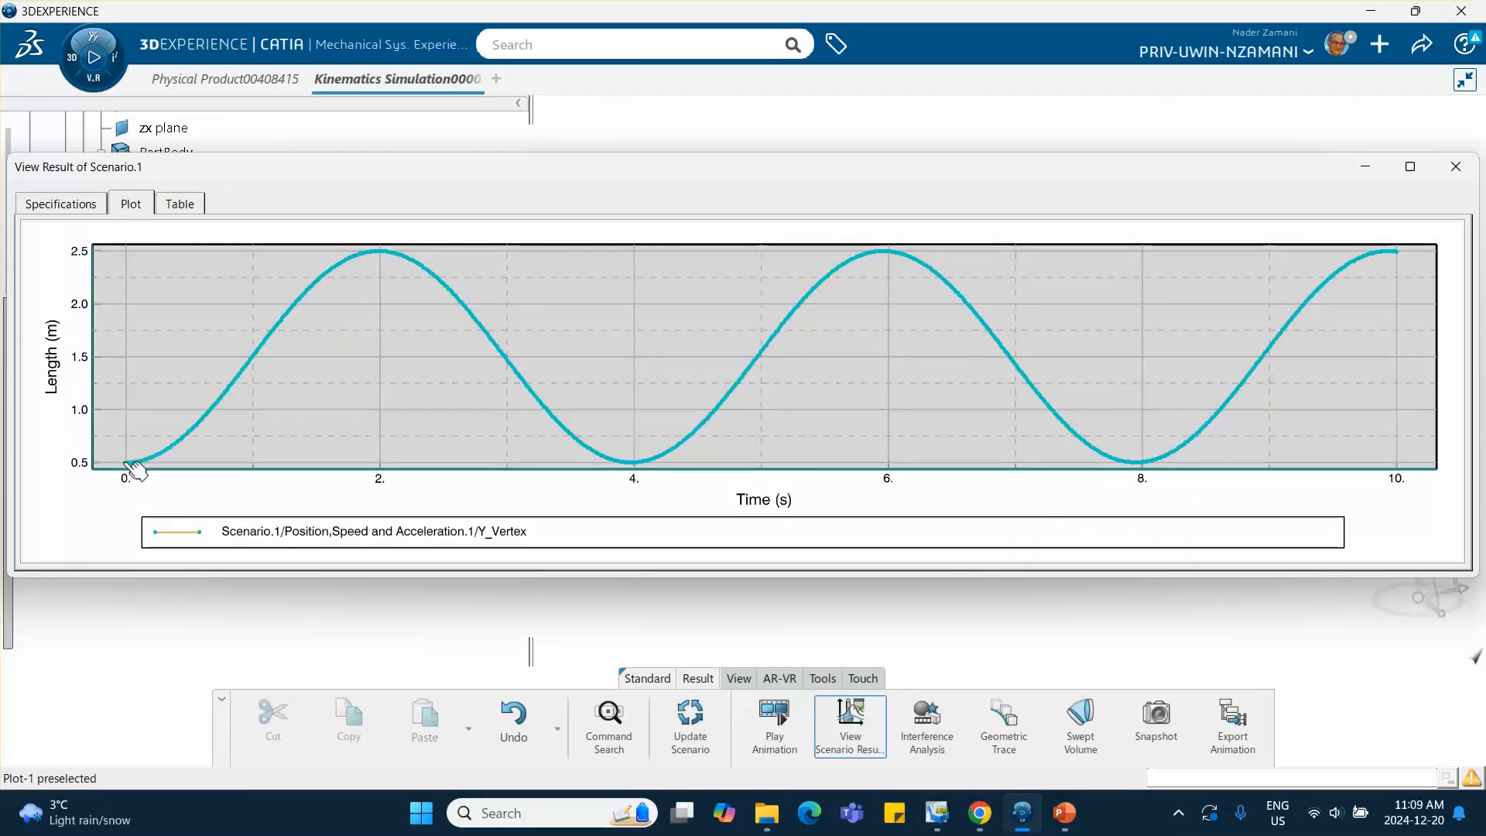
left_click(1065, 816)
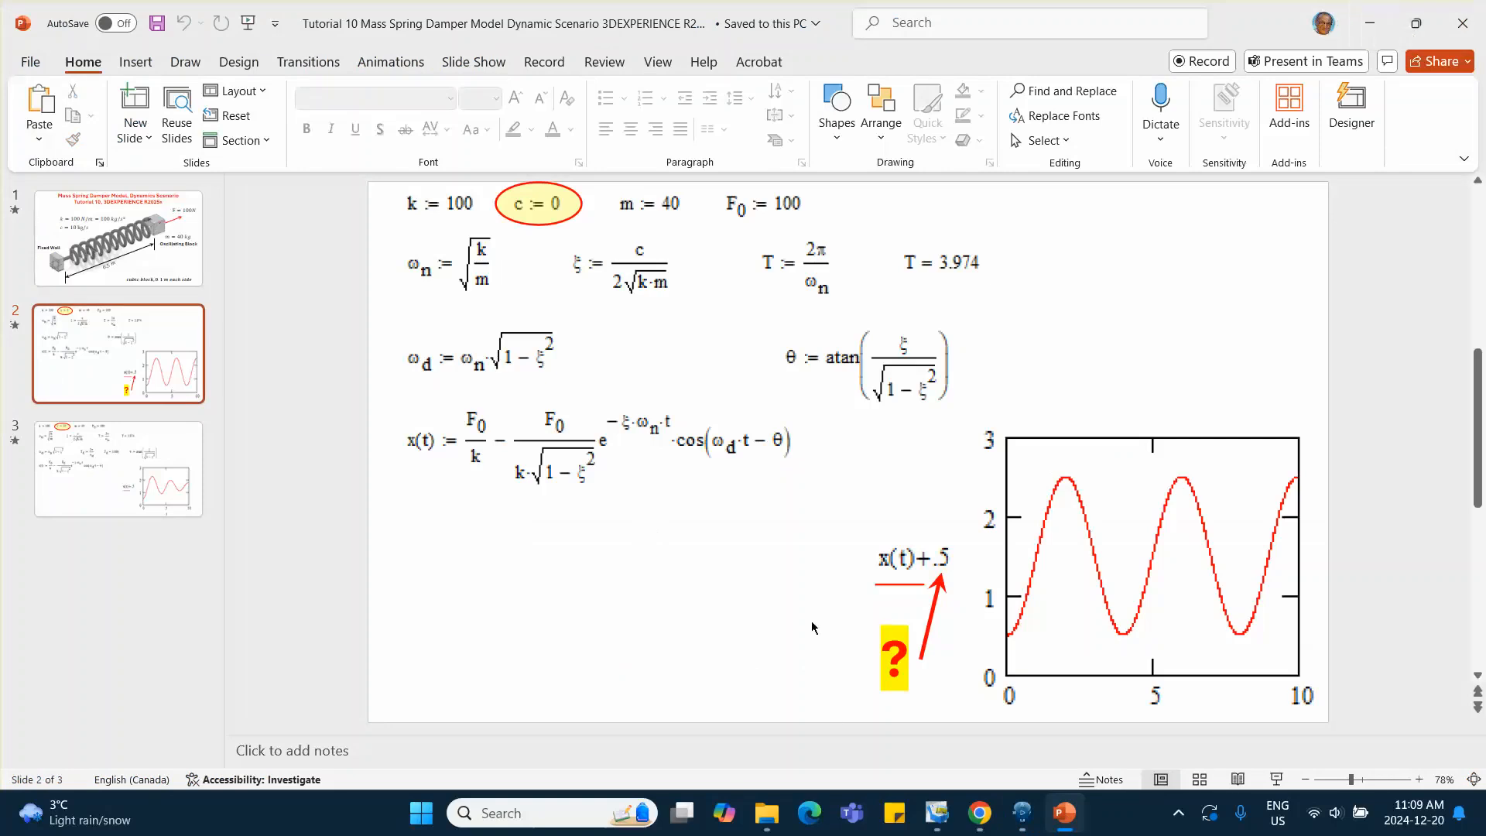
Step: Return to 3DEXPERIENCE, view the Y_Vertex results as a table, and close the scenario results
left_click(1022, 813)
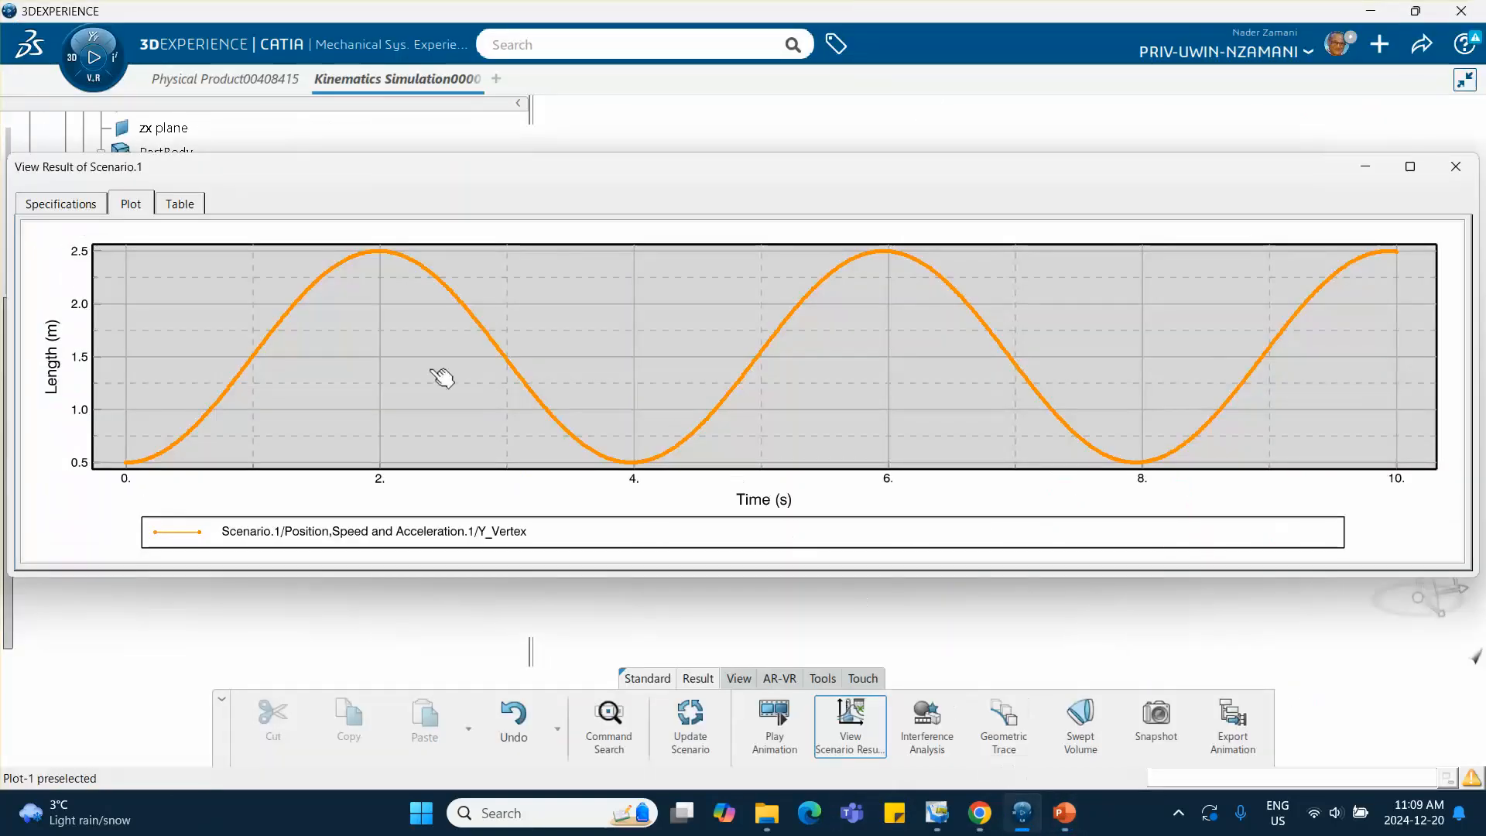
left_click(185, 208)
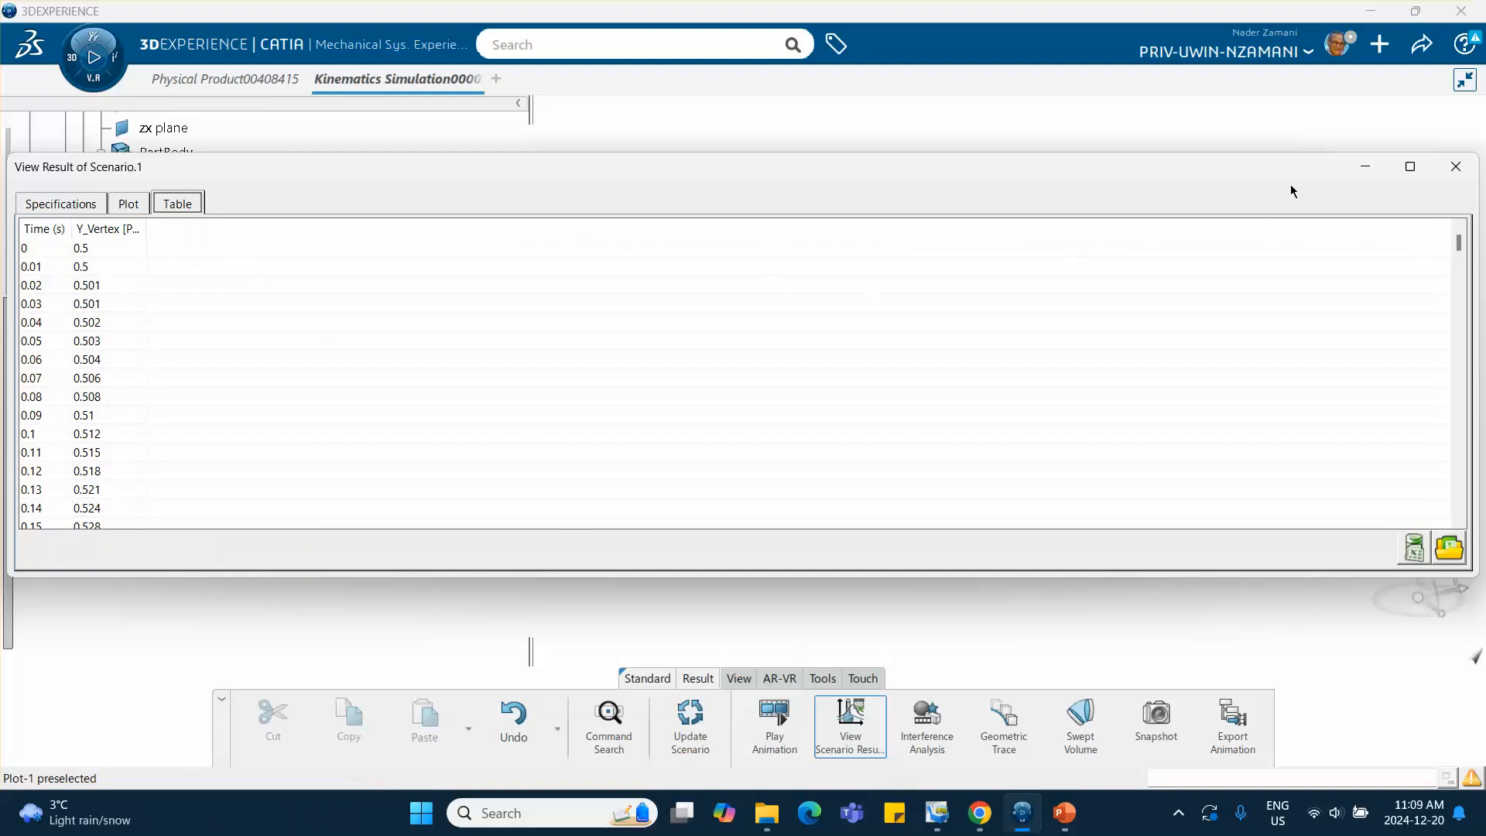
left_click(1456, 167)
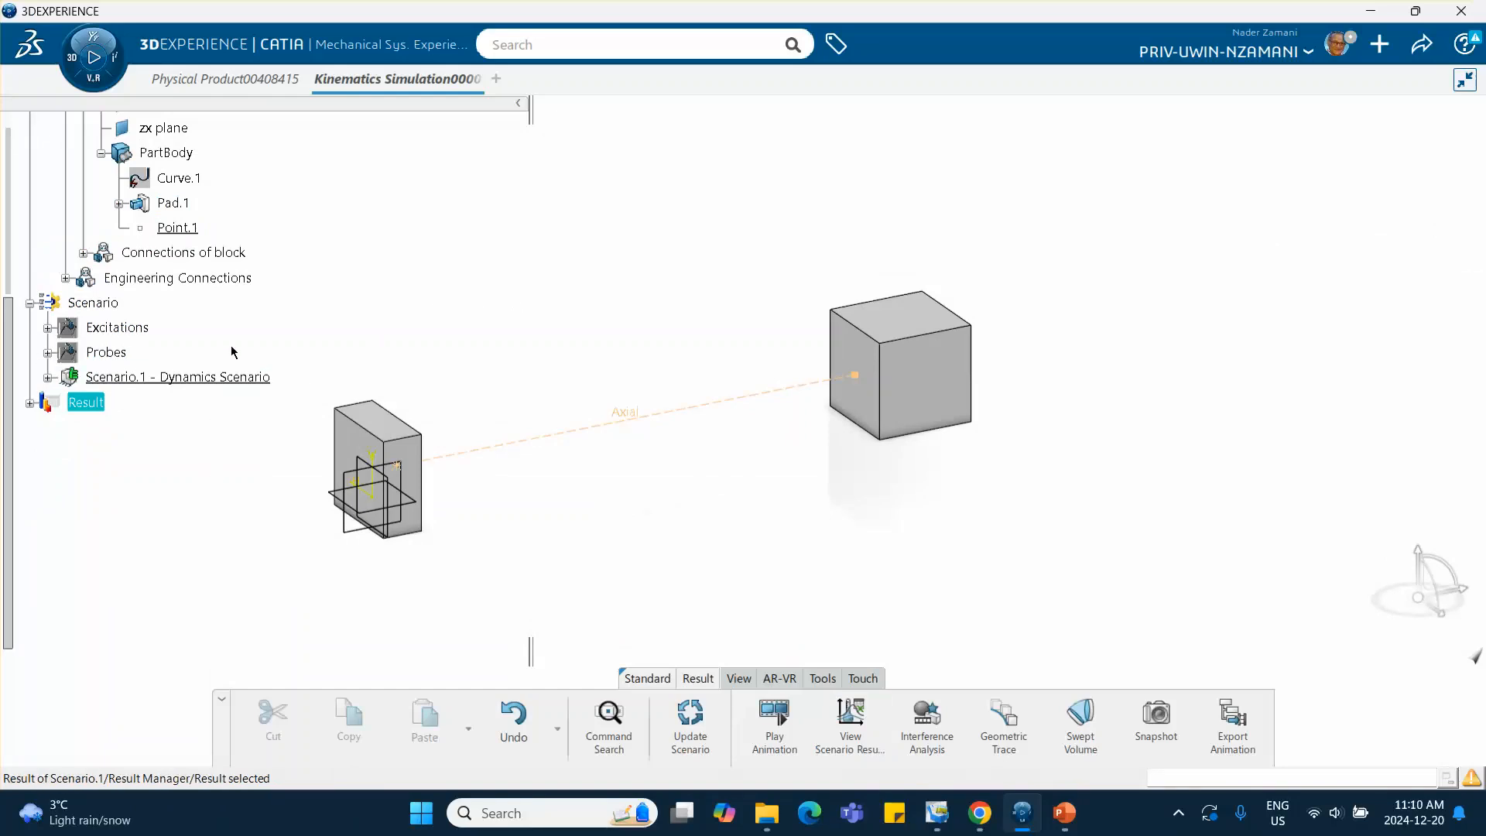
Step: Set the linear translational damping of Axial Spring.1 under the Spring.2 joint to 10kg_s, checking its reference length
scroll(232, 352, "up", 5)
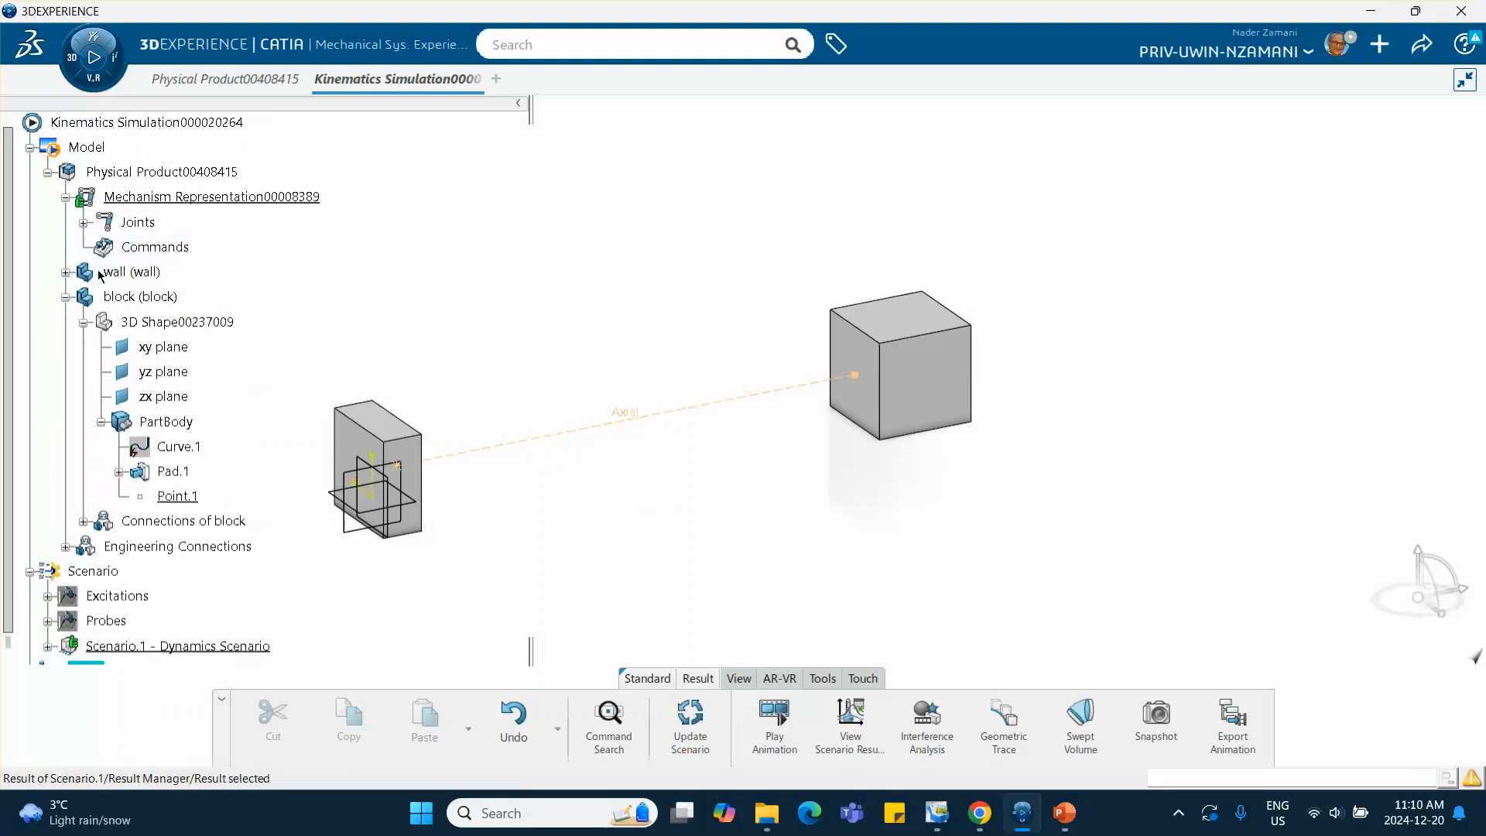
left_click(85, 223)
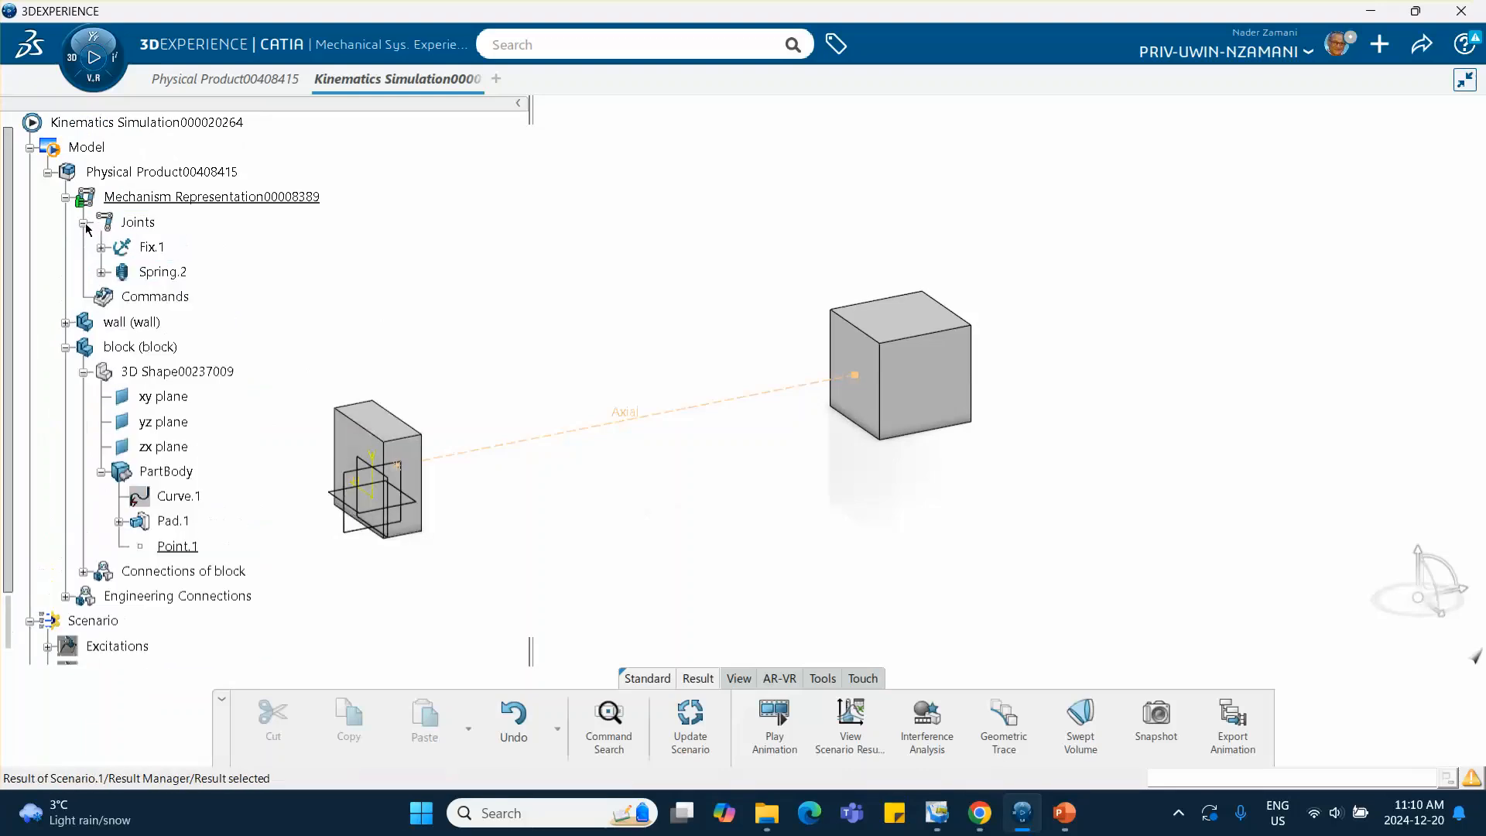
left_click(101, 272)
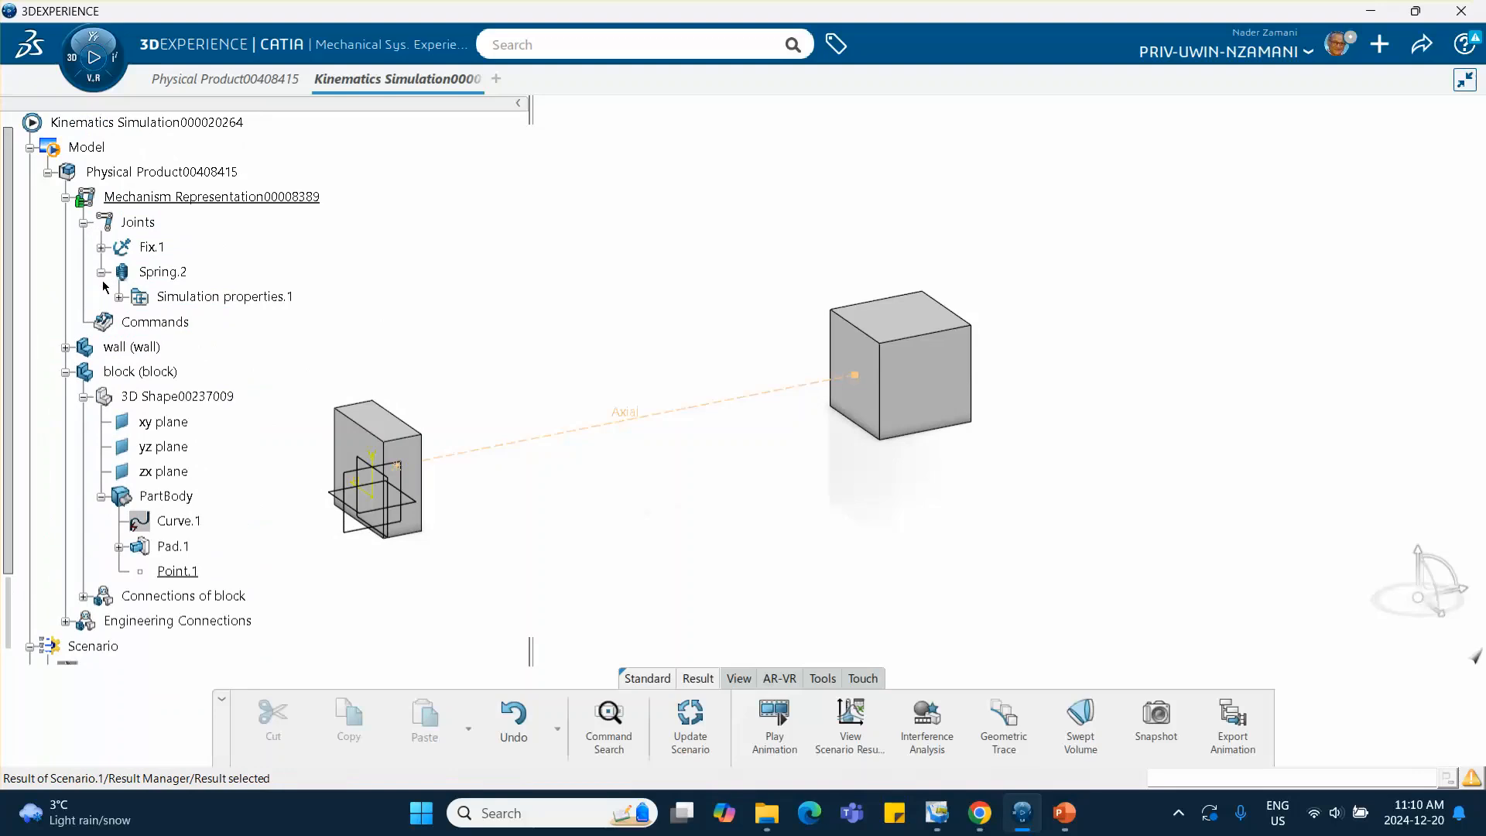
left_click(118, 297)
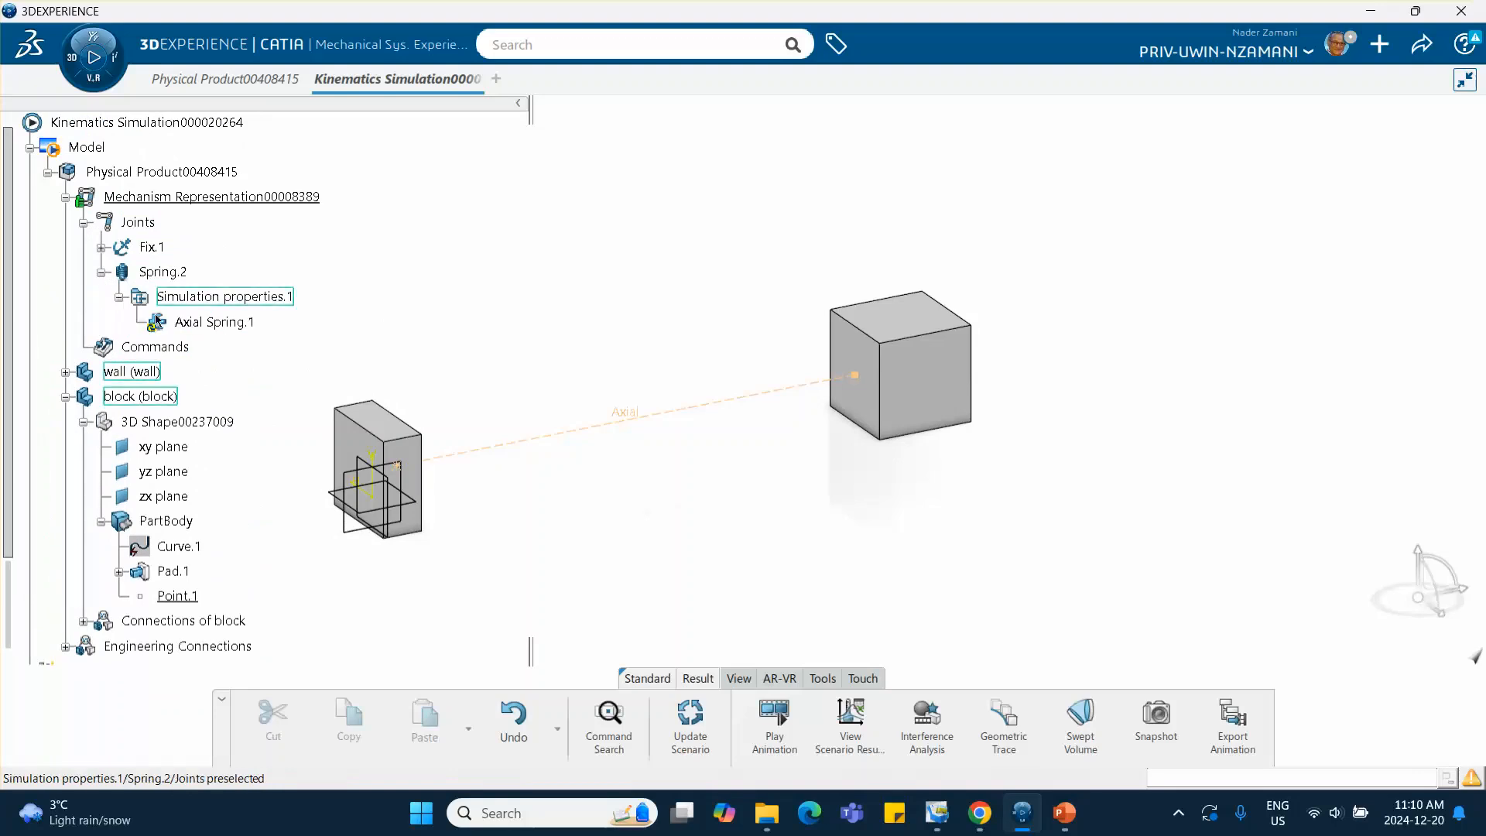
left_click(213, 323)
double_click(214, 324)
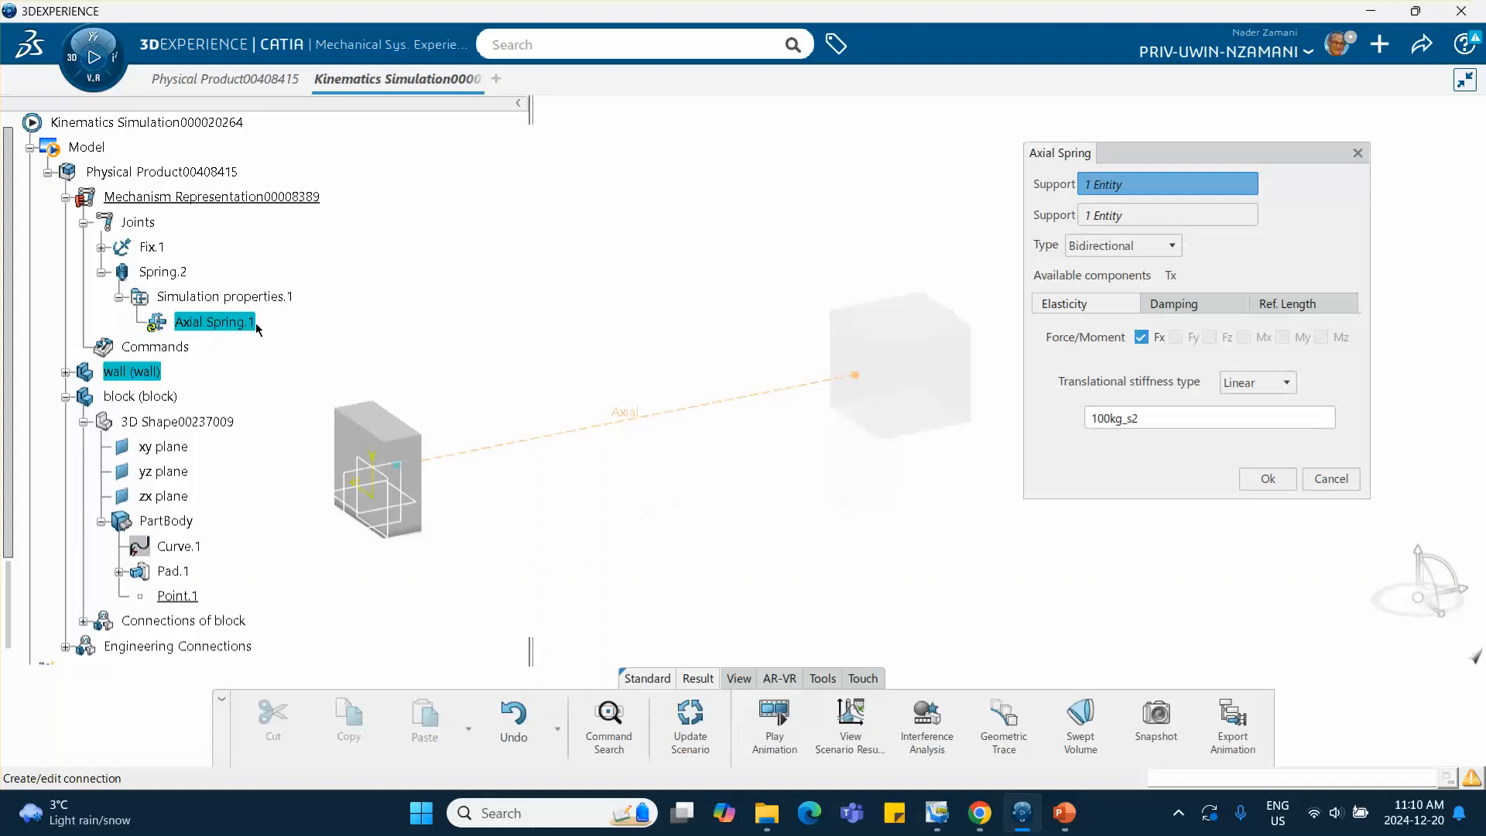
left_click(1143, 337)
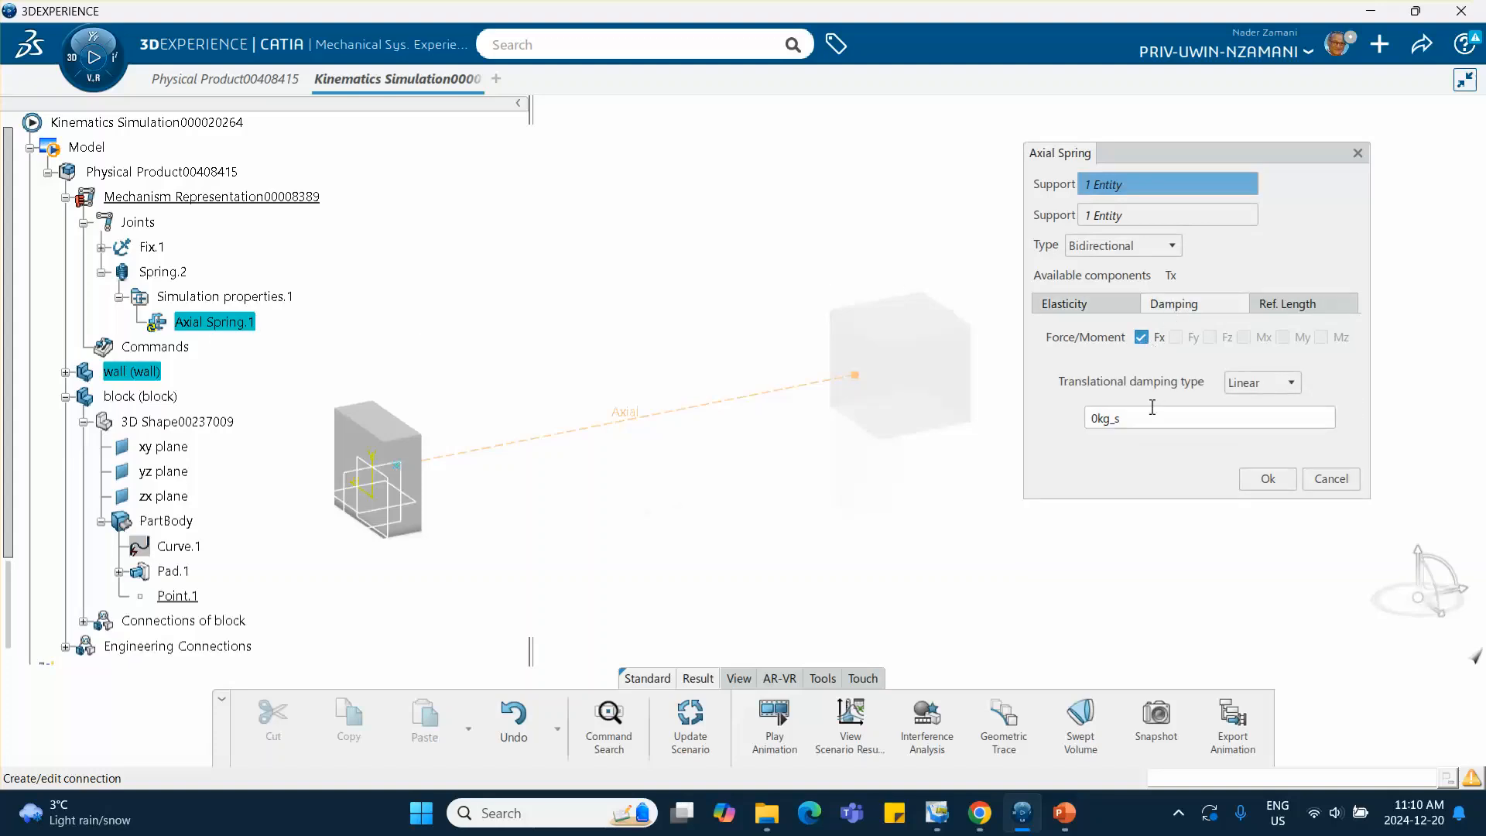
left_click(1124, 418)
double_click(1091, 419)
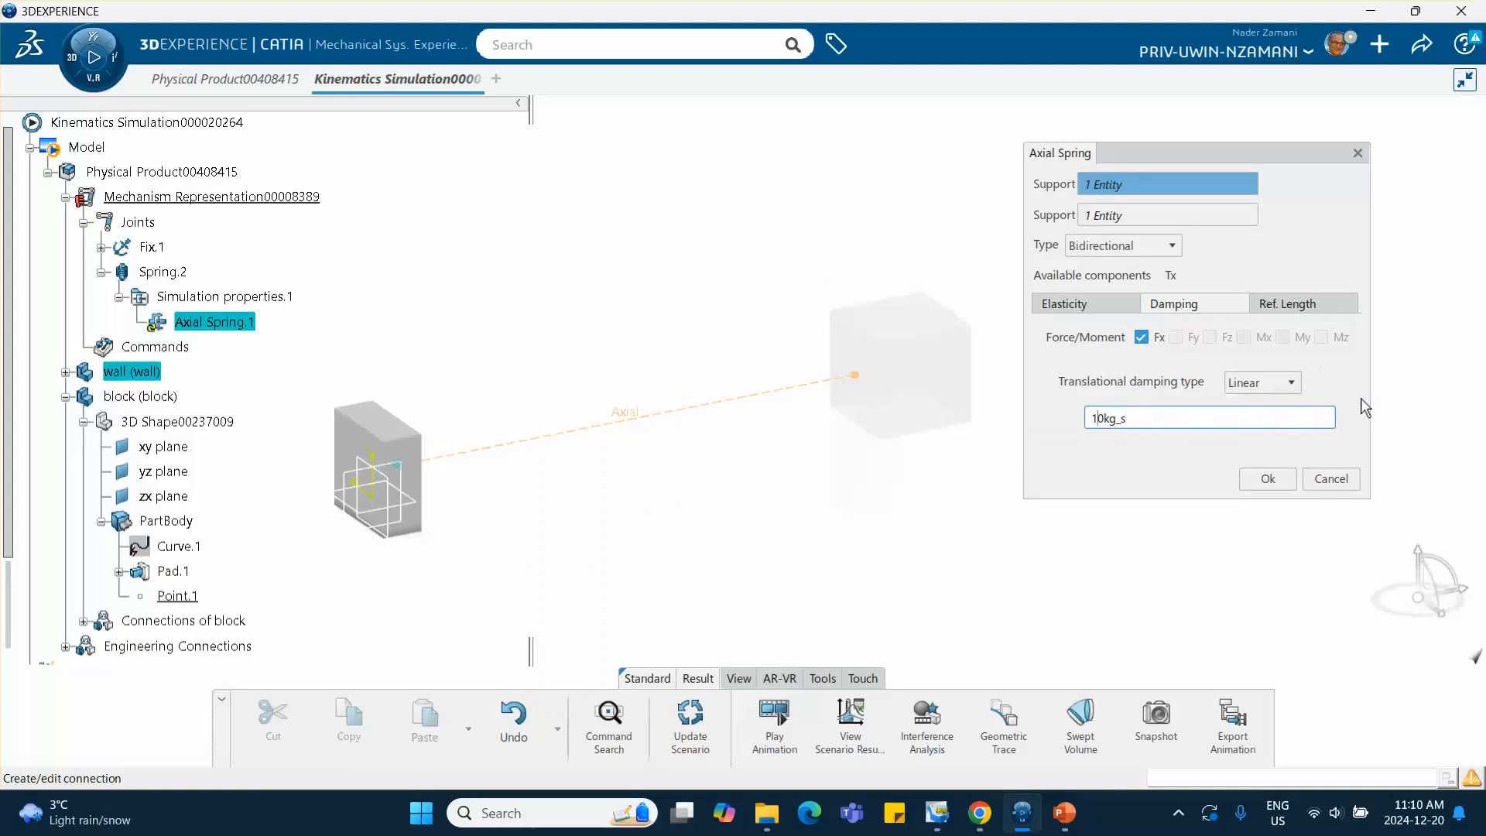
left_click(1318, 305)
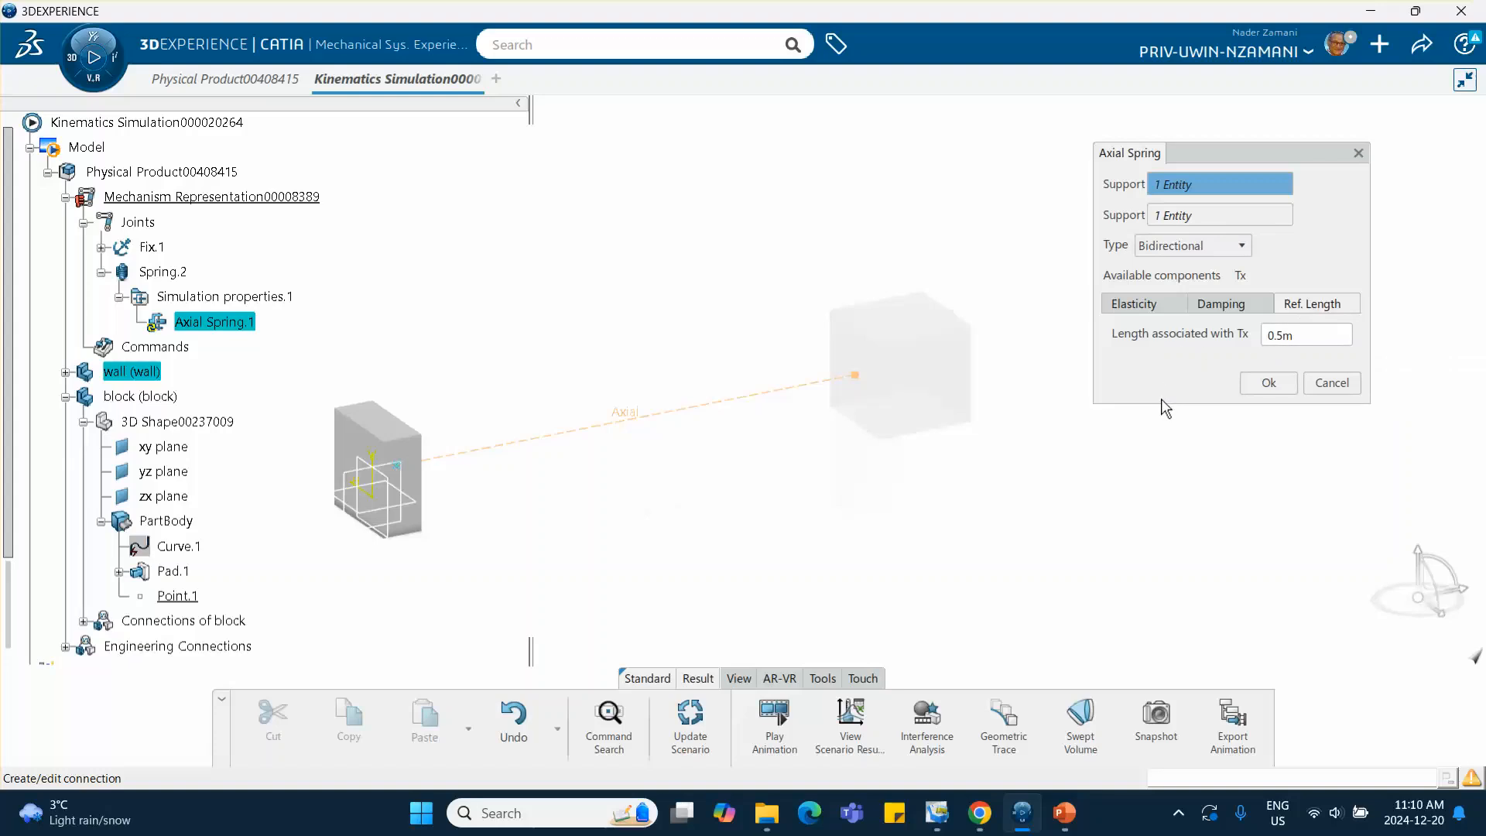
left_click(1270, 385)
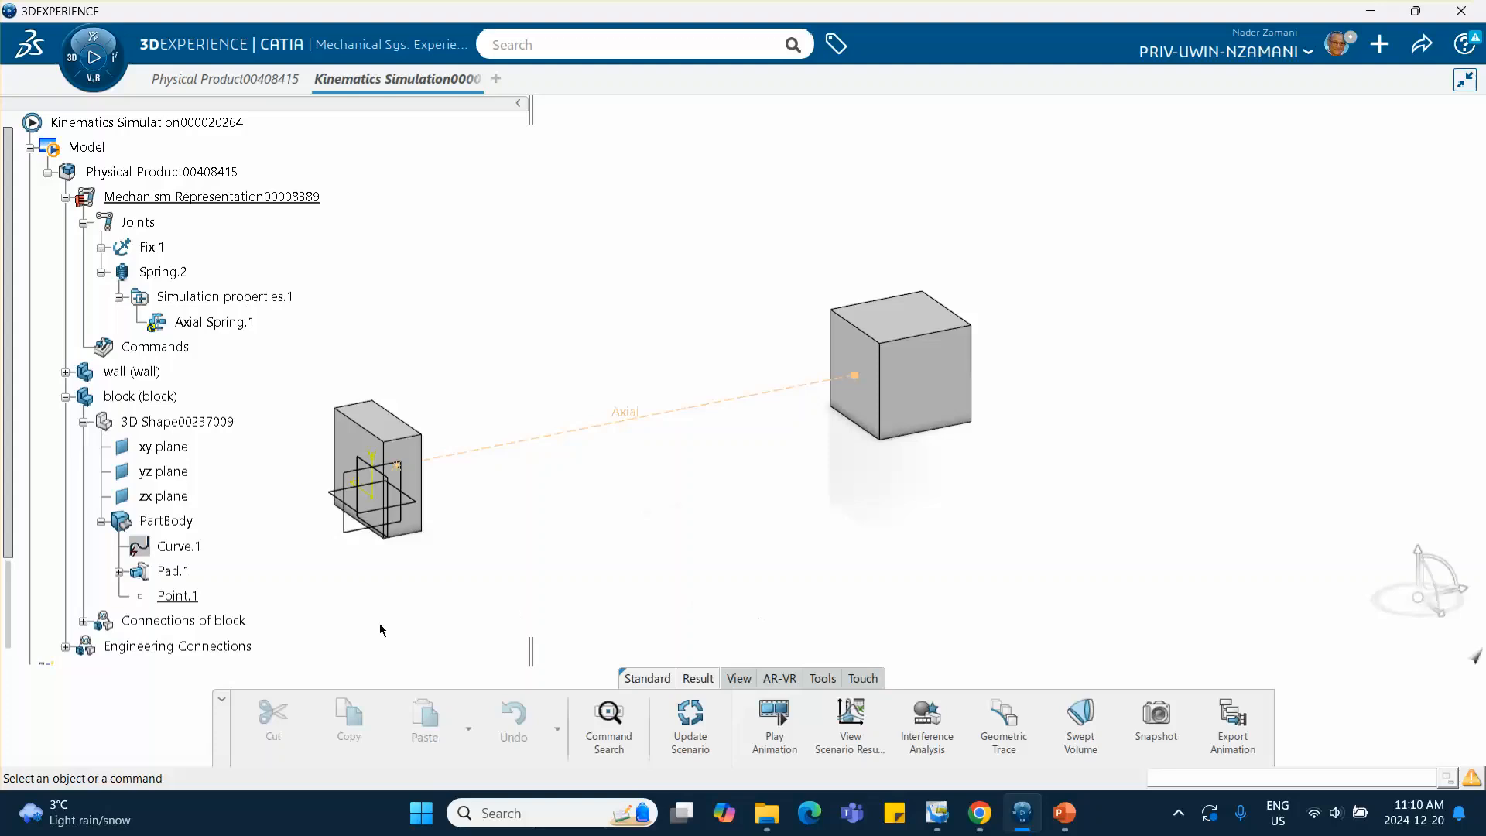
Step: Force compute and regenerate the results of the Scenario.1 dynamics scenario with the edited spring
scroll(246, 563, "down", 3)
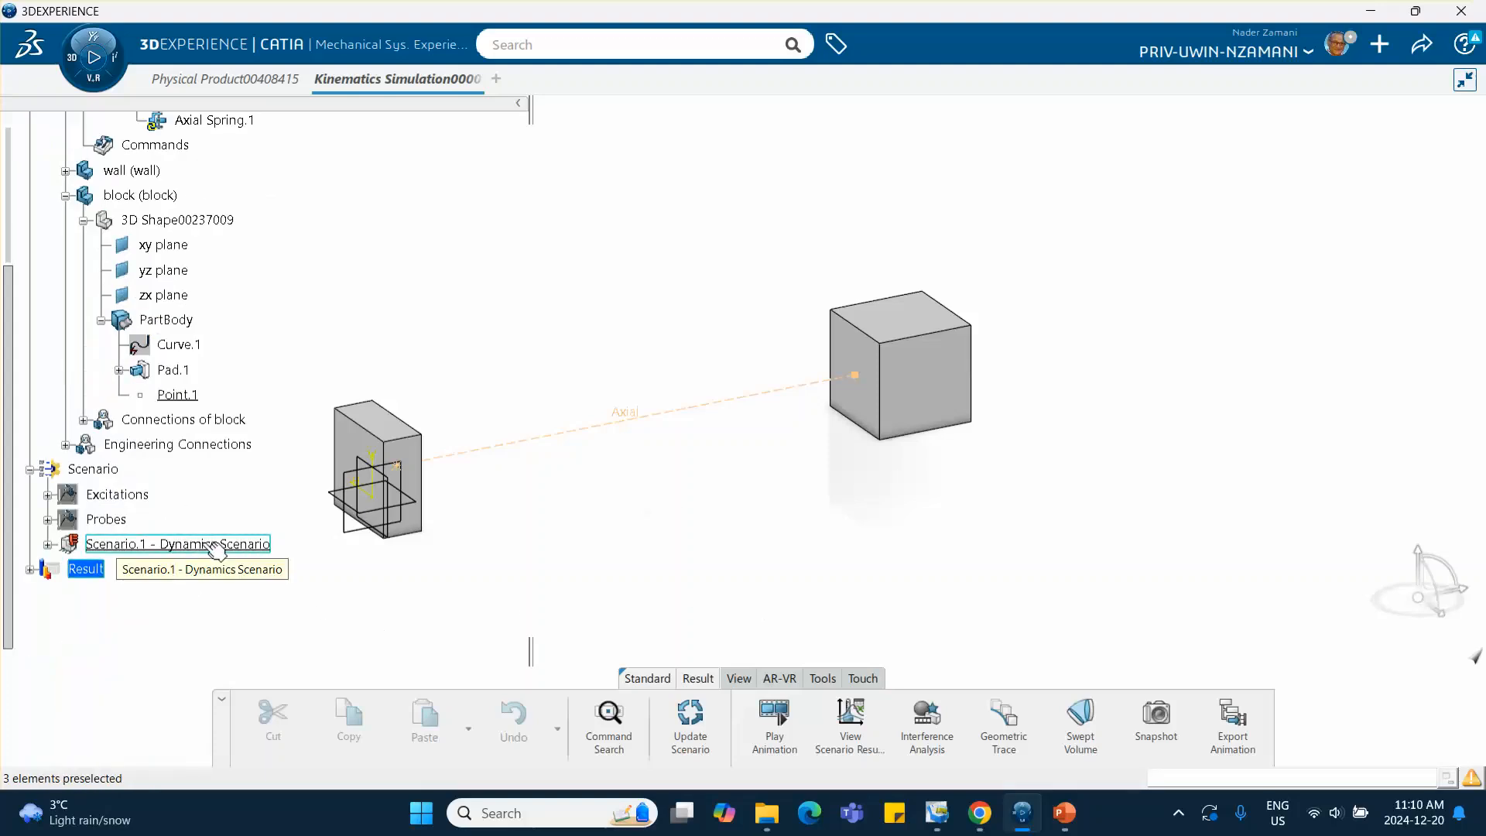
right_click(215, 546)
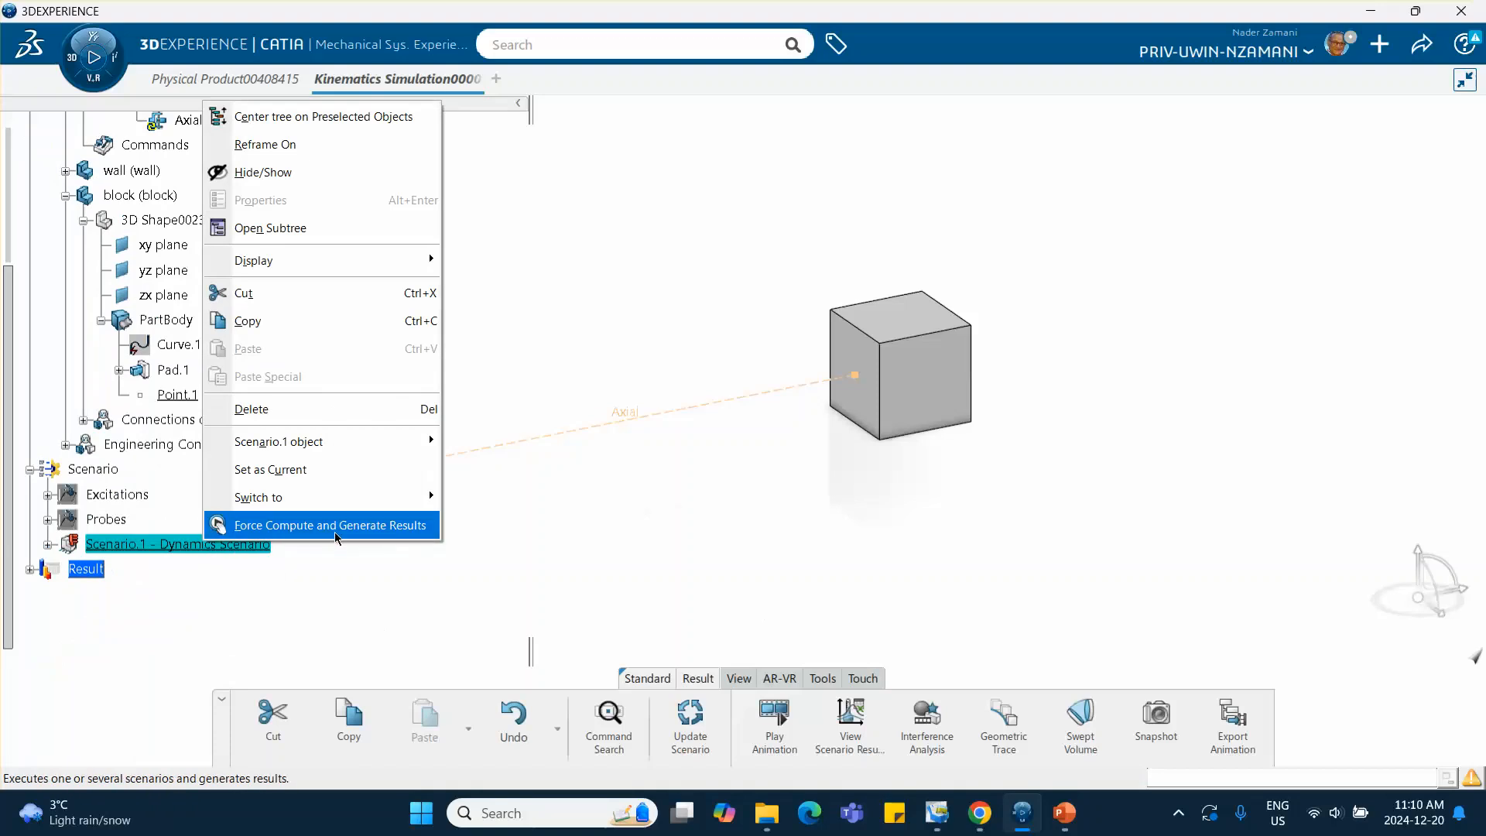
left_click(724, 516)
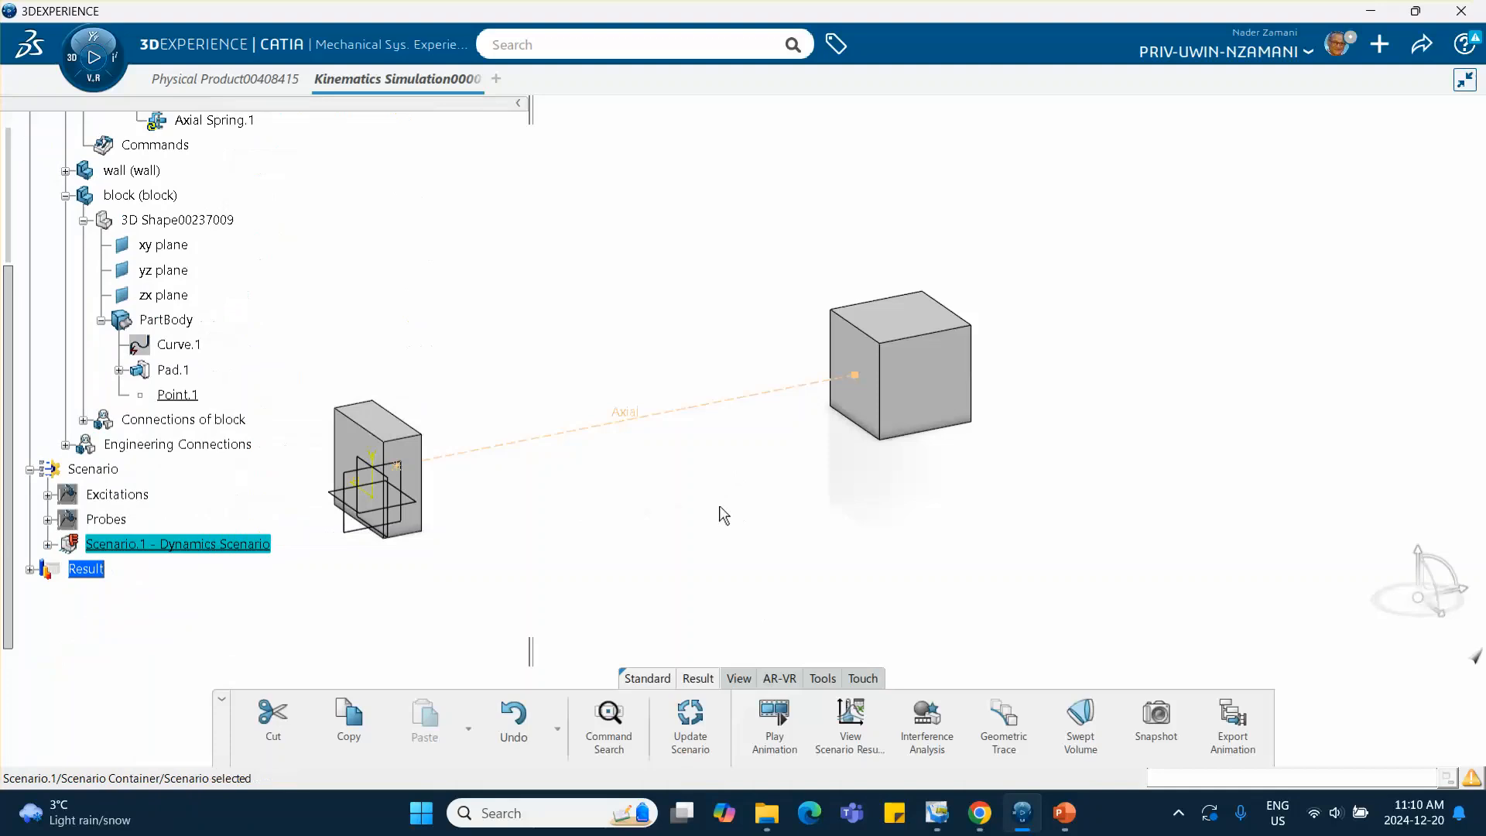
middle_click_drag(720, 509, 643, 549, "ctrl")
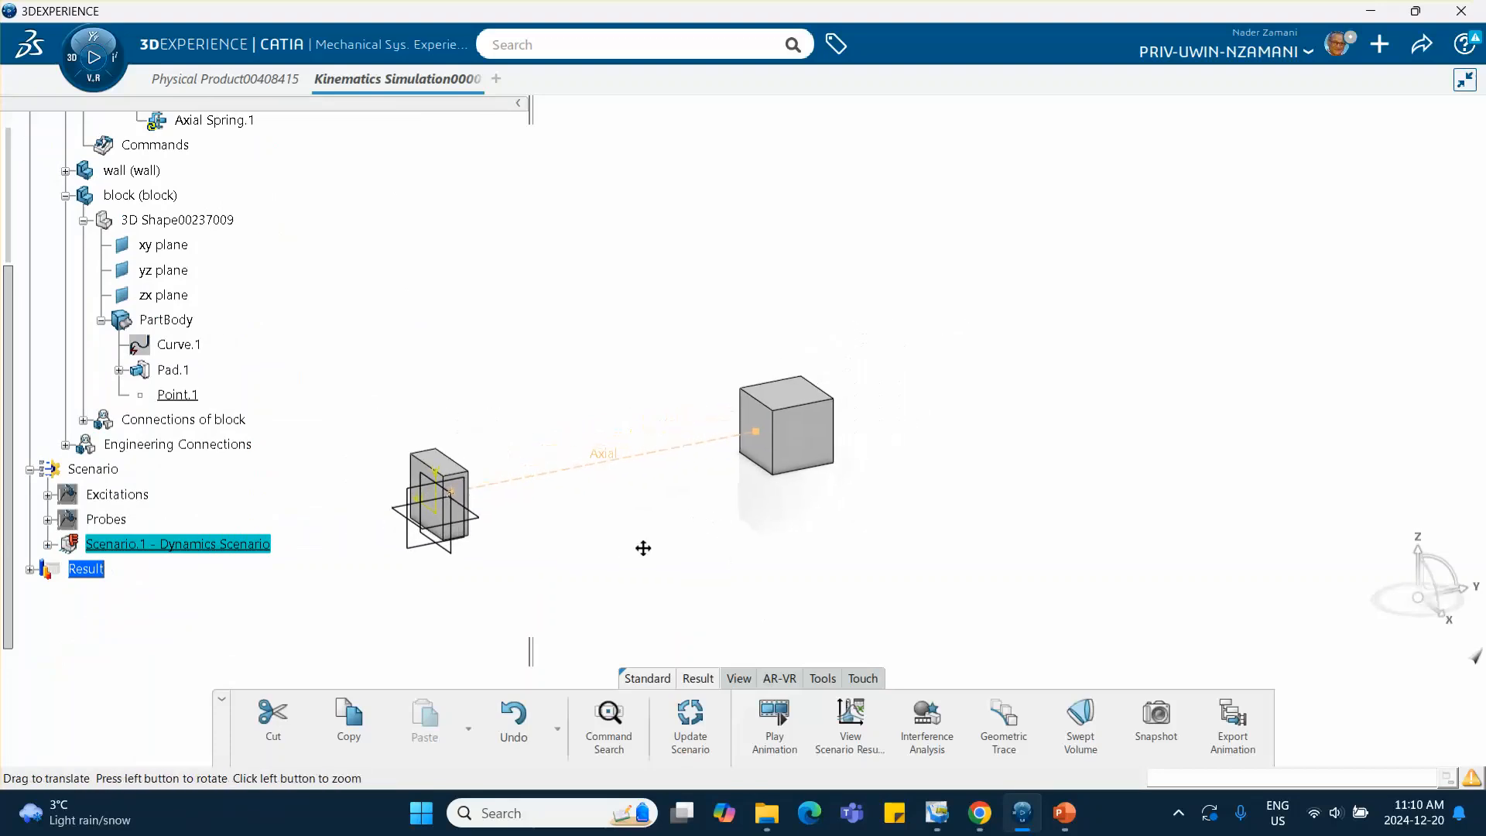
right_click(179, 544)
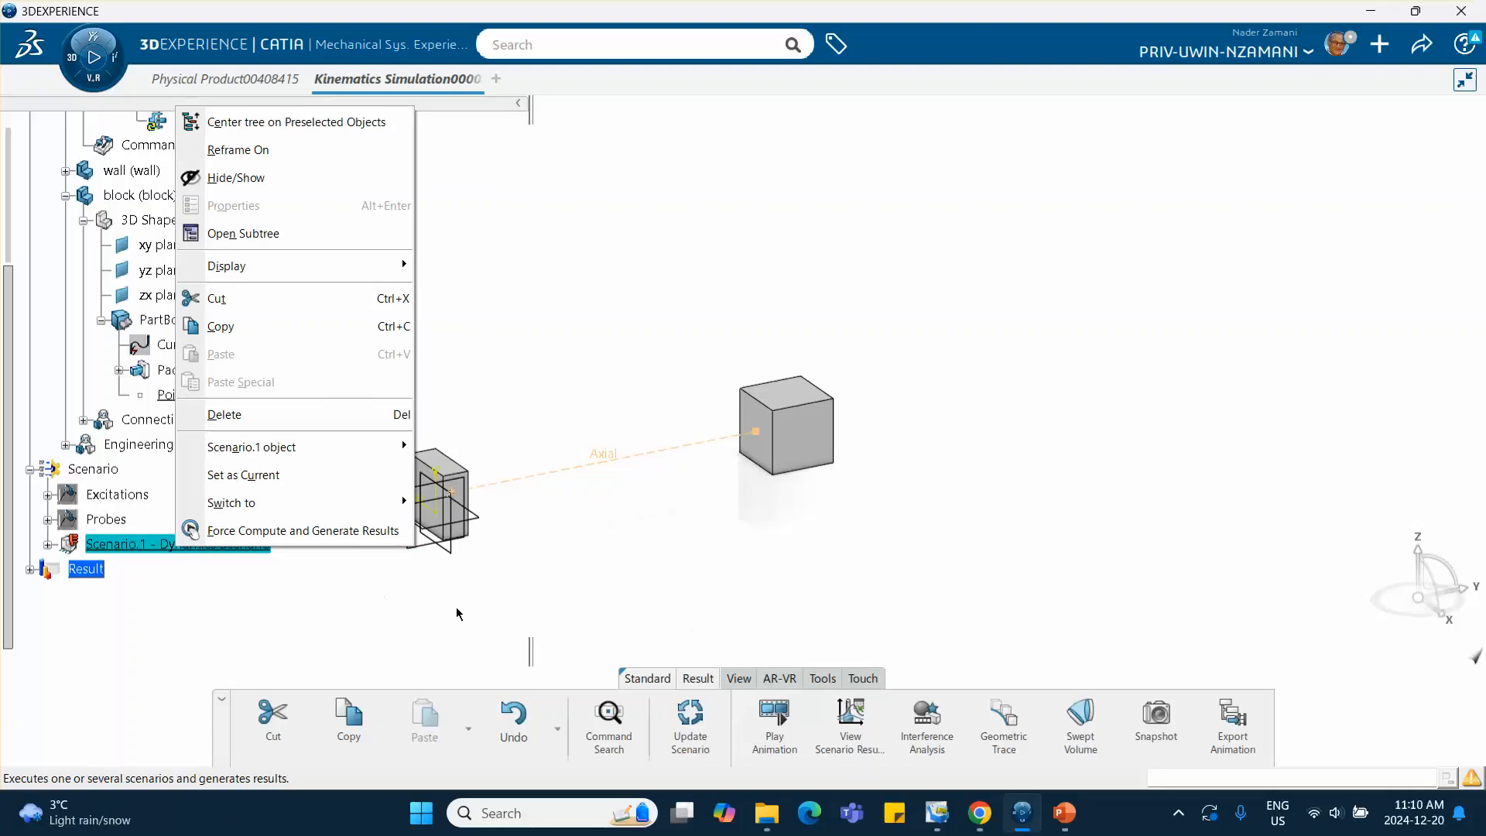
left_click(248, 598)
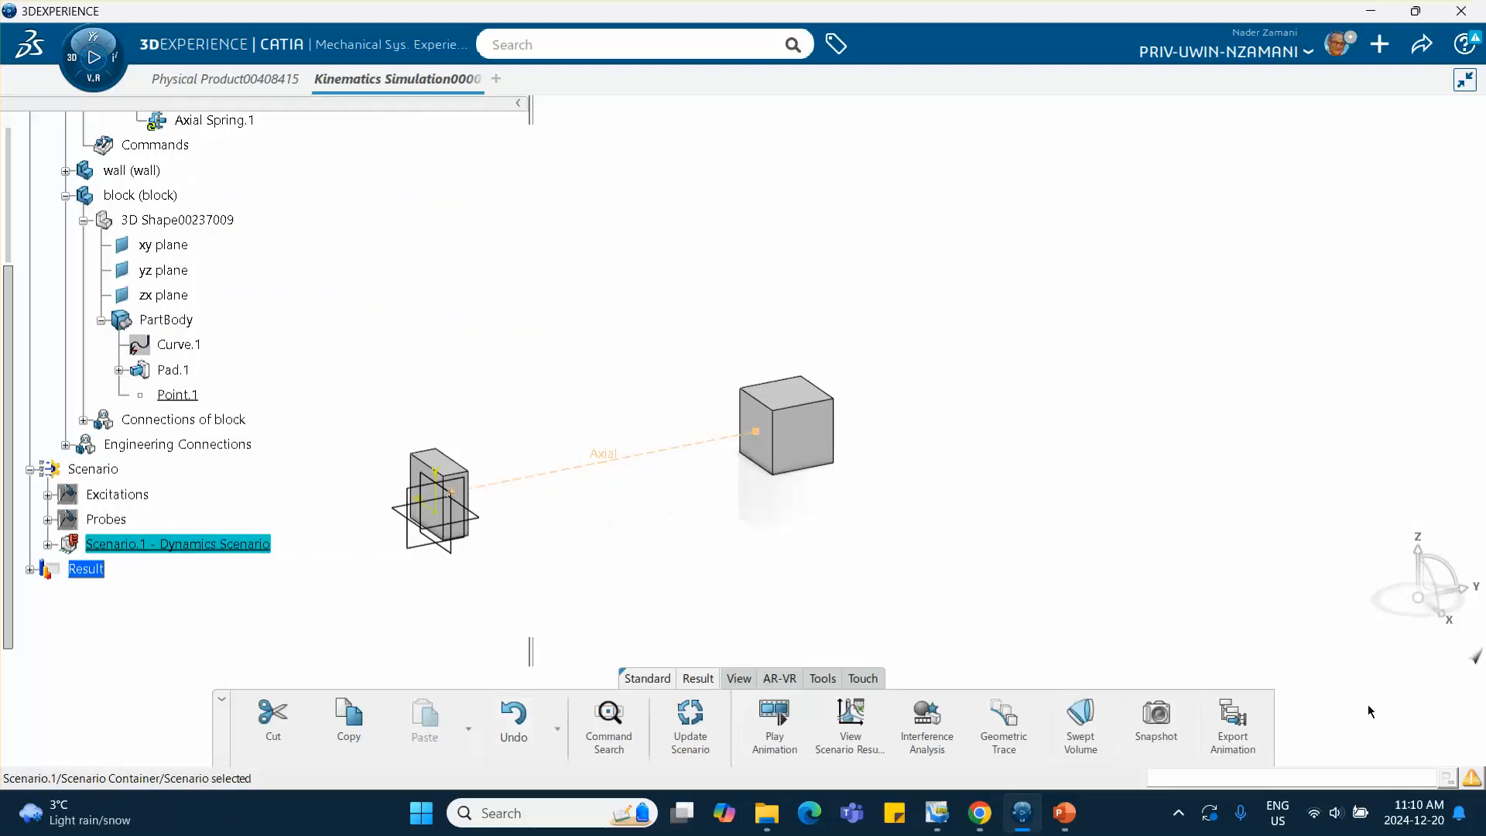
right_click(180, 546)
left_click(299, 527)
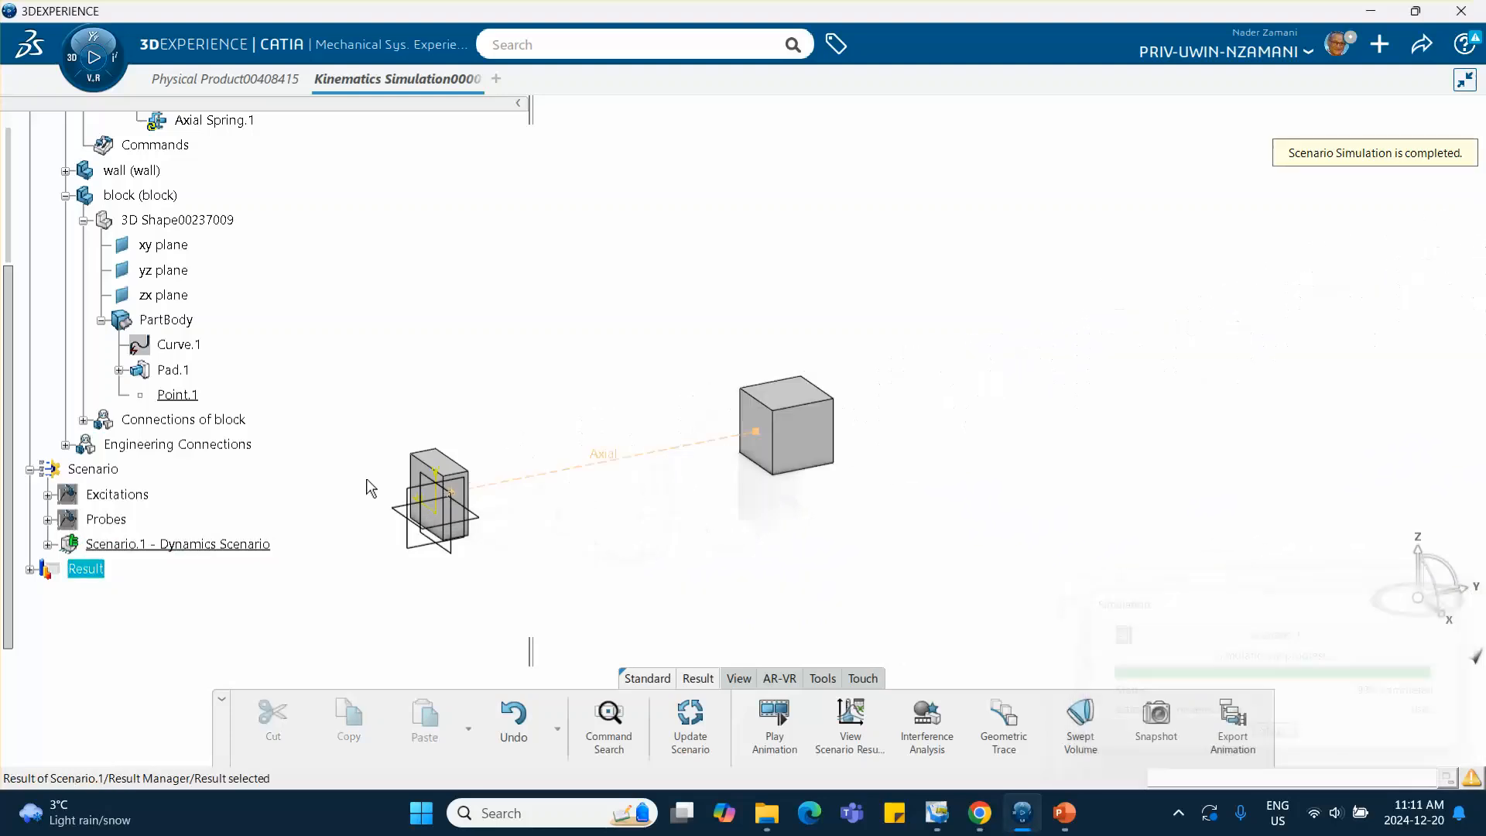
Step: Reopen the recomputed scenario's results and plot only the probe's Y_Vertex parameter
left_click(851, 728)
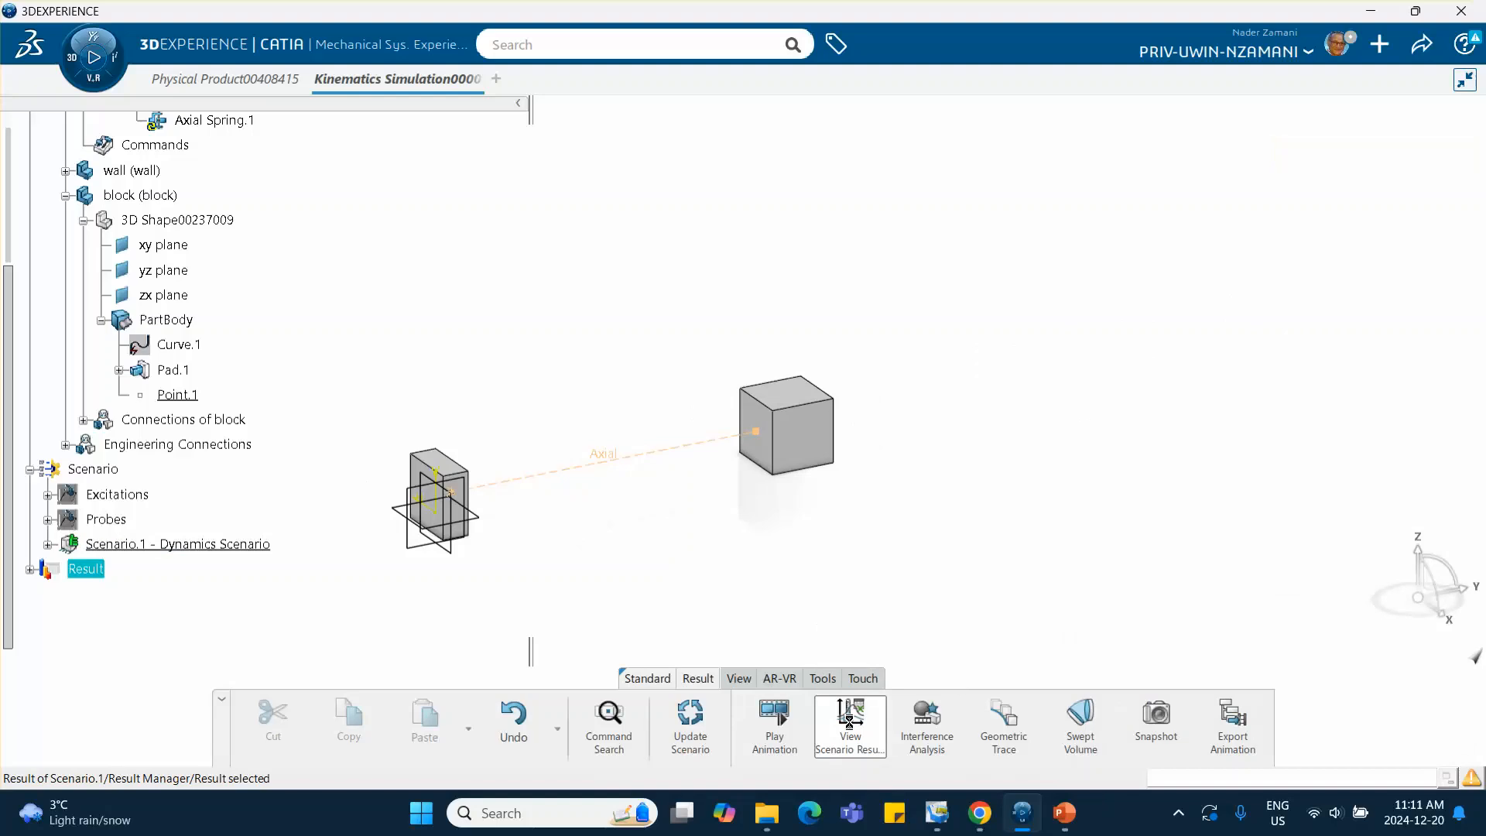
left_click(850, 723)
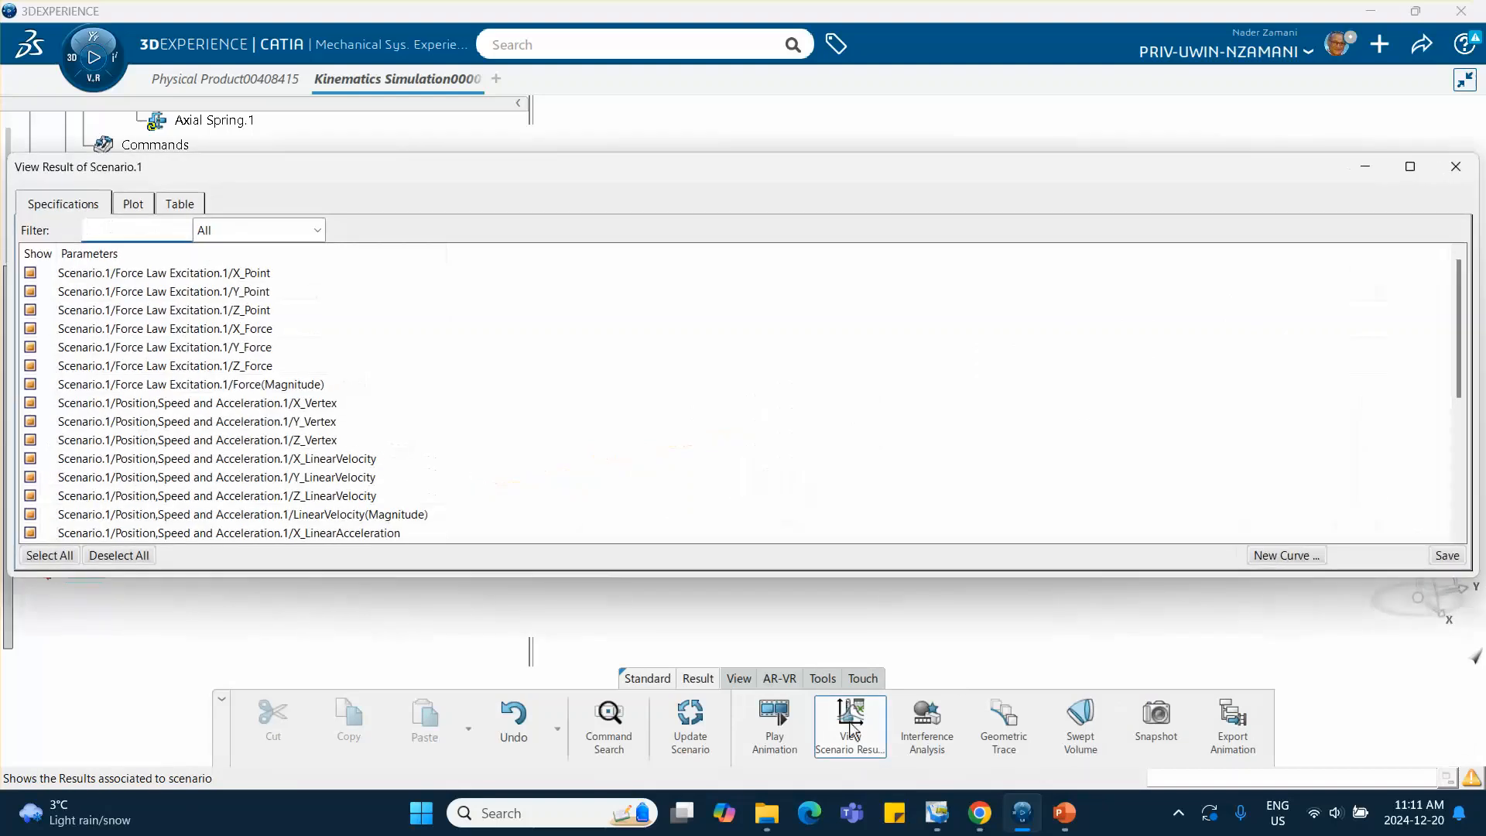
left_click(96, 555)
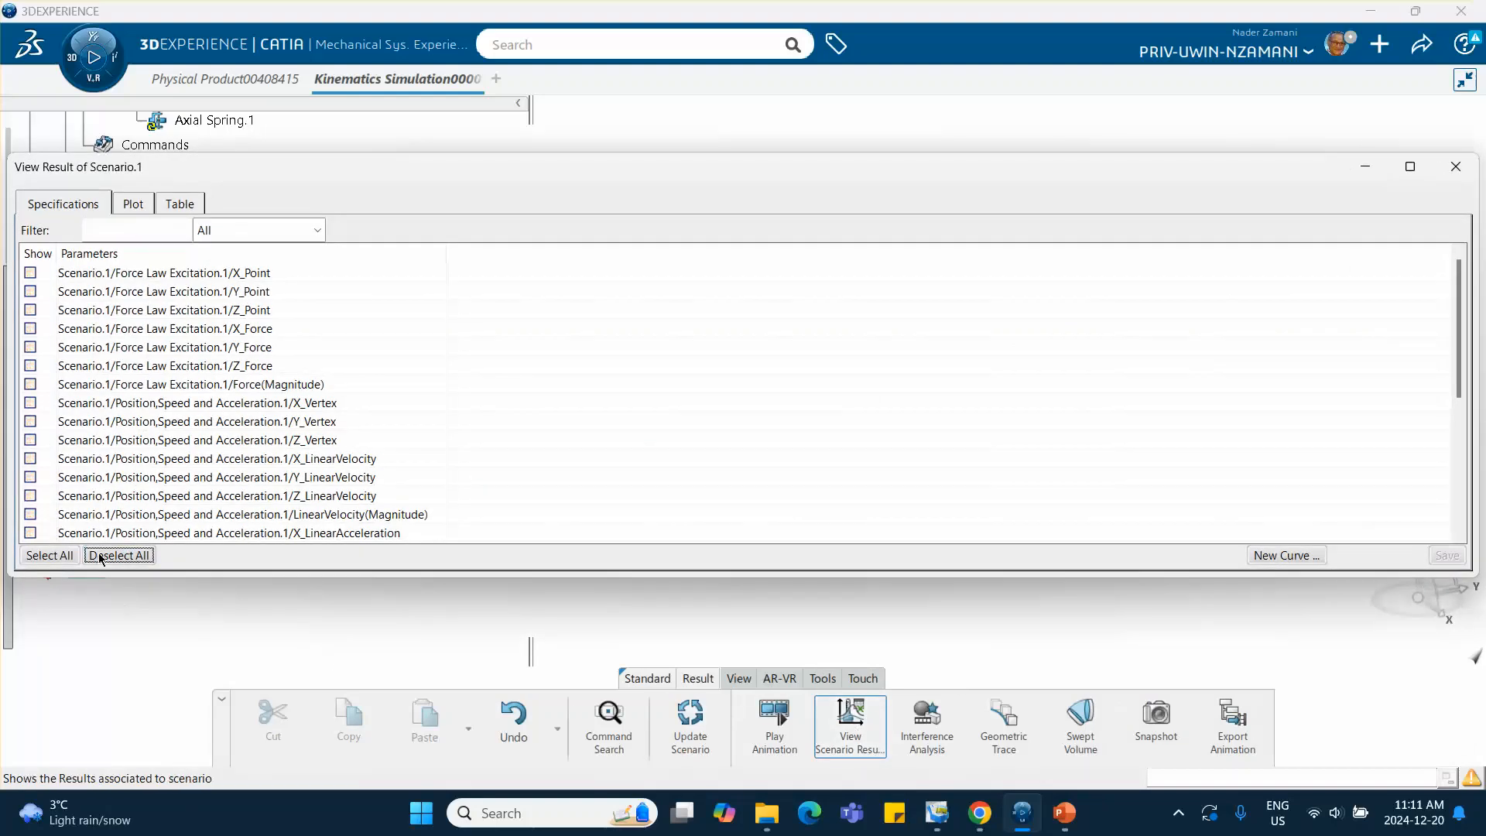
left_click(30, 421)
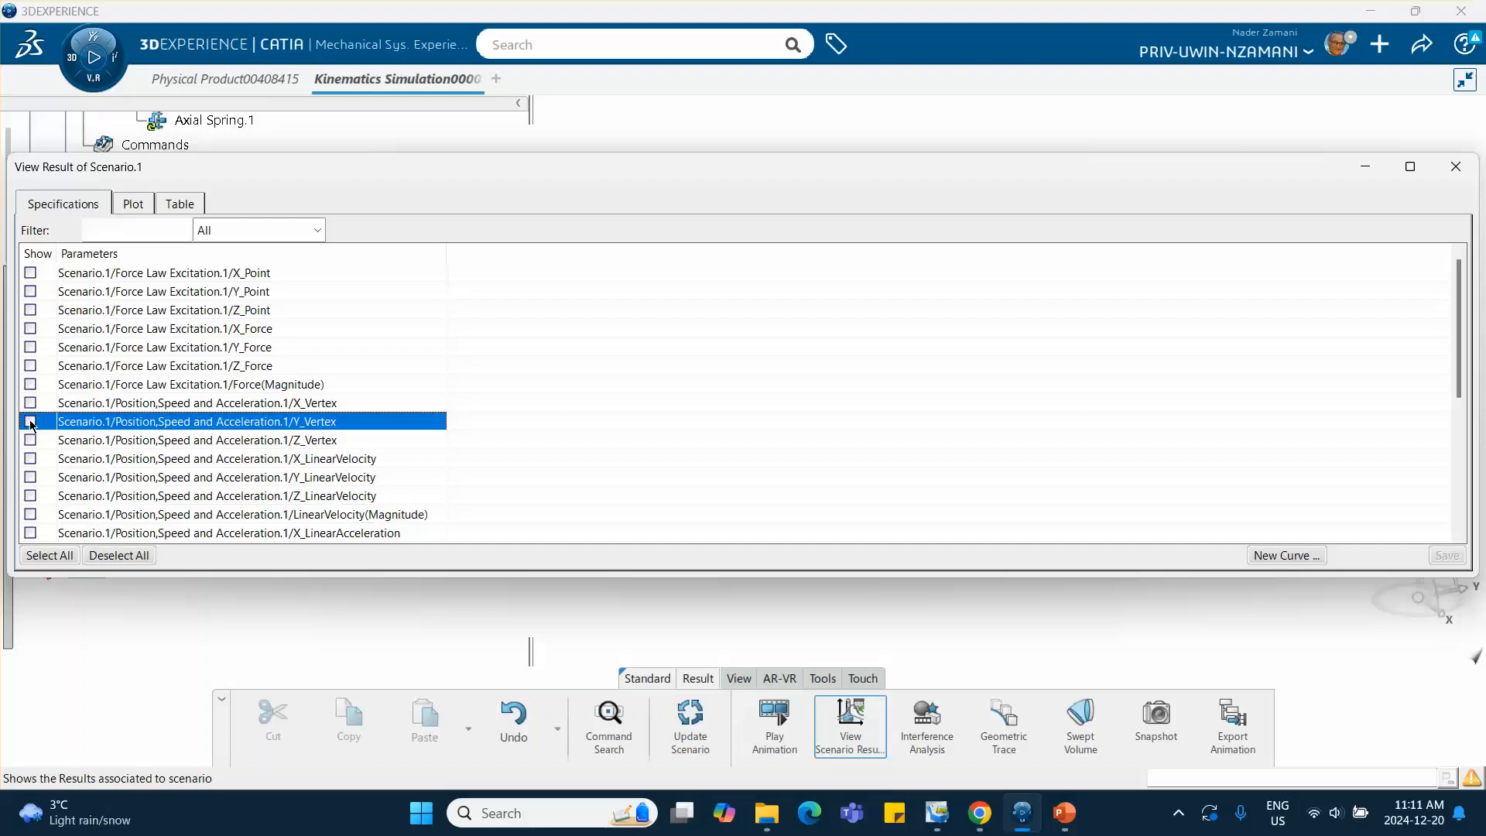
left_click(131, 204)
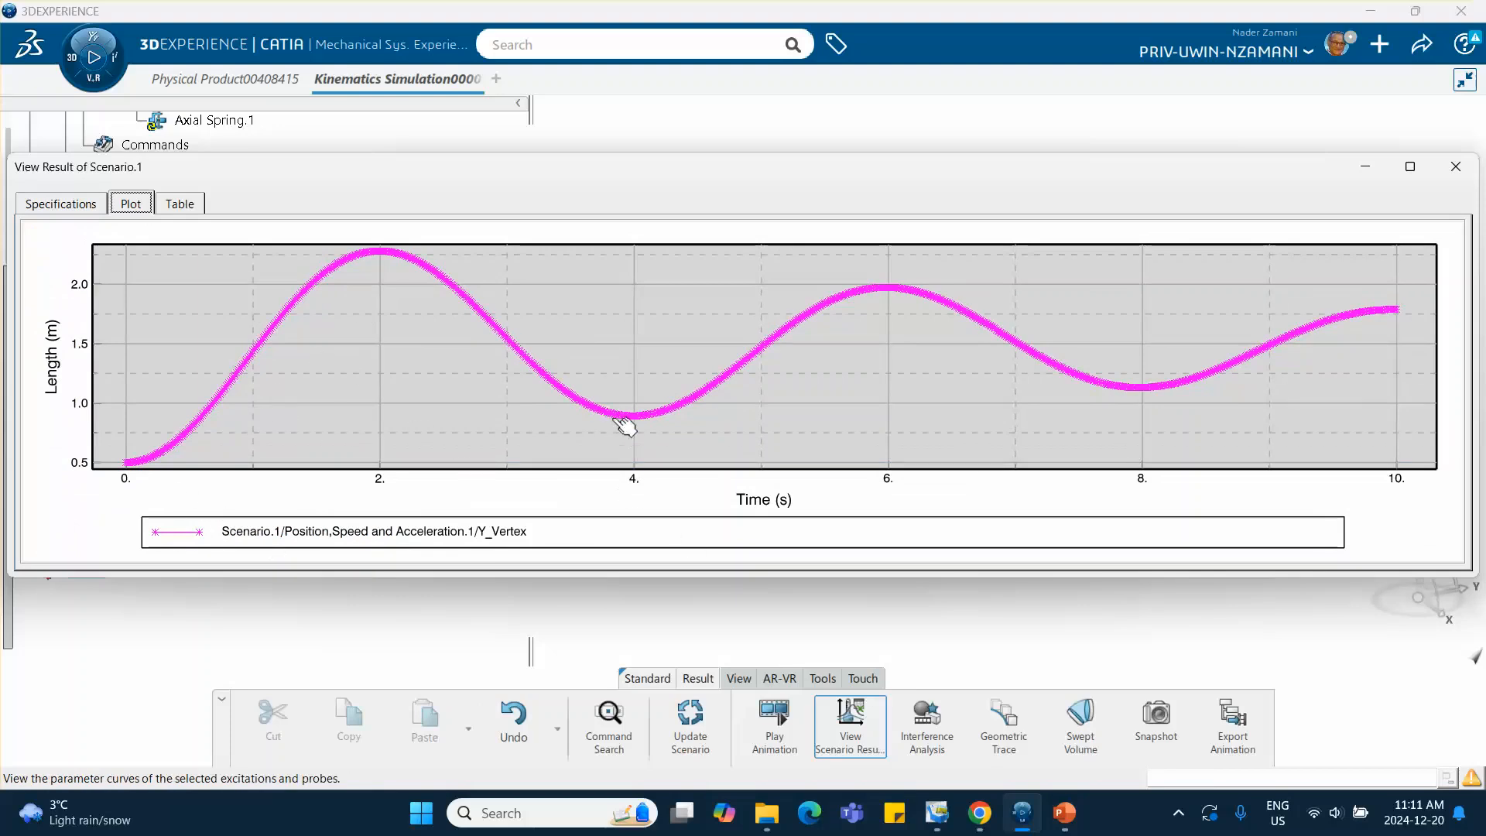
Step: Switch to PowerPoint and show slide 3 with the theoretical response for c = 10 to compare the damped plot
mouse_move(1025, 817)
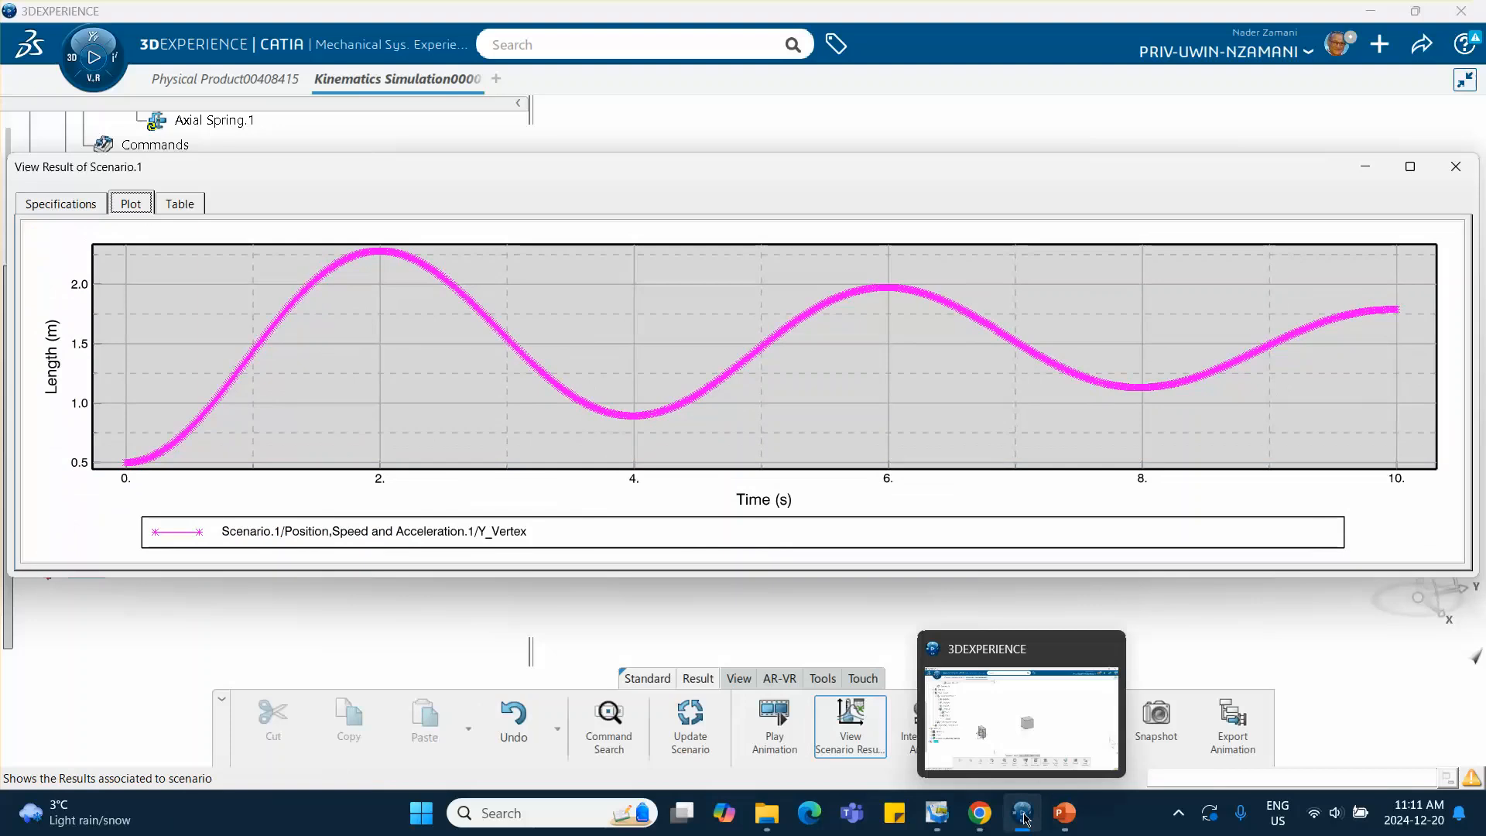
left_click(1063, 814)
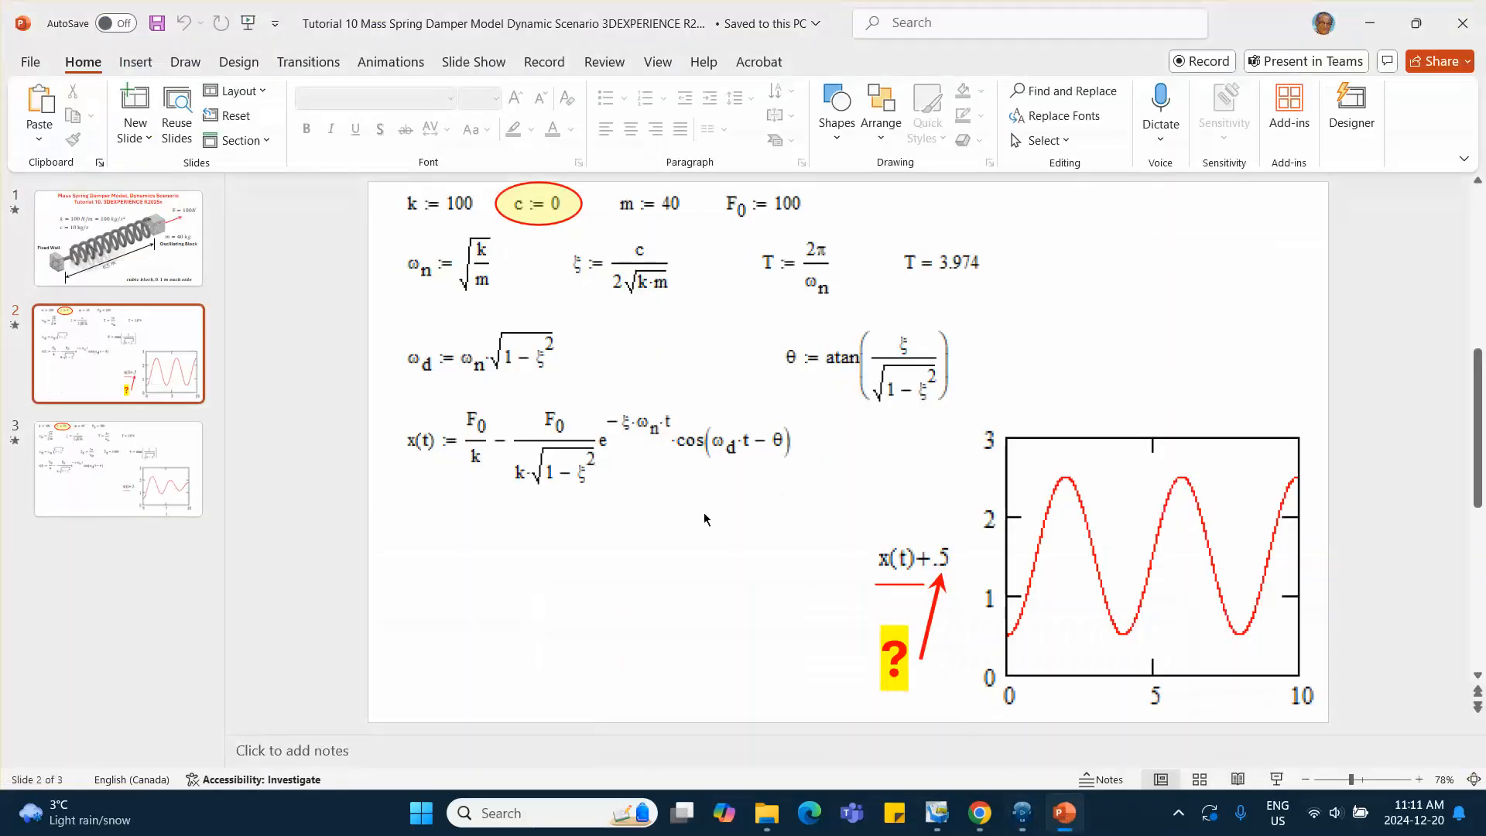
left_click(62, 484)
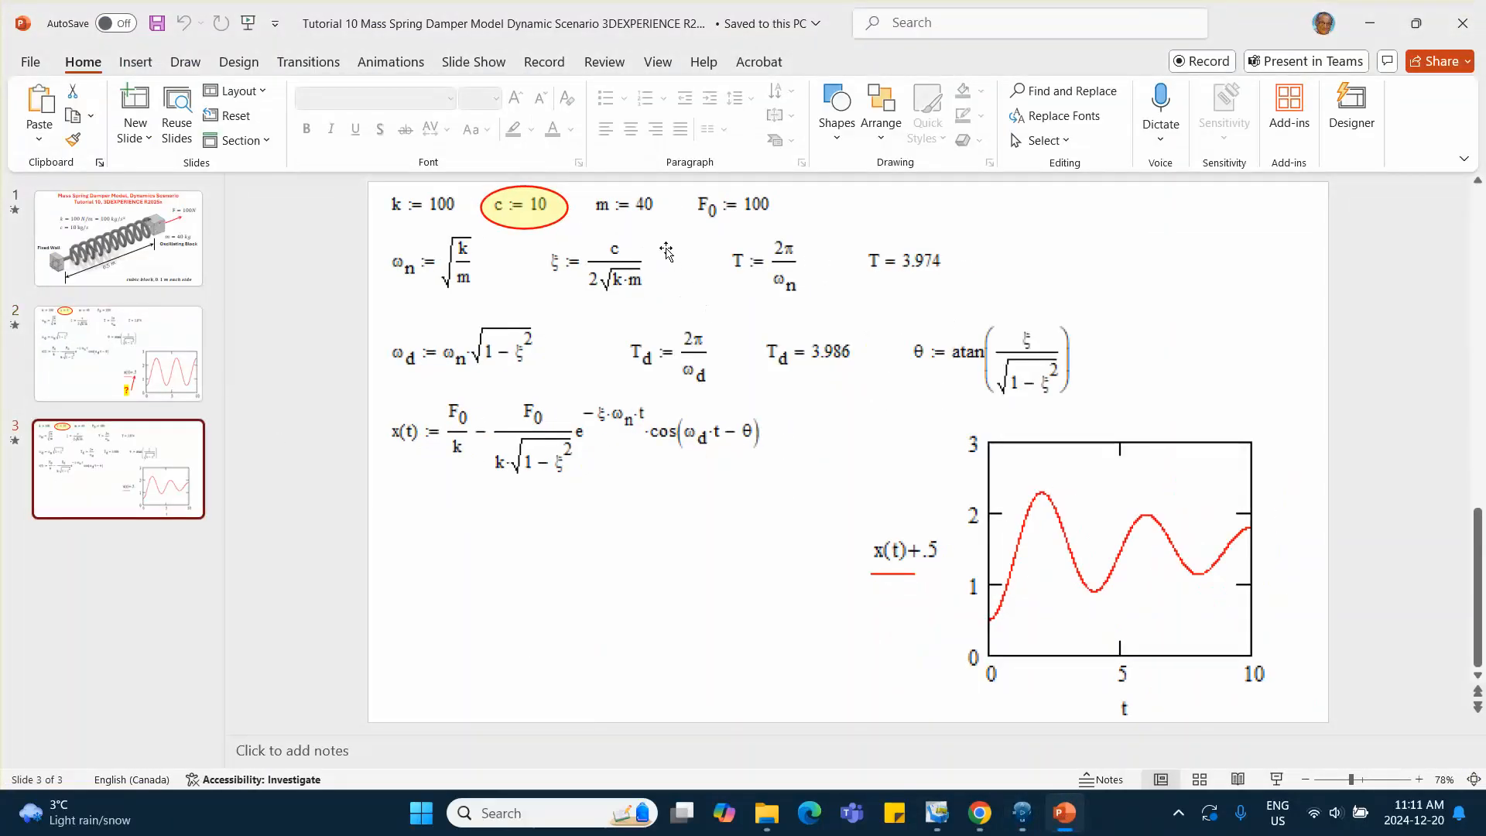